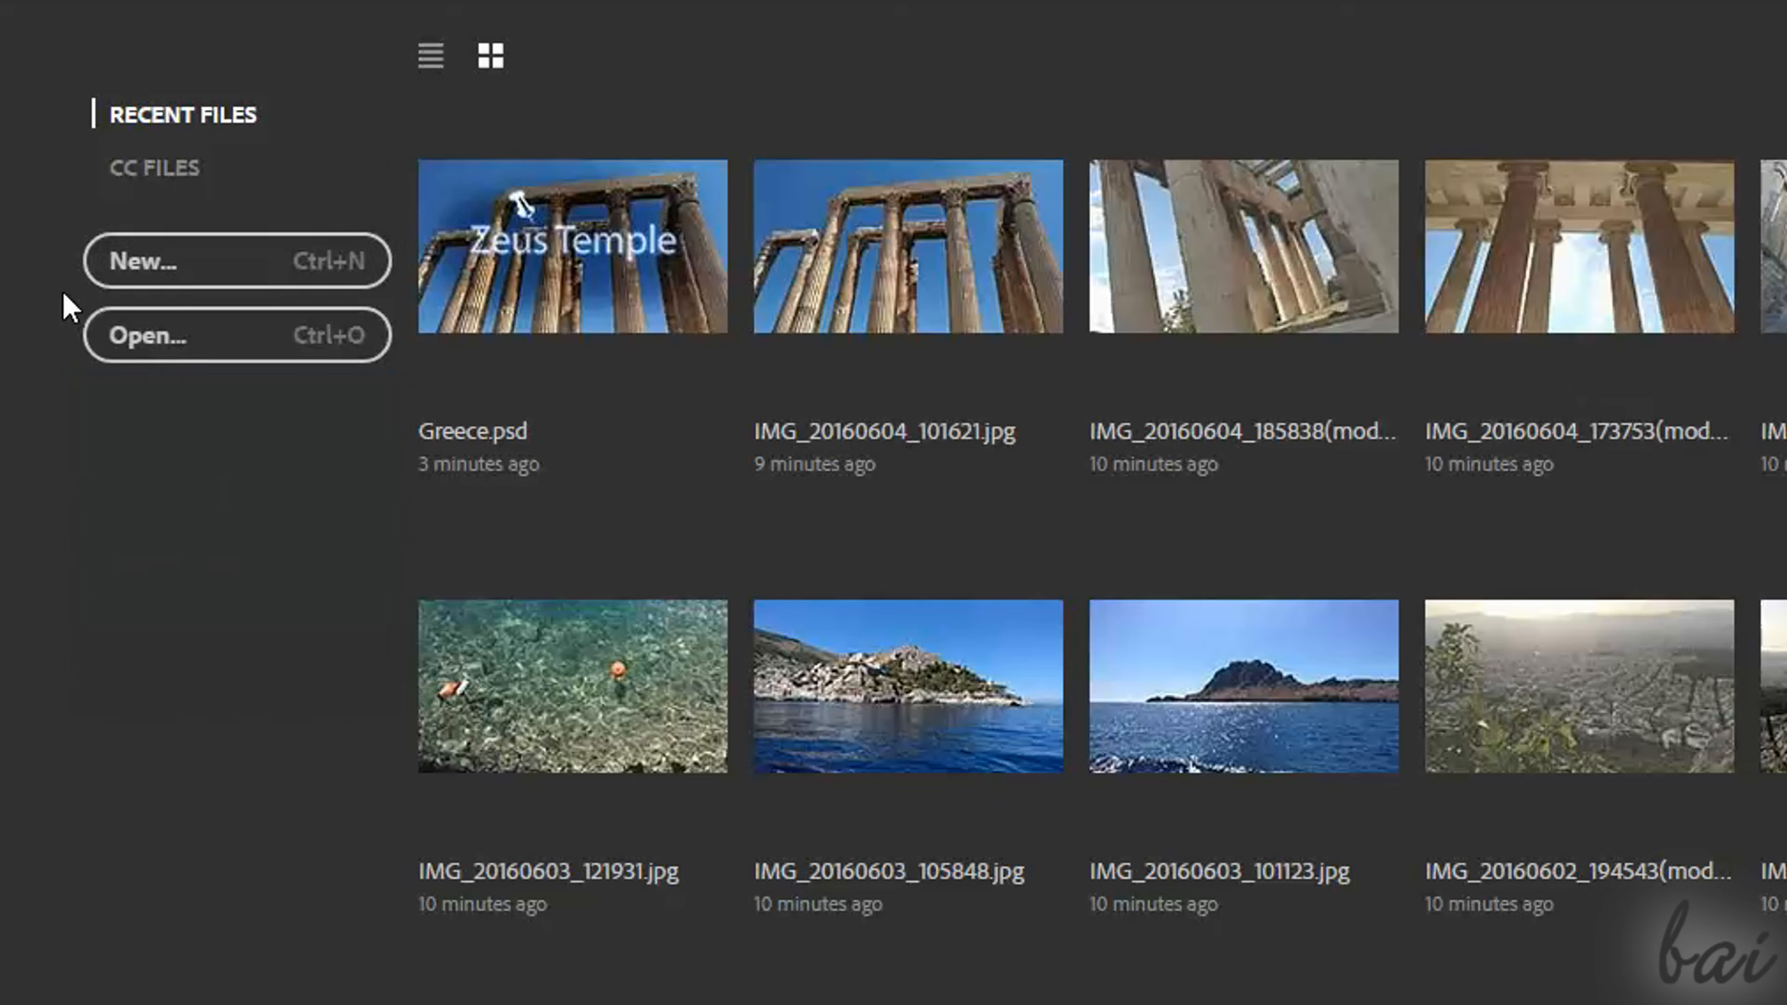
Start a new document and look through the blank preset categories from Photo to Film & Video, settling on Photo
click(210, 352)
click(256, 293)
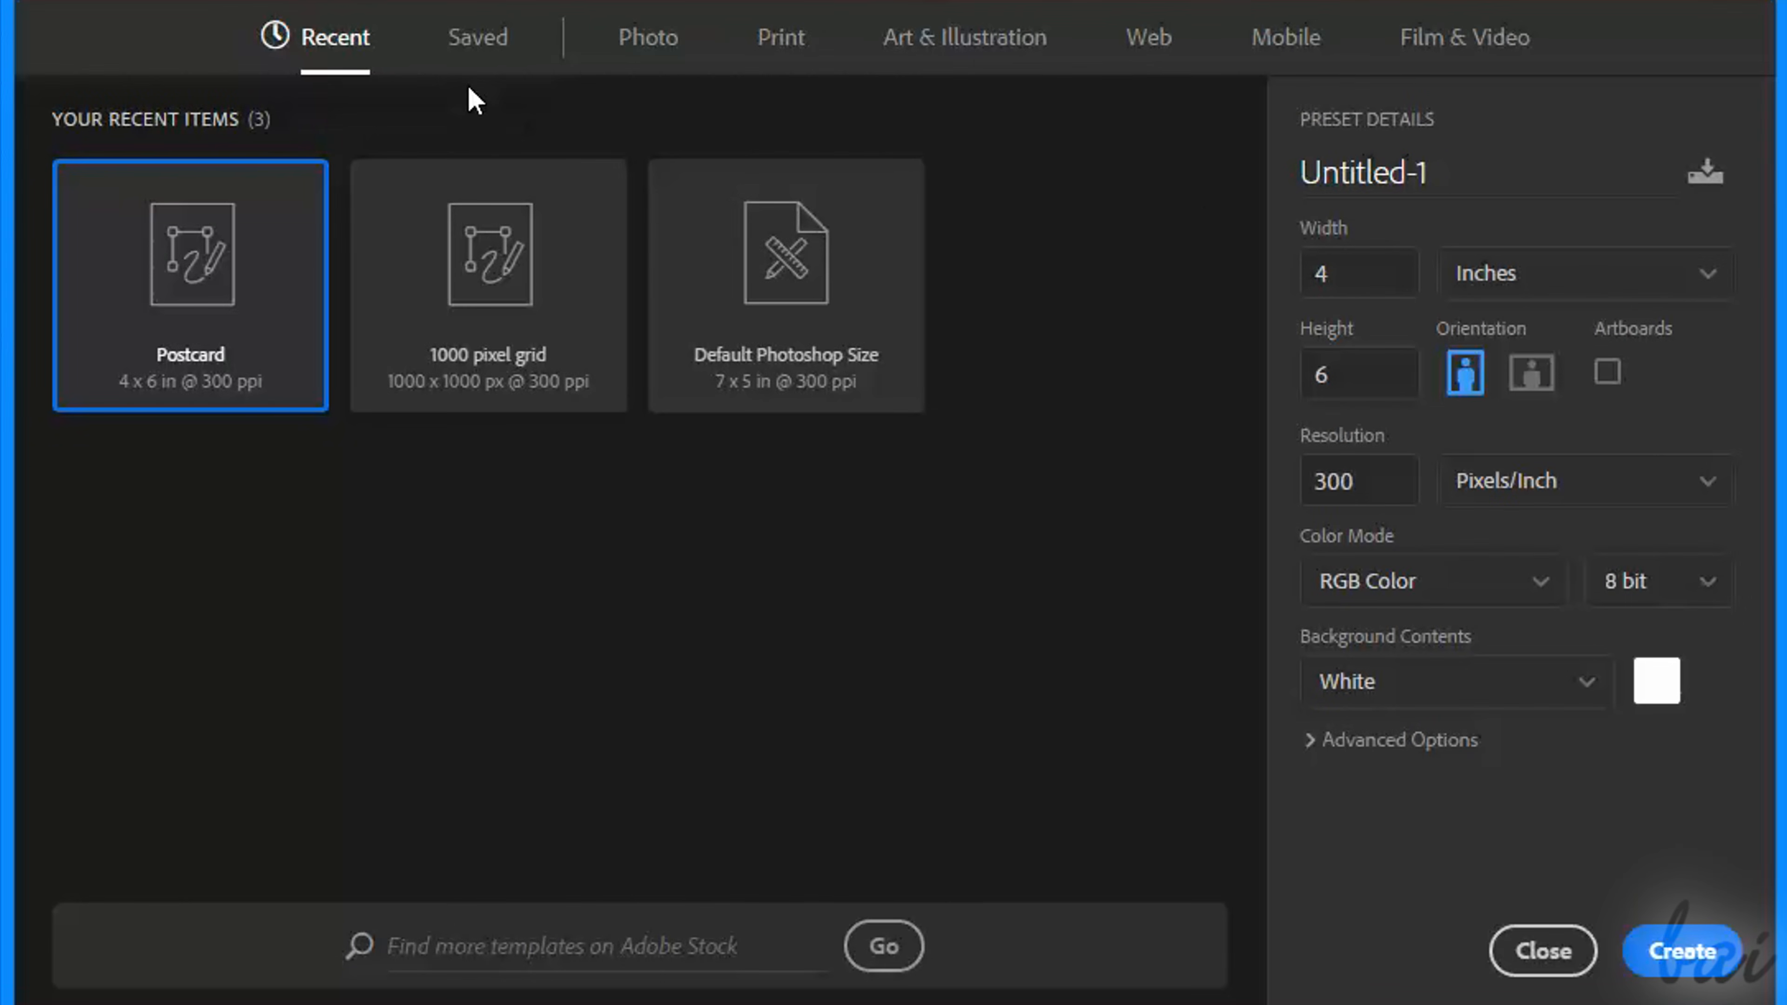
click(654, 49)
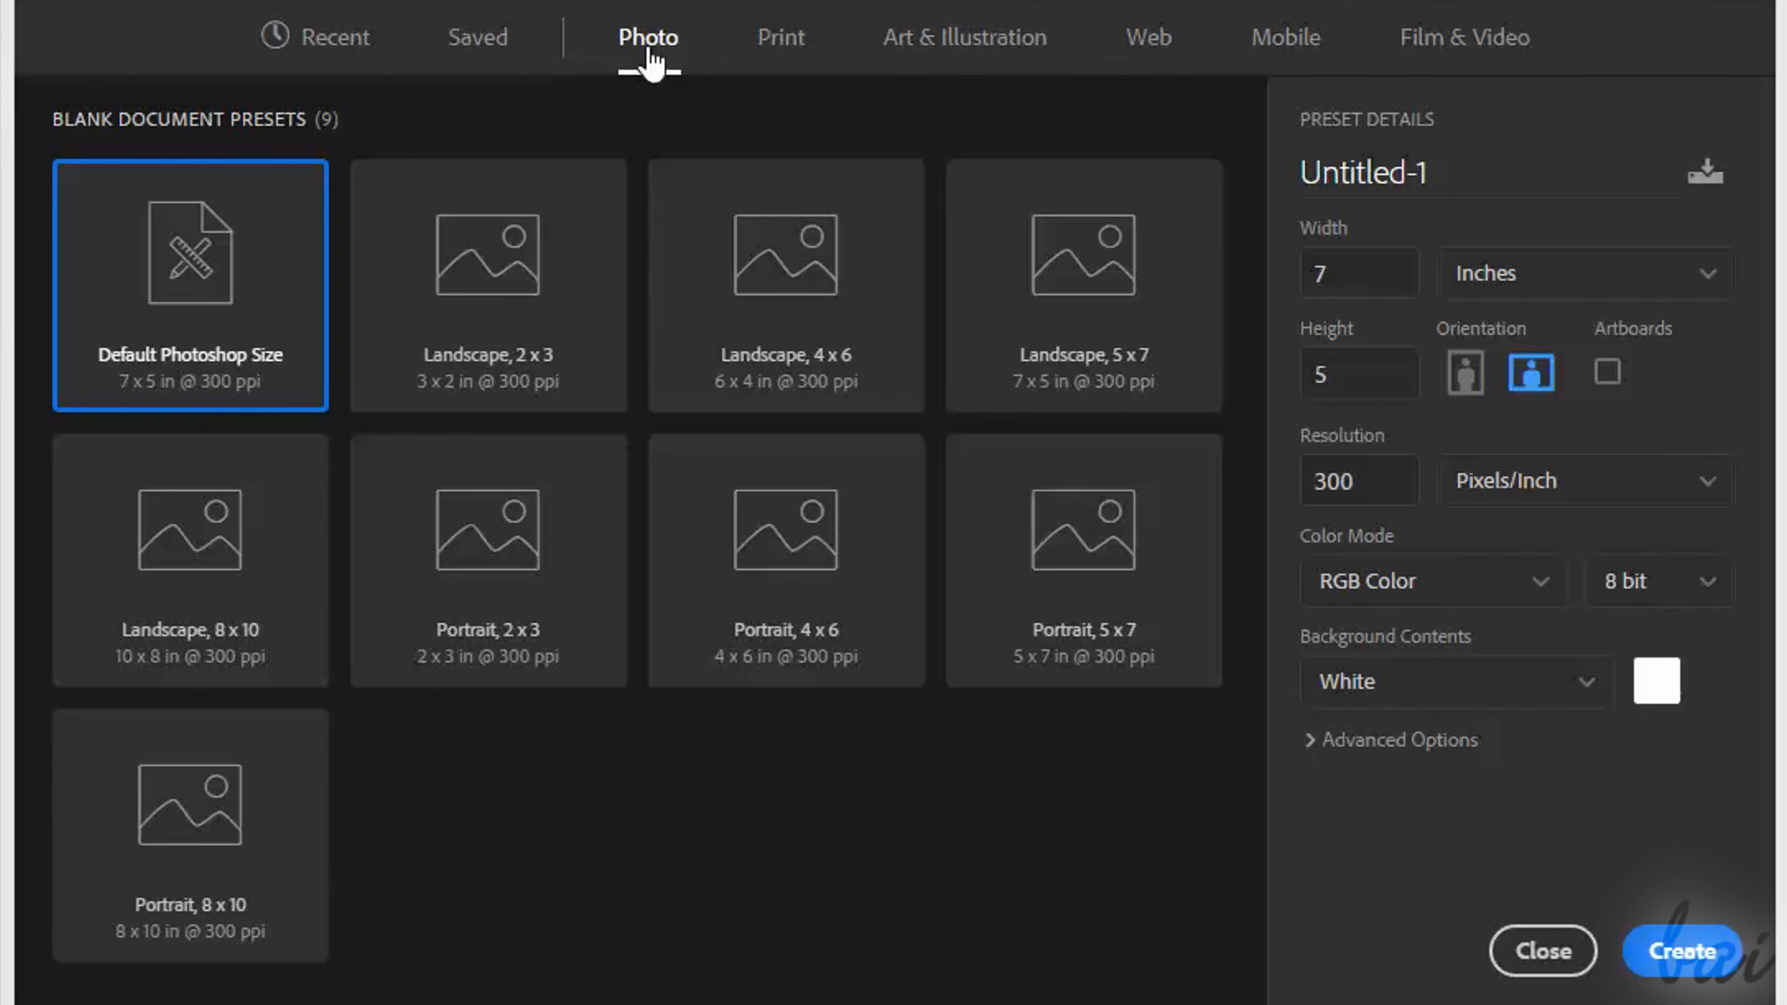
click(780, 51)
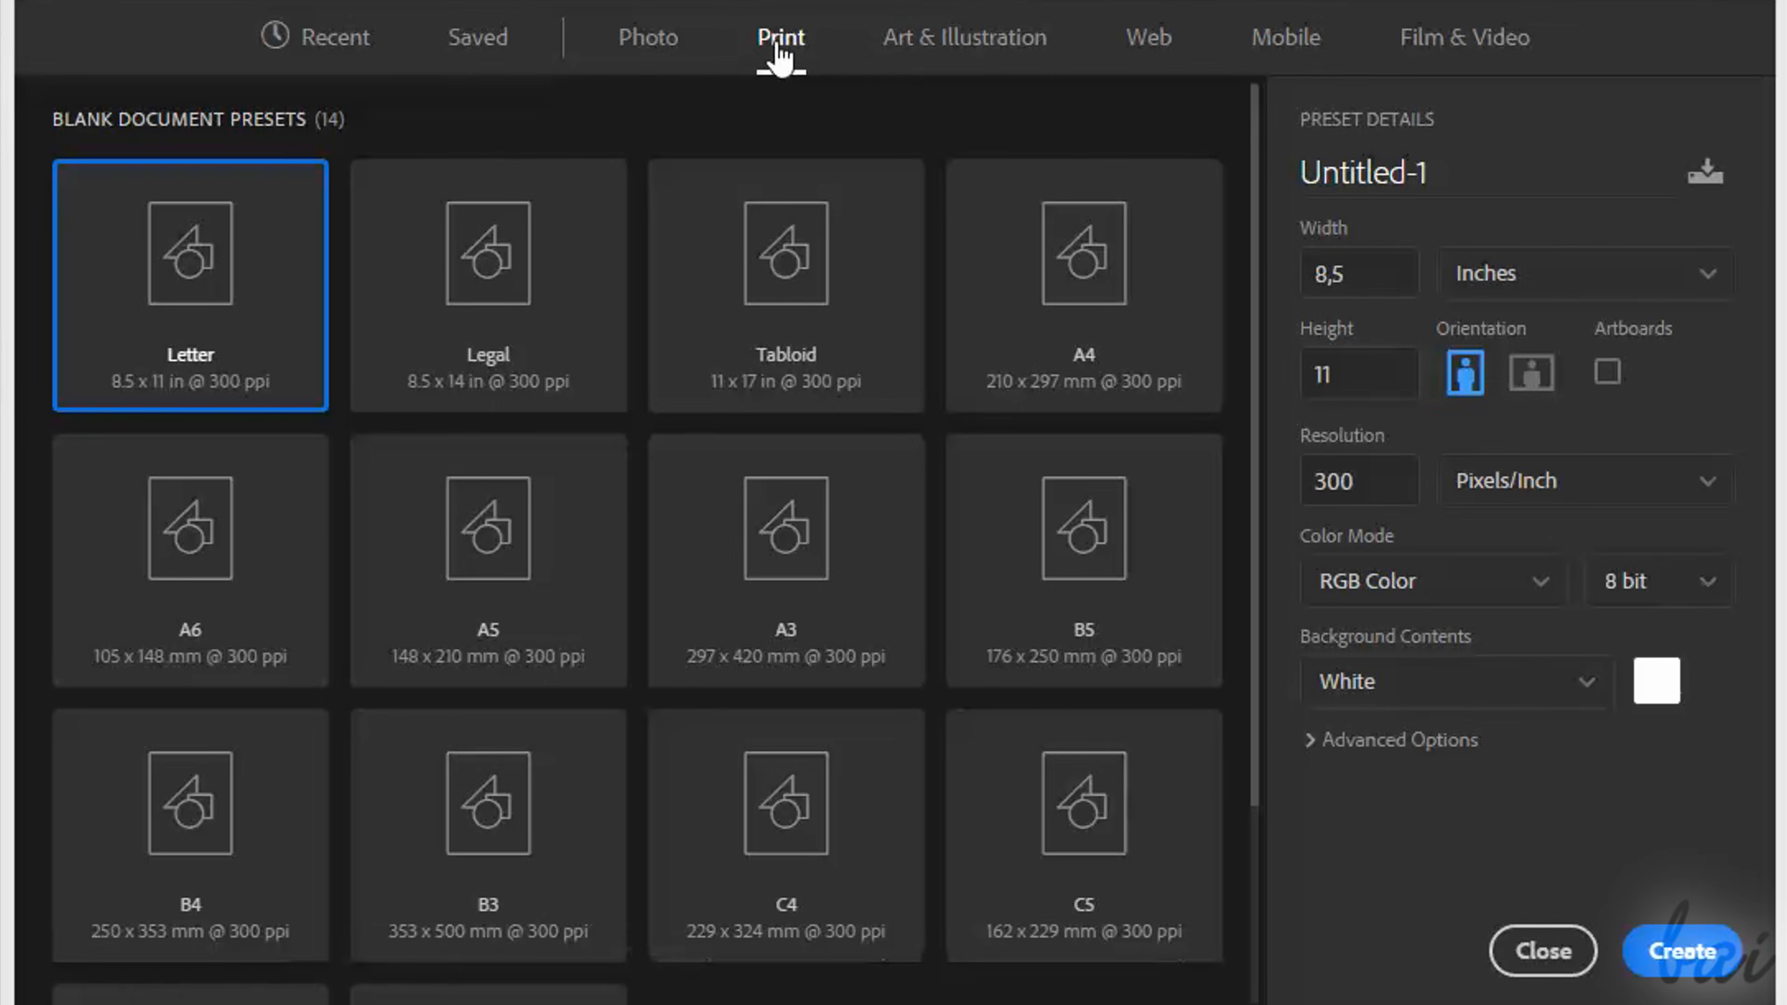
click(987, 60)
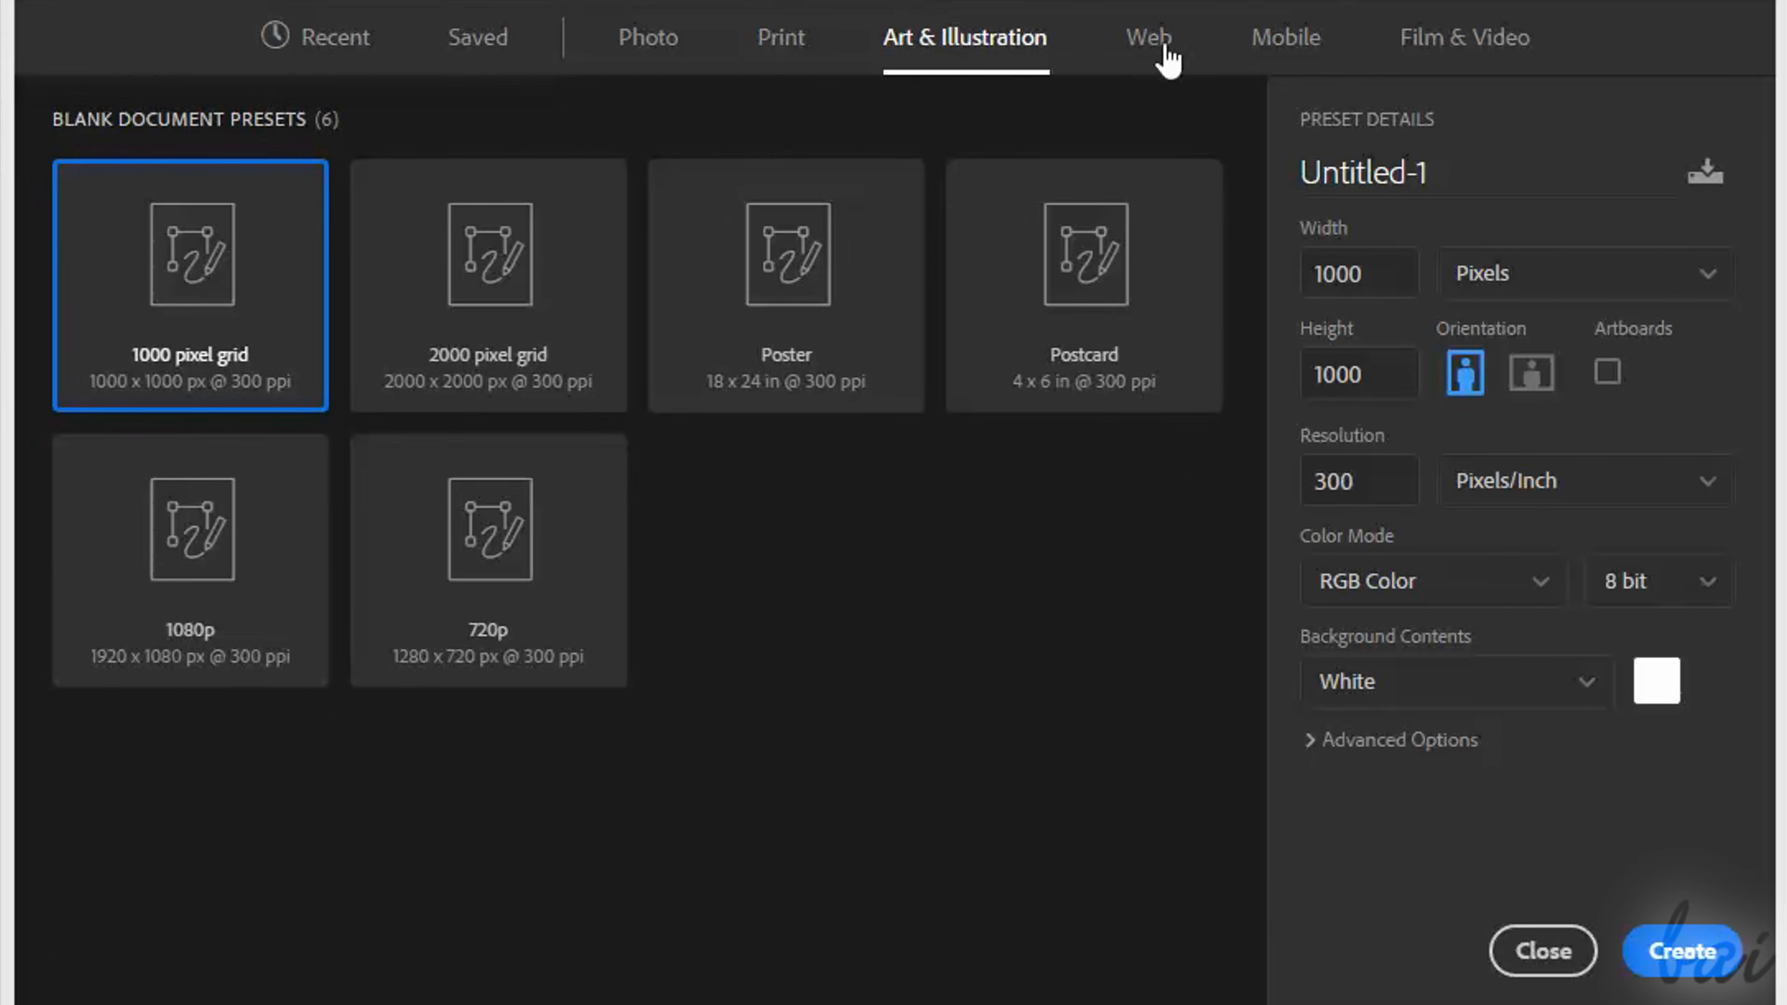
click(1165, 51)
click(1303, 60)
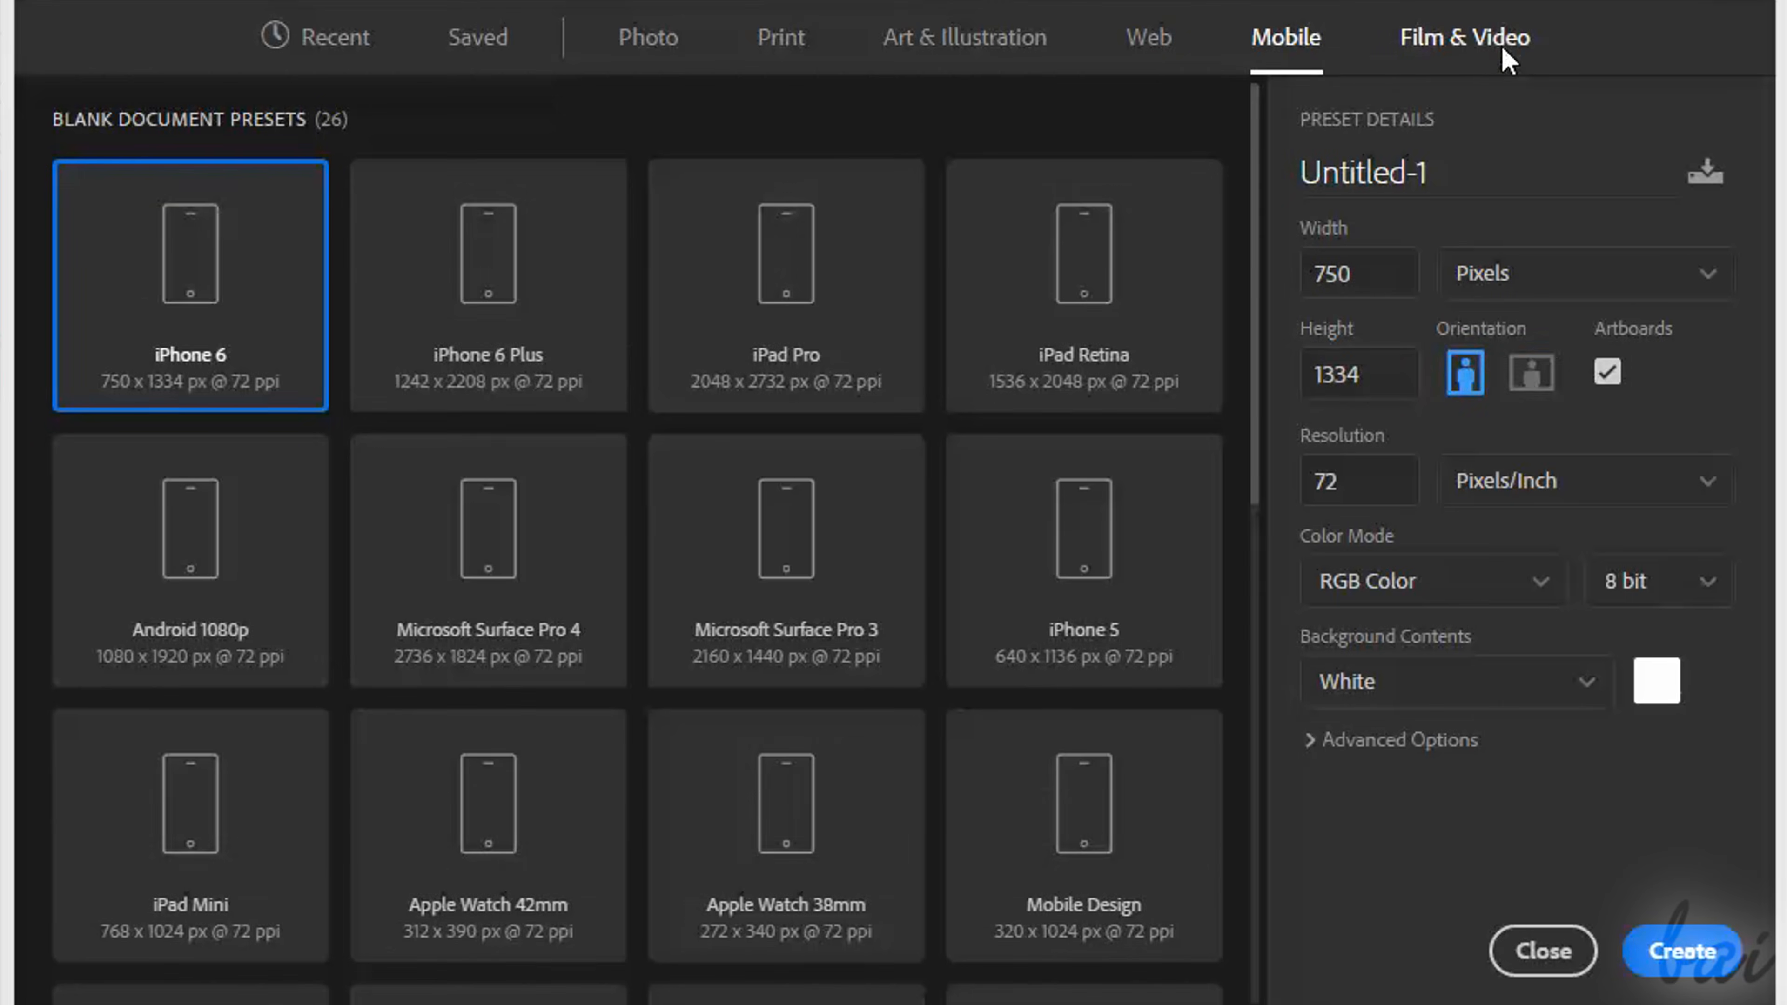
click(1394, 57)
click(780, 38)
click(651, 41)
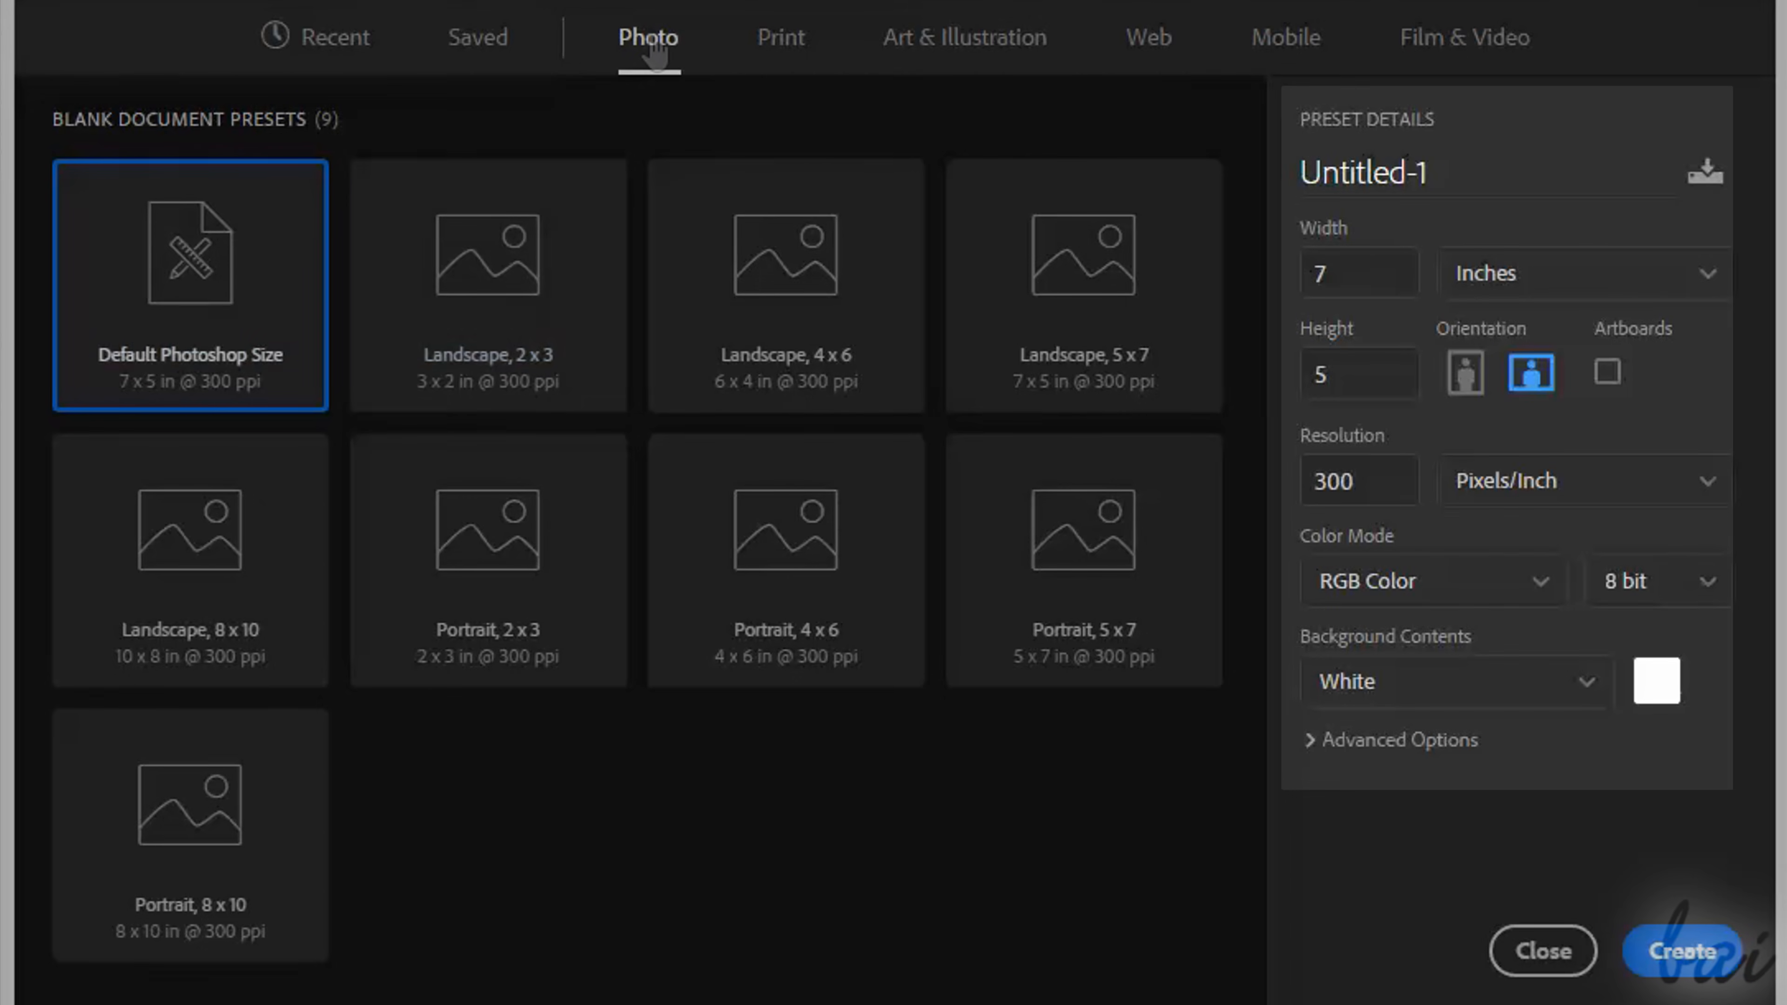
Name the new document MyPreset and keep the 7 x 5 inch size in landscape orientation
click(1479, 169)
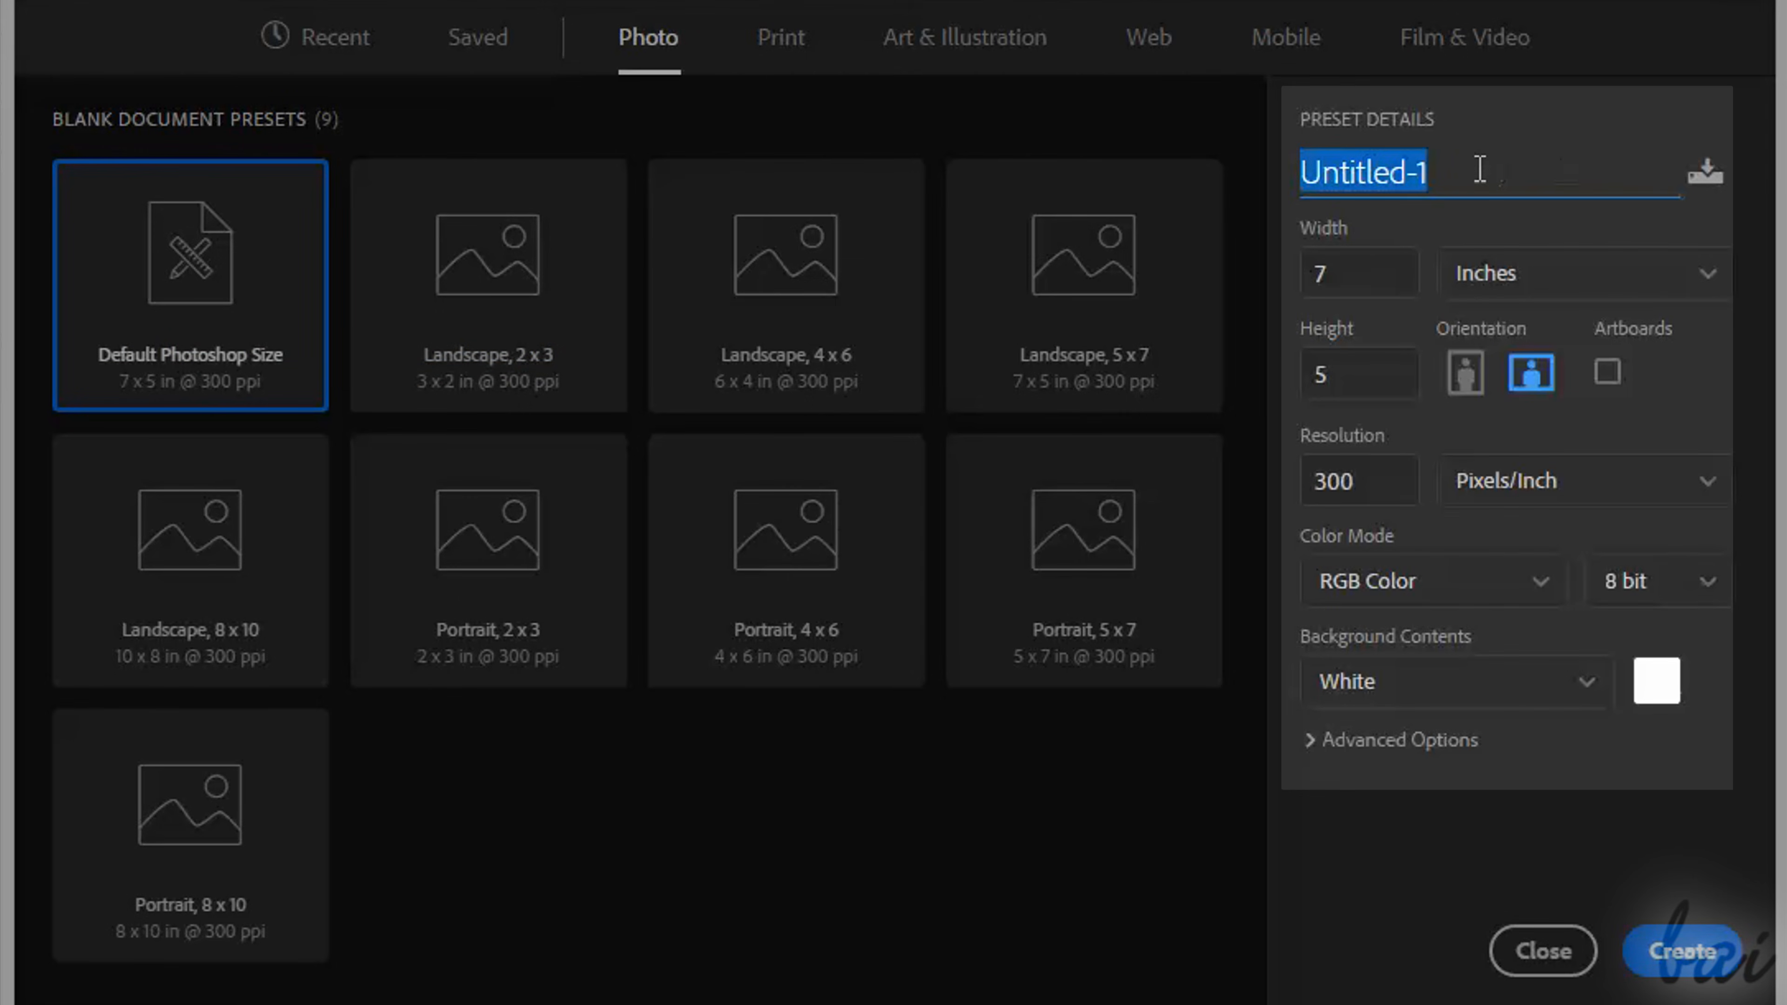
text(MyPreset)
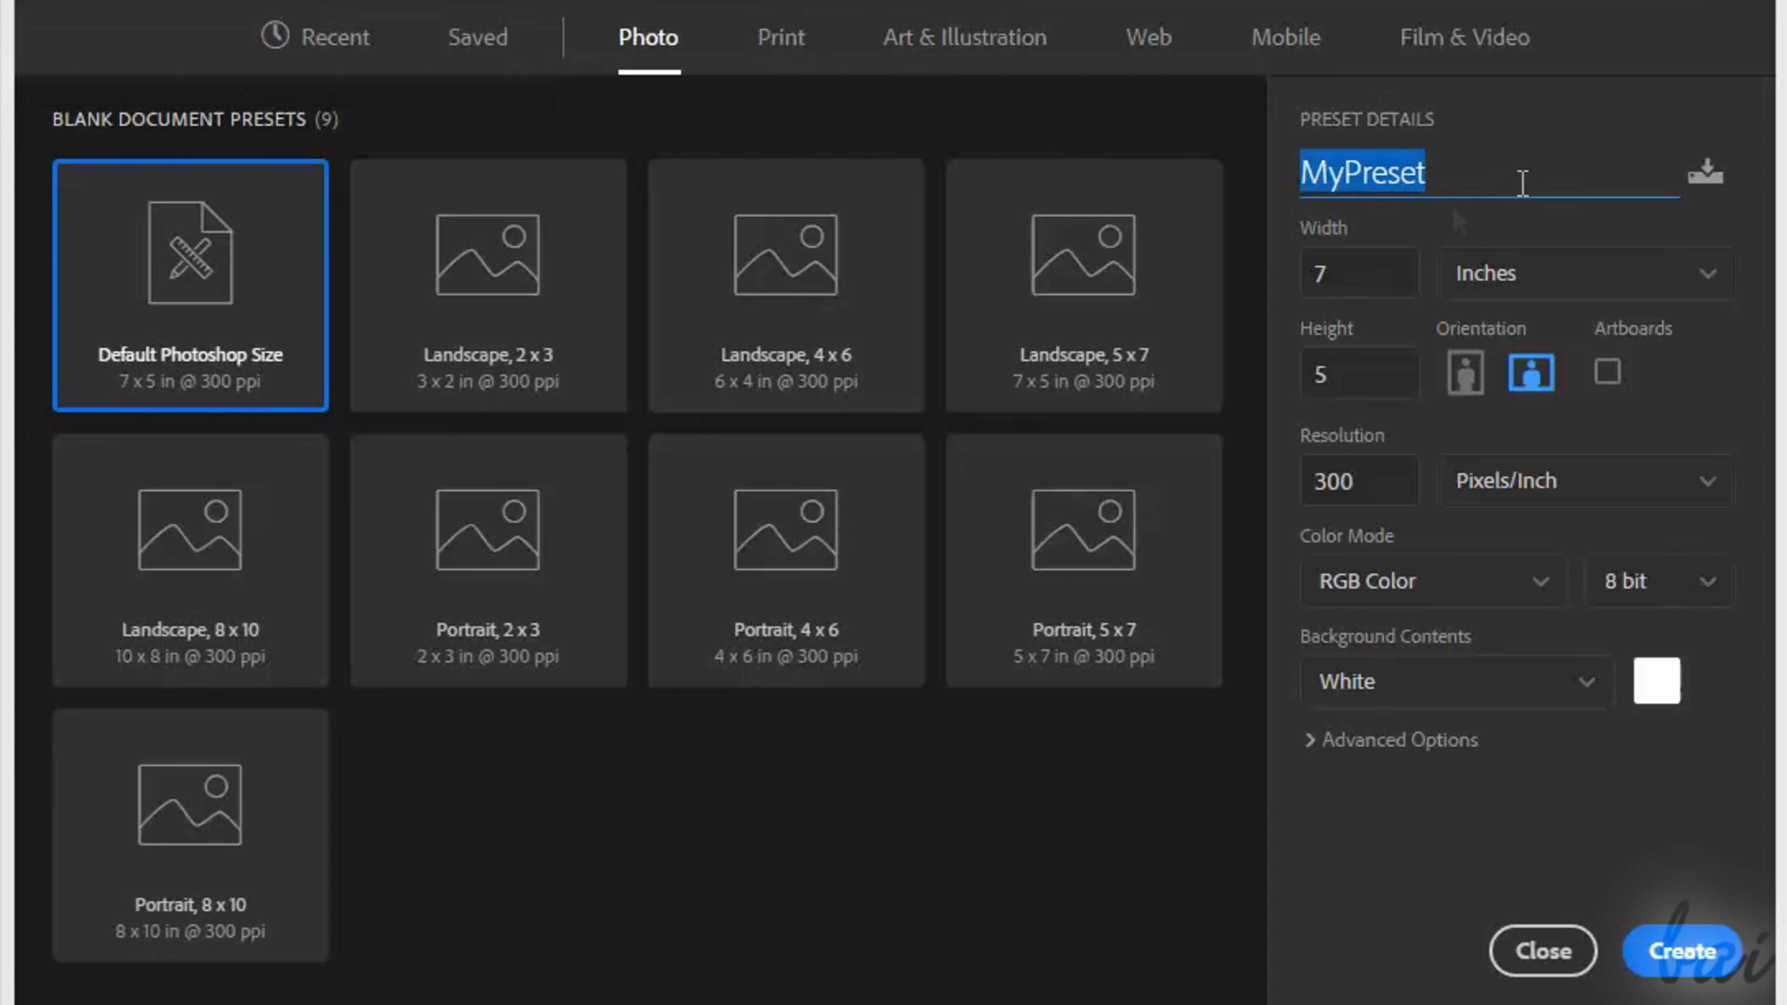
click(1400, 274)
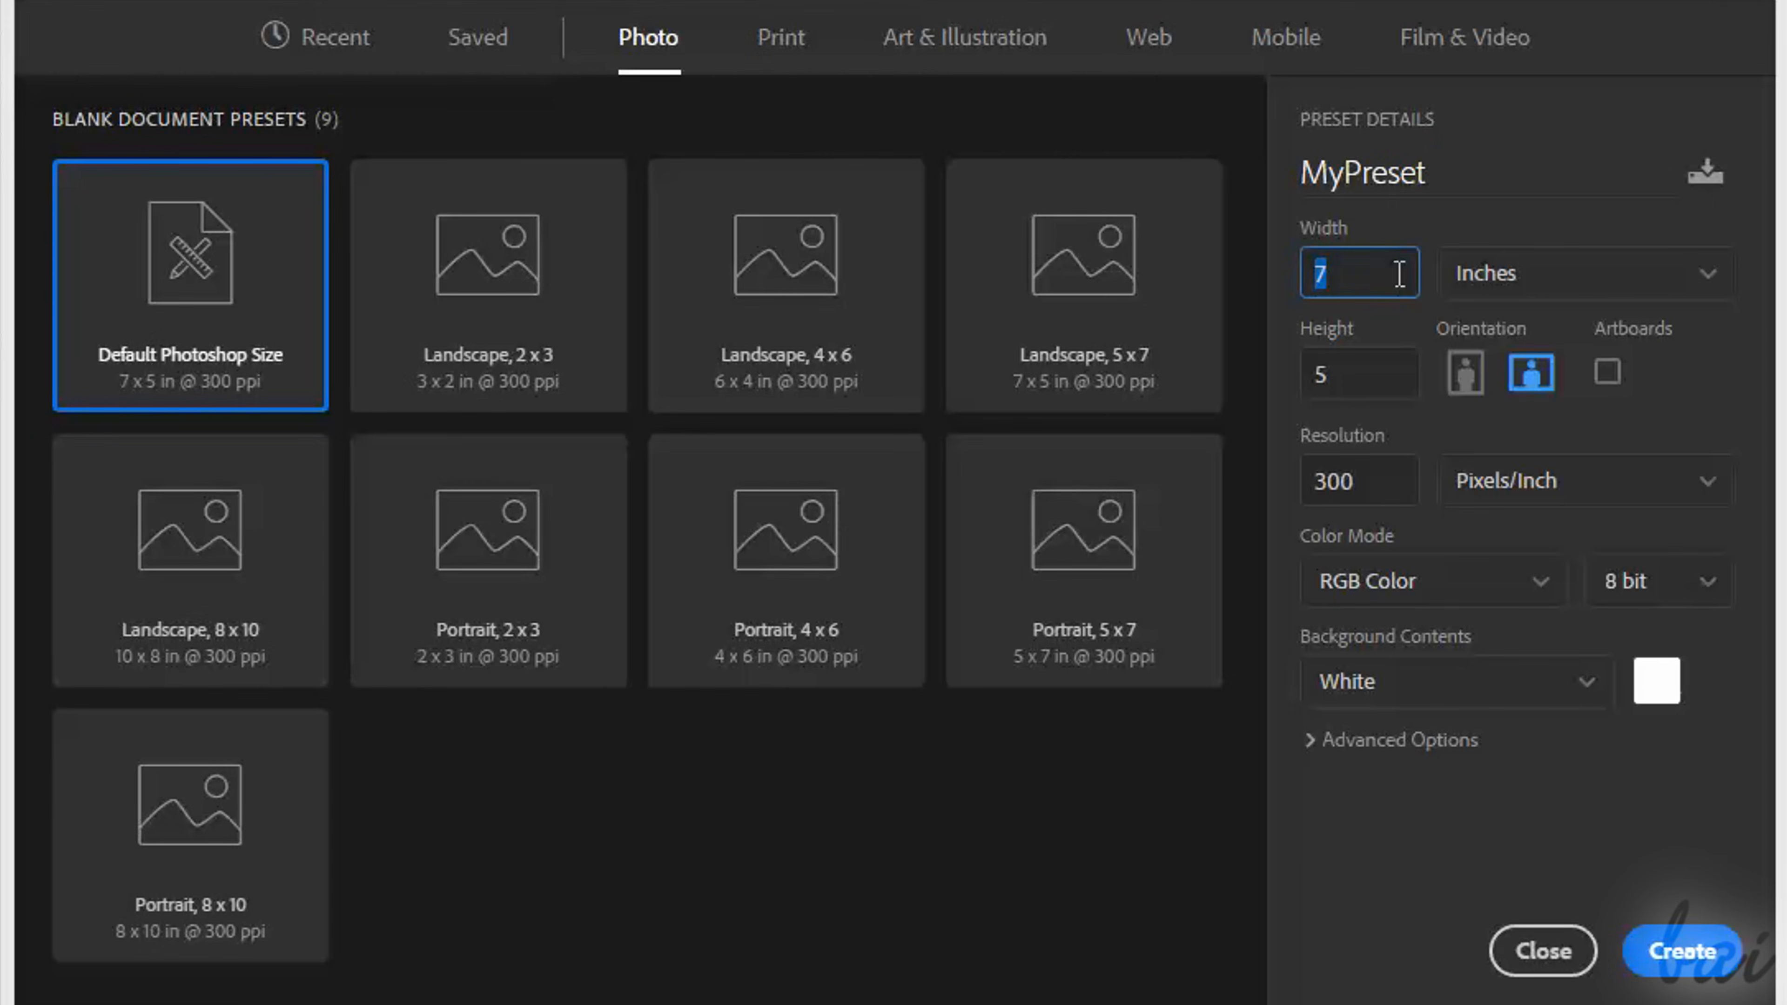
click(1375, 375)
click(1376, 269)
click(1466, 372)
click(1531, 373)
Keep the resolution at 300 Pixels/Inch and the colour depth at 8 bit
click(1407, 478)
click(1561, 485)
click(1567, 544)
click(1701, 598)
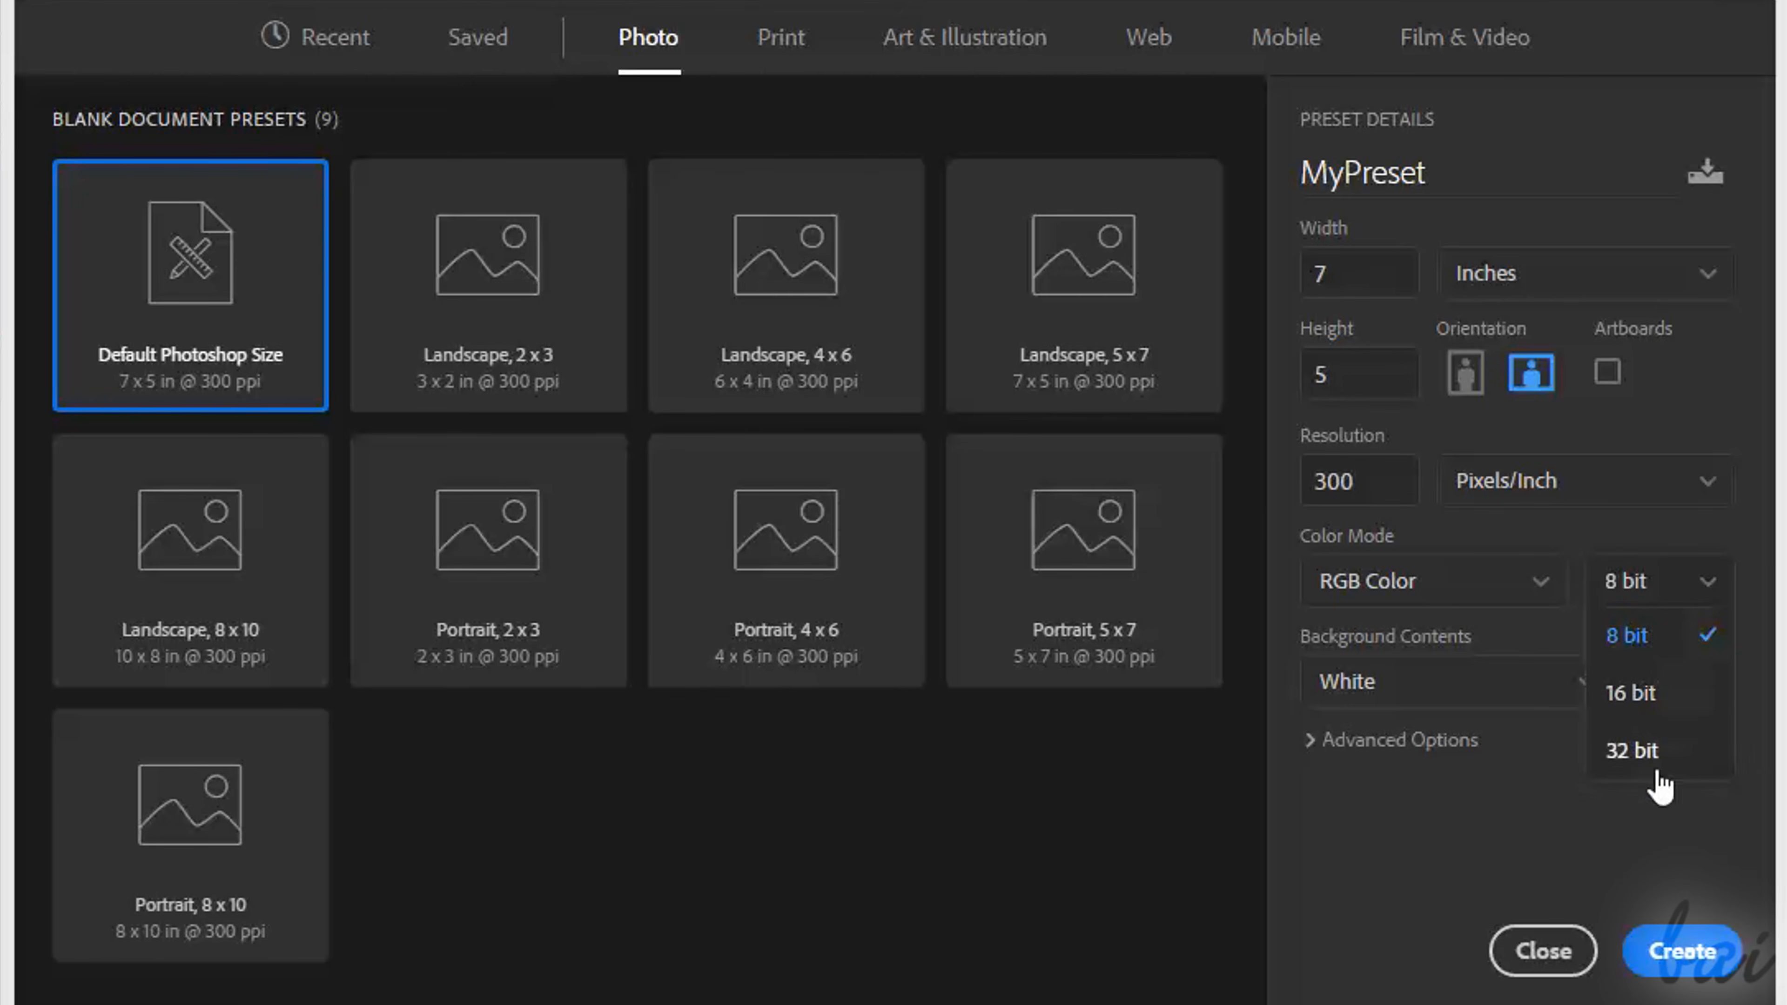
click(1698, 637)
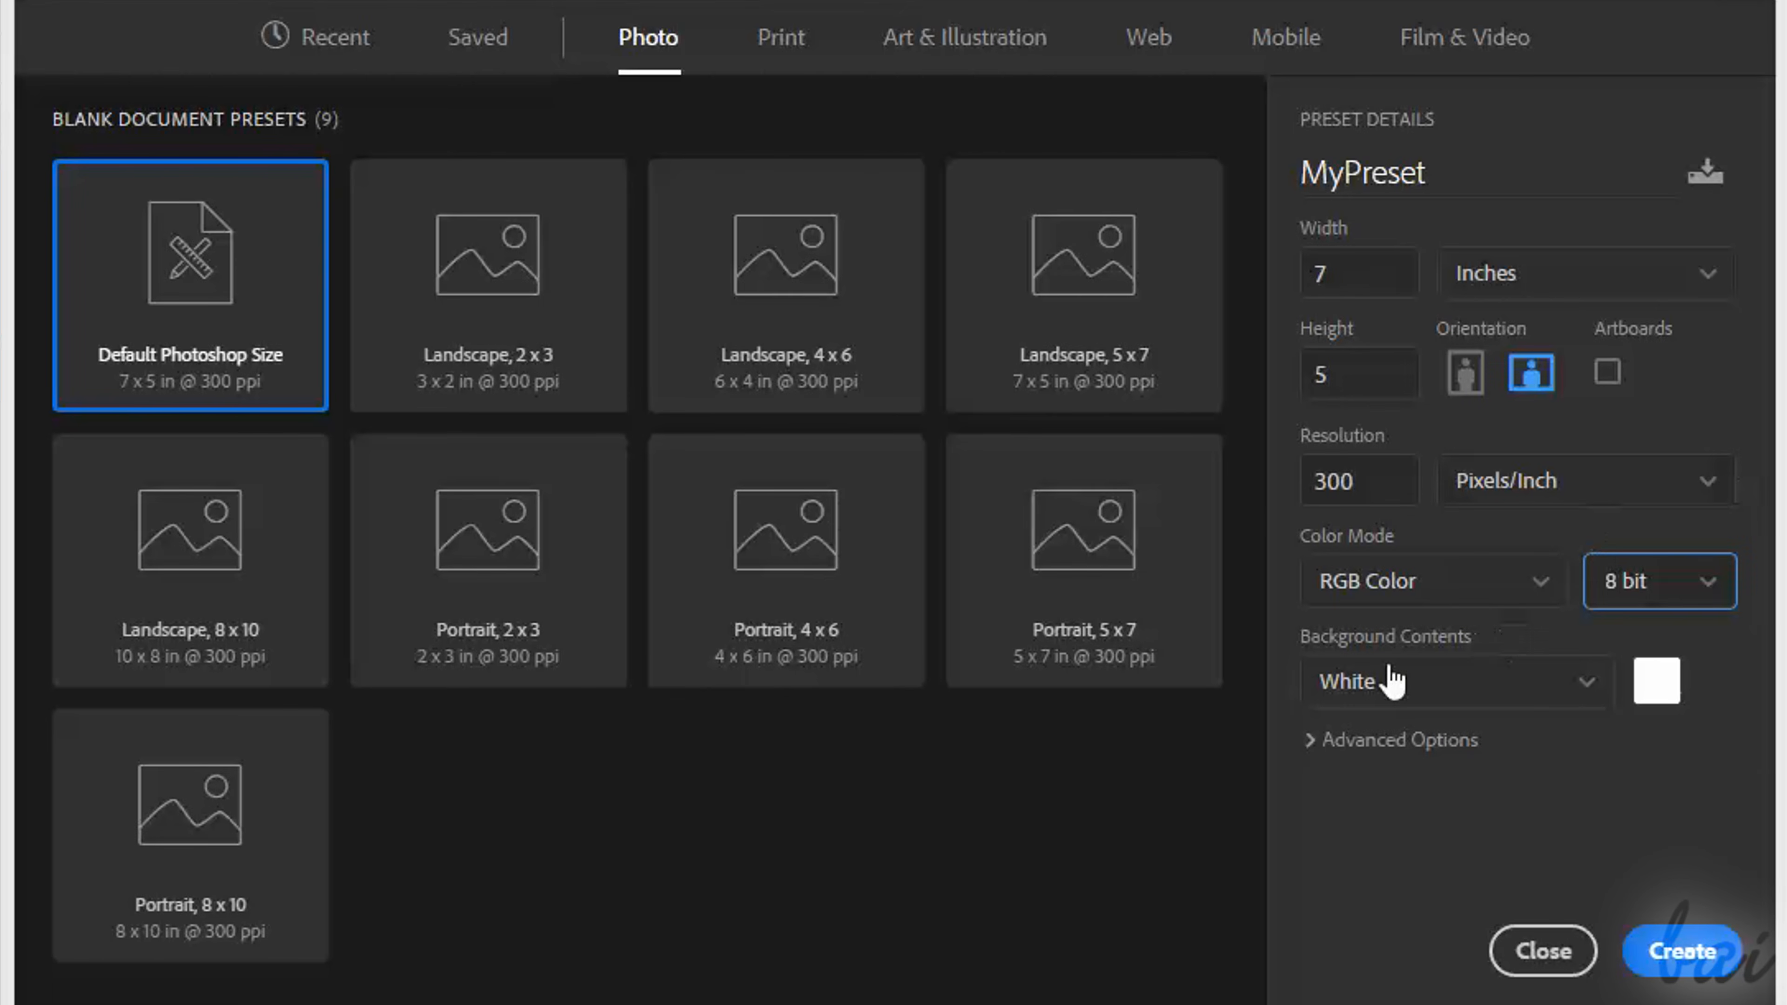
Keep White as the background contents after trying the custom background colour, and create the document
click(1583, 686)
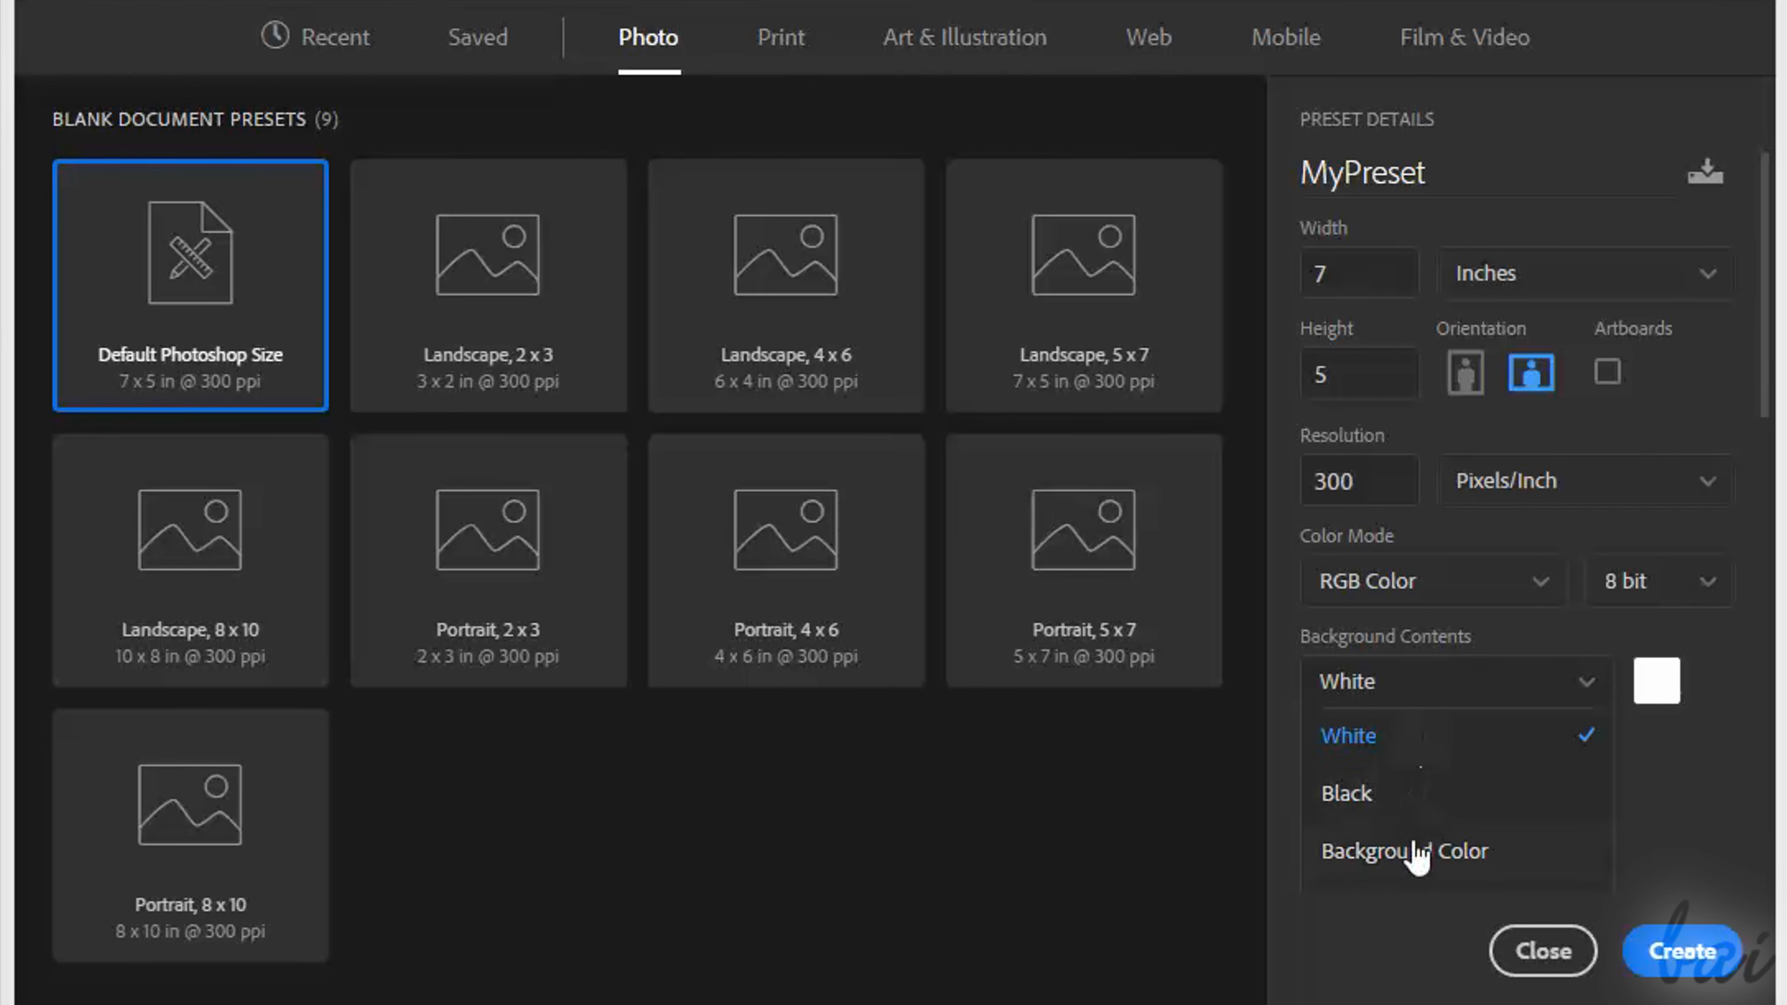
click(1420, 739)
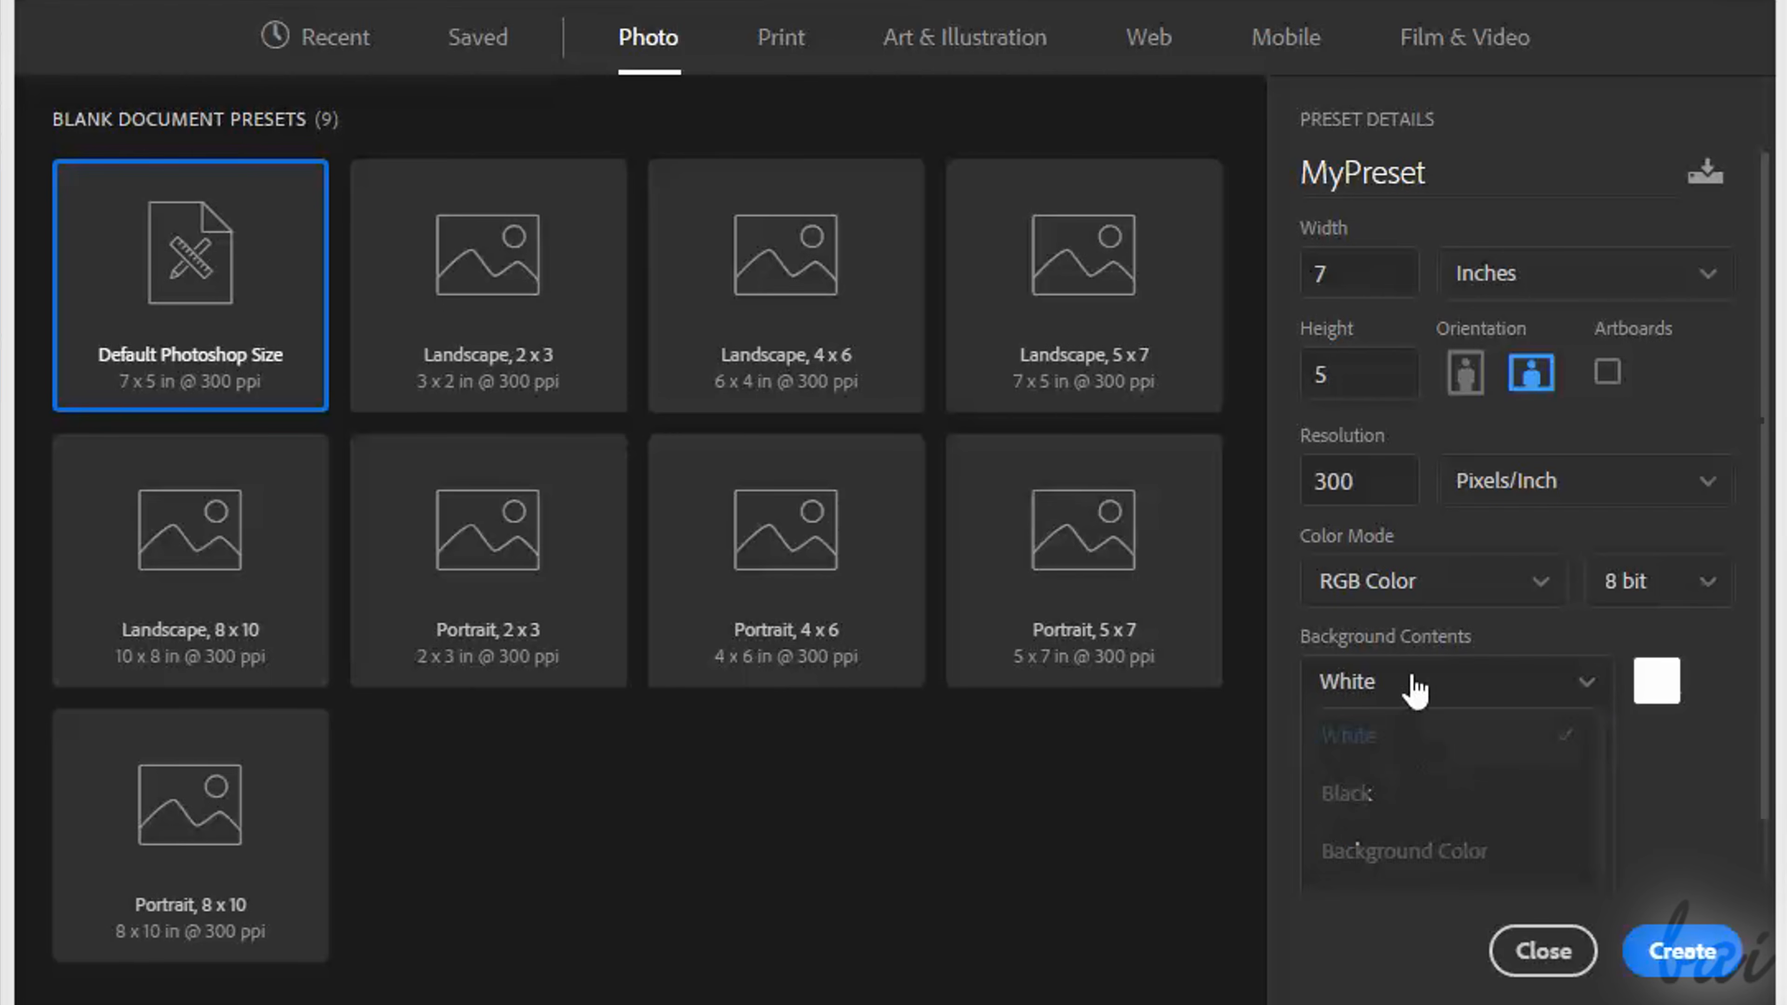
click(1657, 681)
click(664, 500)
mouse_move(728, 478)
mouse_down()
mouse_move(739, 615)
mouse_move(658, 762)
mouse_up()
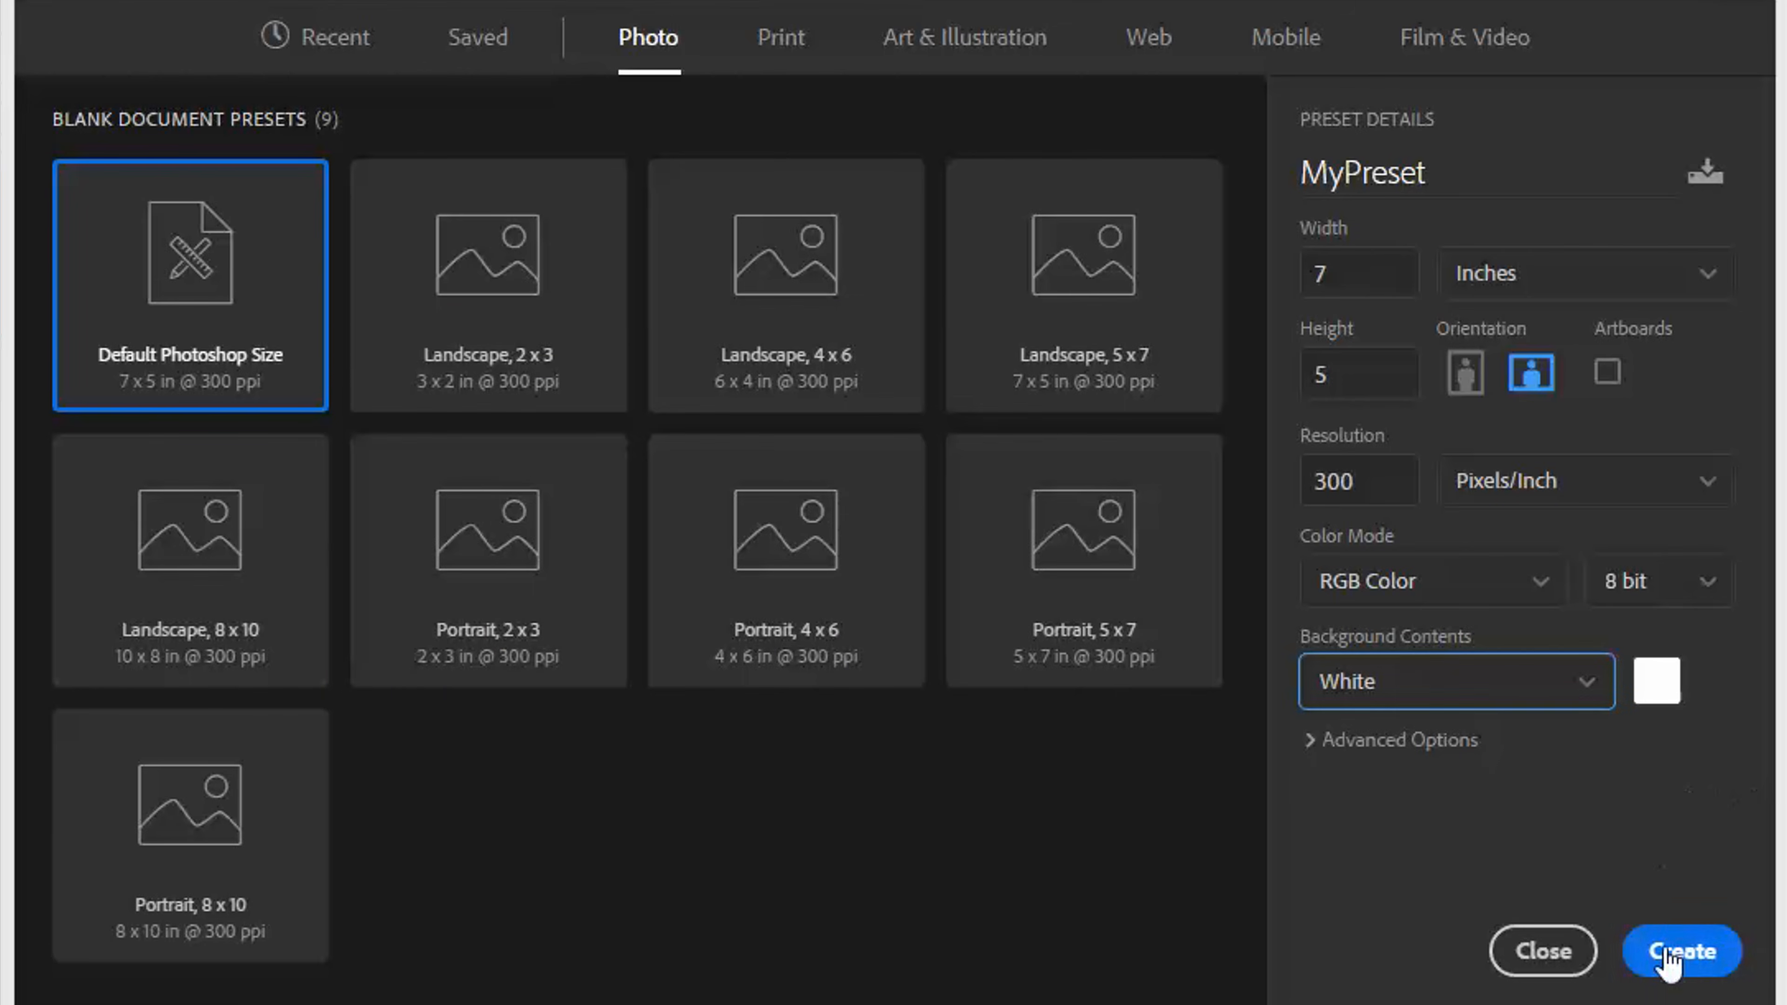
click(1668, 959)
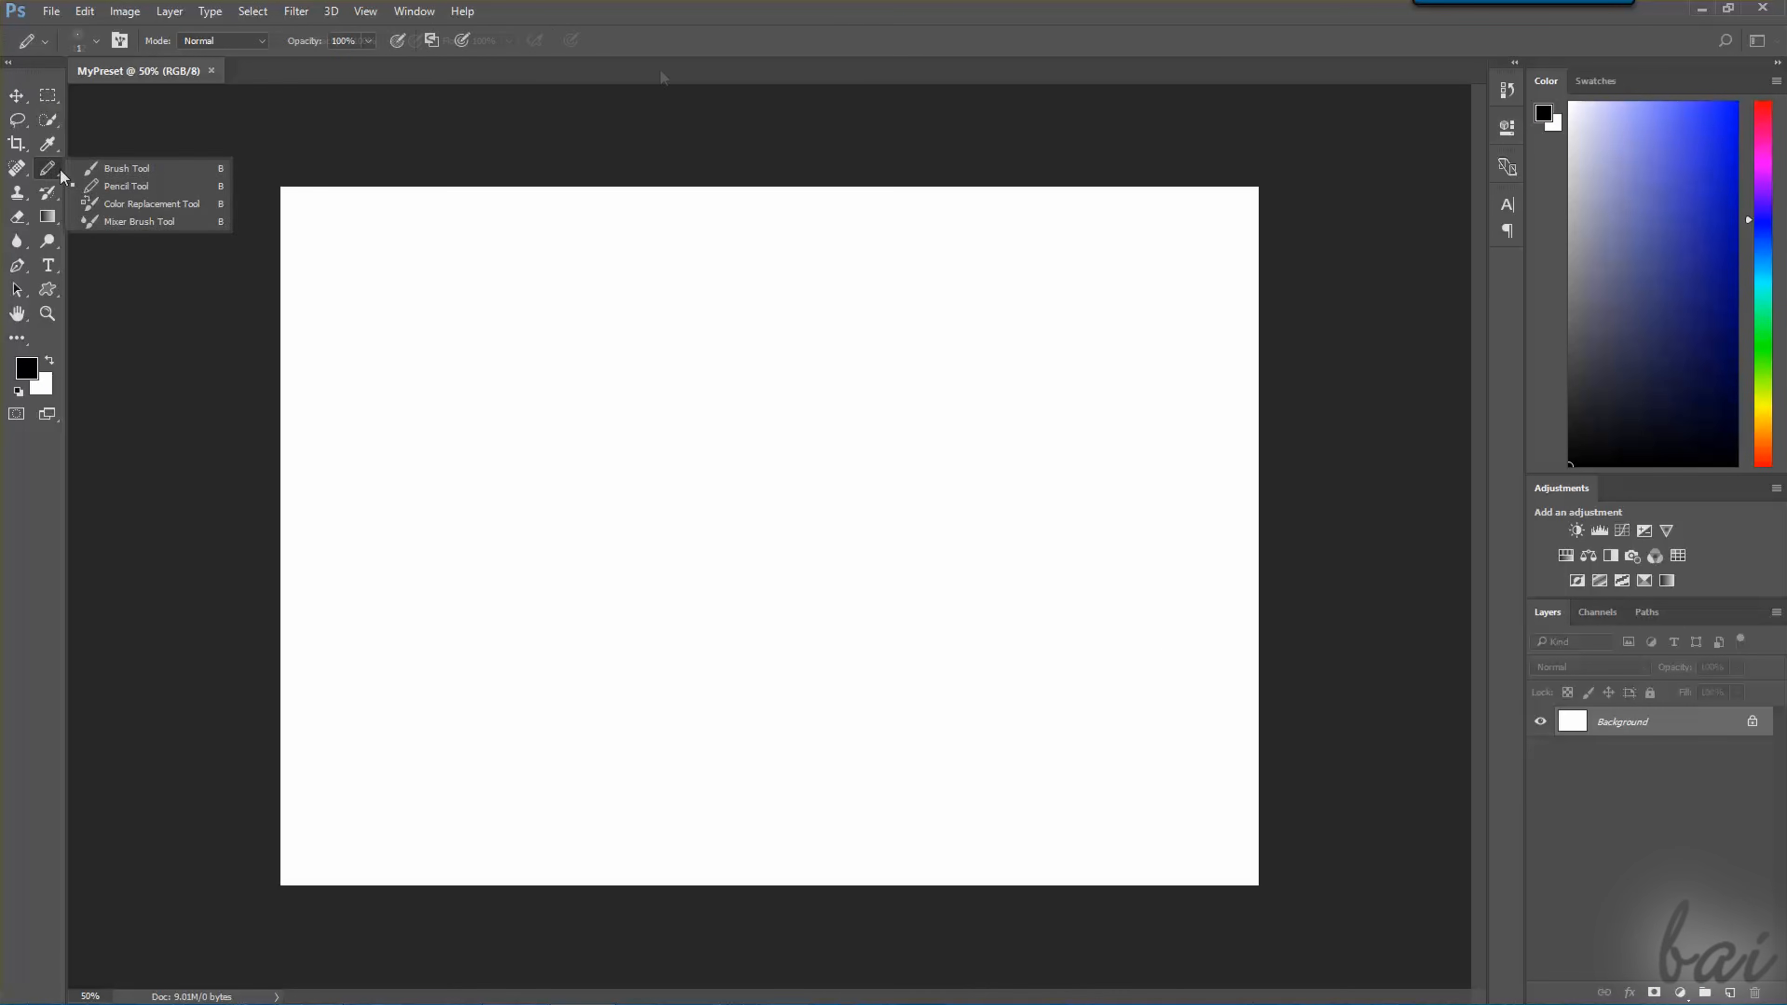
Paint a freehand stroke across the blank canvas with the Brush tool
click(99, 169)
mouse_move(407, 466)
mouse_down()
mouse_move(1089, 463)
mouse_move(1122, 424)
mouse_up()
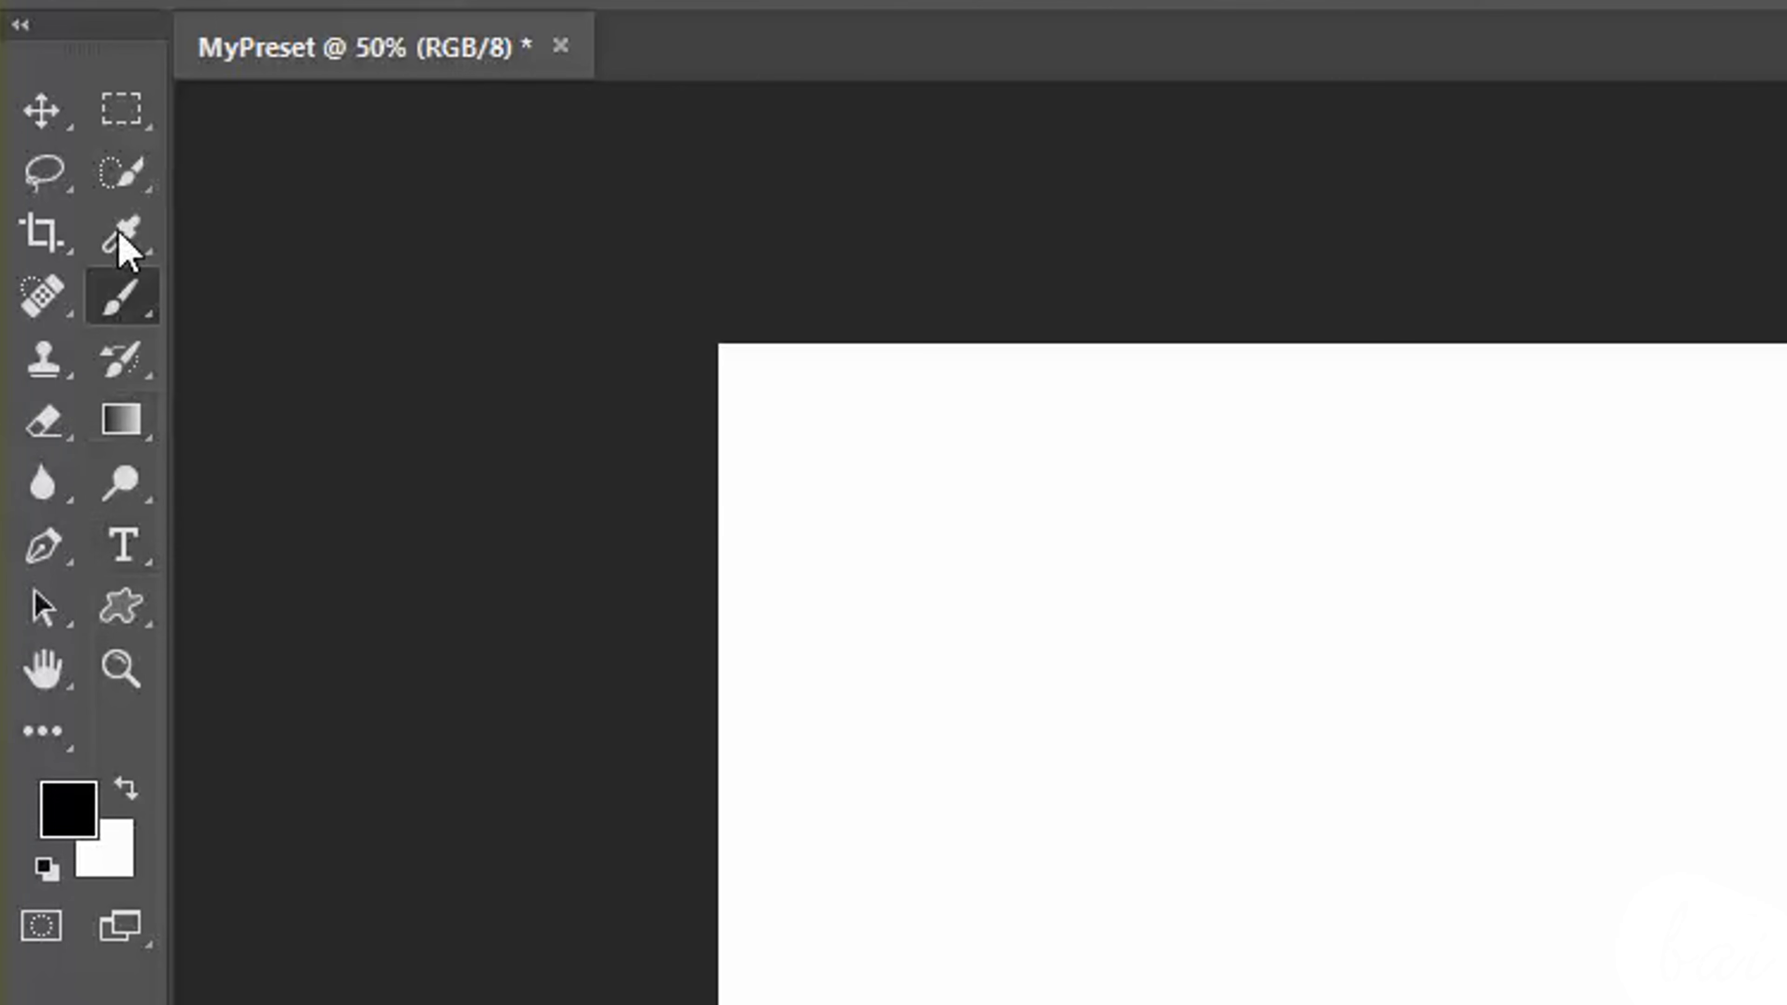
Try cropping the canvas from its upper-left corner, cancel that crop, and apply a much narrower crop instead
click(39, 247)
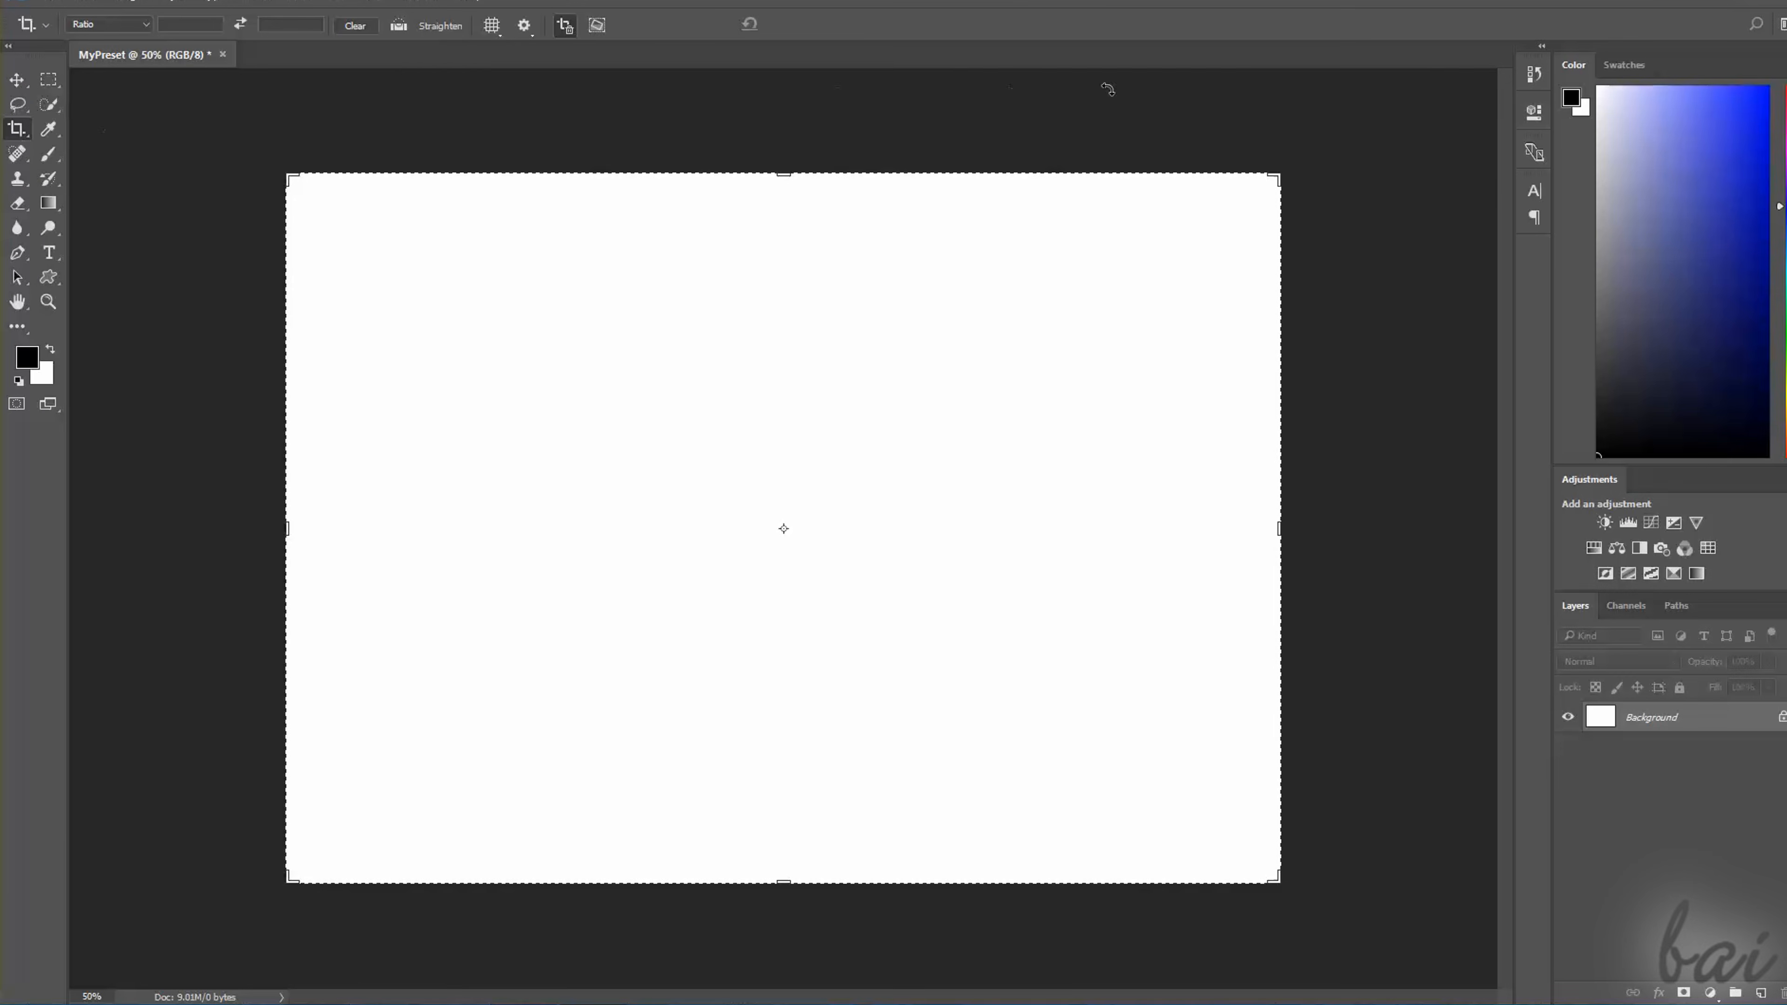
click(291, 170)
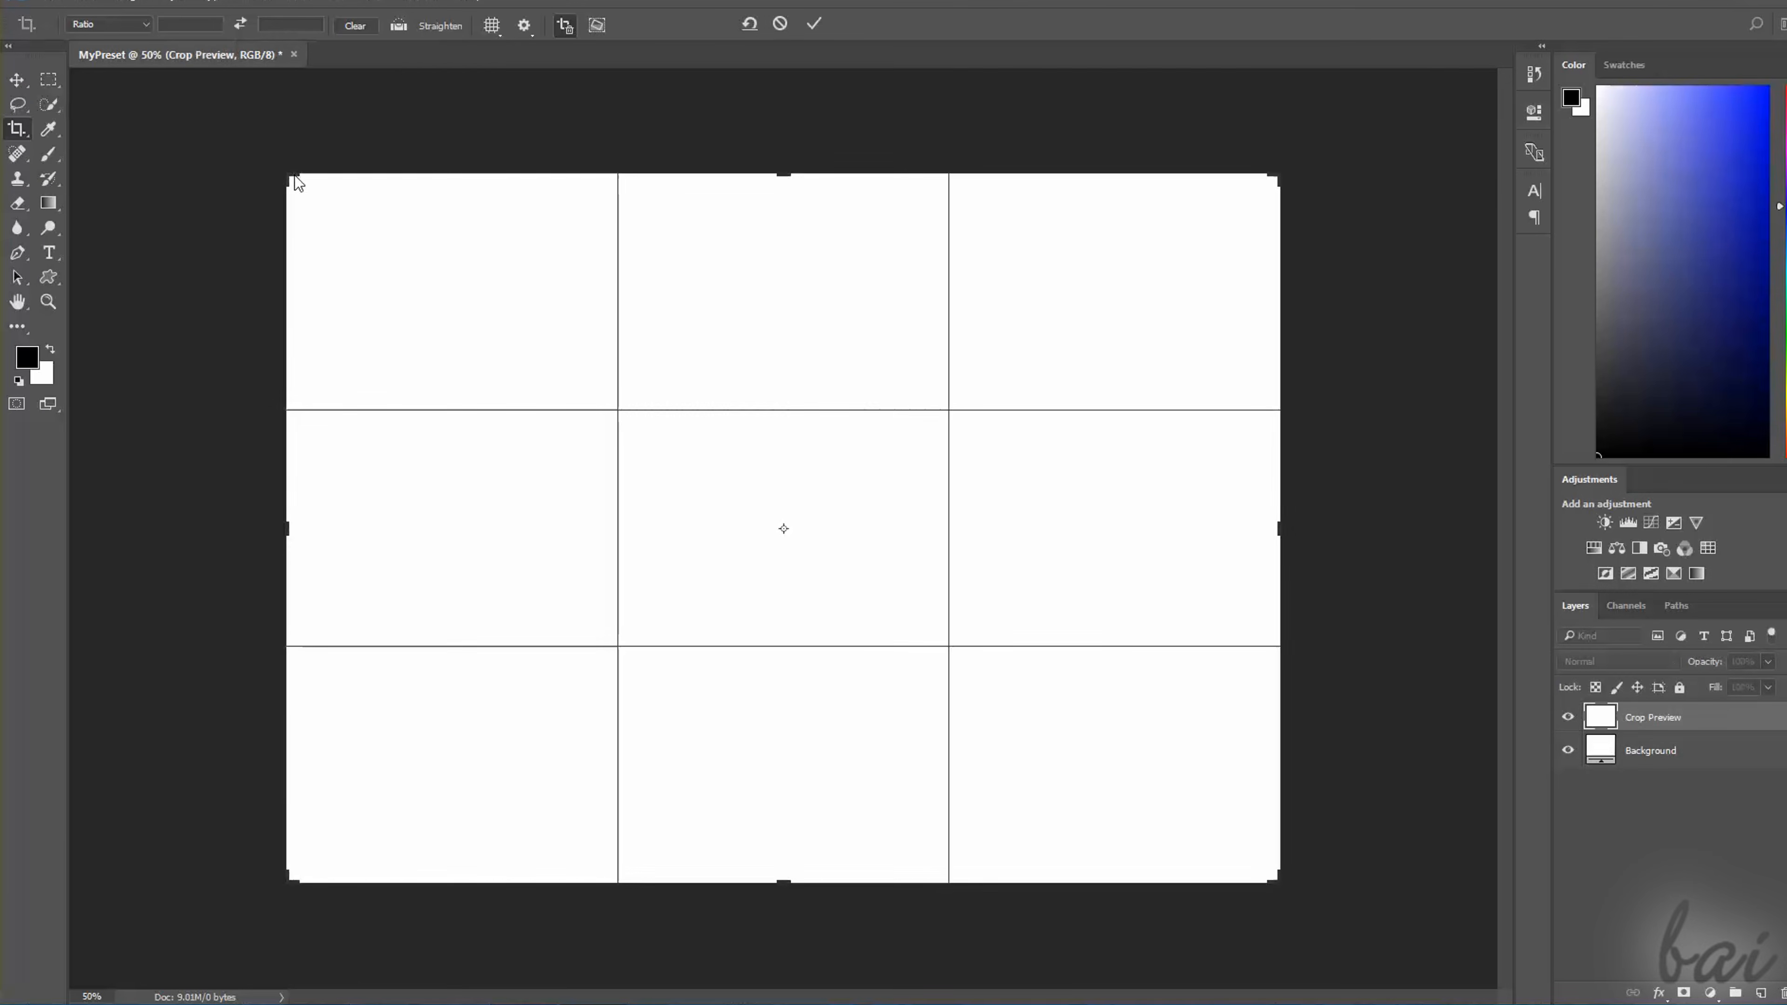
drag(290, 176, 660, 356)
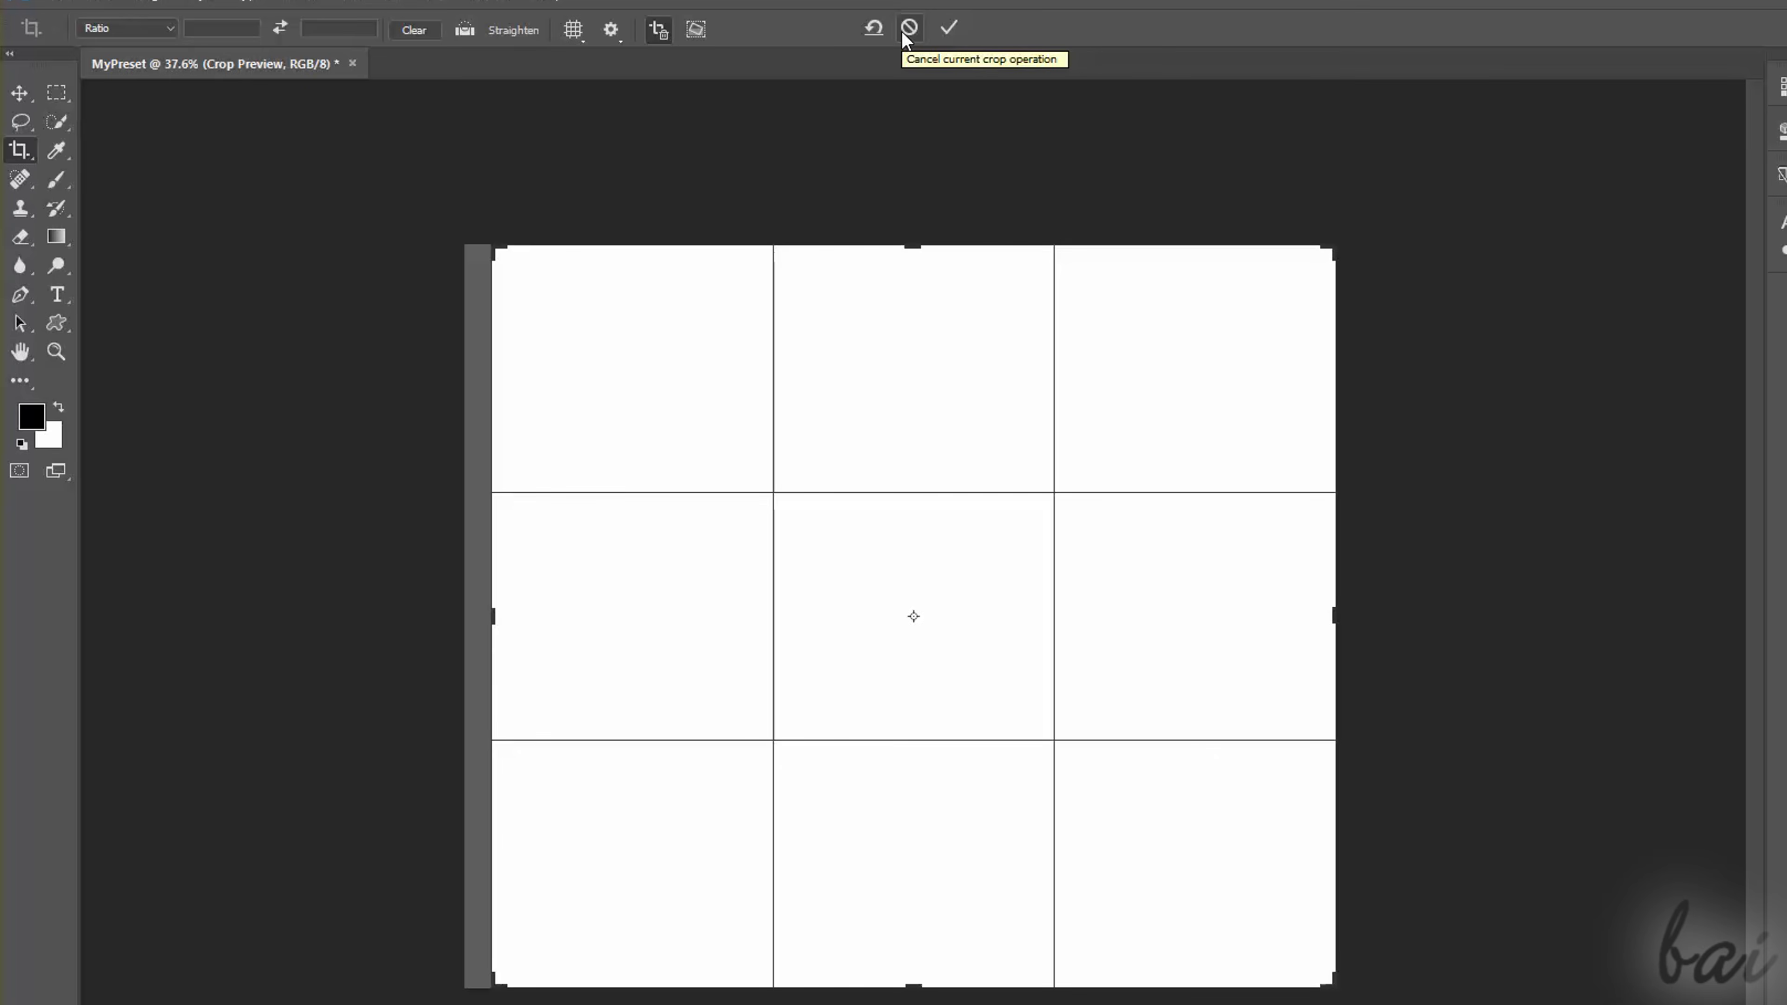
click(908, 29)
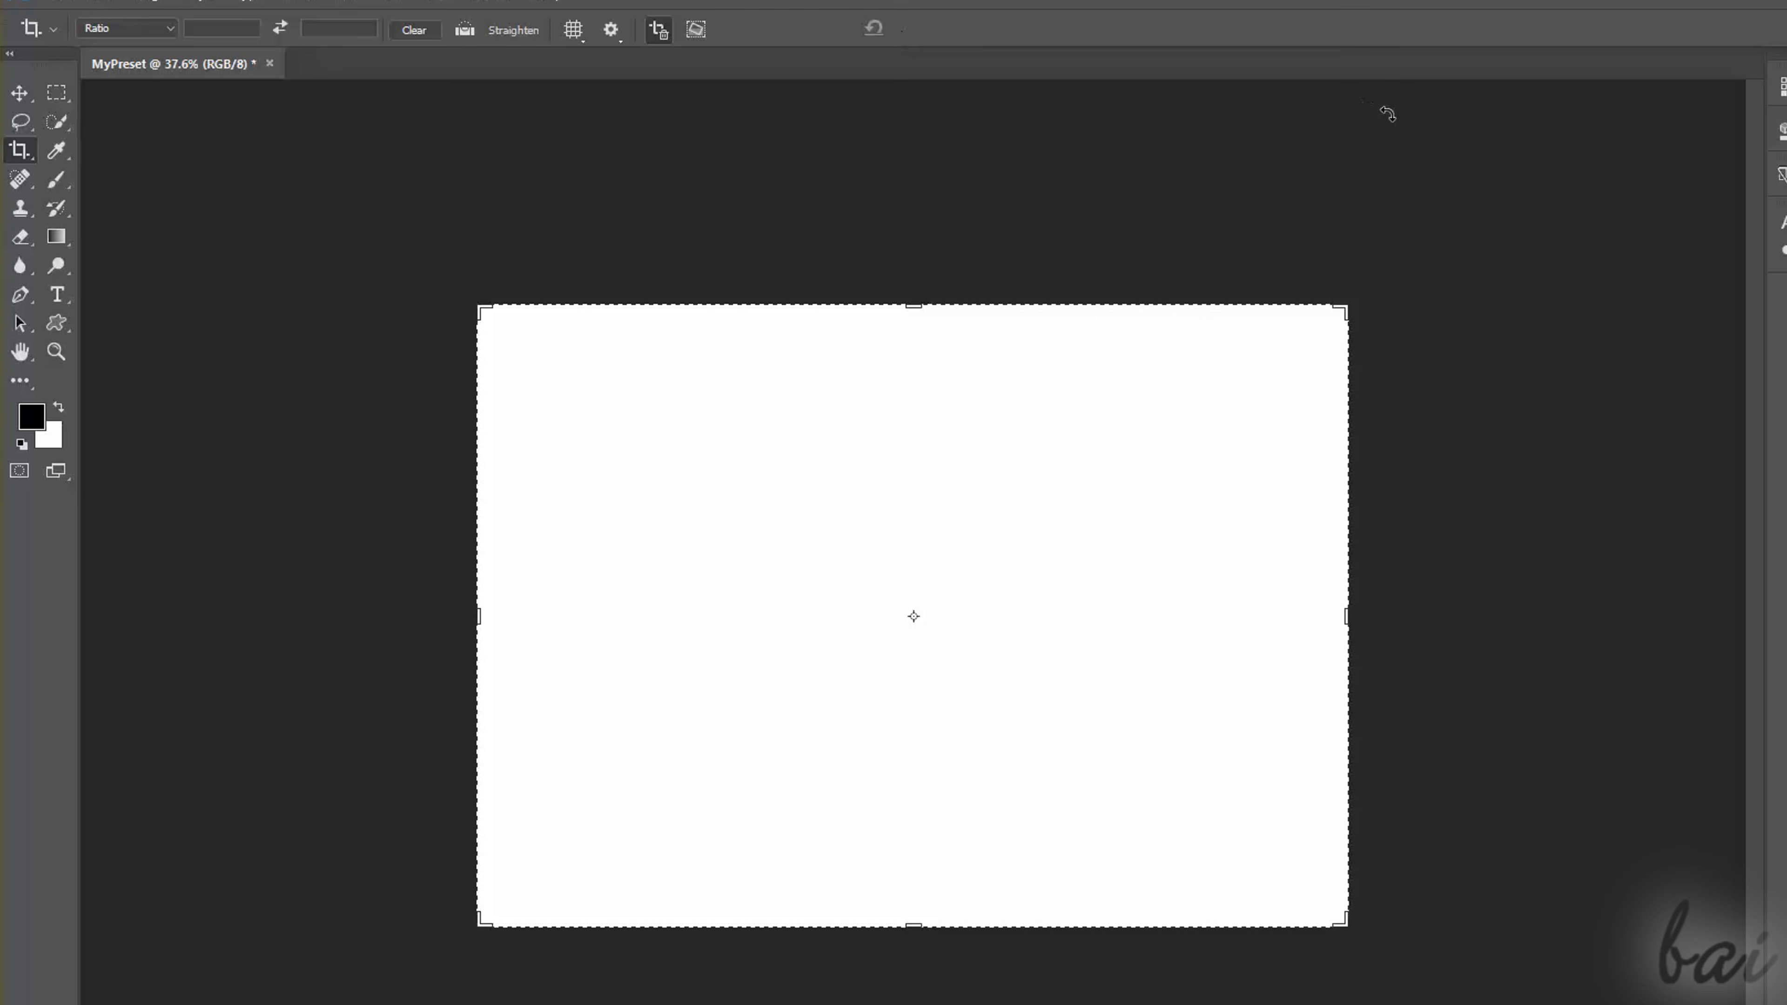
drag(519, 289, 909, 128)
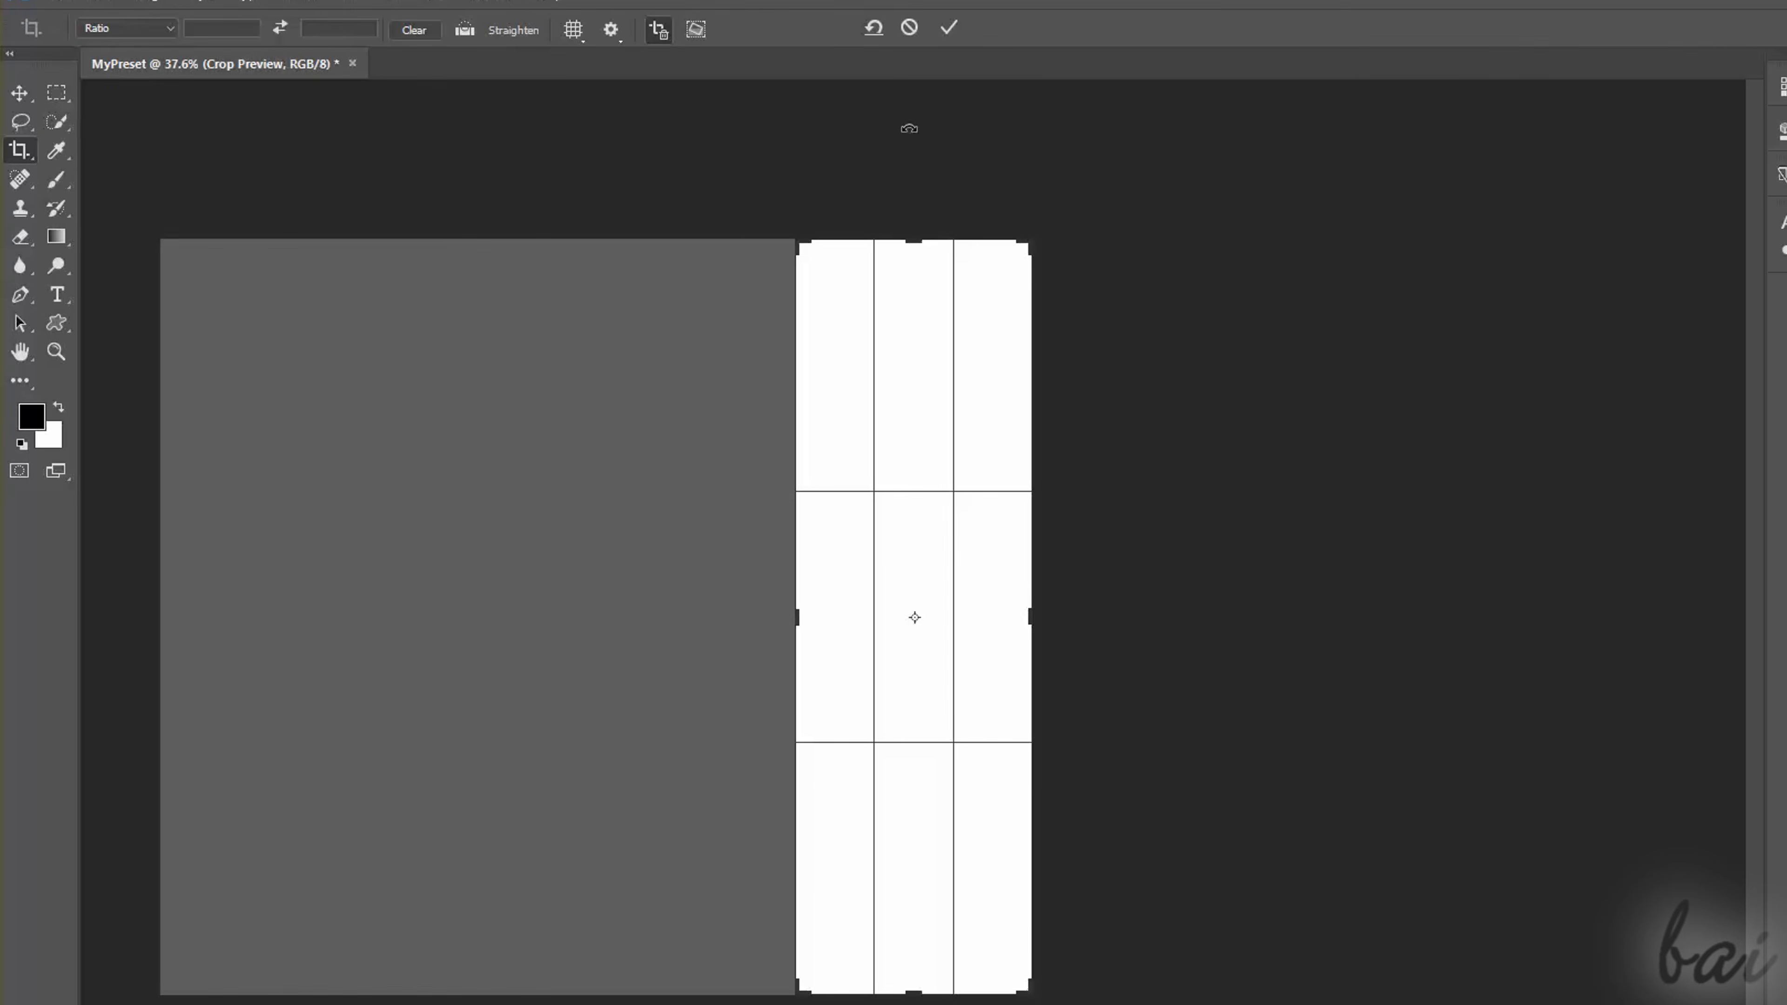
click(951, 30)
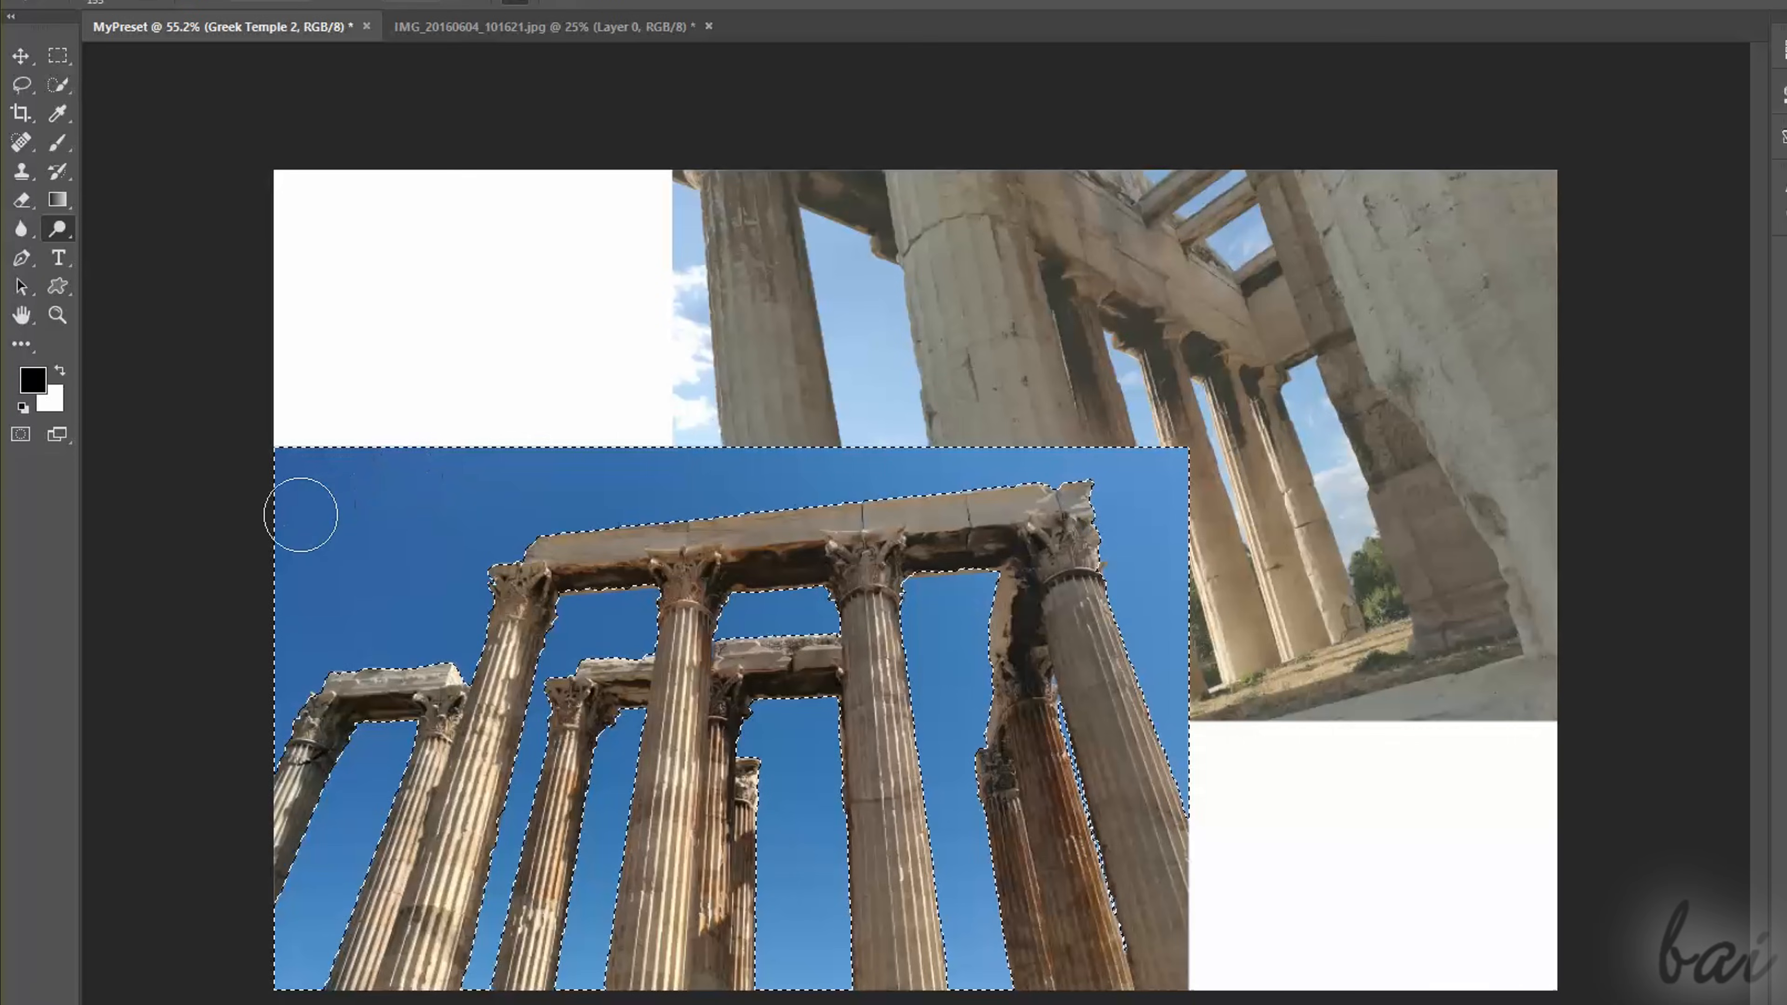
Brush over the selected sky of the Greek Temple 2 layer with the Dodge tool
mouse_move(301, 515)
mouse_down()
mouse_move(463, 507)
mouse_move(272, 531)
mouse_move(417, 500)
mouse_move(466, 511)
mouse_move(199, 562)
mouse_move(339, 578)
mouse_move(377, 653)
mouse_move(1013, 619)
mouse_move(380, 762)
mouse_move(342, 824)
mouse_move(1129, 911)
mouse_move(1168, 886)
mouse_up()
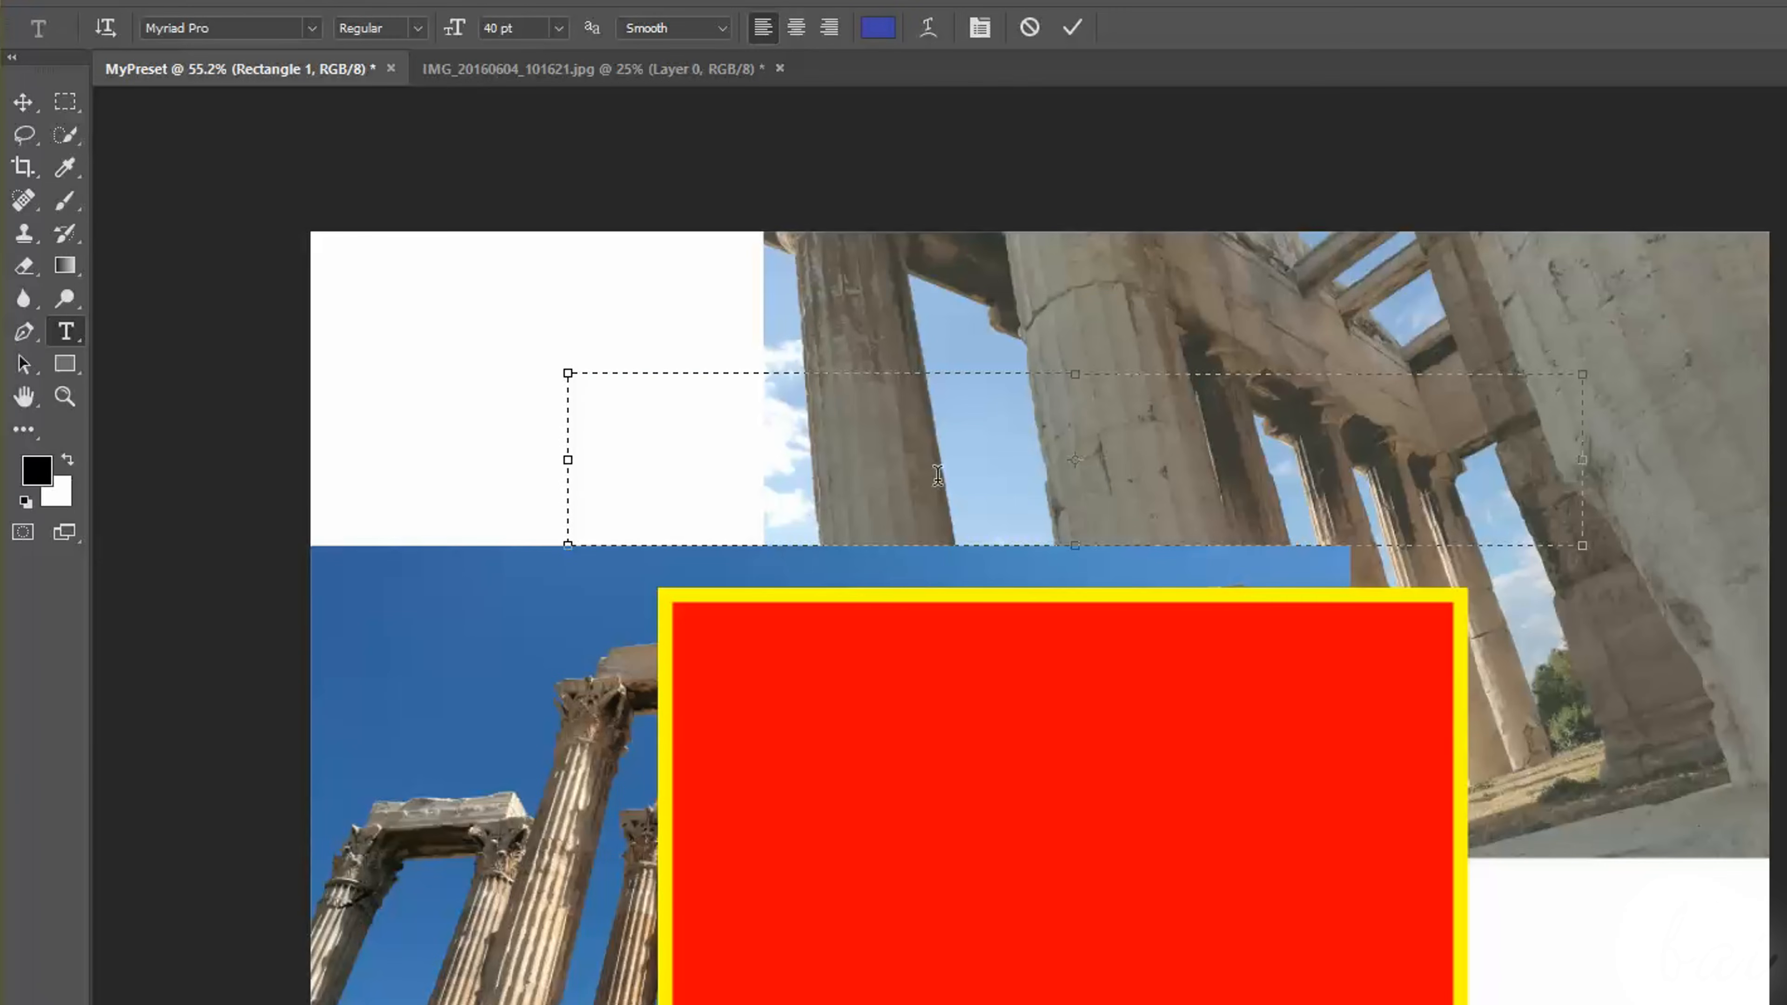
Enter "Greek Experience" in the text box above the red rectangle and shrink the box to fit the text
text(Greek)
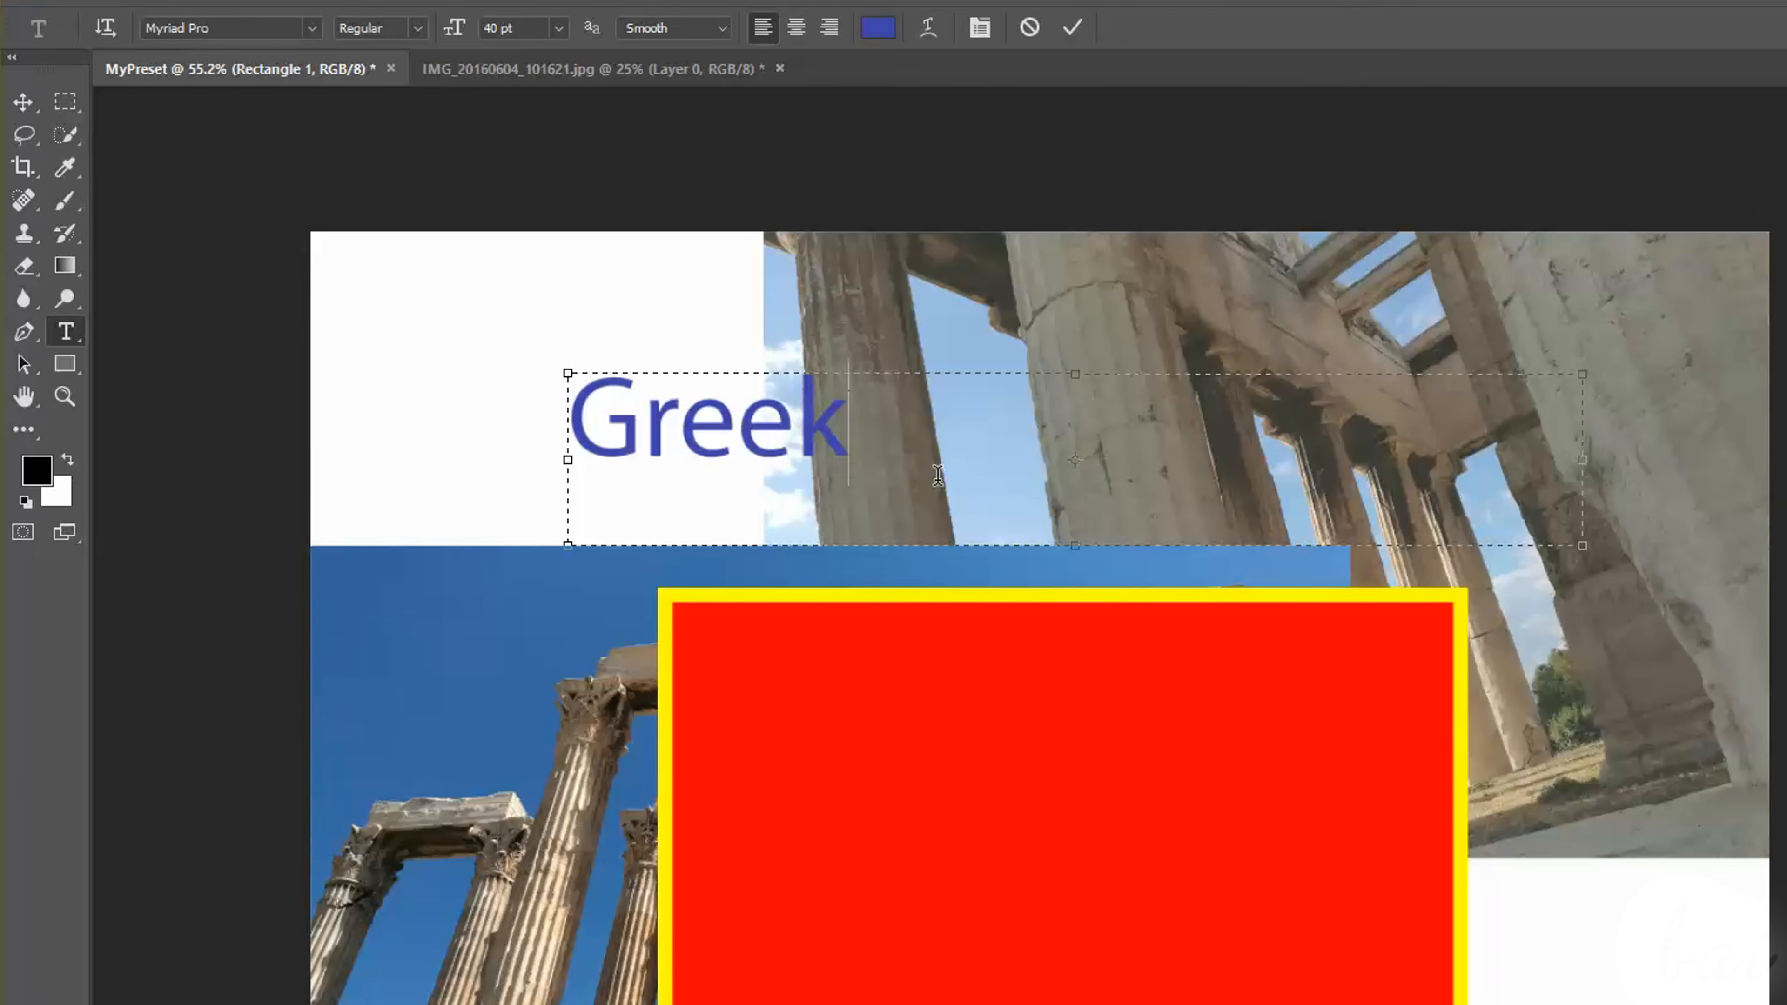
text( Experience)
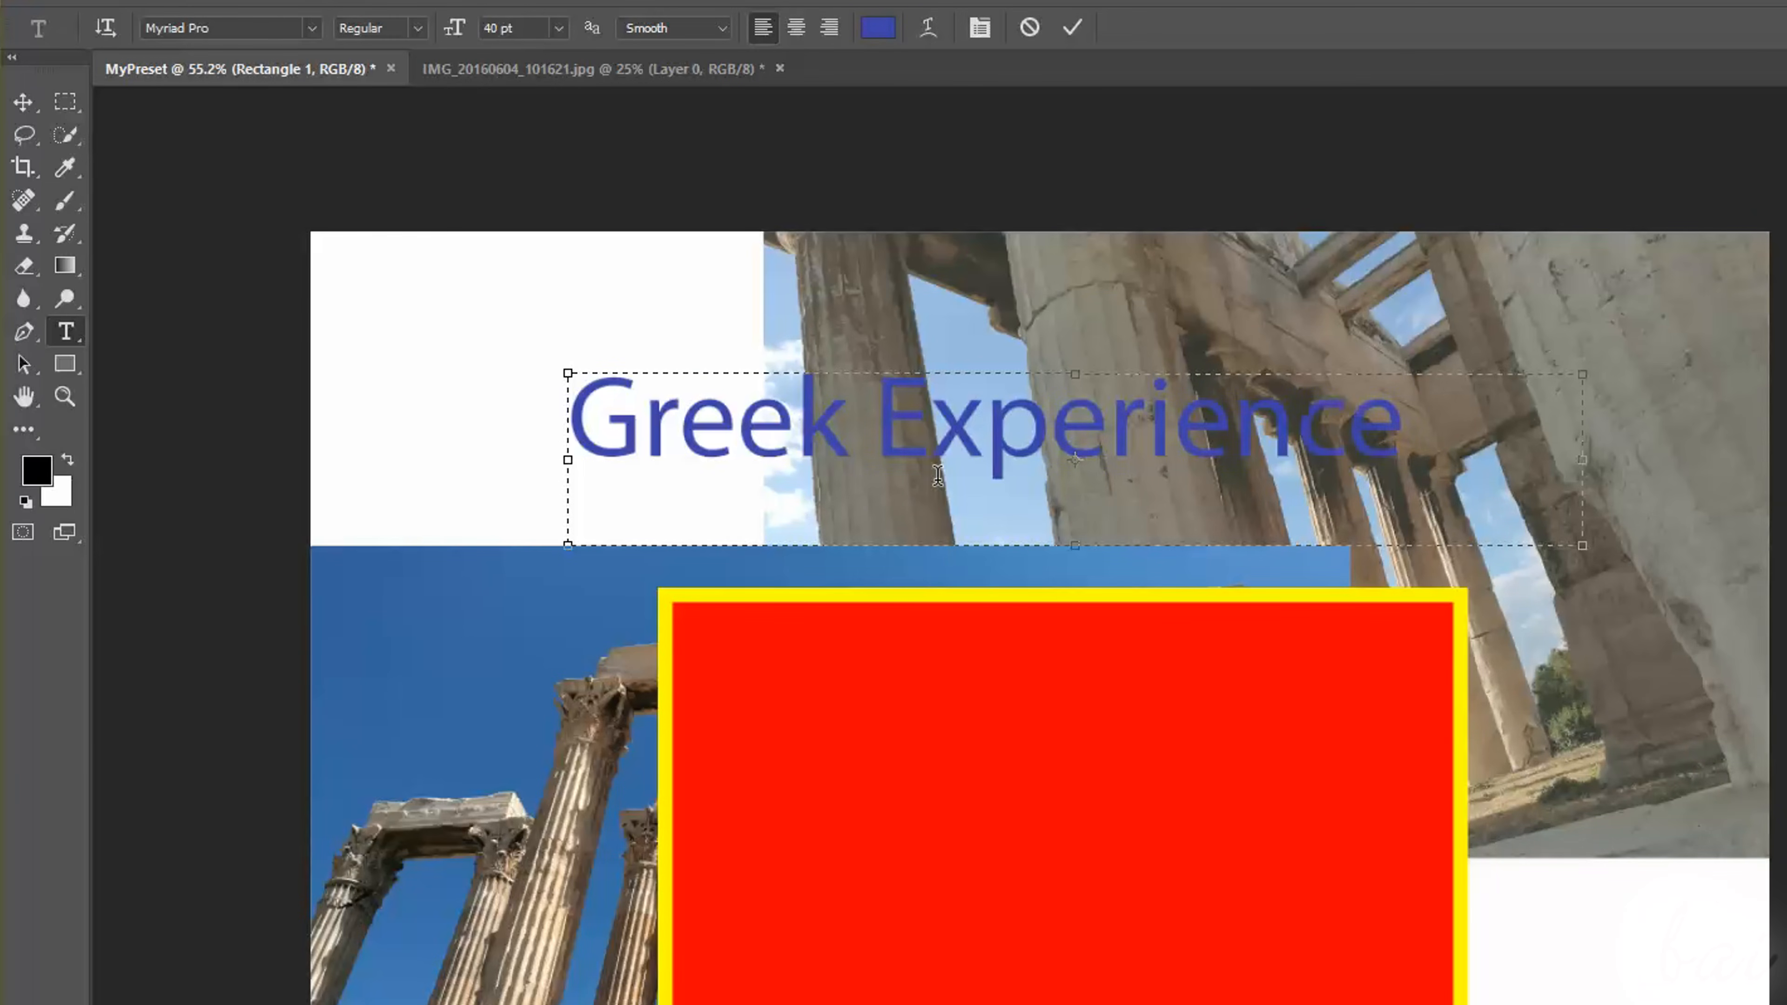
drag(1588, 548, 1428, 470)
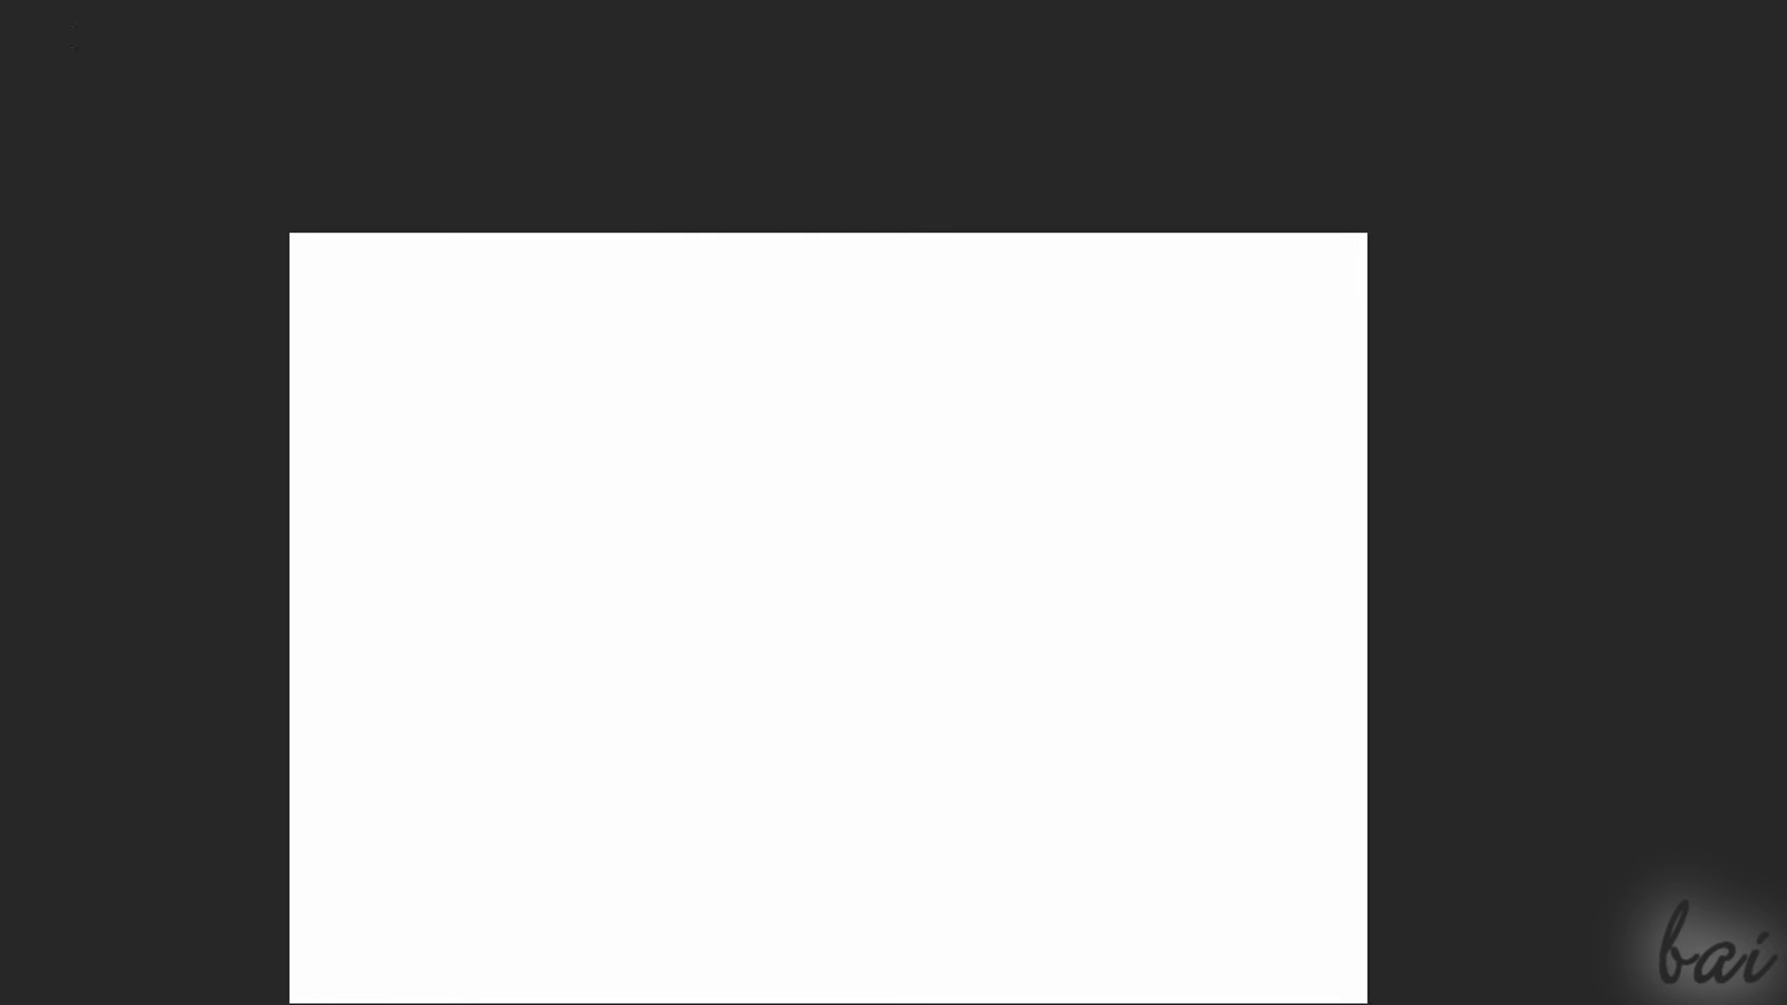
Open the image IMG_20160604_101621.jpg as a separate document
click(95, 19)
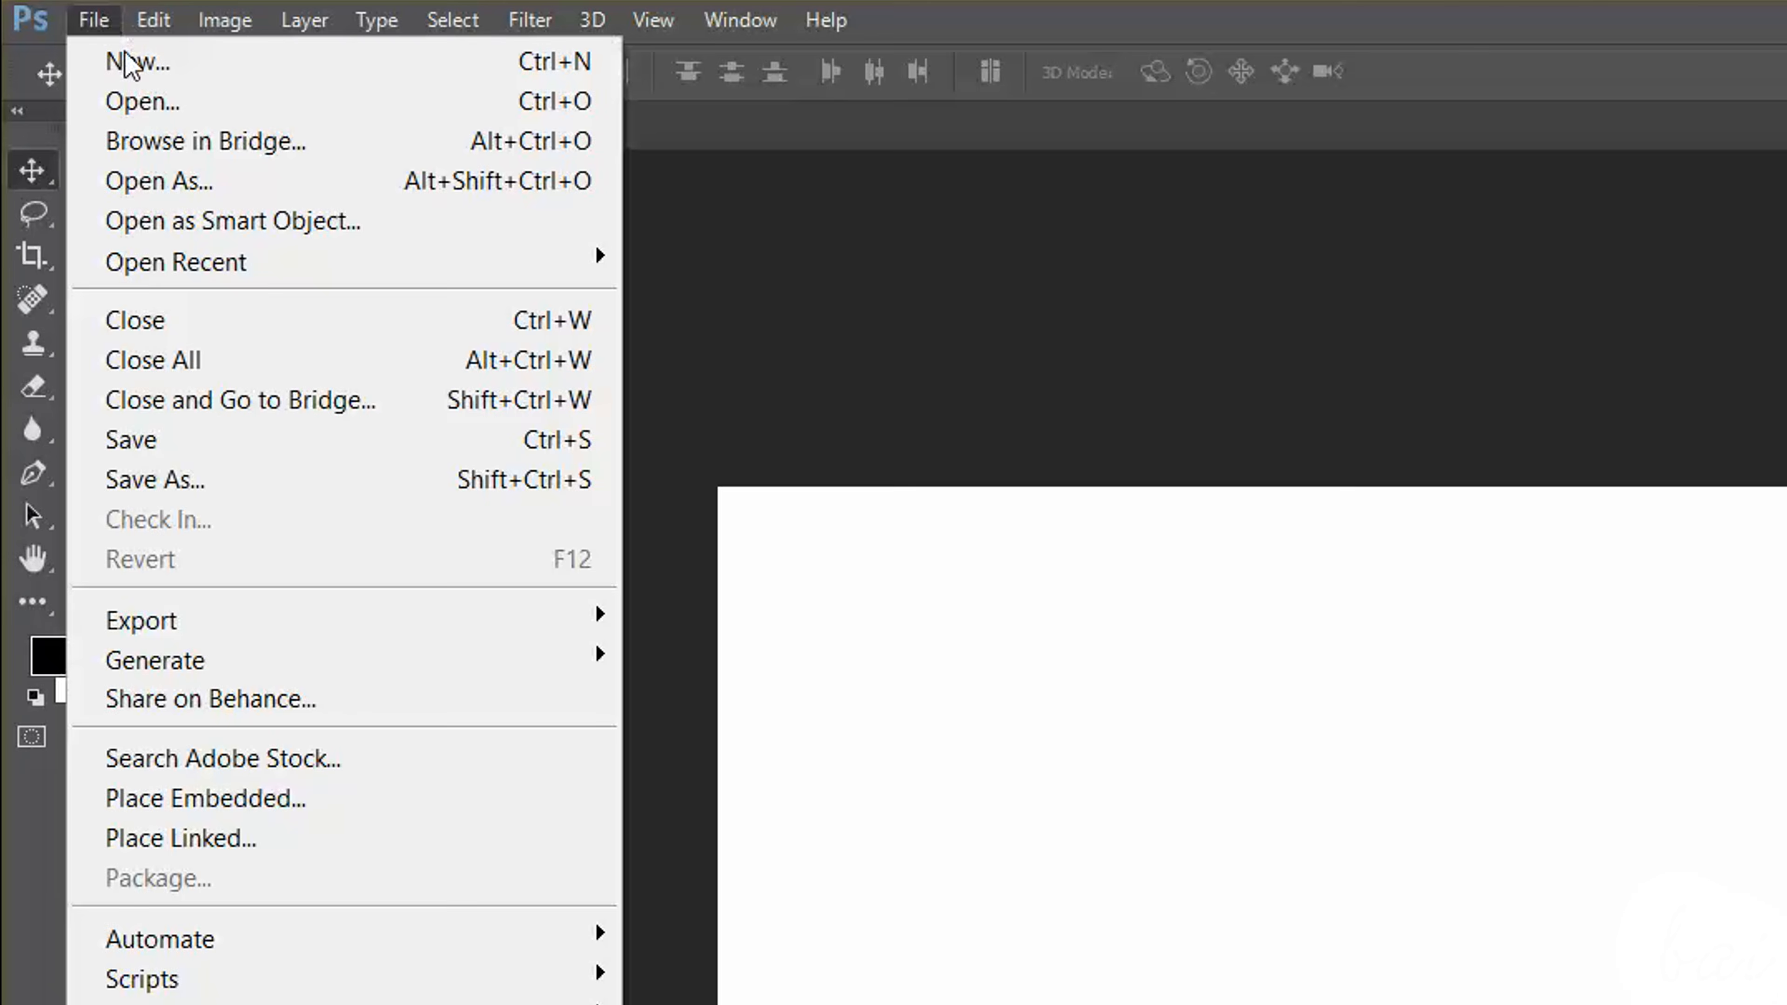
click(148, 104)
click(744, 635)
click(1024, 943)
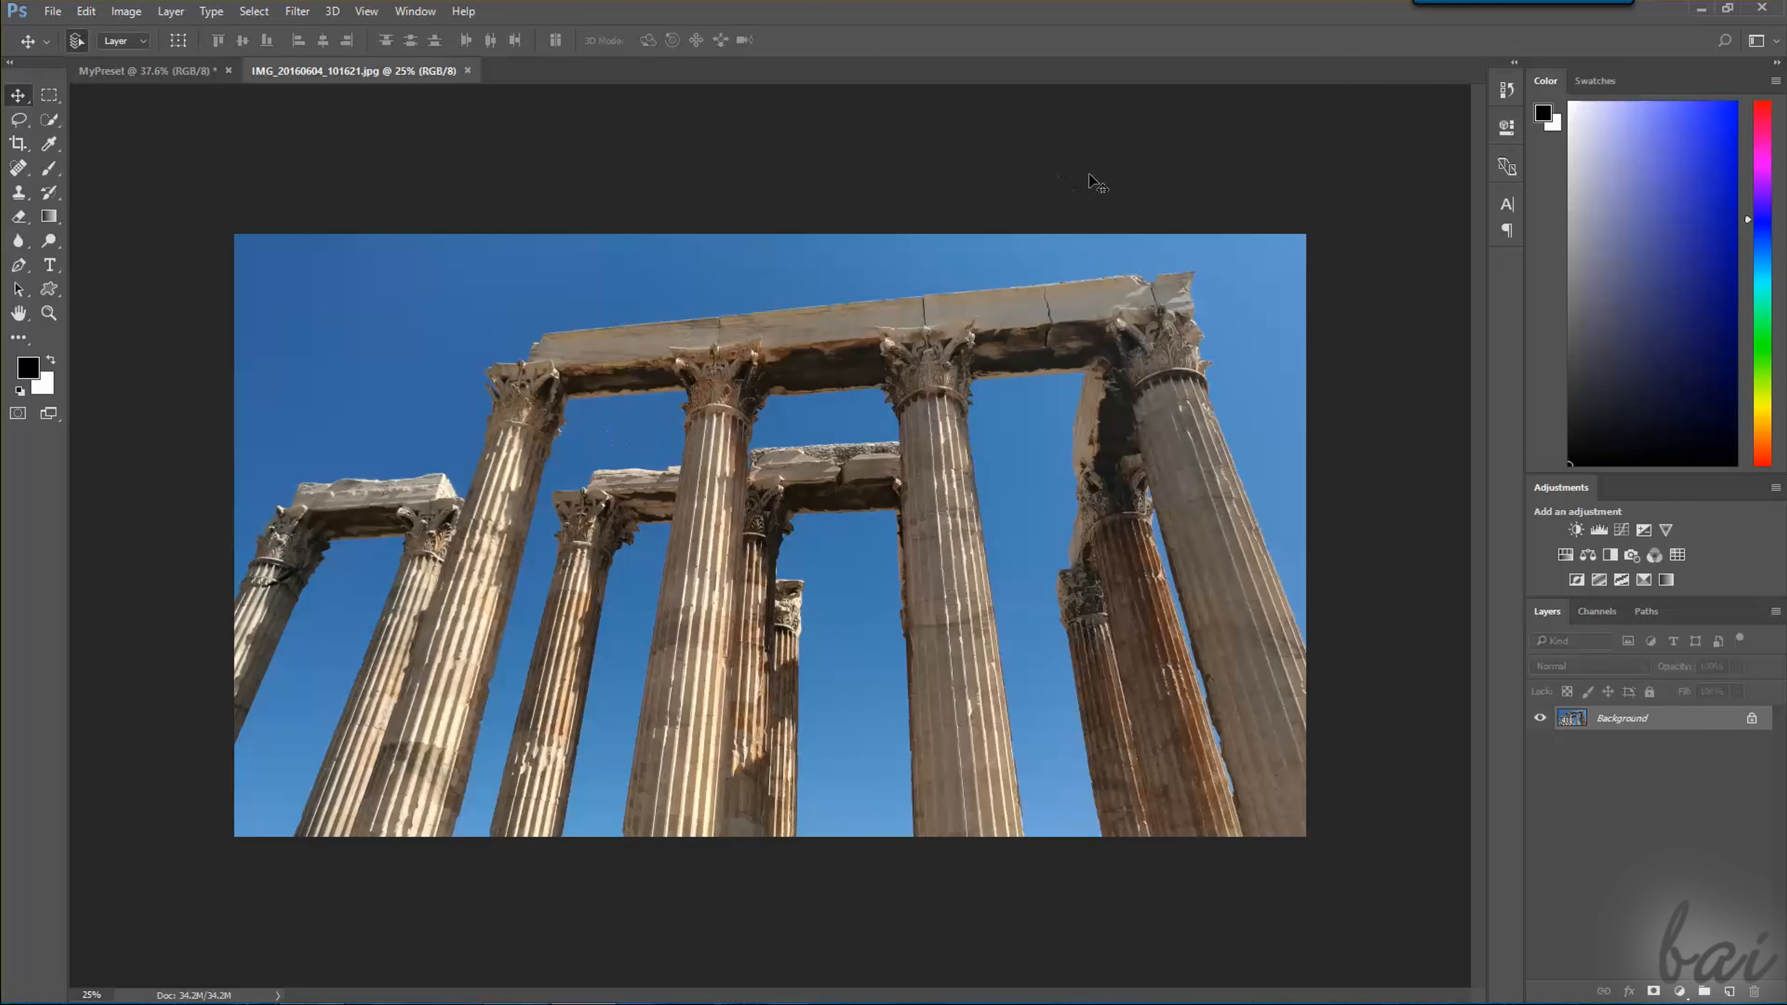
Switch back and forth between the MyPreset and IMG_20160604_101621.jpg documents to compare them
click(183, 69)
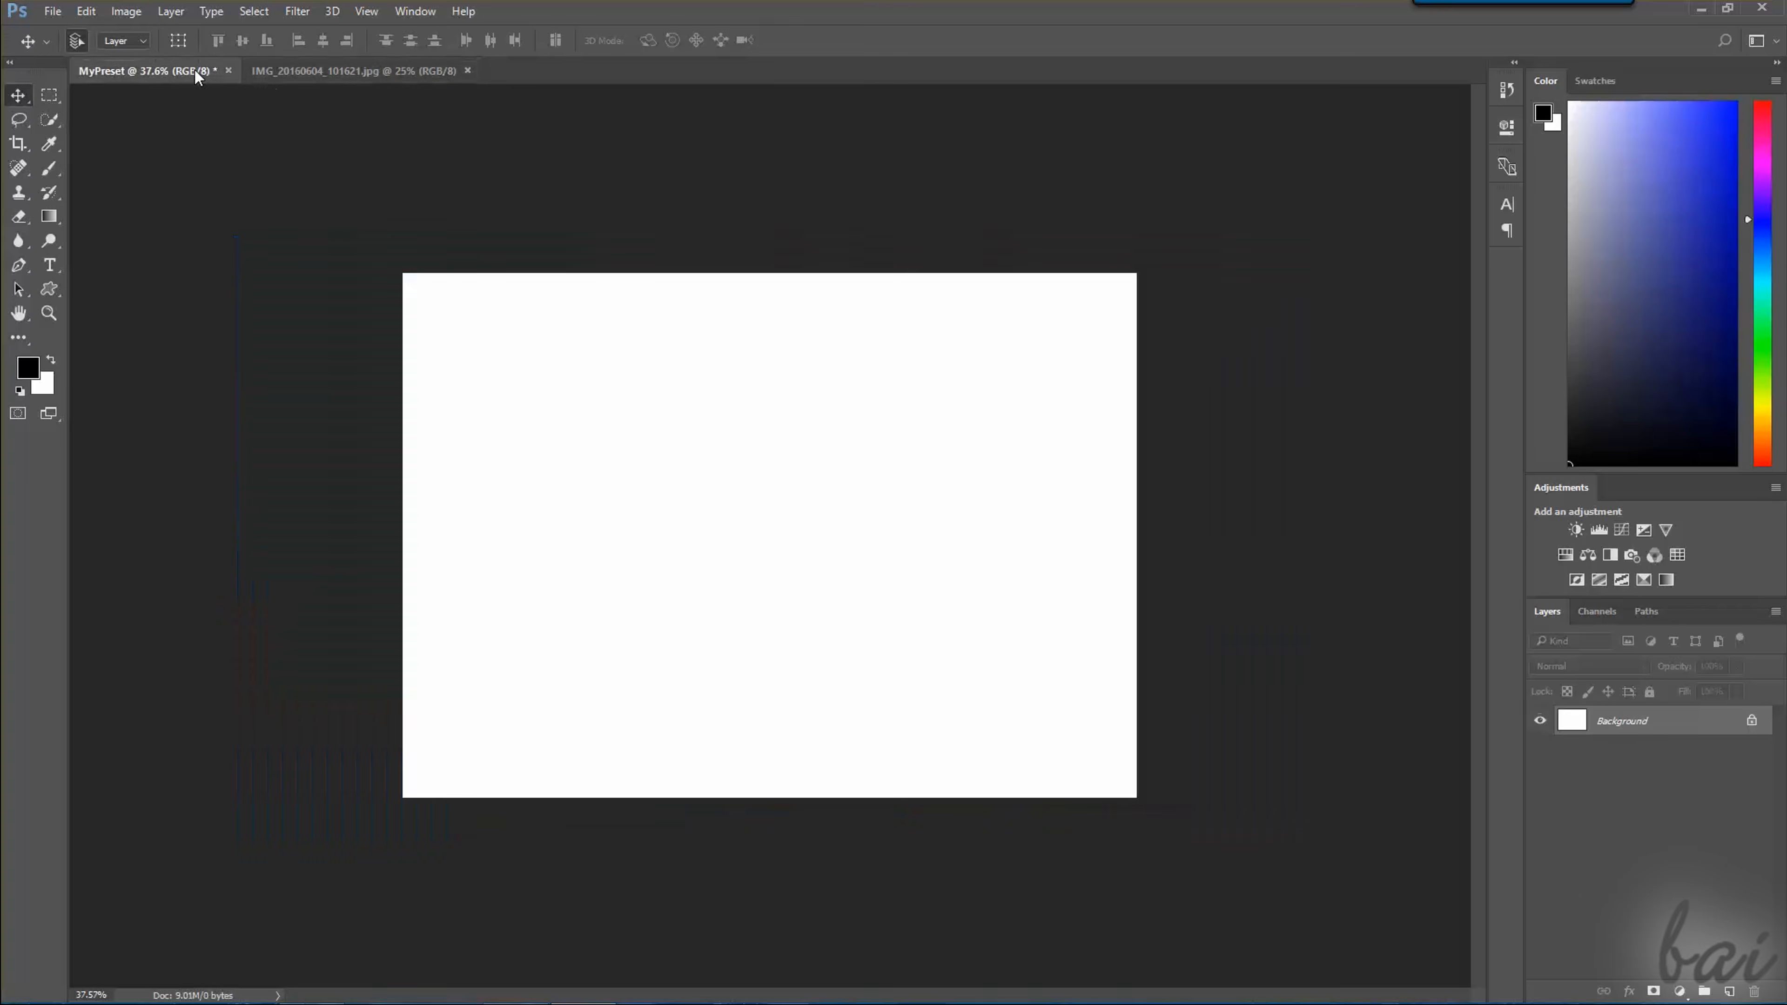
click(283, 74)
click(180, 69)
click(273, 73)
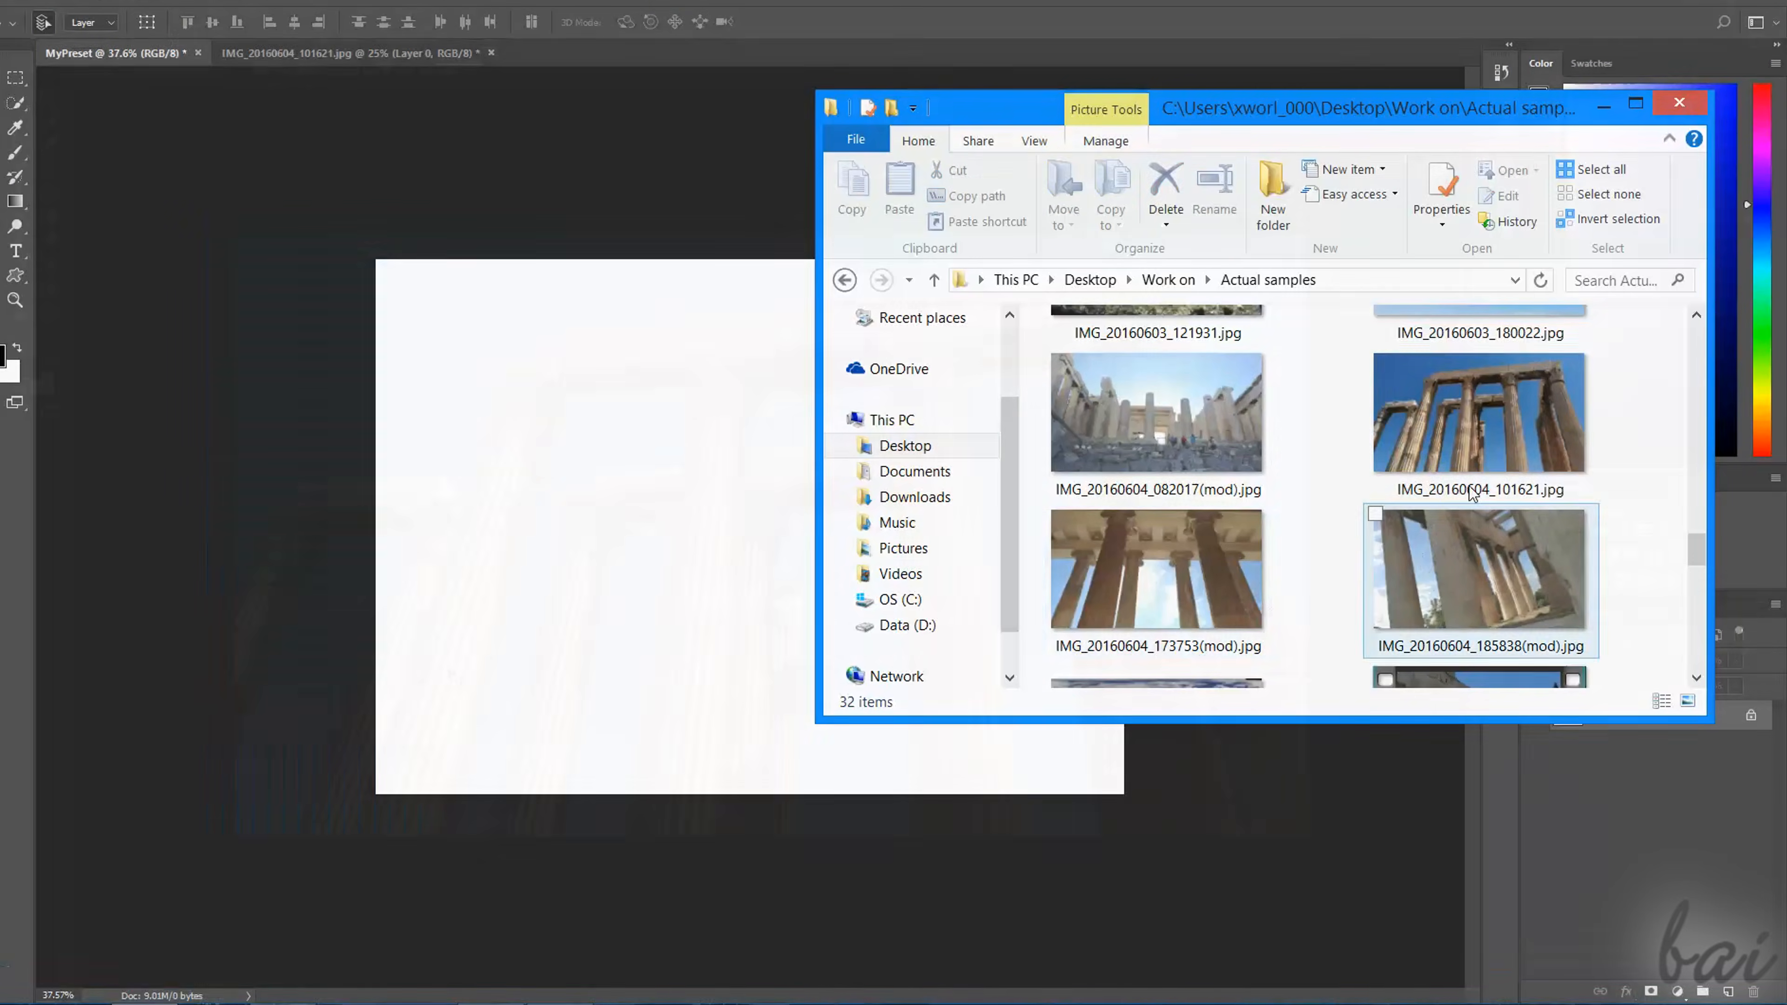
Place IMG_20160604_101621.jpg from the Actual samples folder into MyPreset as a layer, and toggle that layer's visibility off and on
click(1469, 486)
drag(1532, 415, 610, 531)
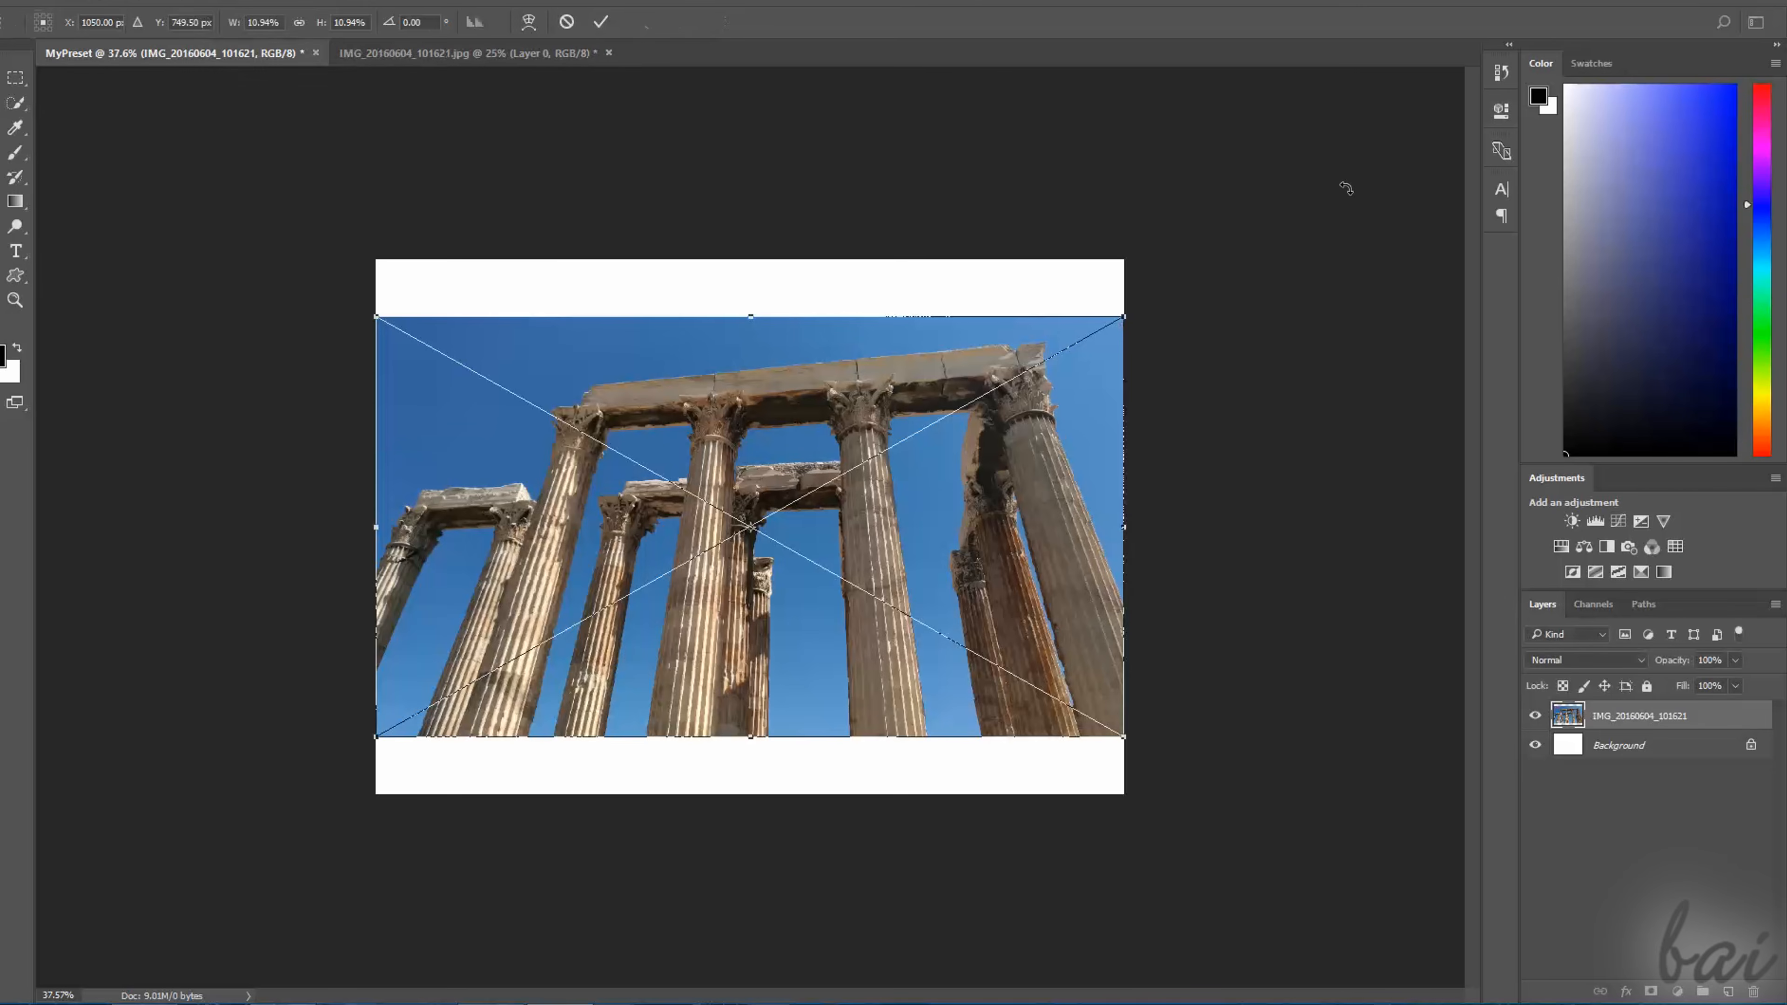
click(602, 22)
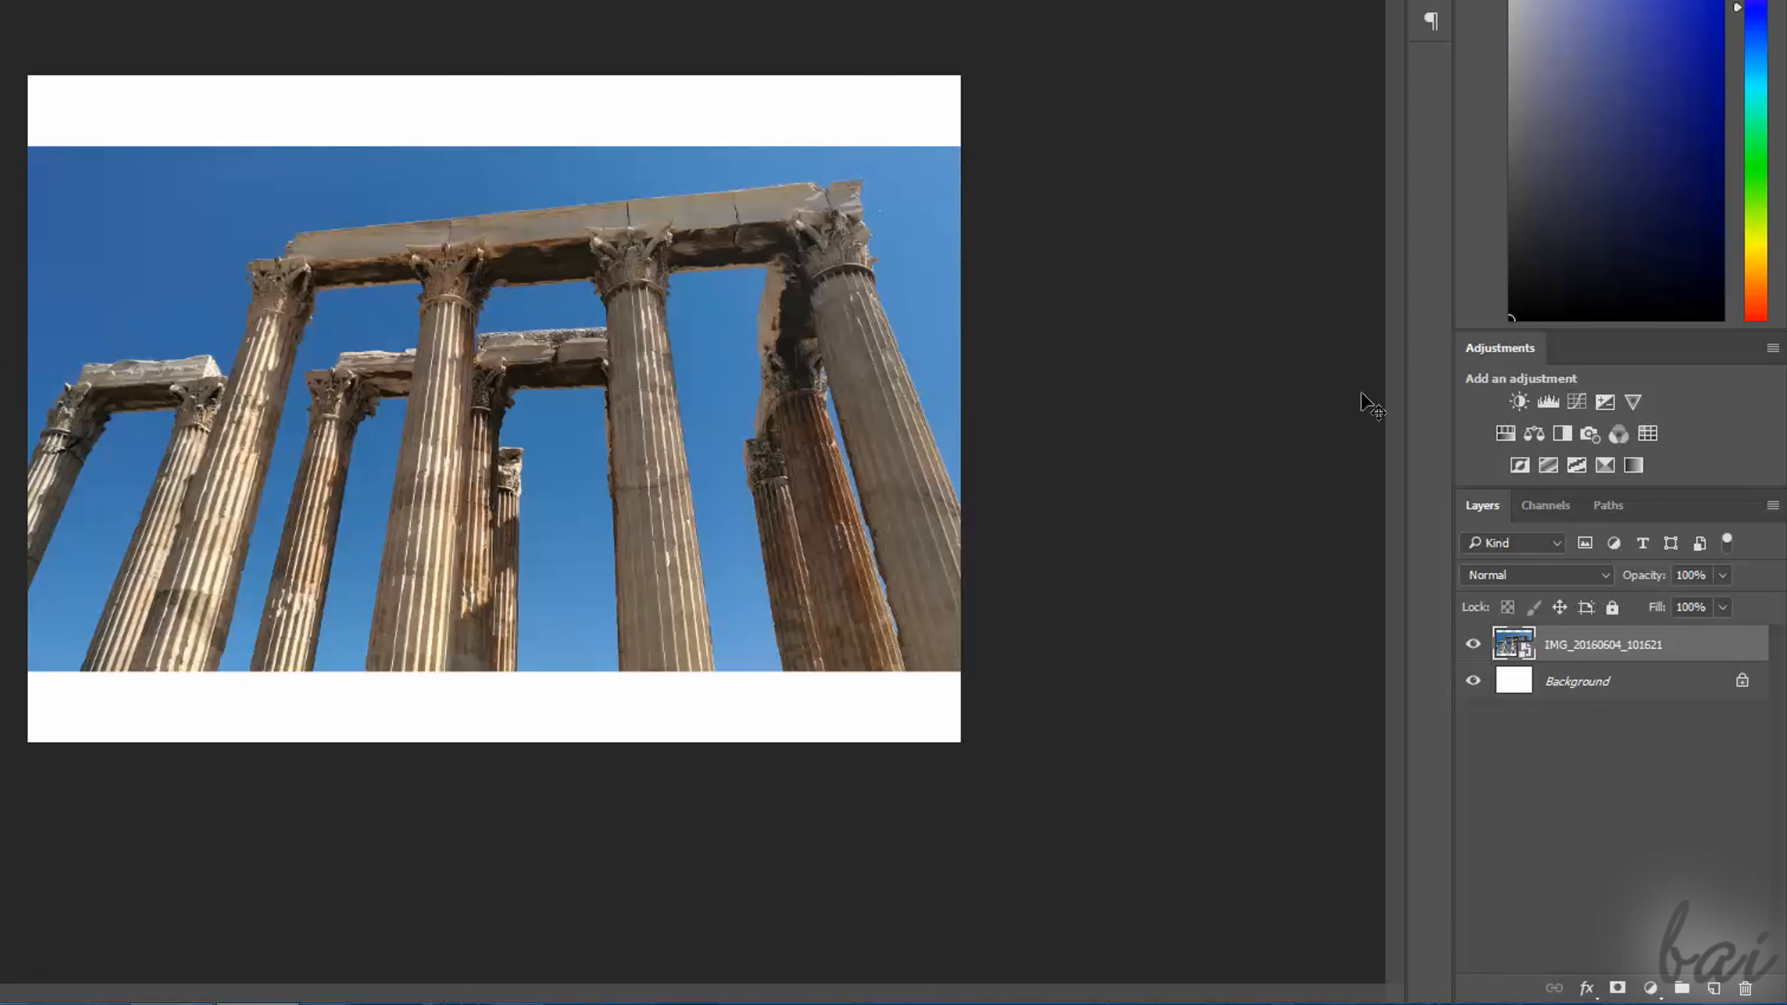
click(1472, 653)
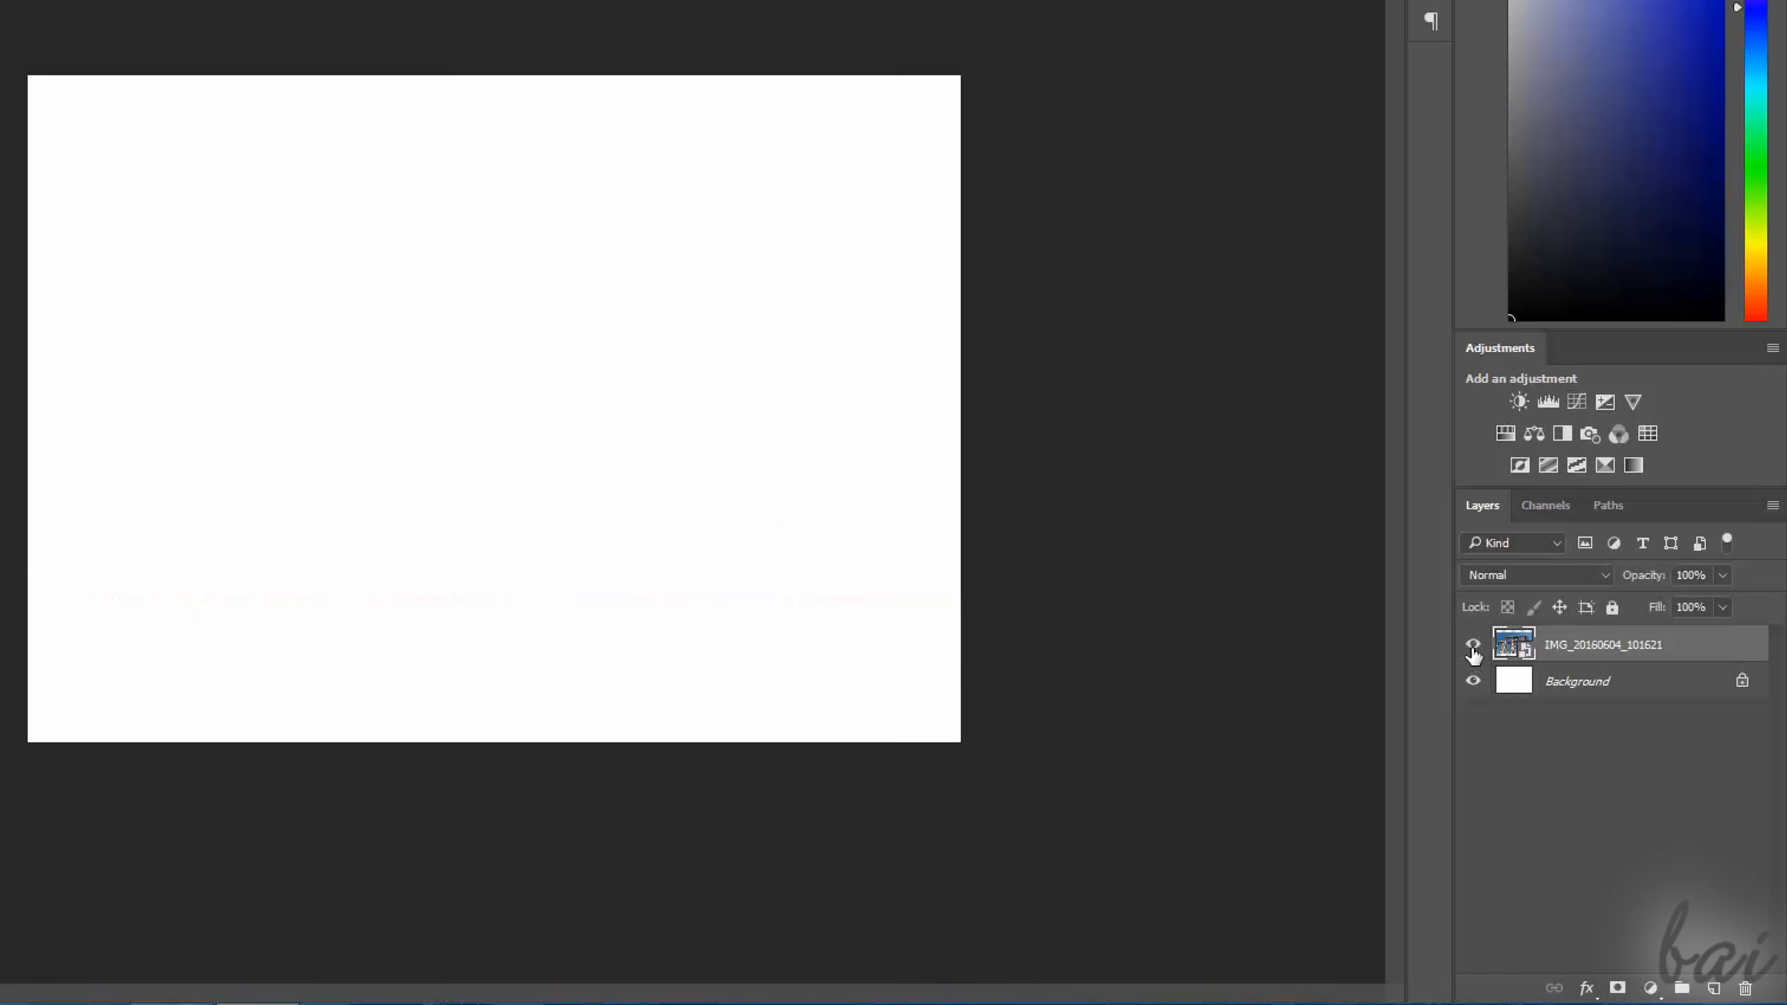
click(1474, 654)
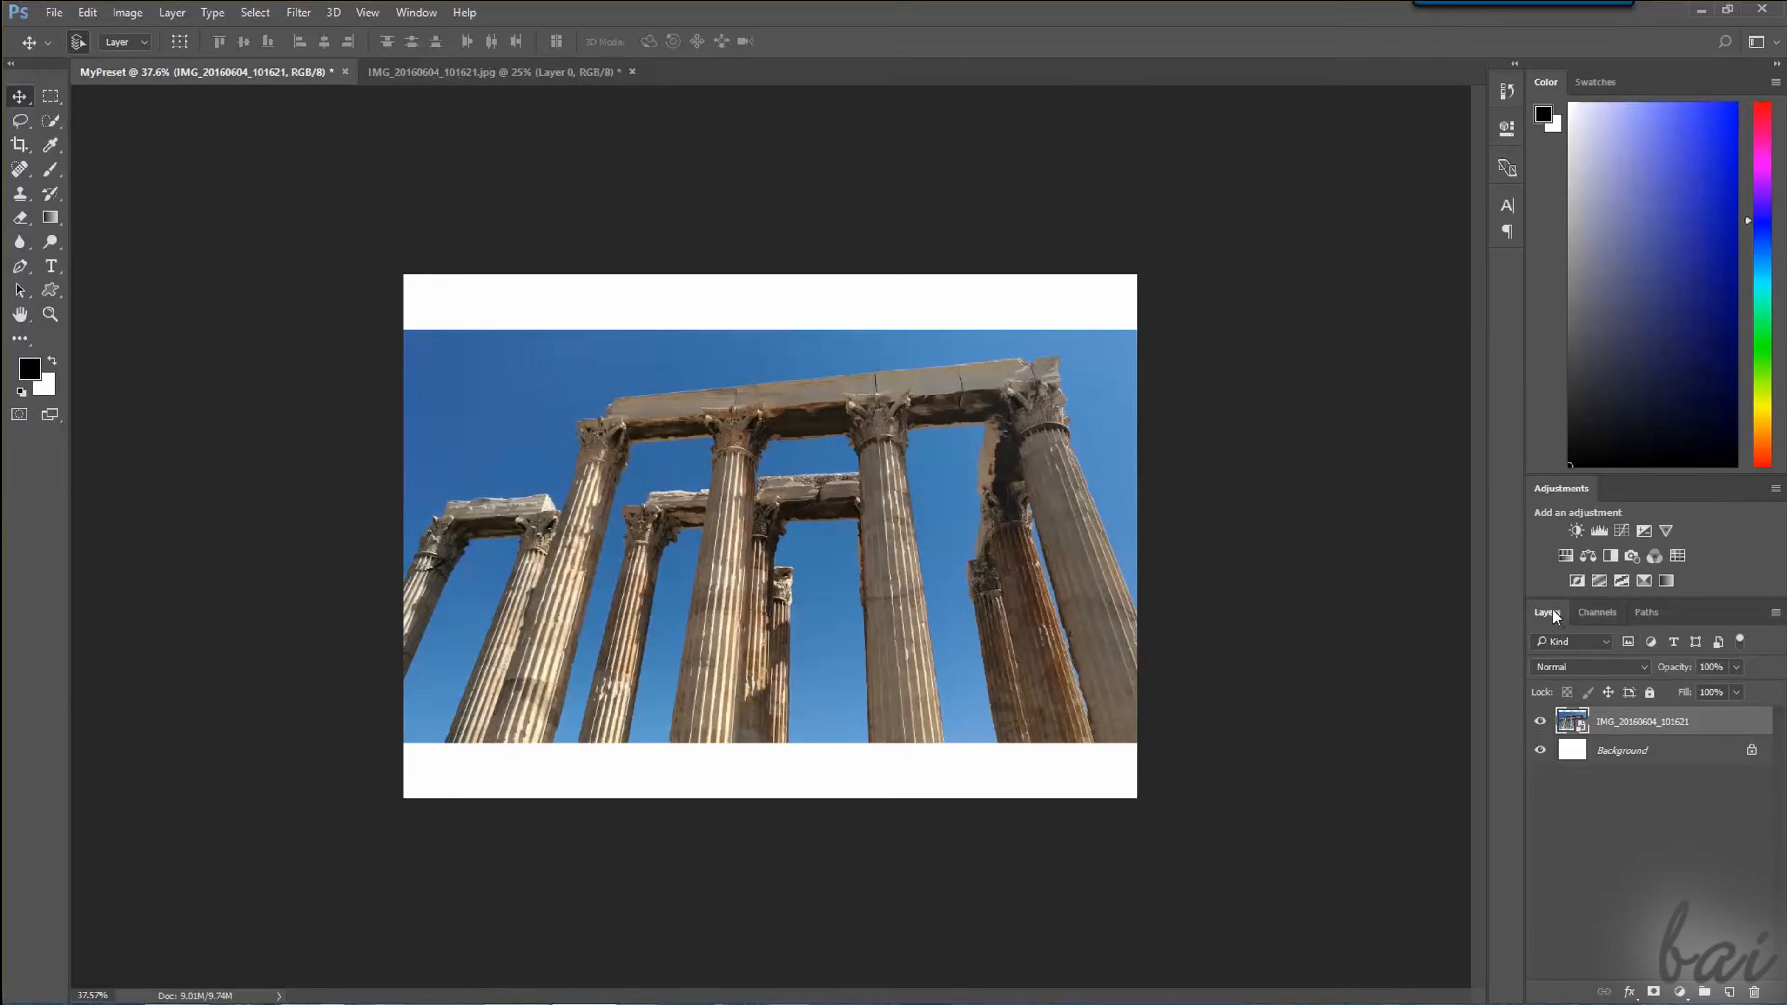
Close the Layers panel, leaving Channels and Paths in its group
right_click(1481, 505)
click(1508, 518)
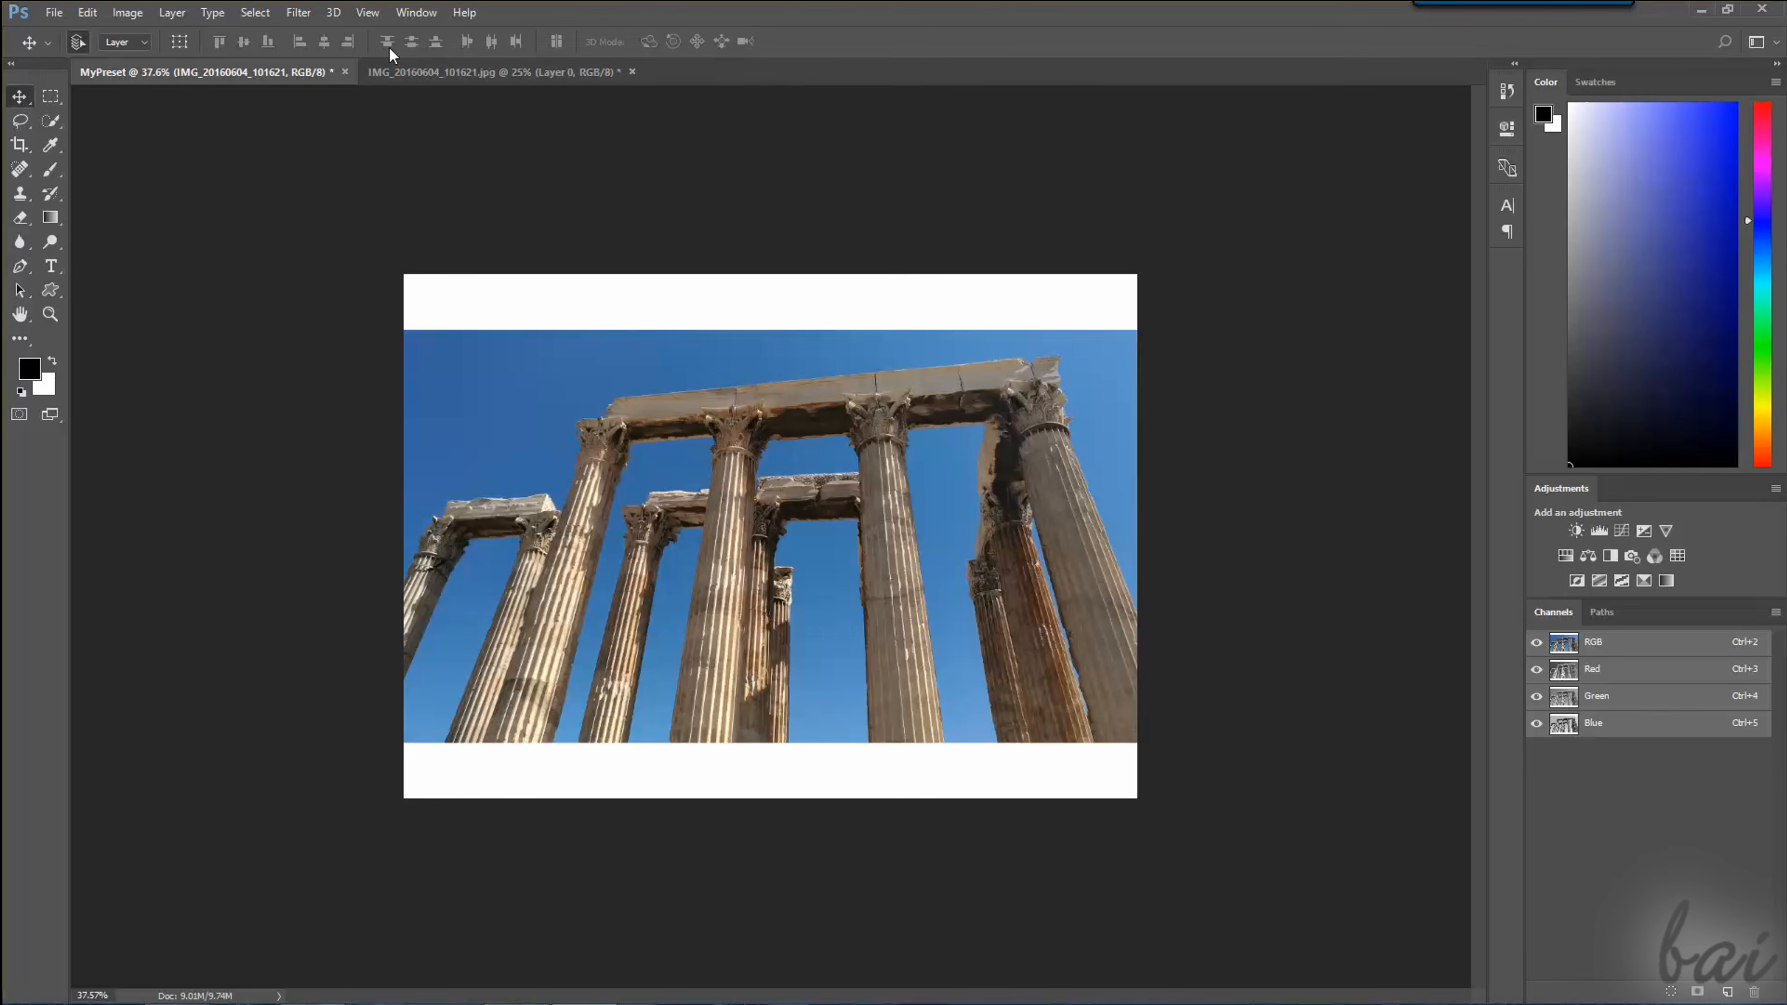
Bring the Layers panel back into the workspace
click(415, 13)
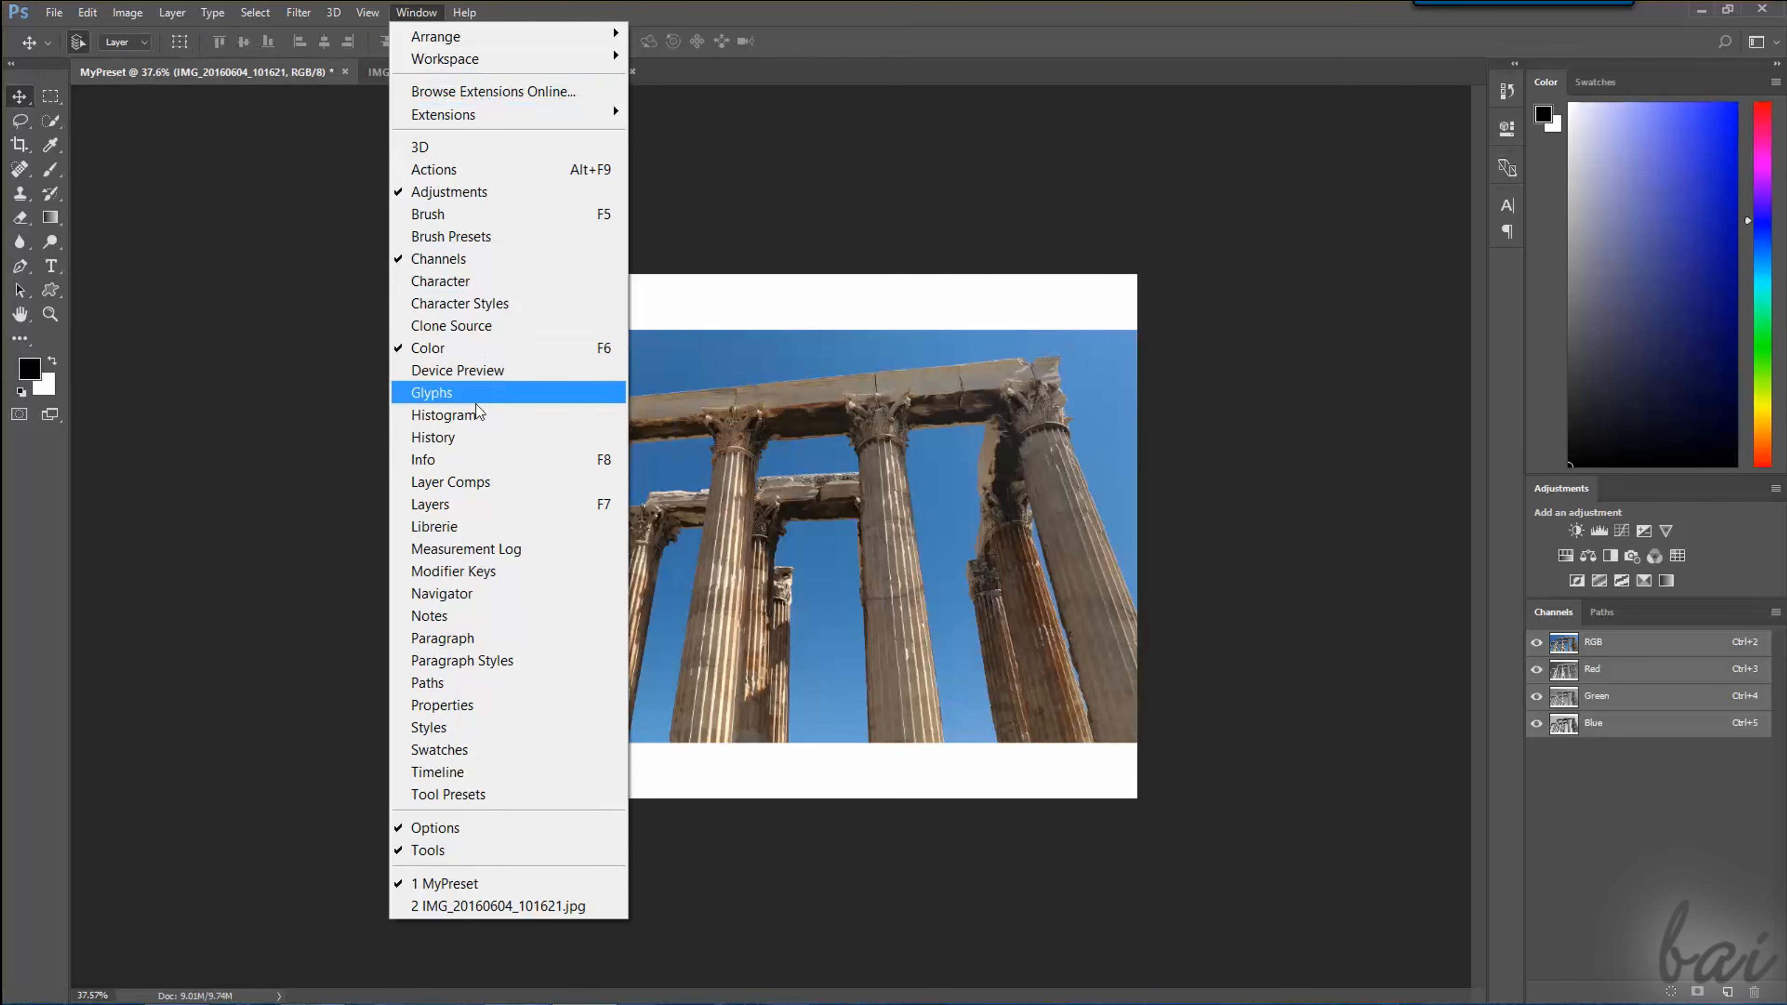
click(464, 504)
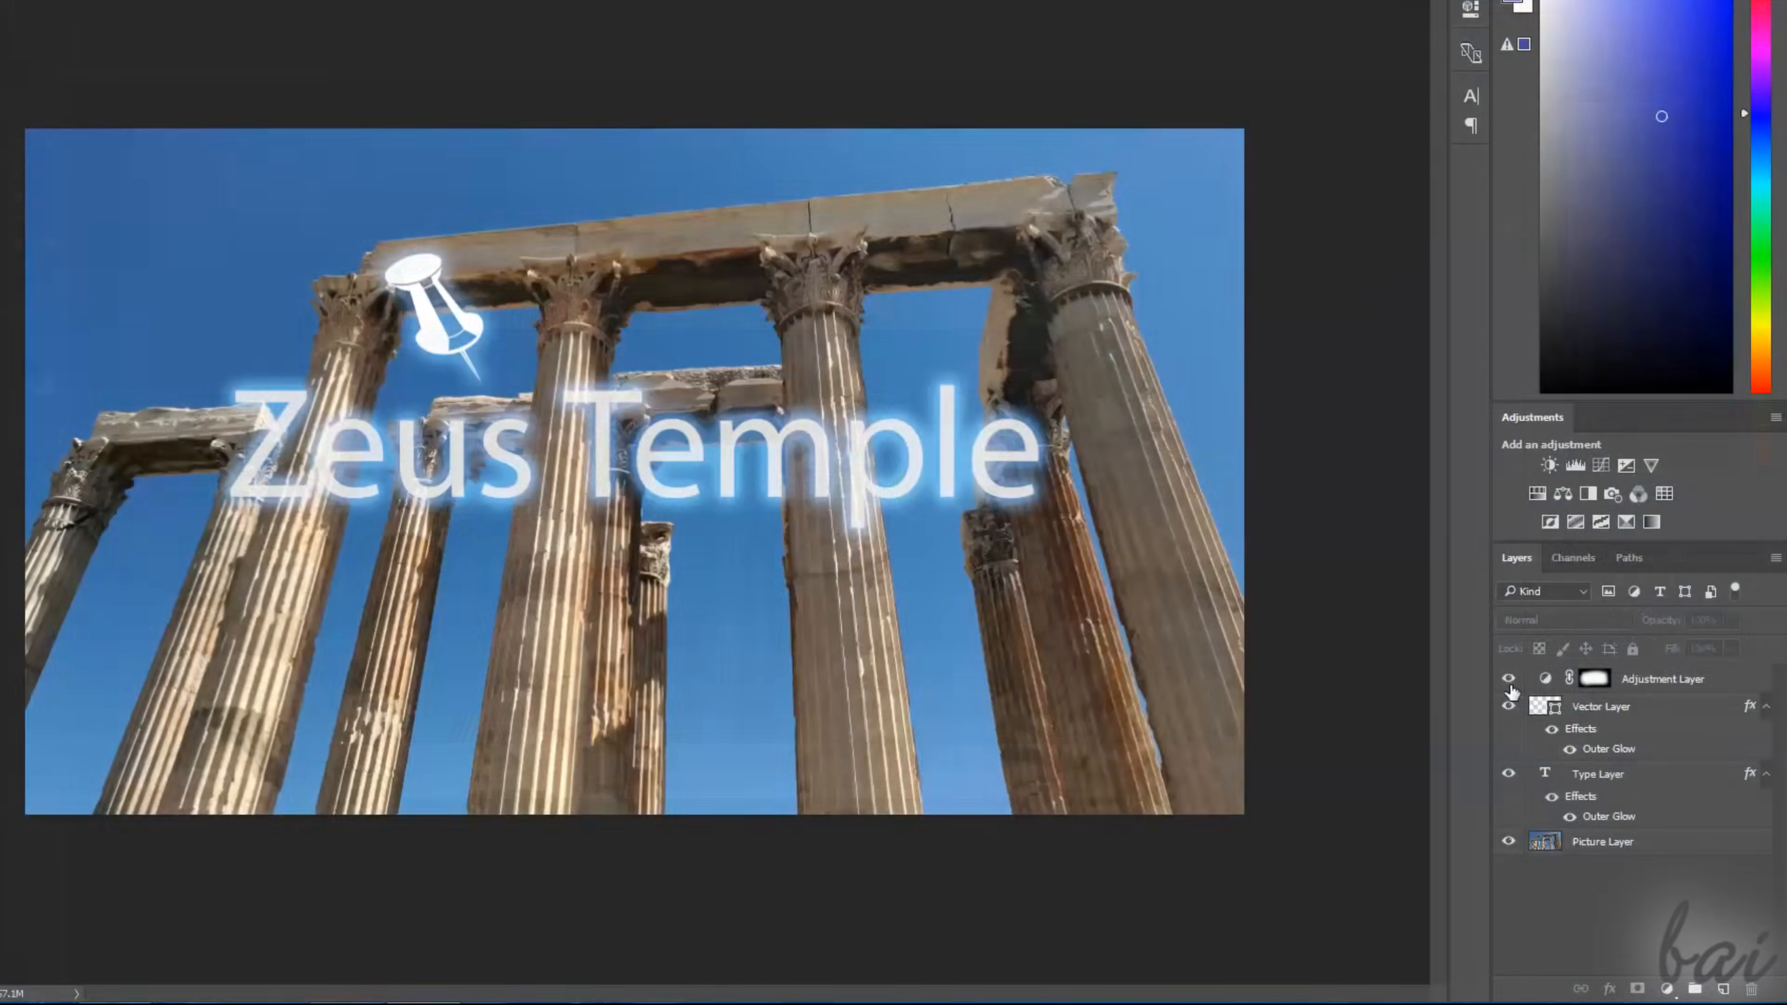
Toggle the visibility of the Adjustment Layer and the Vector Layer off and on to compare their effect on the Zeus Temple image
click(1509, 680)
click(1509, 680)
click(1509, 680)
click(1509, 707)
click(1509, 708)
click(1509, 707)
click(1509, 707)
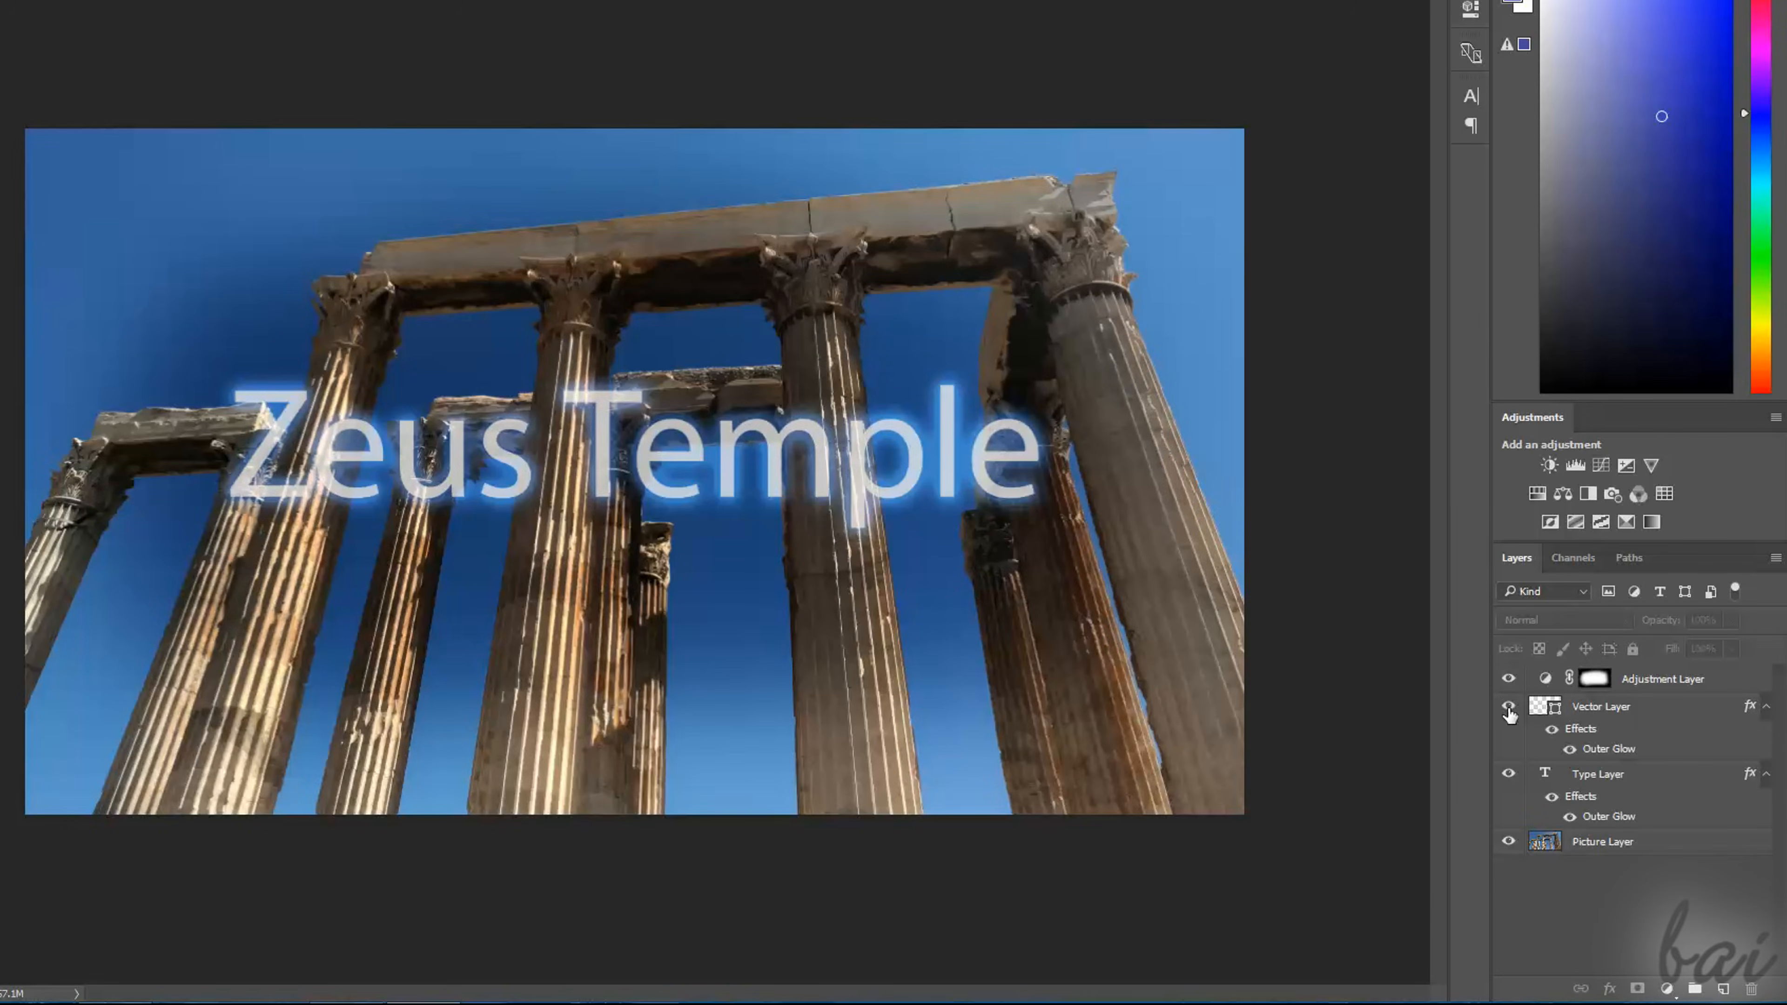
click(1509, 708)
click(1508, 707)
click(1508, 708)
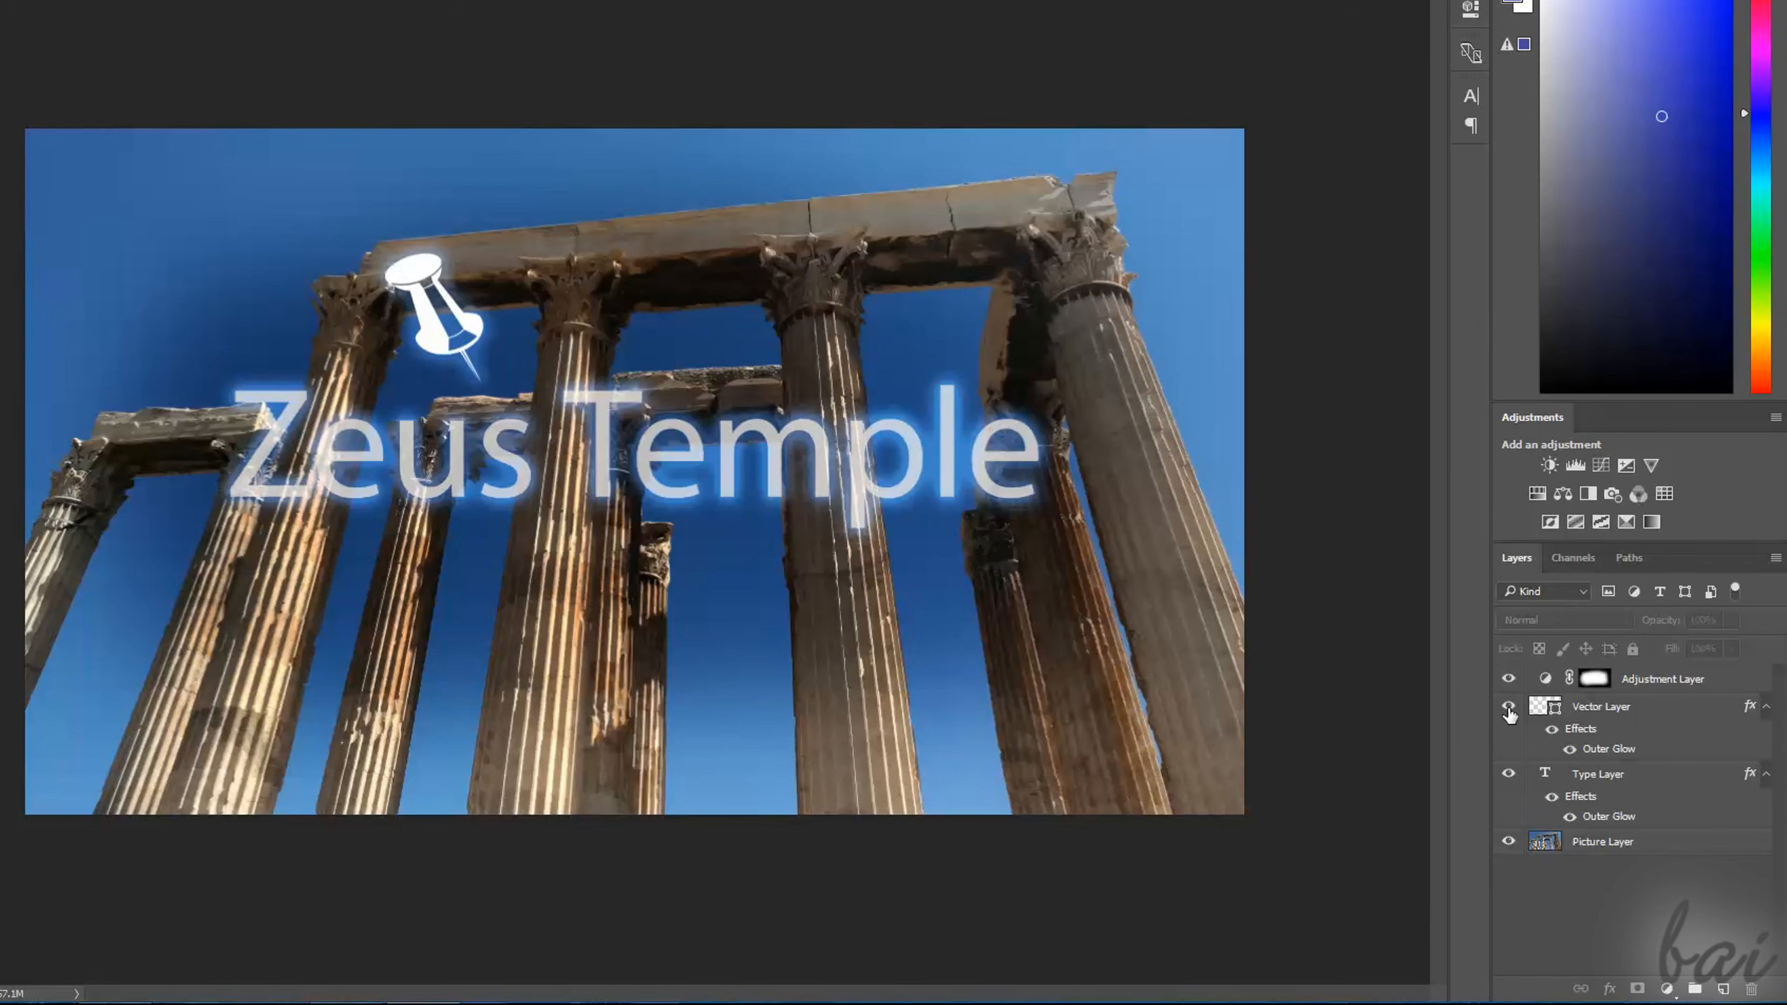
Toggle the Type Layer's visibility off and on to see which part of the composition it holds
click(1509, 775)
click(1509, 774)
click(1509, 775)
click(1509, 775)
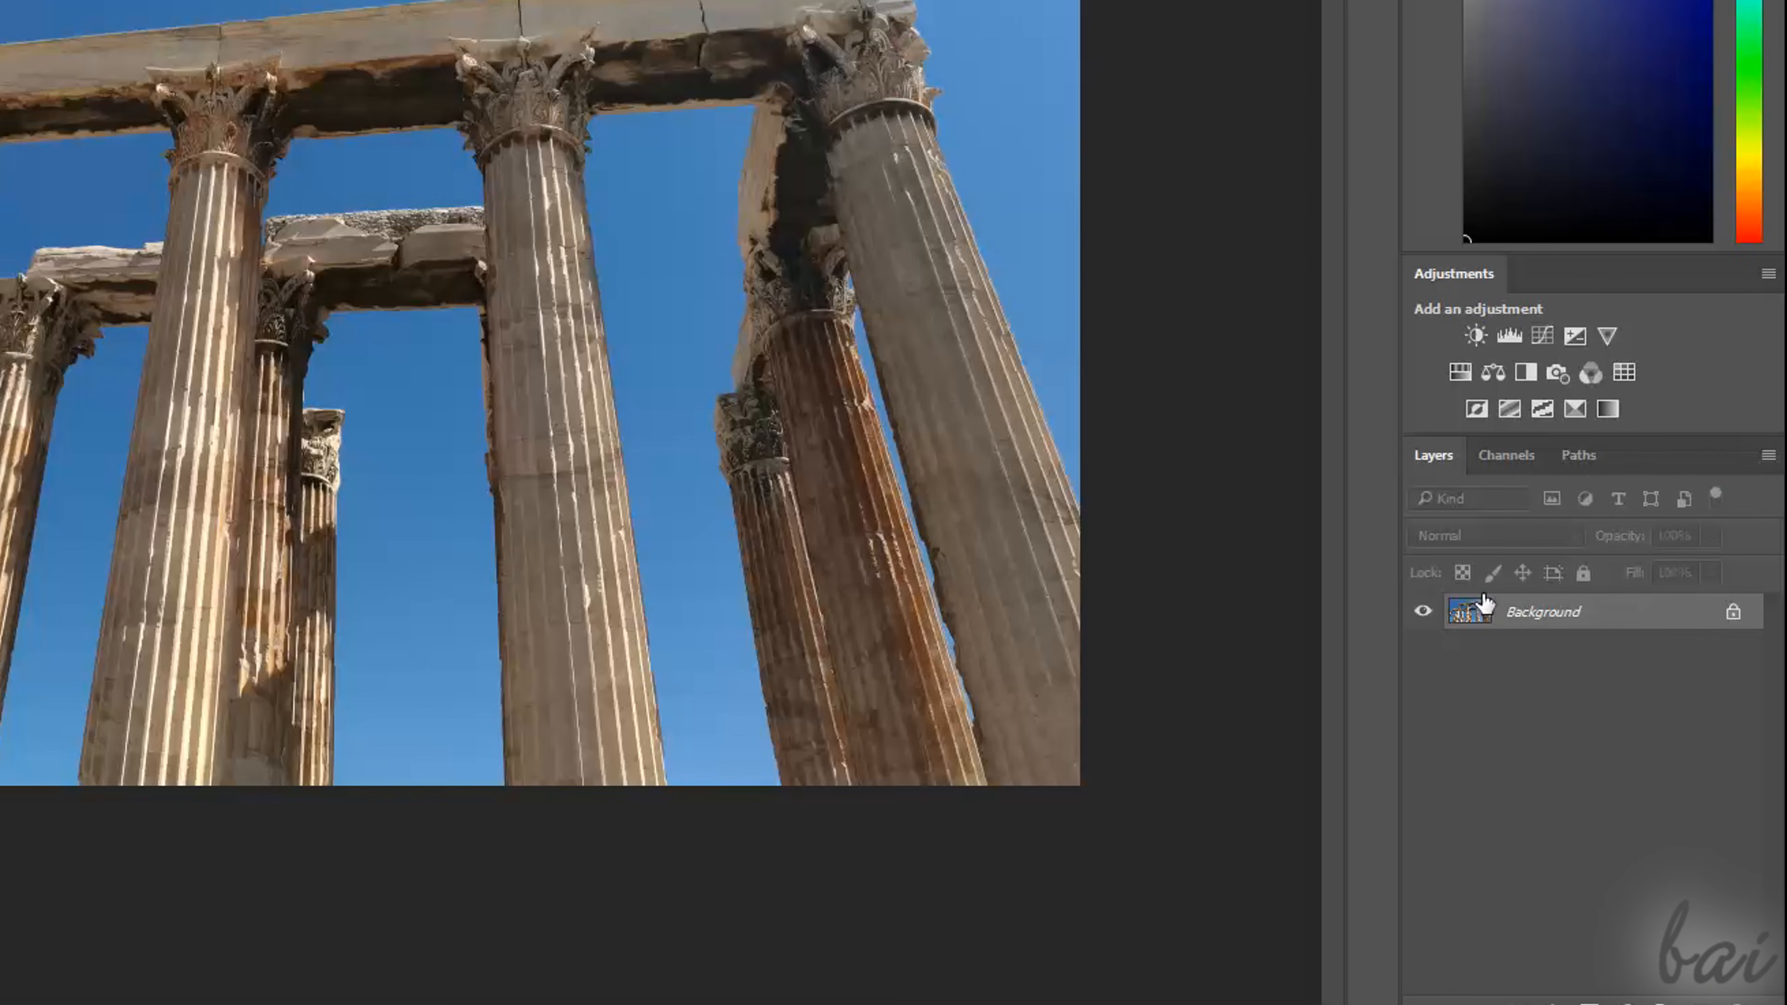
Convert the locked Background of the temple photo into a regular layer named Layer 0, keeping Normal mode and 100% opacity
double_click(1577, 624)
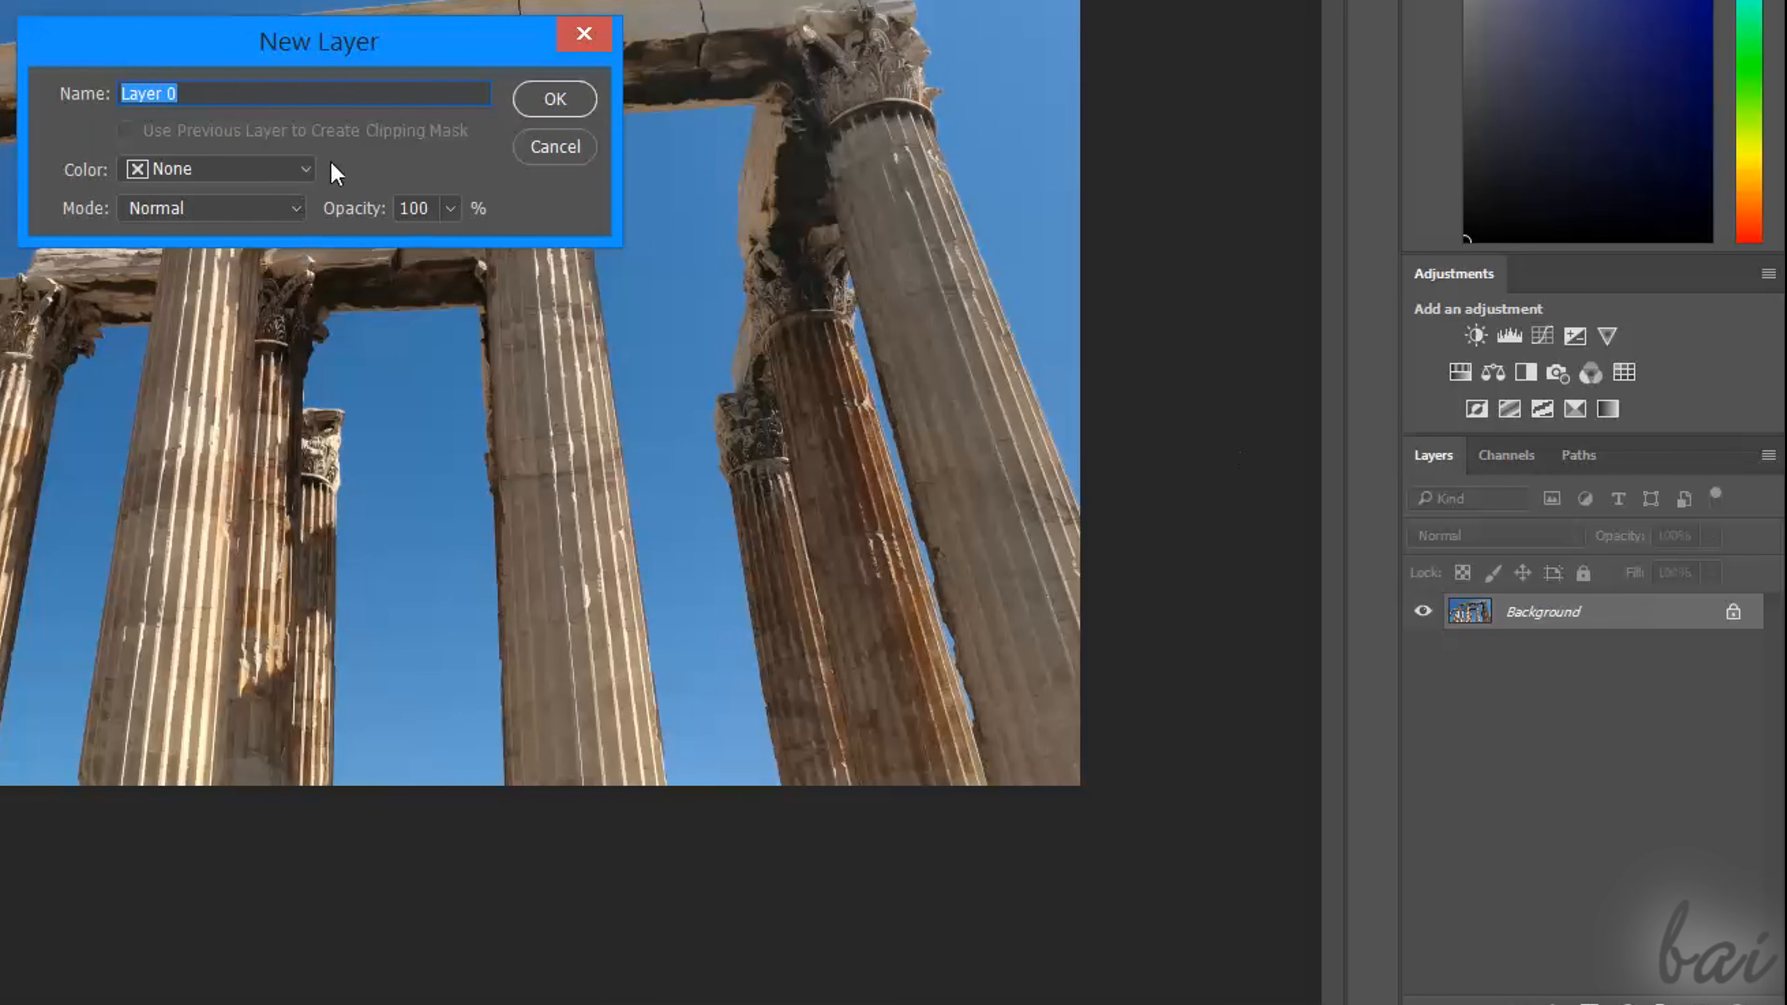
click(555, 99)
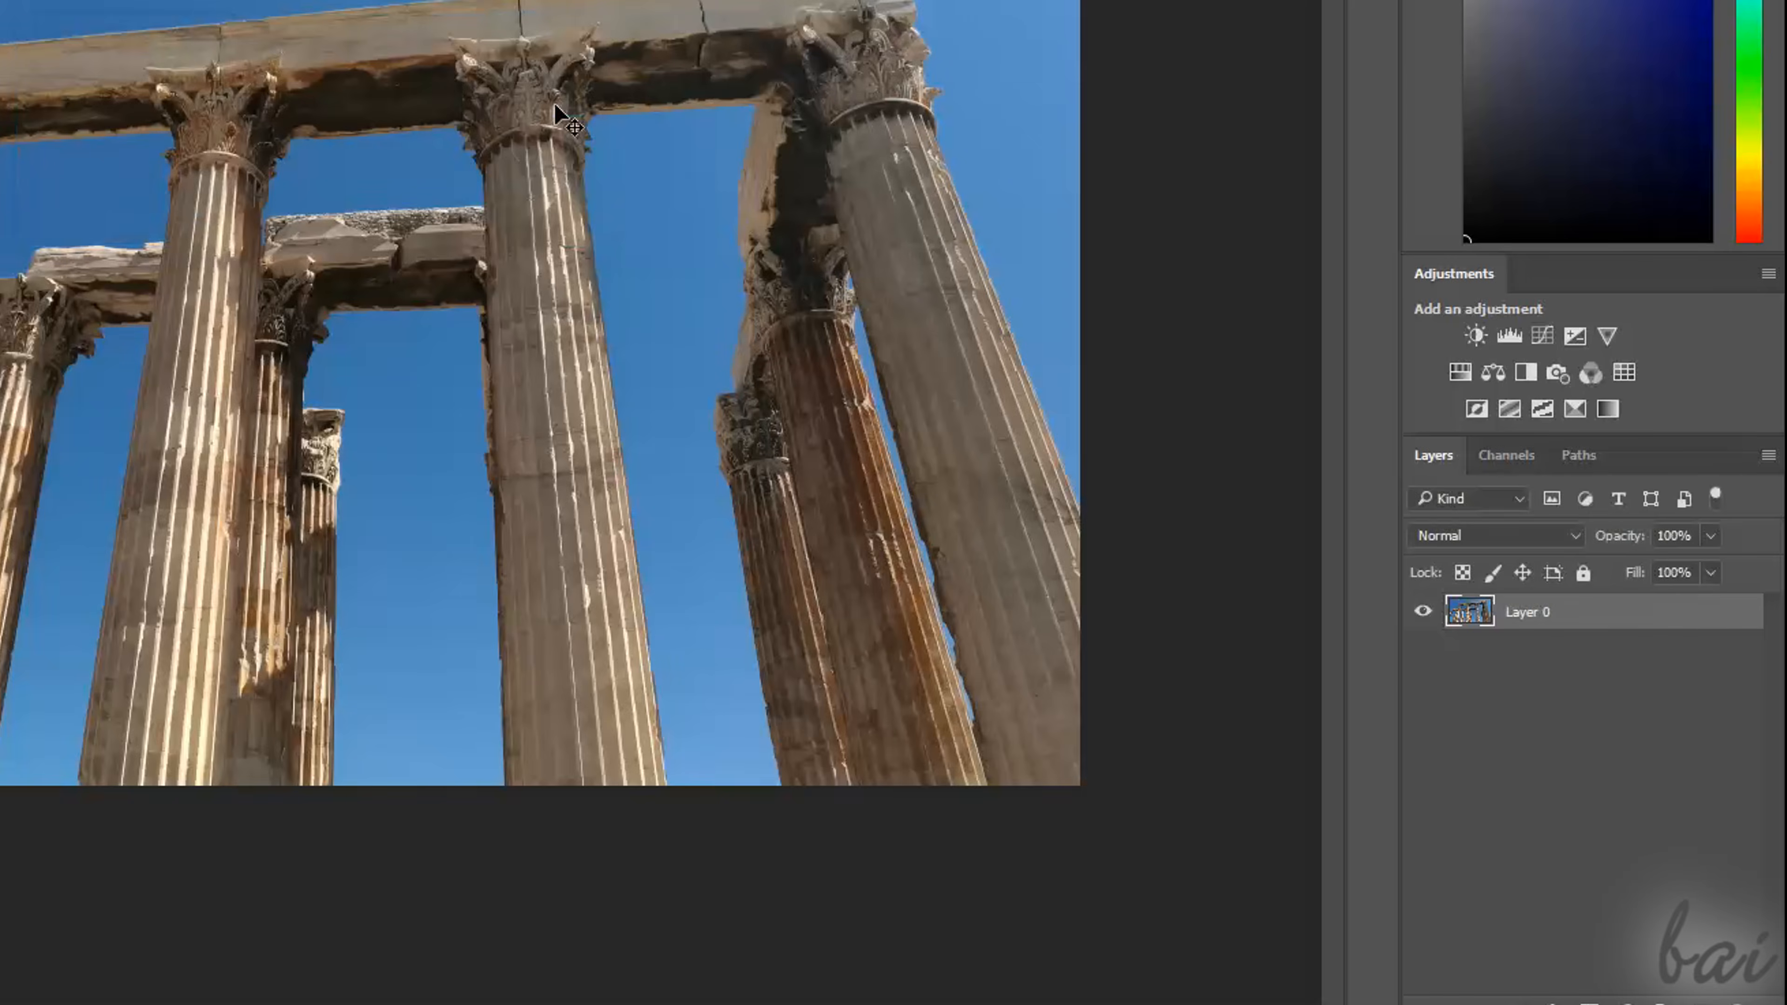
Zoom out and in on the temple photo in MyPreset, pan across its columns, and fit the whole canvas in view
scroll(780, 507, down, 5)
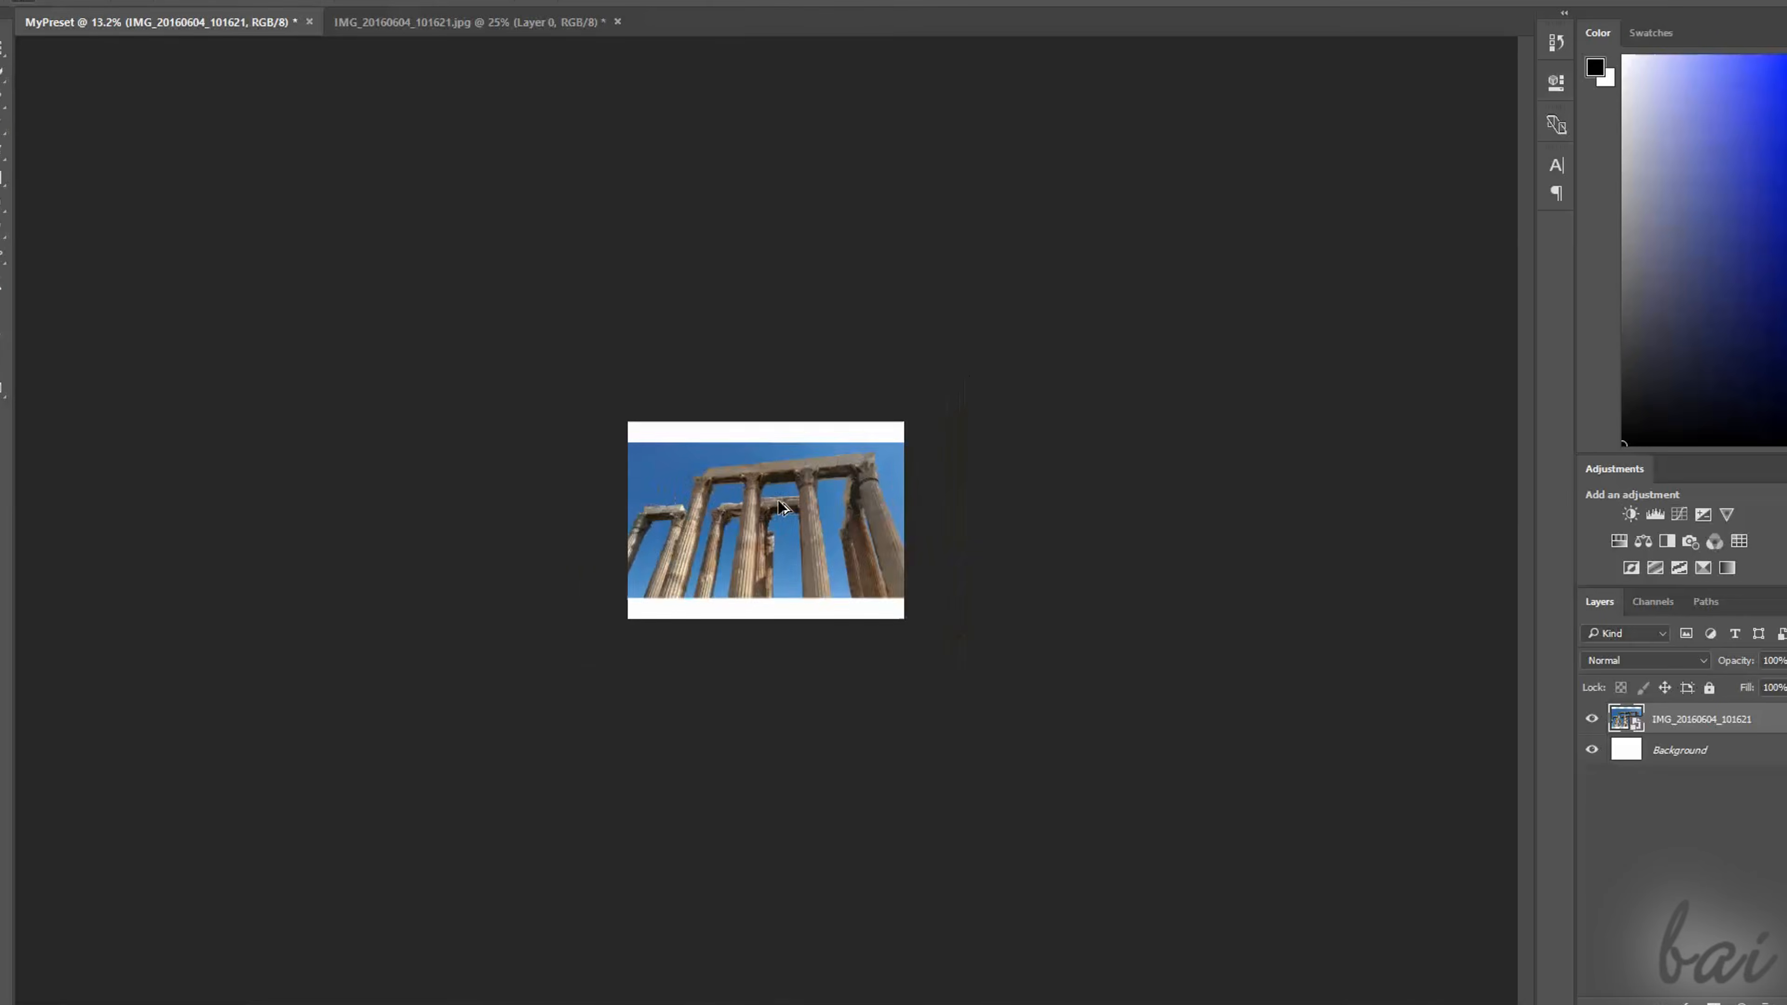
scroll(783, 507, up, 10)
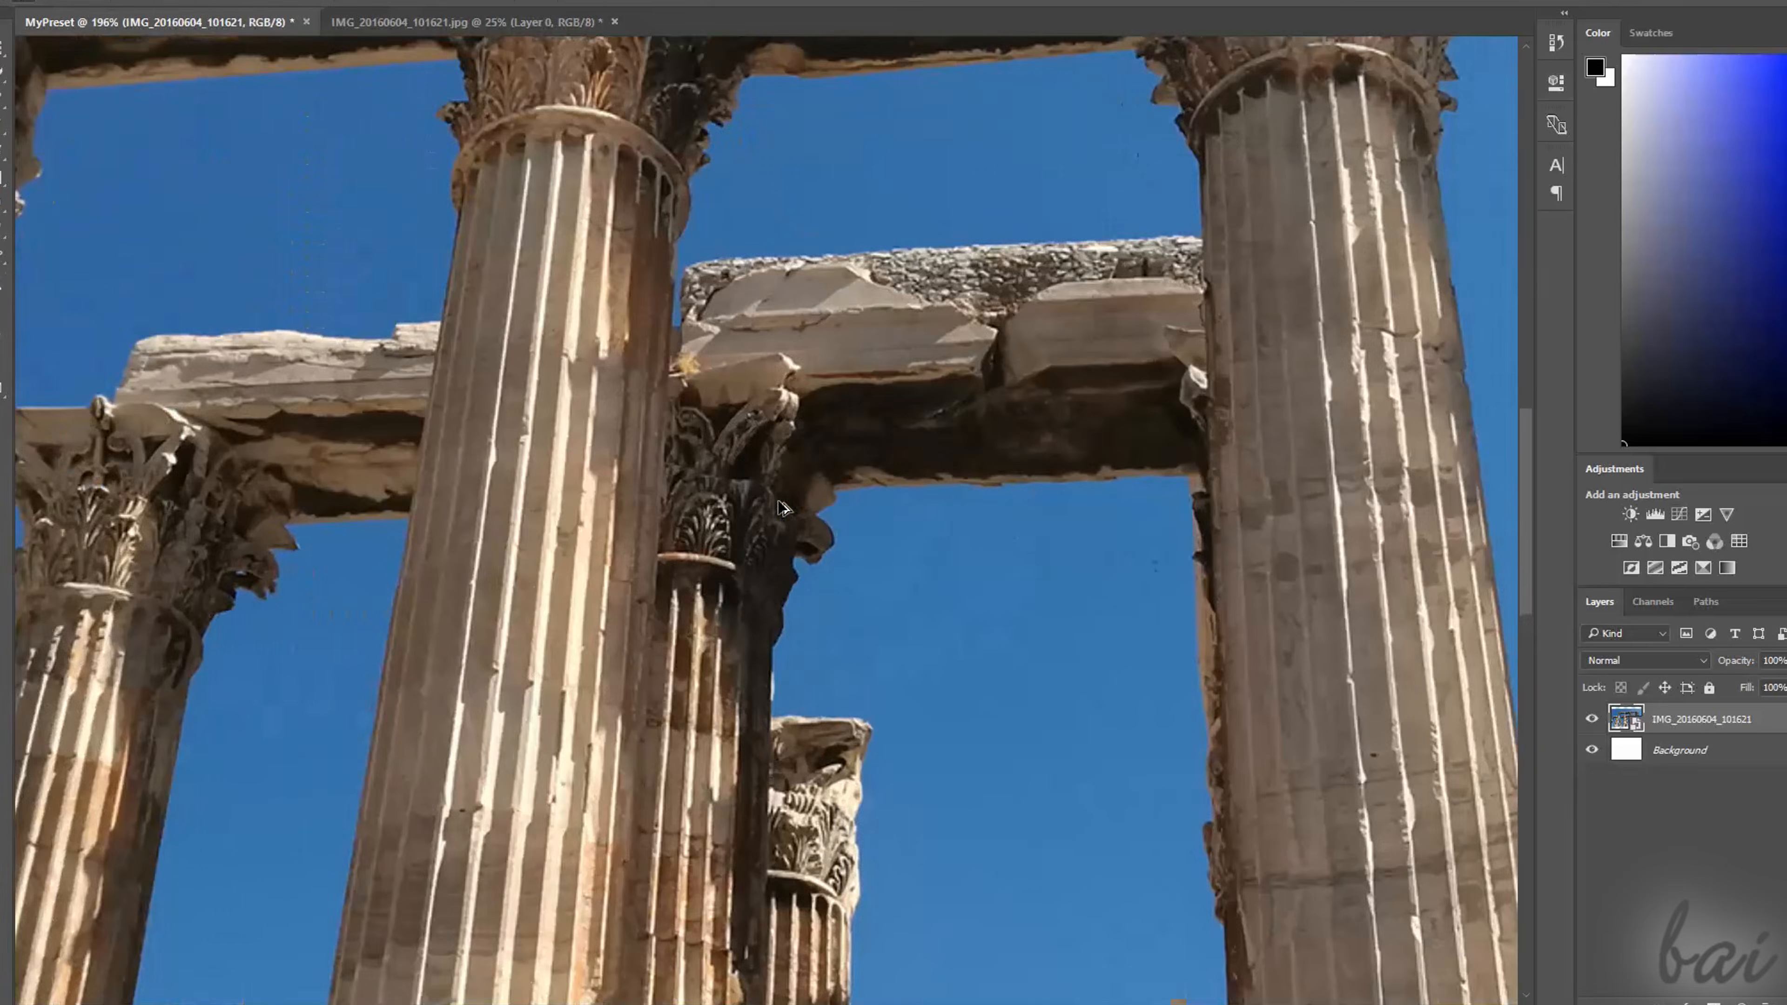
scroll(778, 501, down, 6)
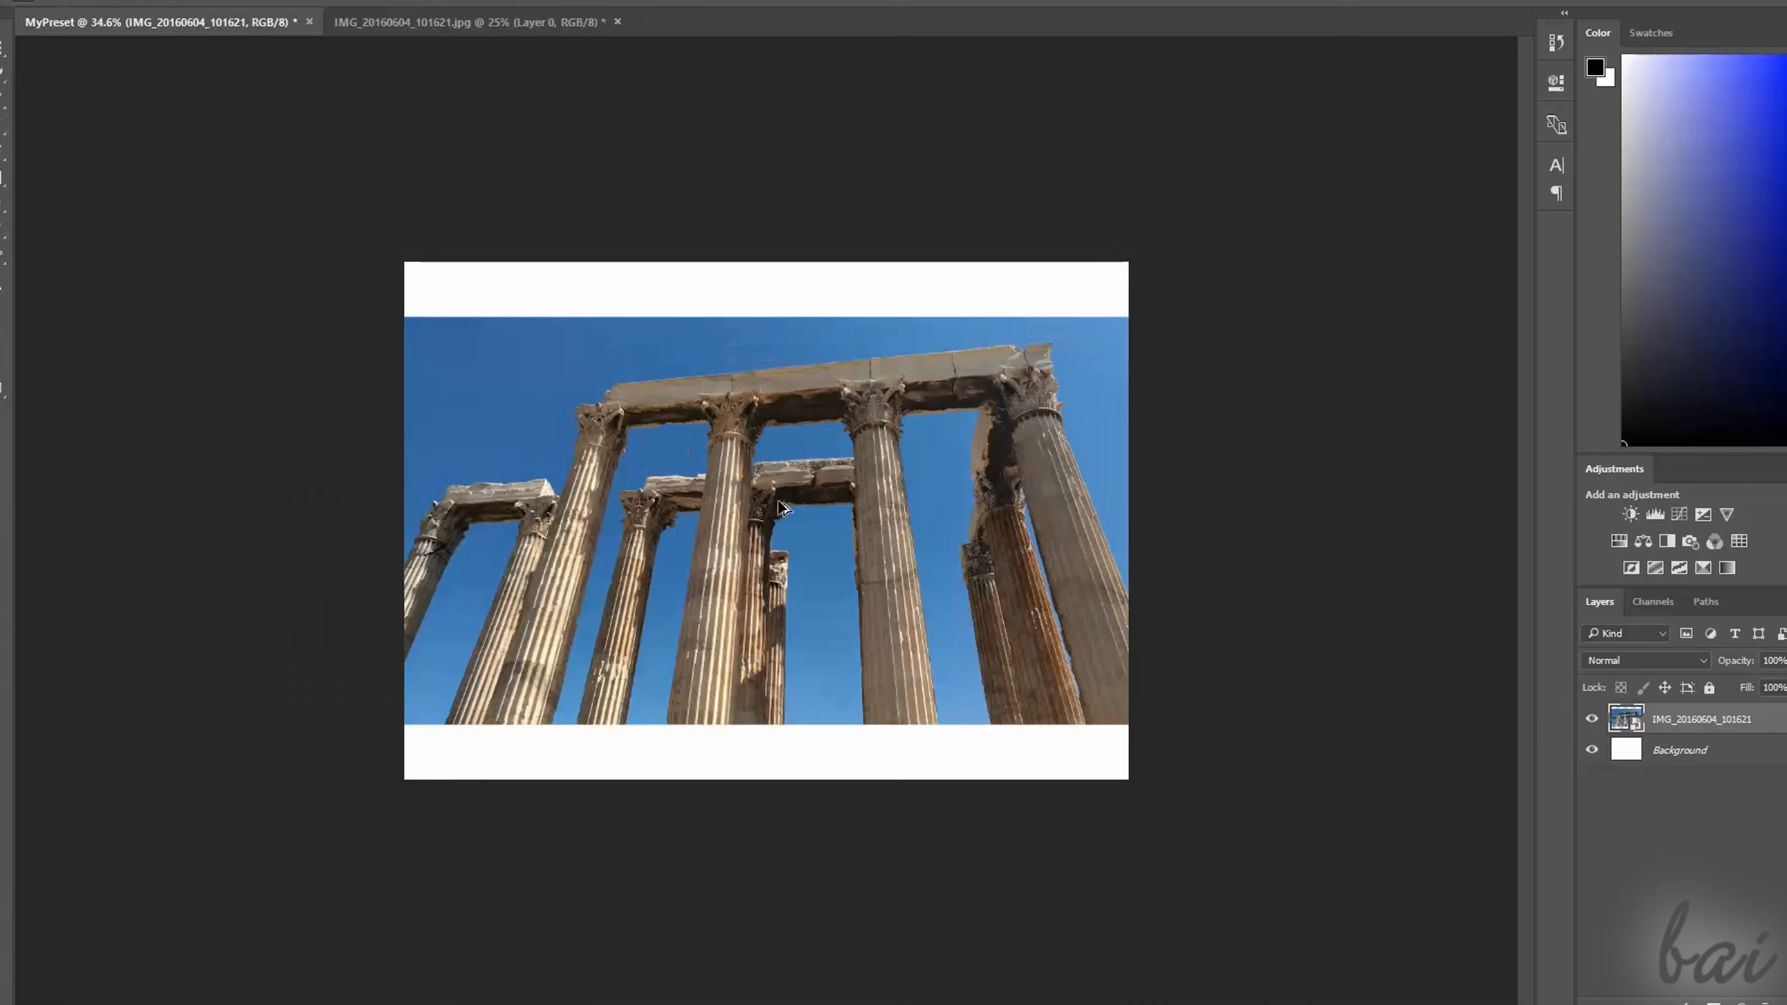
scroll(783, 507, up, 4)
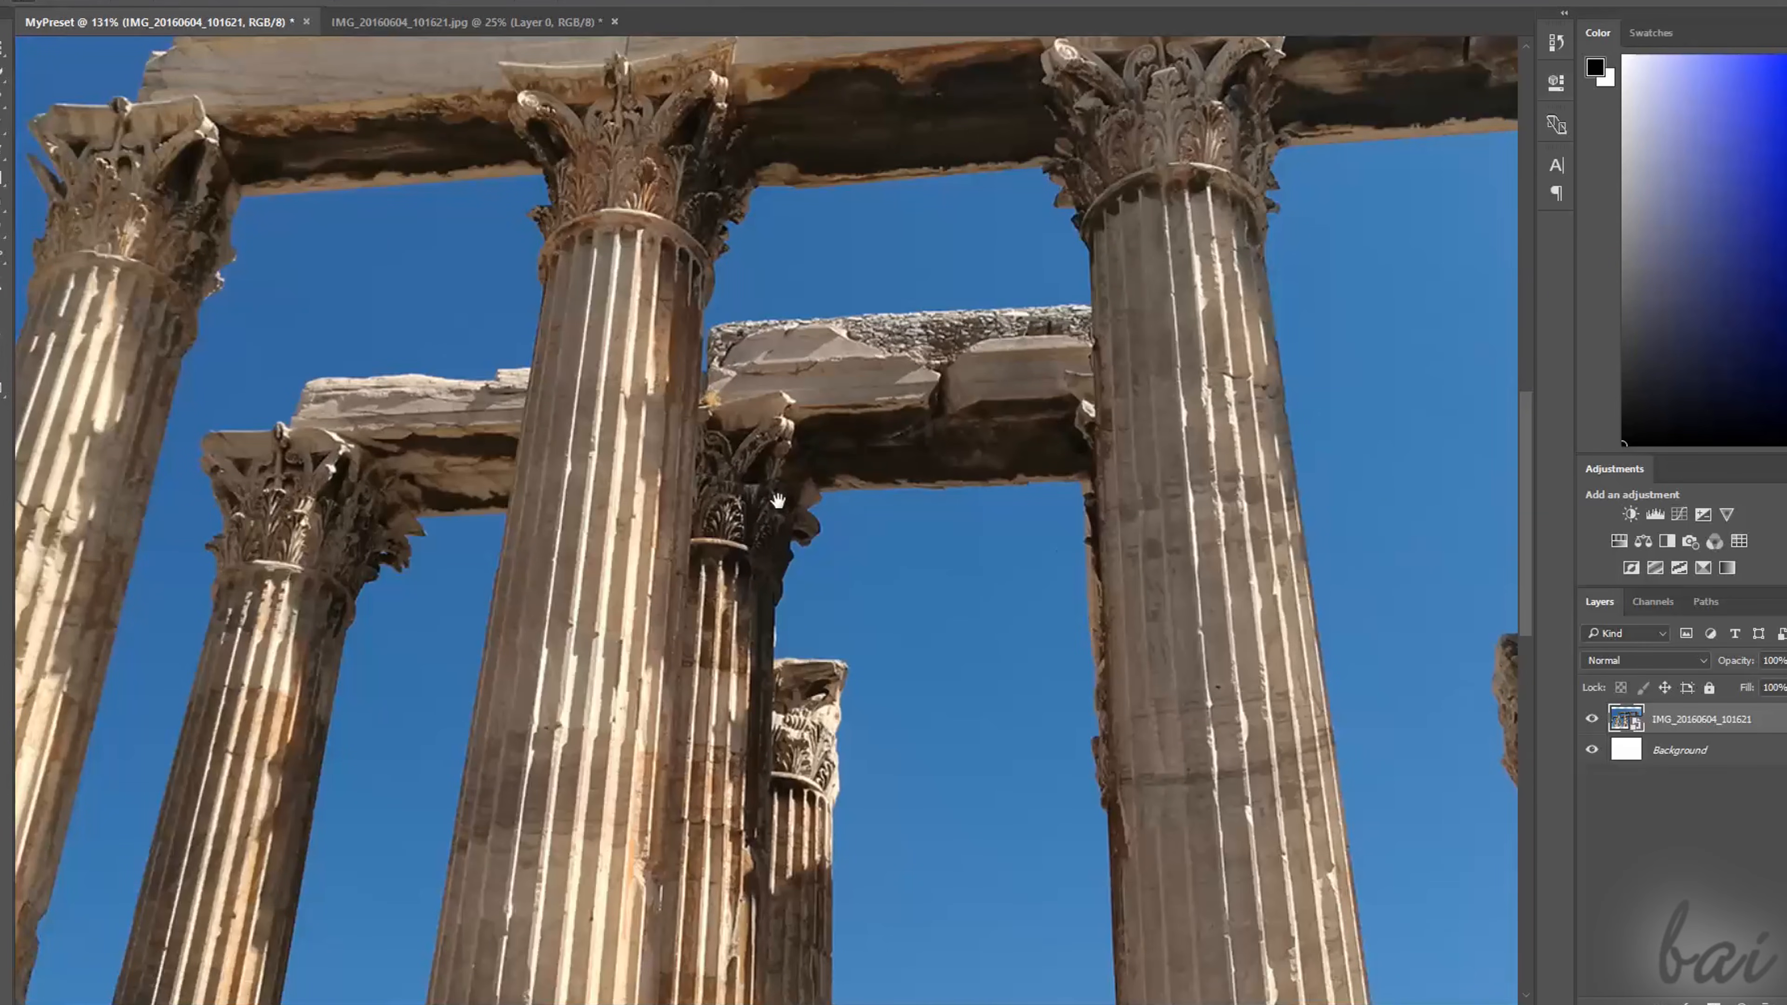
drag(881, 415, 676, 539)
drag(1182, 425, 831, 276)
key(ctrl+0)
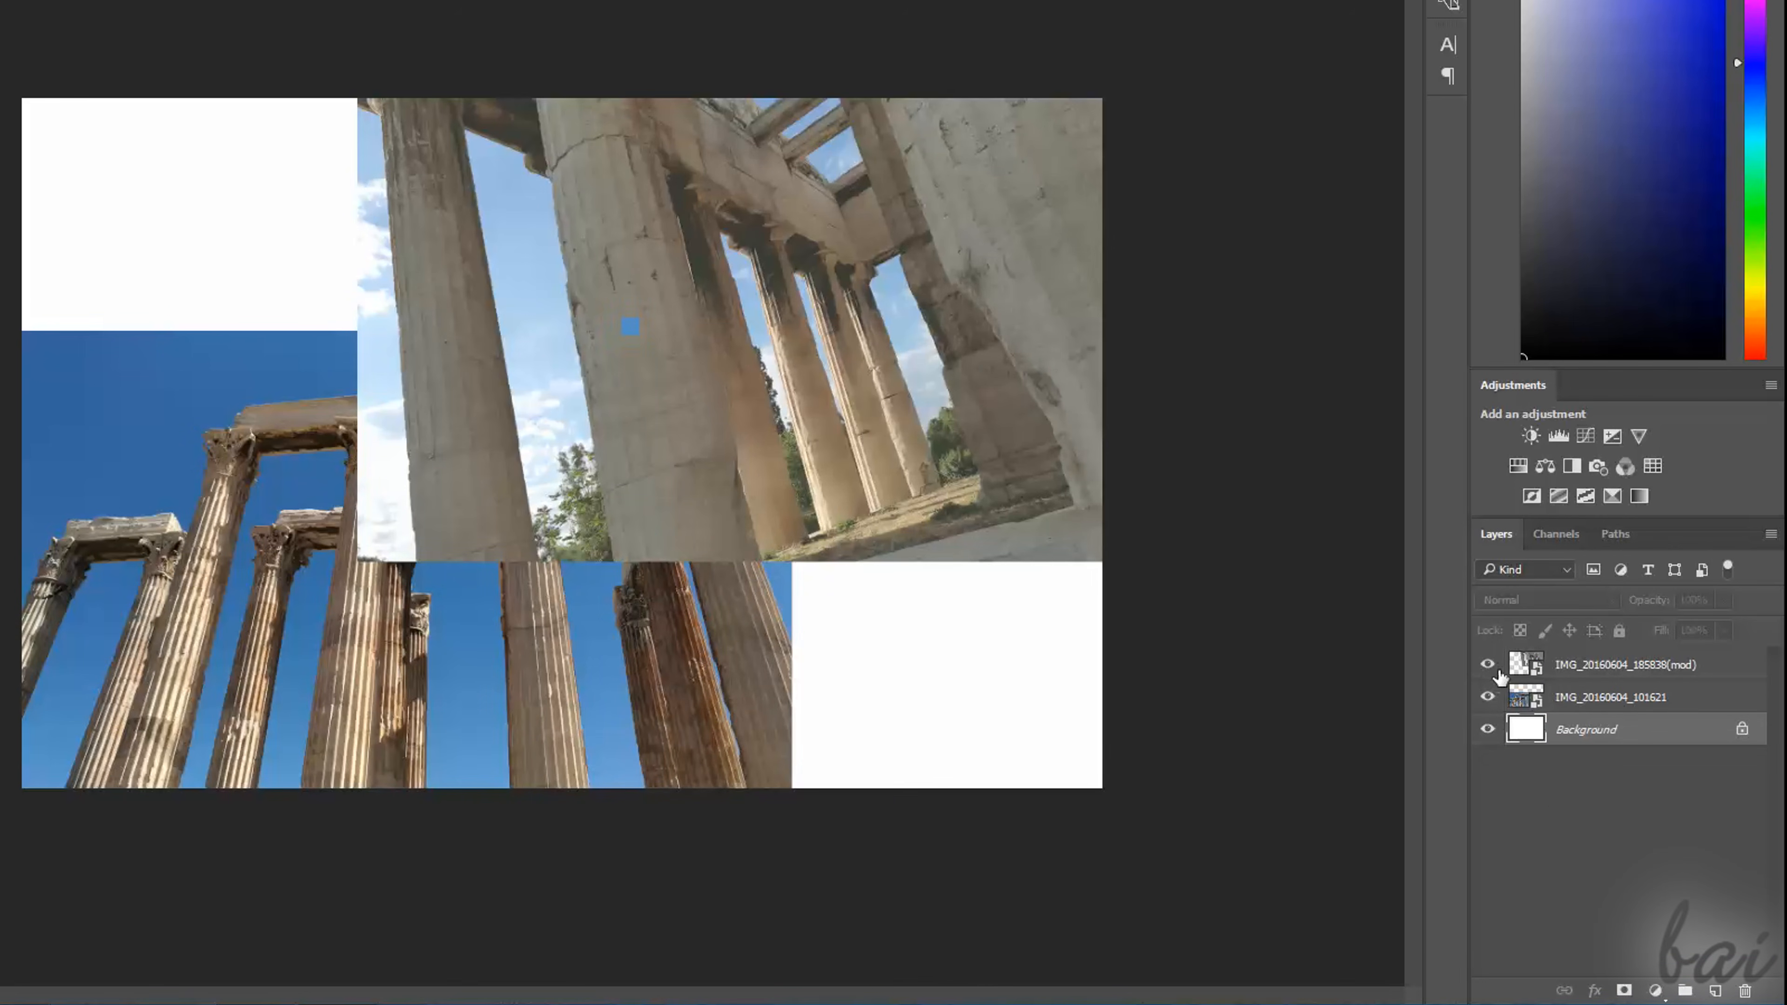
Toggle the IMG_20160604_185838(mod) layer's visibility off and on to examine how it covers the layer beneath
click(1584, 672)
click(1488, 669)
click(1487, 669)
click(1584, 673)
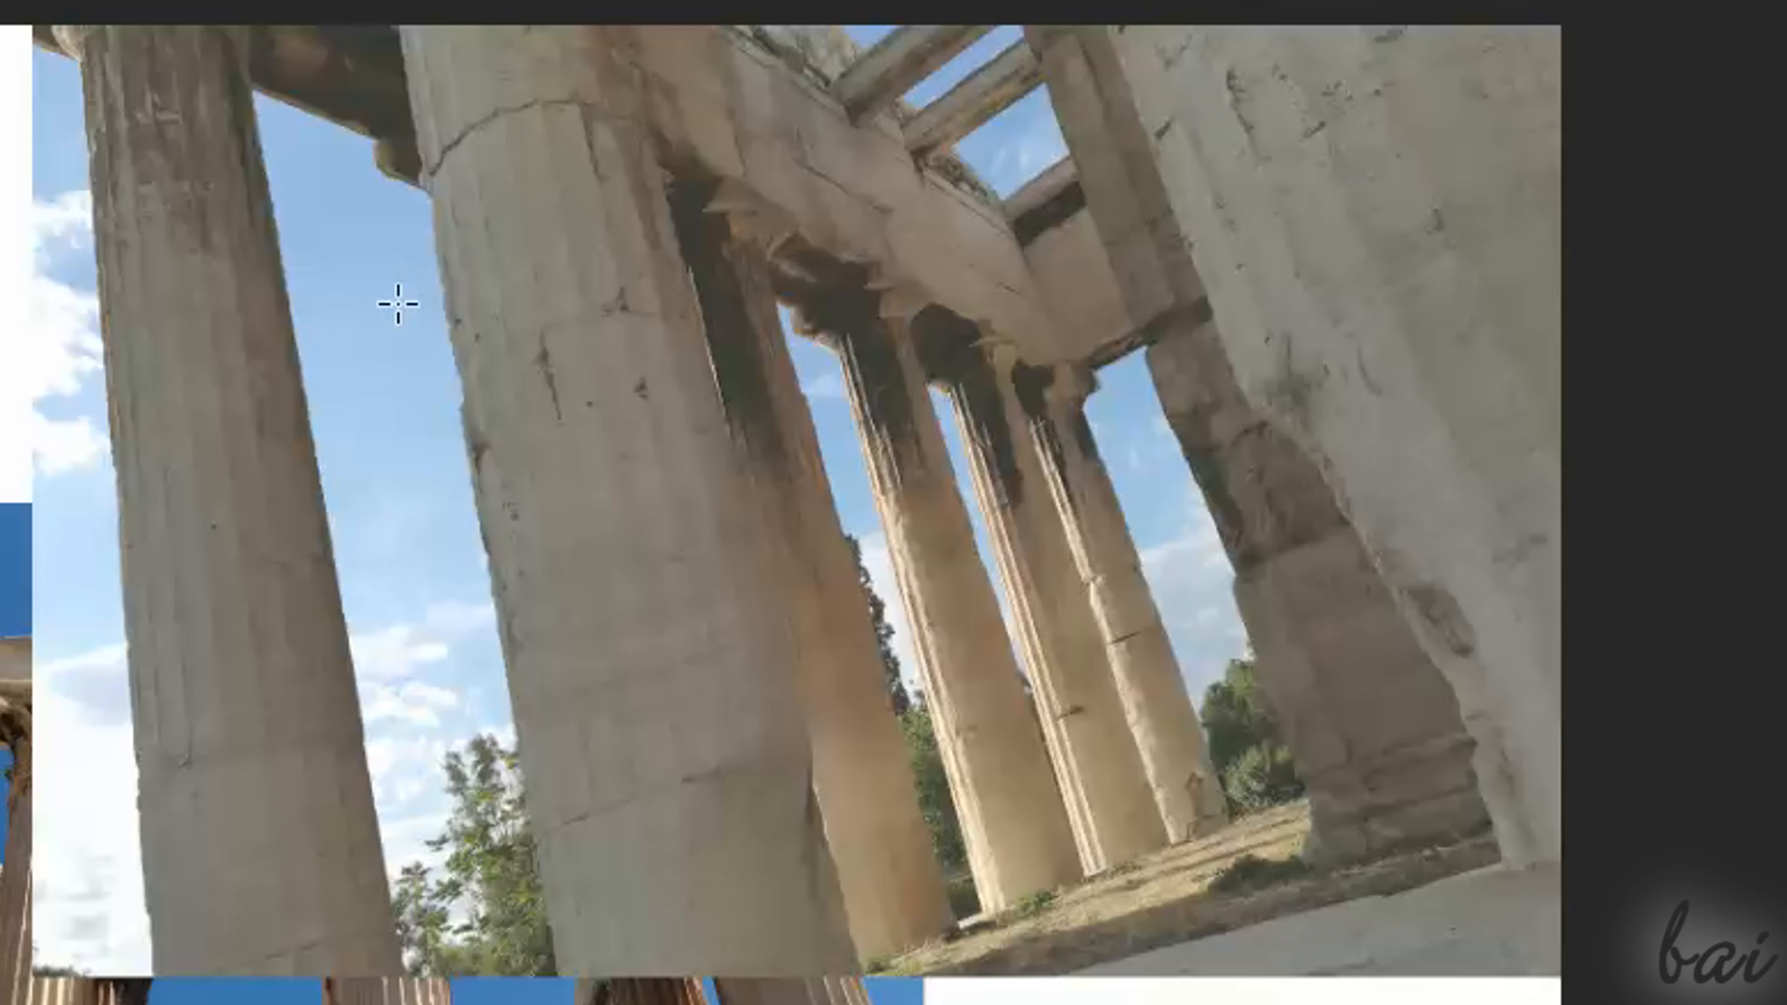
Try out rectangular selections over the columns of the upper photo
drag(533, 234, 807, 351)
drag(954, 544, 1114, 637)
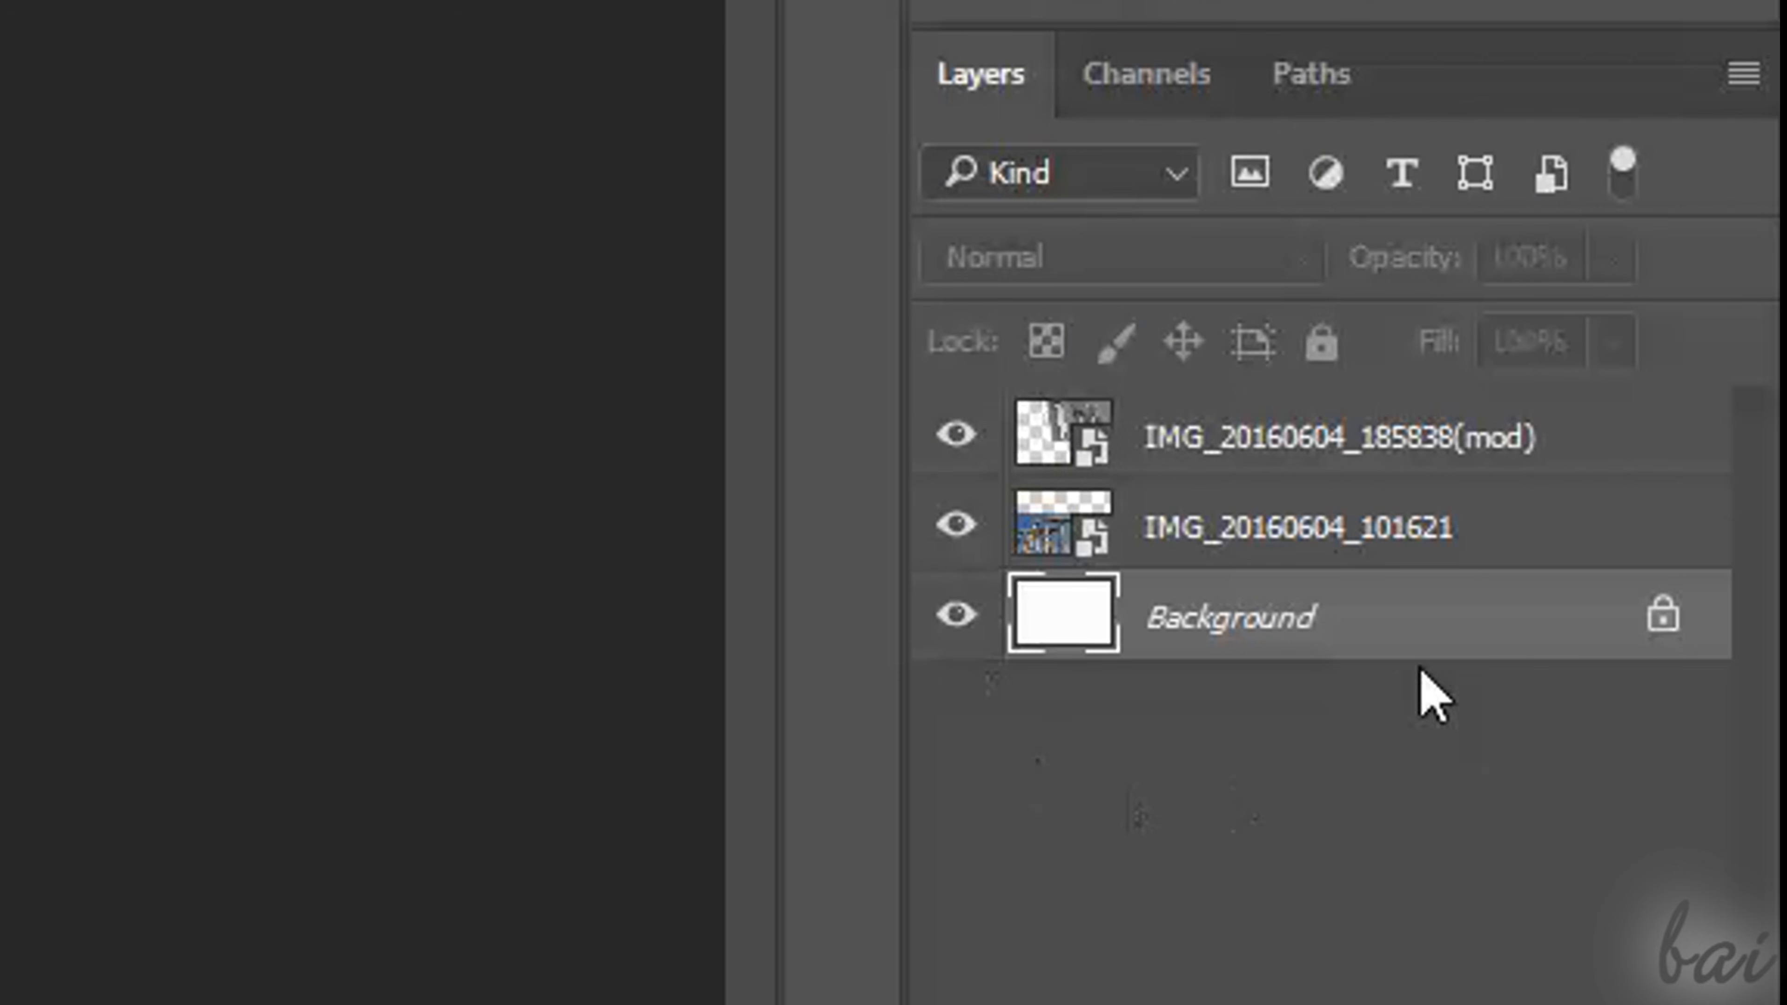
Make IMG_20160604_185838(mod) the active layer, and switch the marquee tool to Elliptical and back to Rectangular Marquee
click(1223, 456)
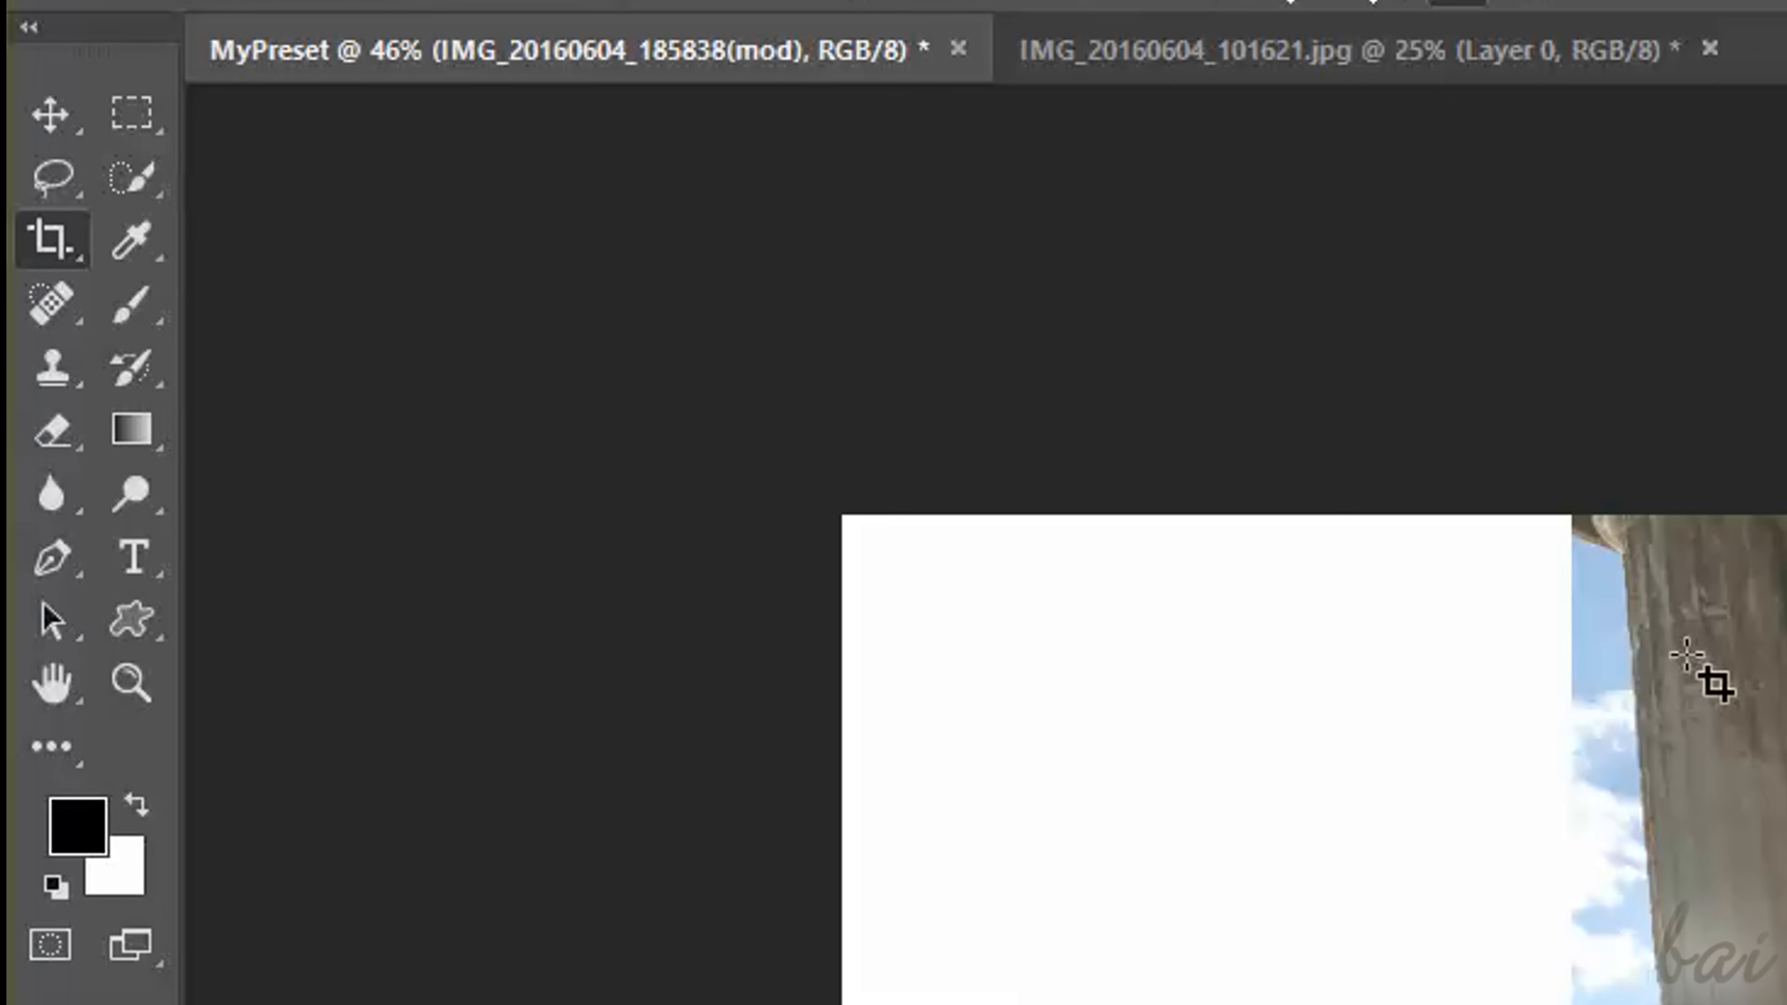
alt+click(133, 121)
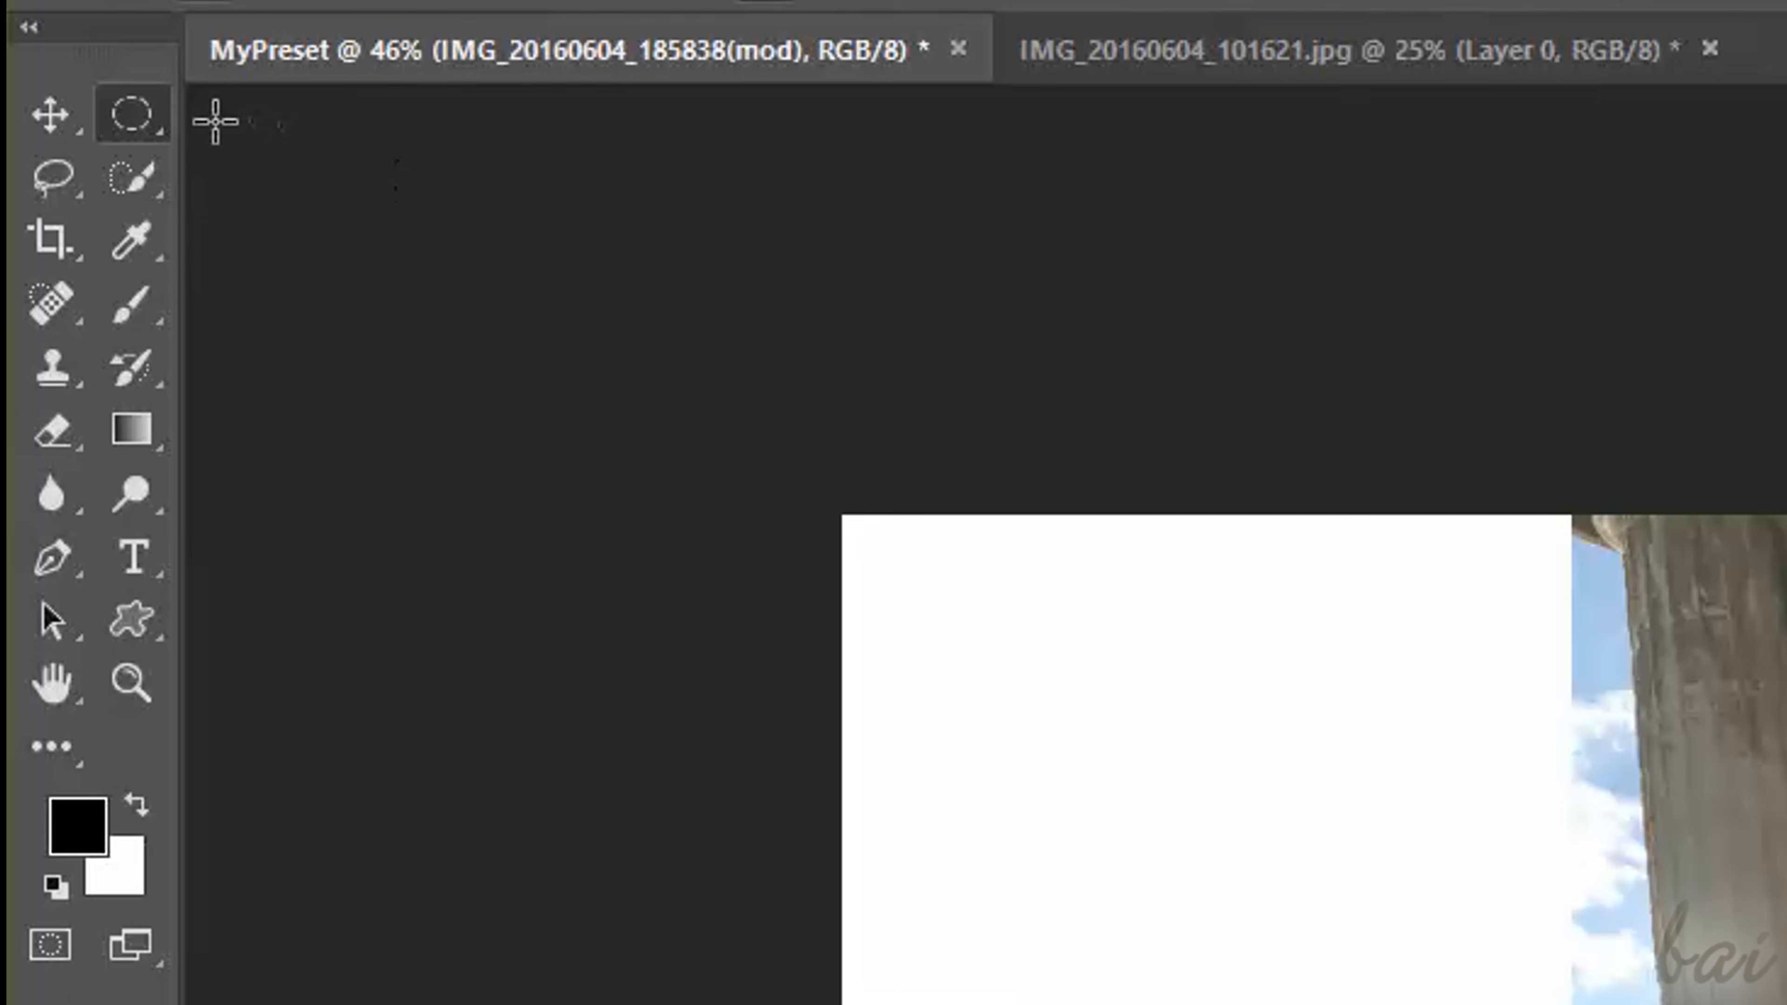
right_click(151, 121)
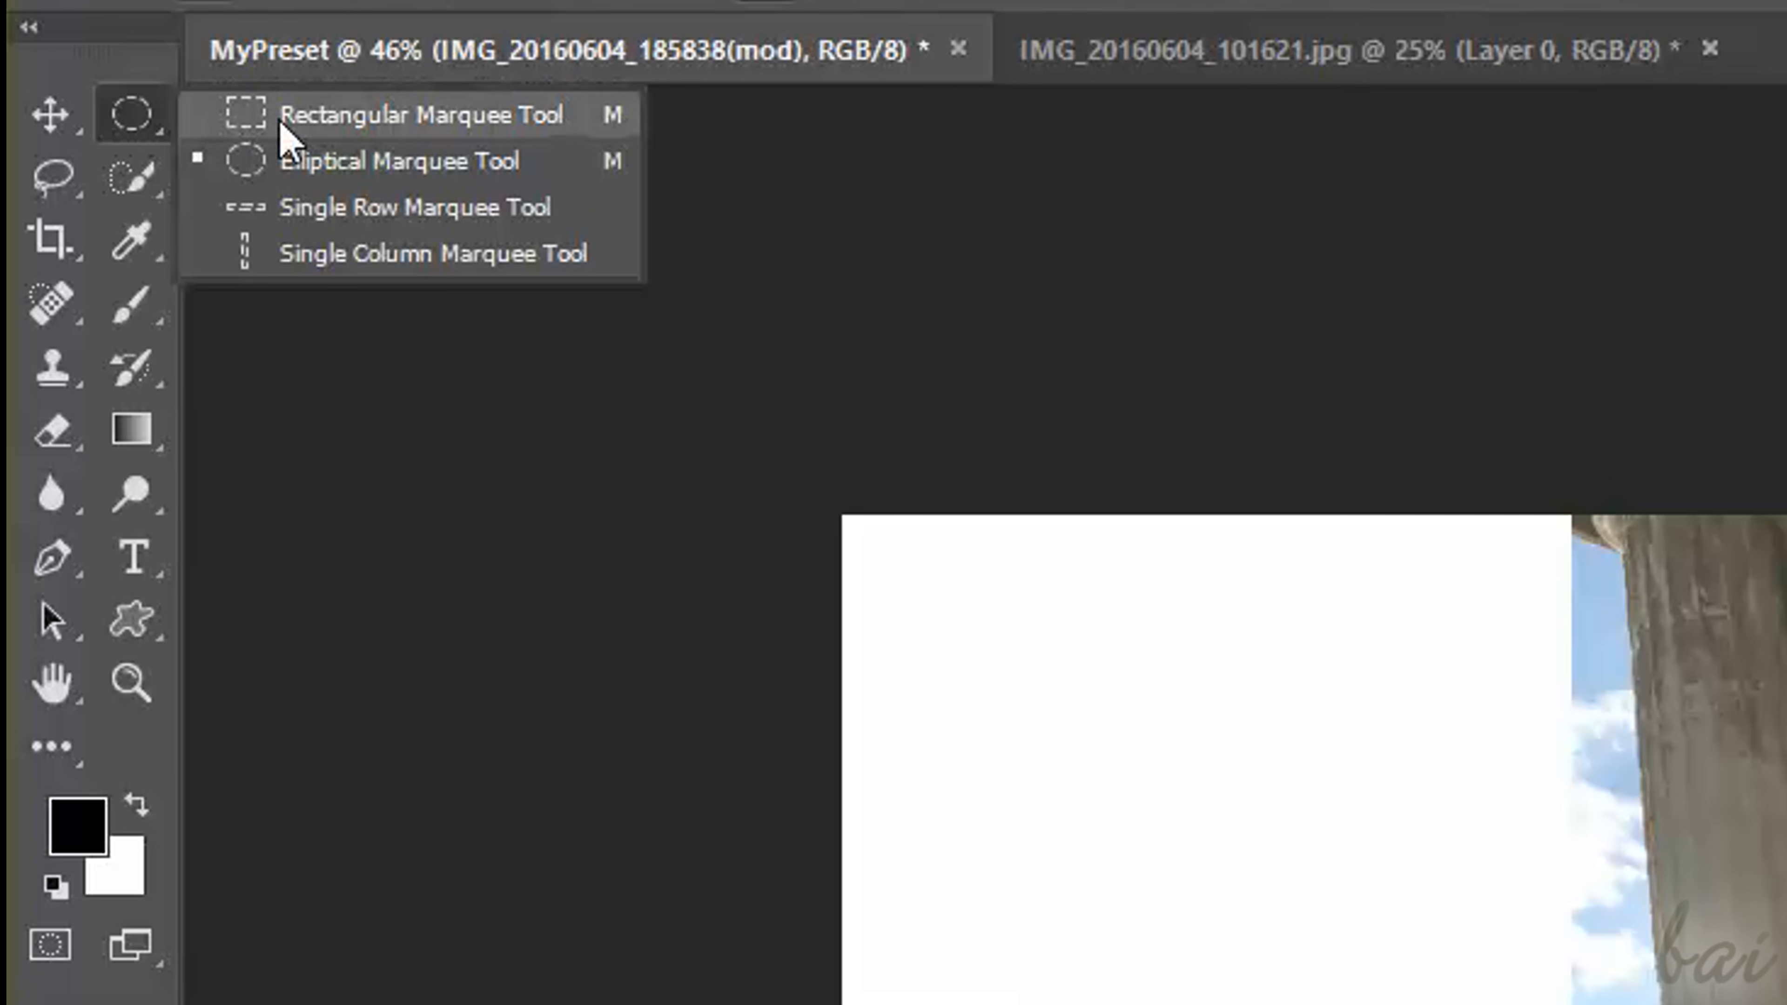
click(294, 125)
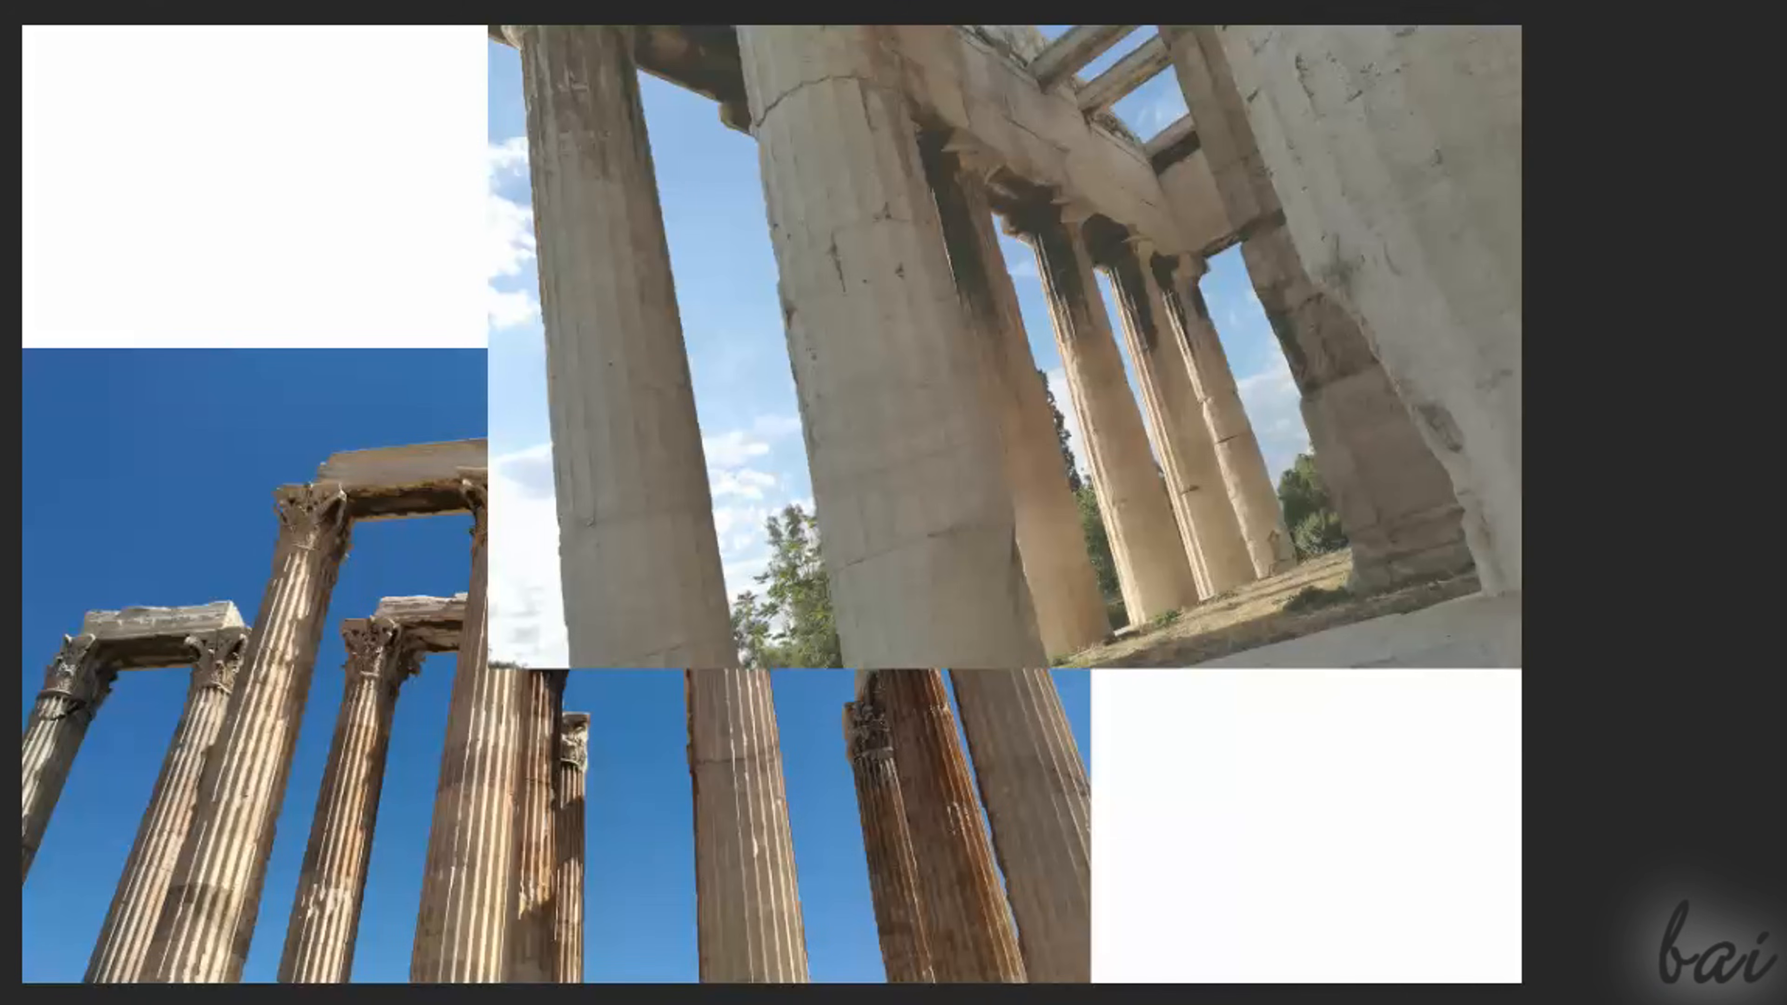
Draw a large rectangular selection covering most of the canvas, and deselect it
drag(137, 27, 1521, 824)
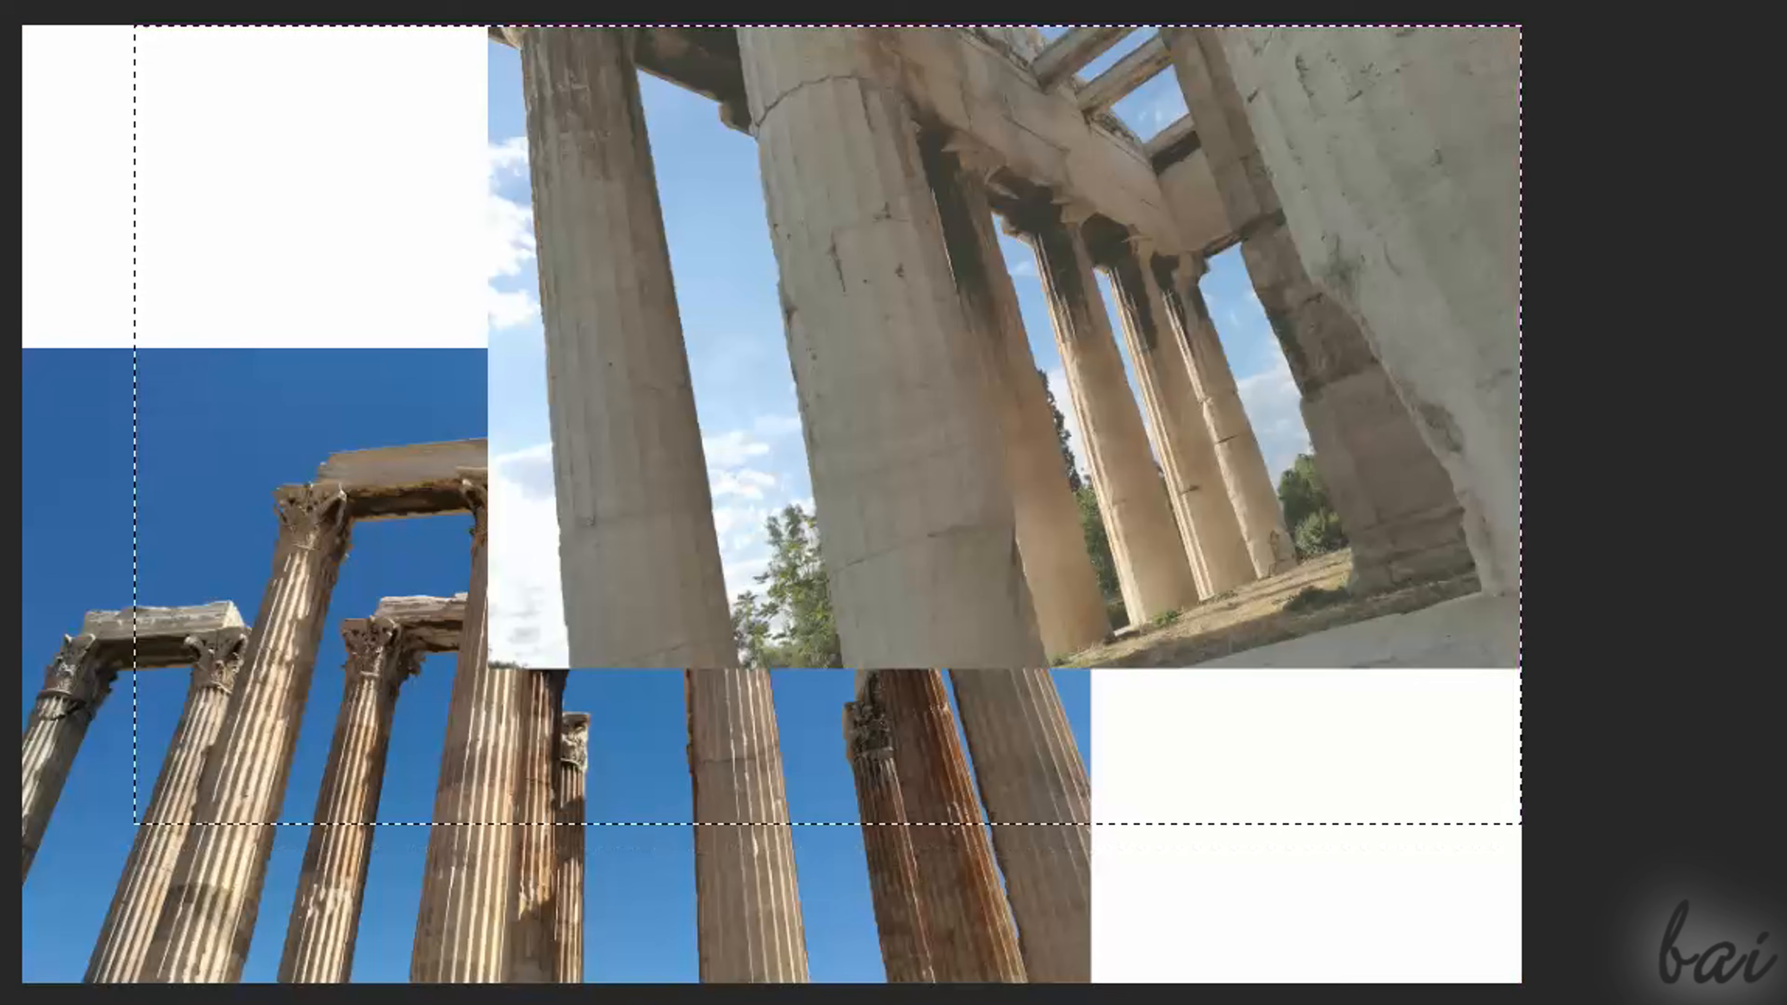
click(1044, 205)
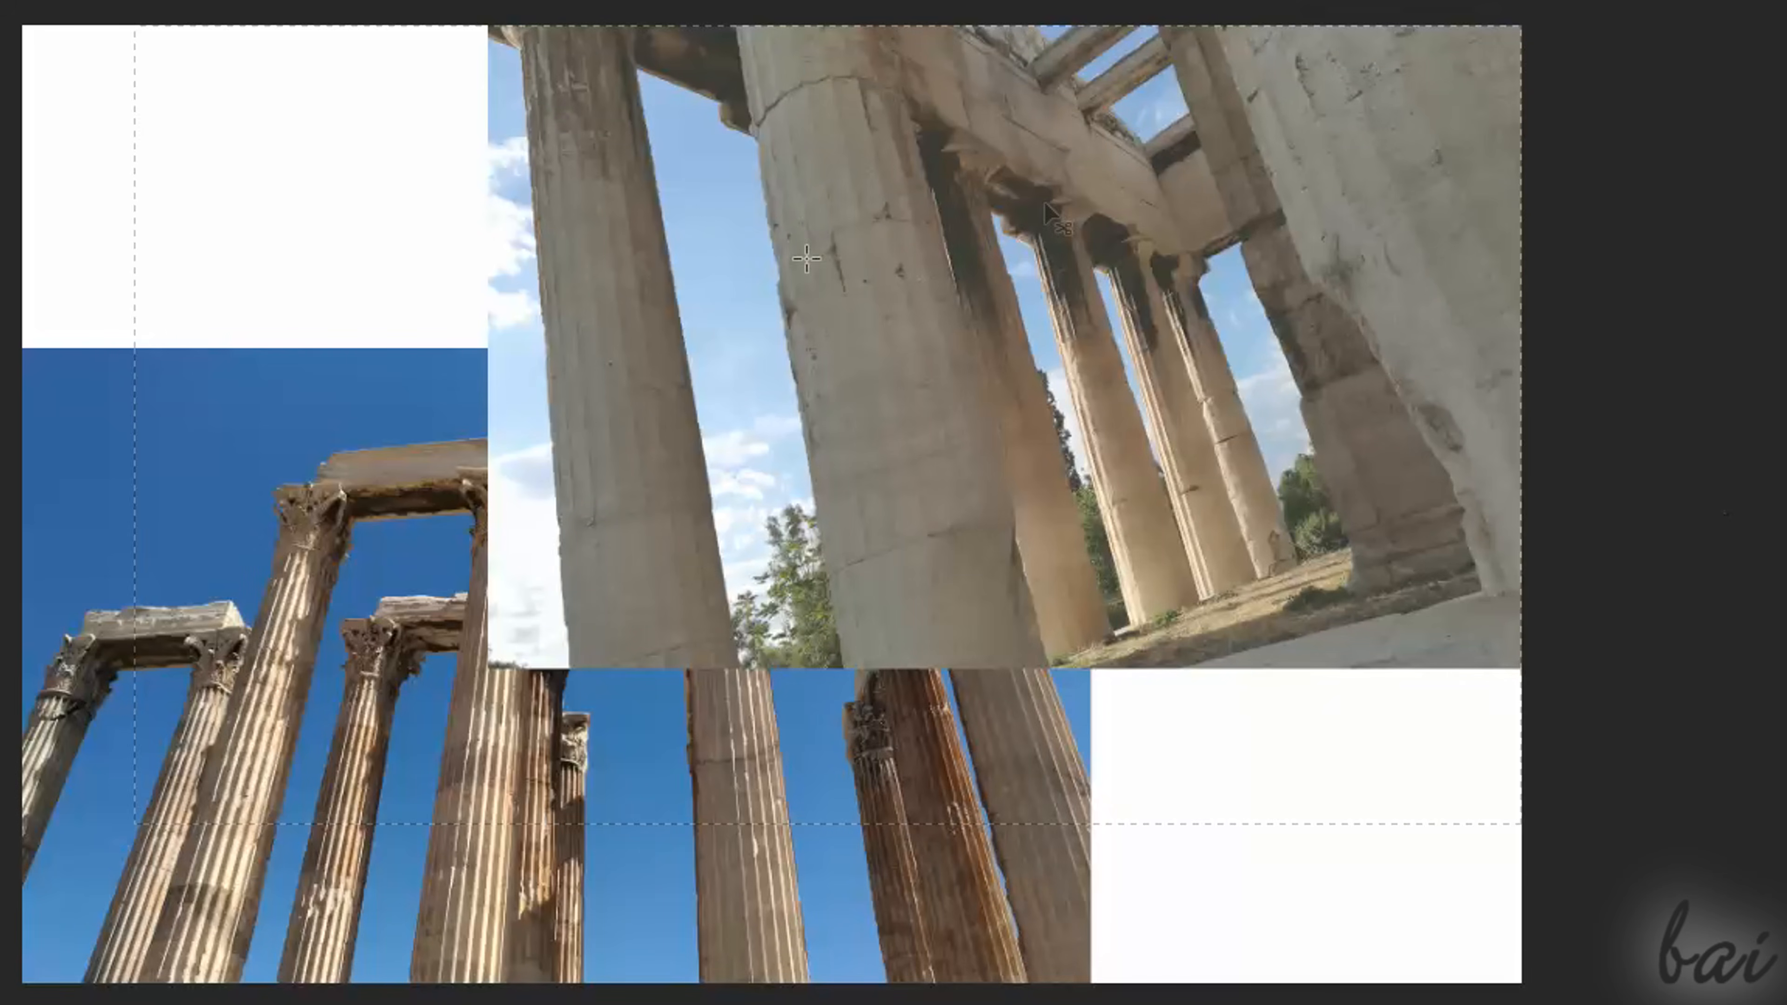
Try removing a rectangular area across the middle columns of the IMG_20160604_185838(mod) photo, and undo the removal
drag(712, 209, 1319, 447)
drag(707, 283, 1166, 567)
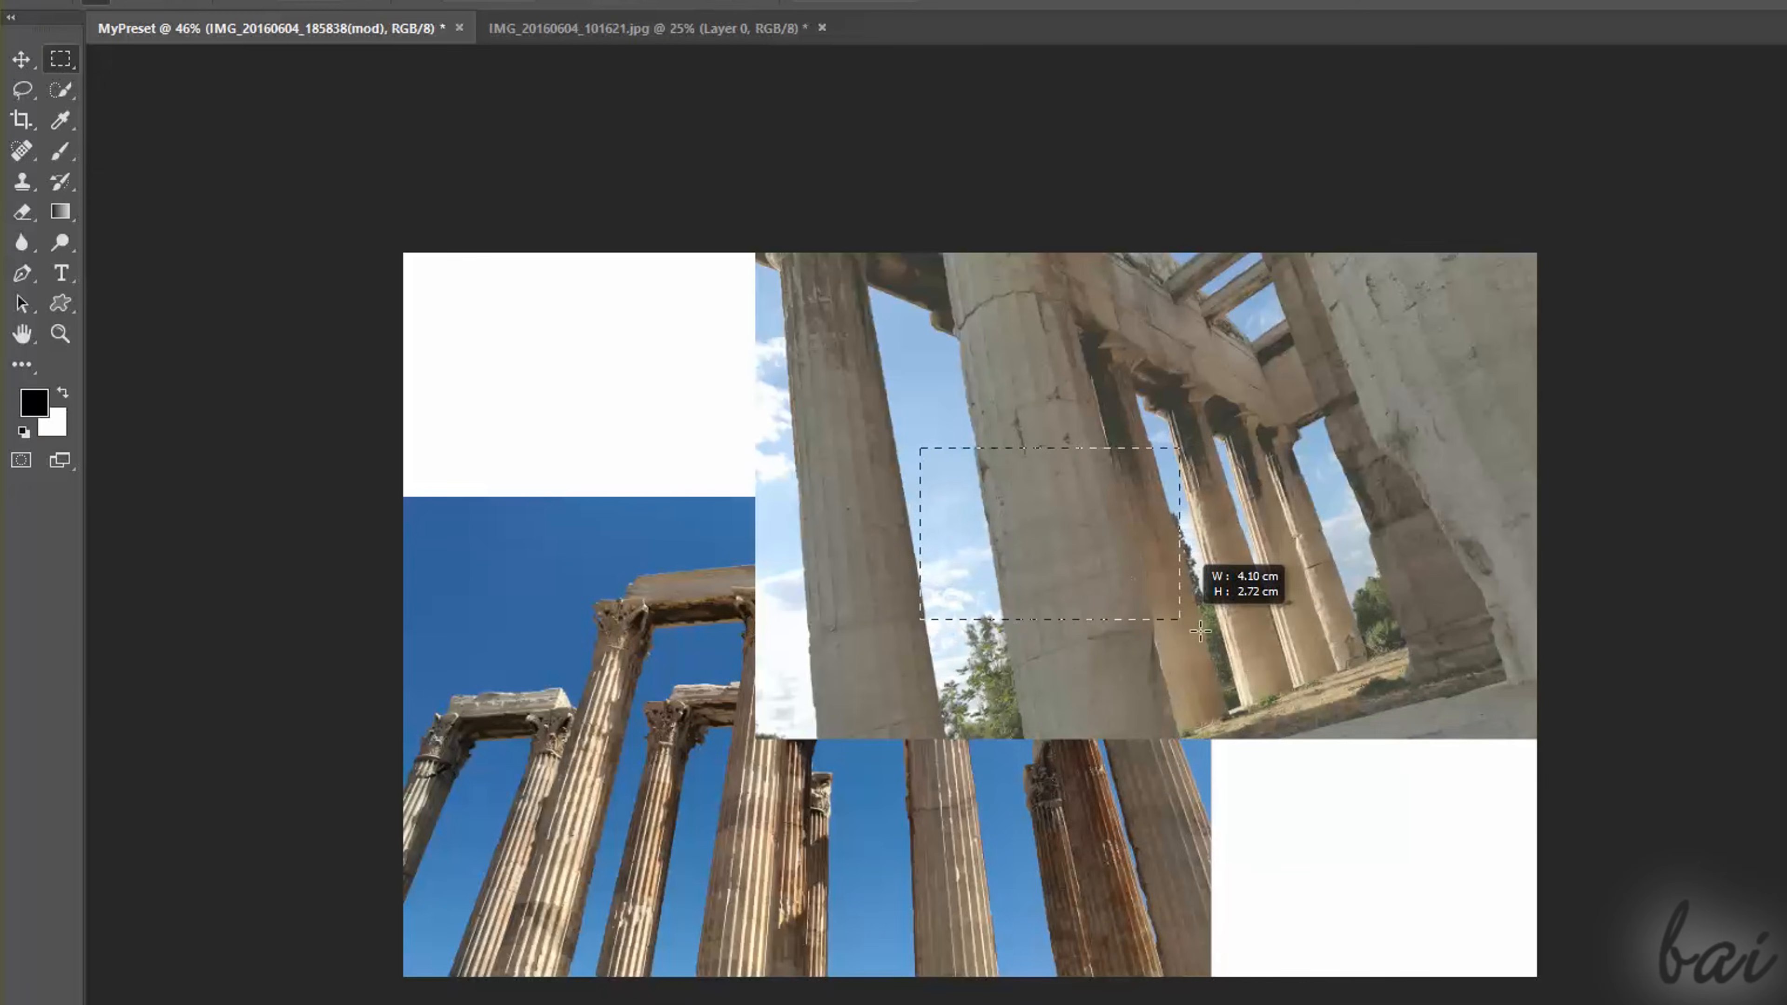
drag(1268, 660, 1282, 662)
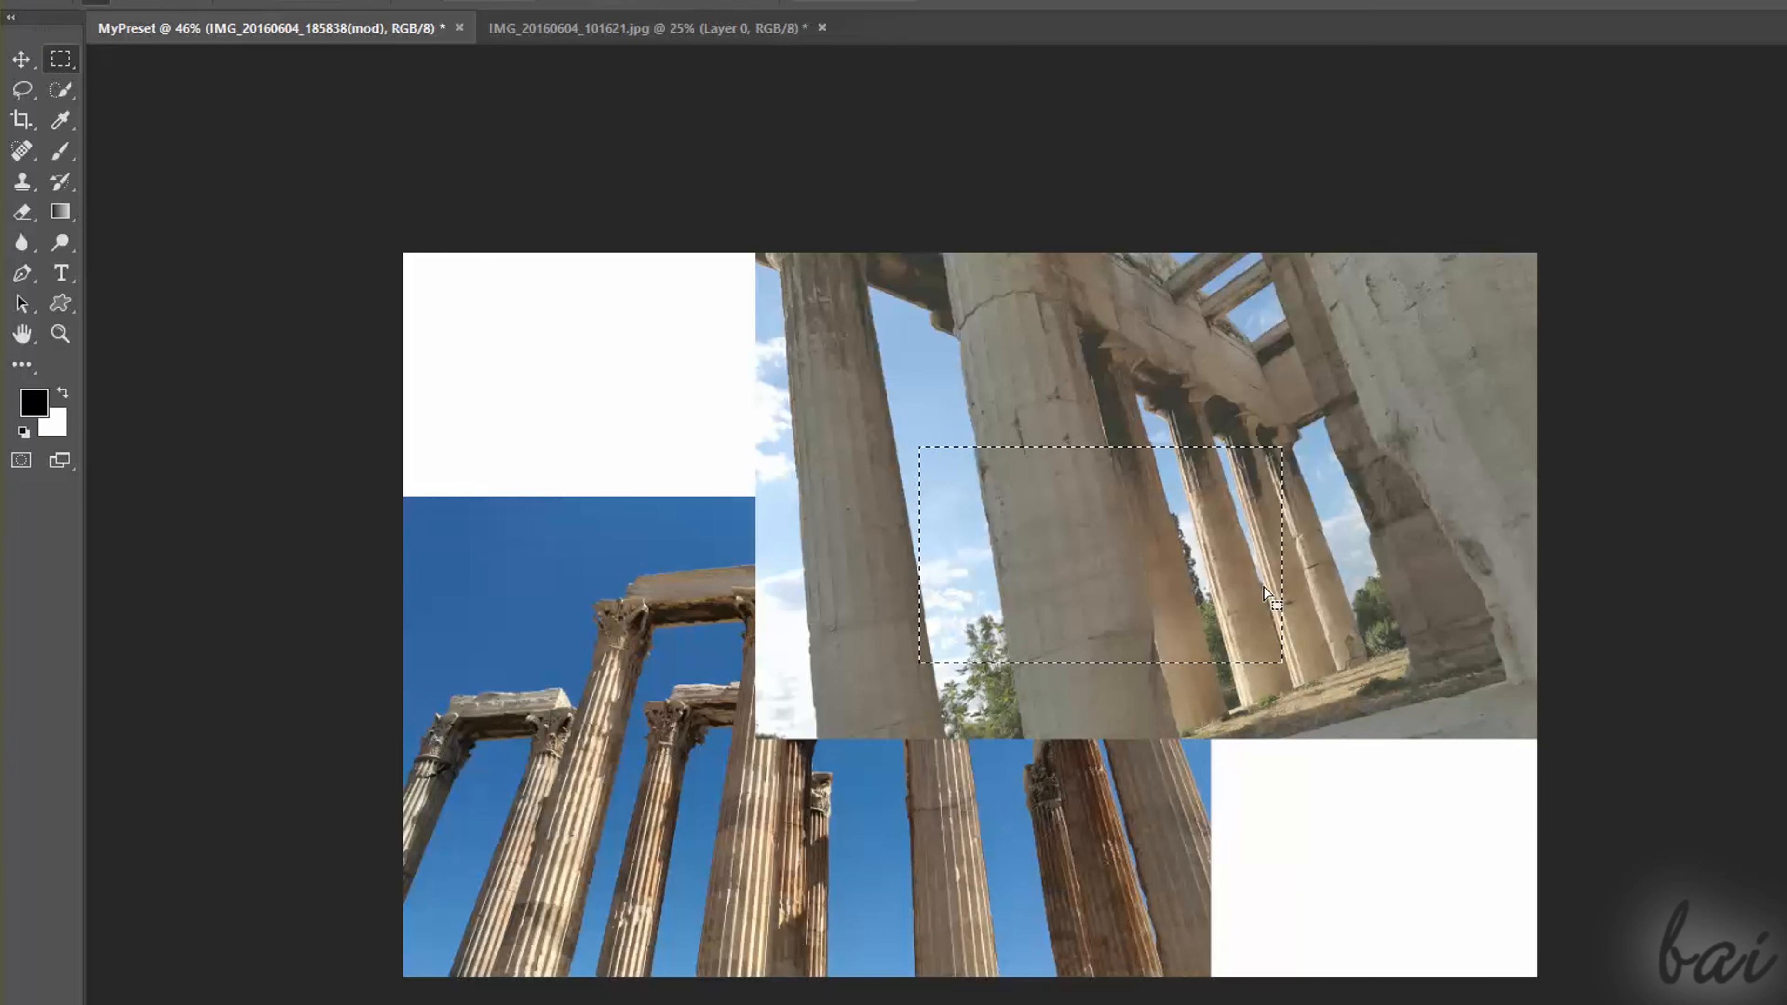
key(ctrl+alt+shift+v)
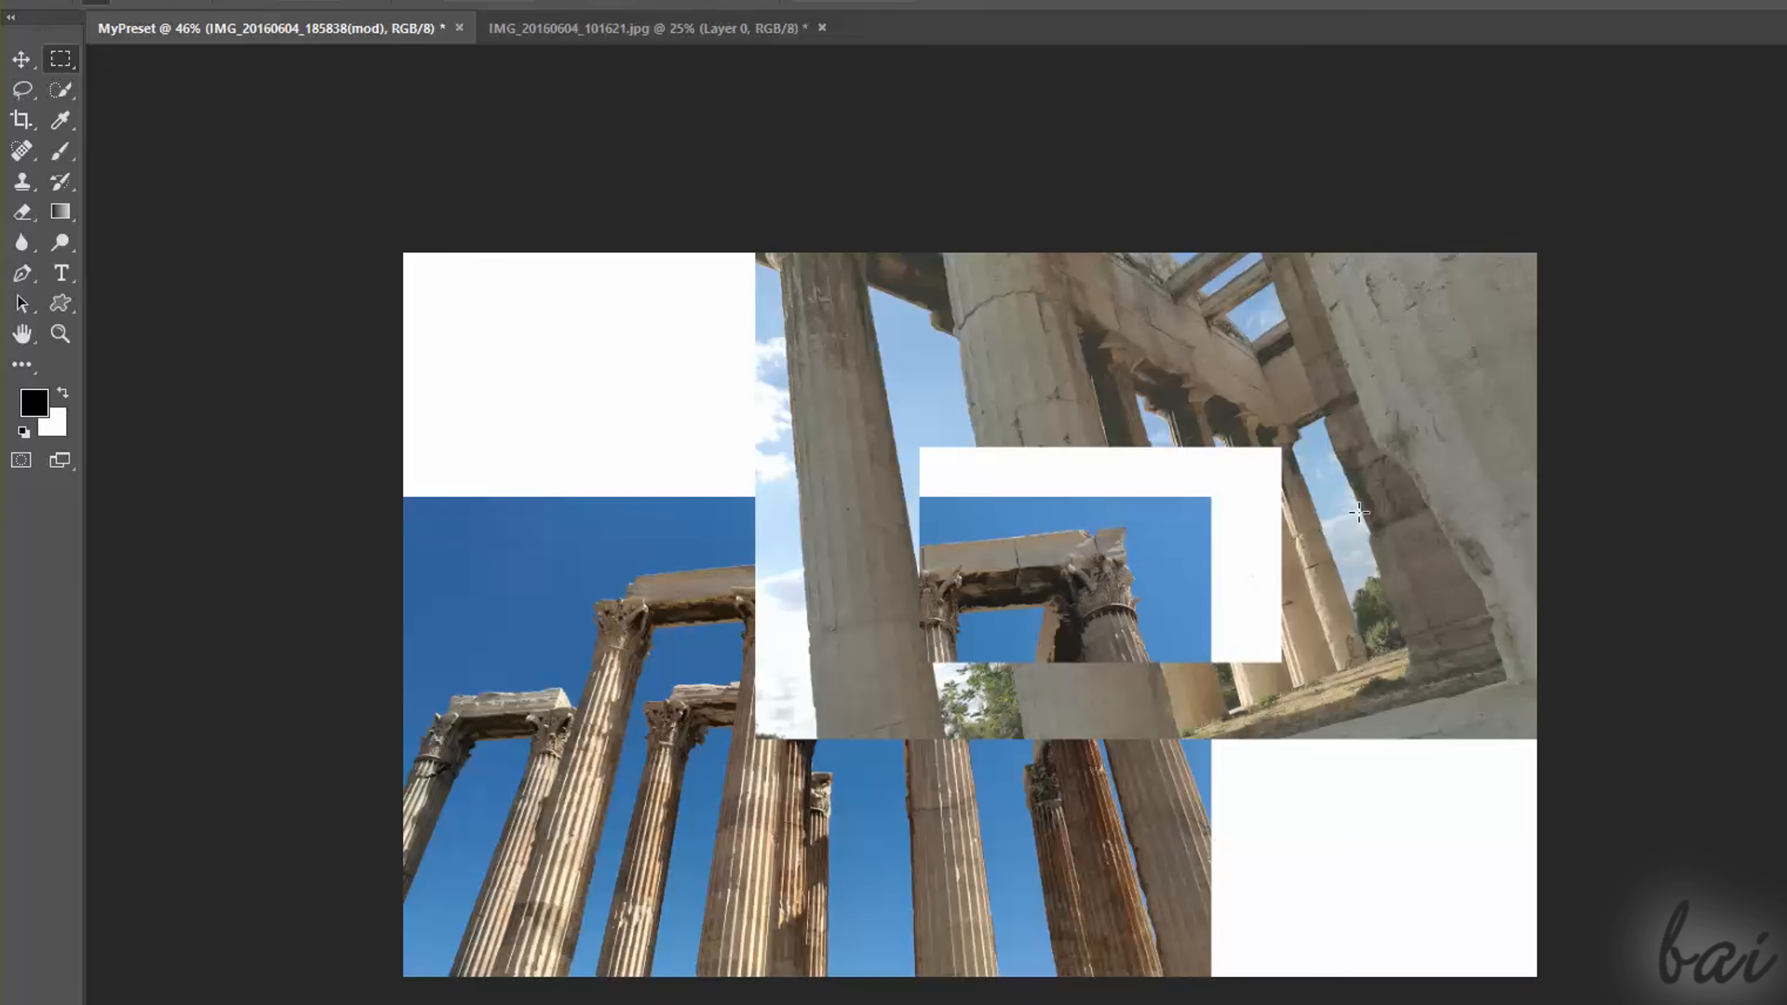
key(ctrl+z)
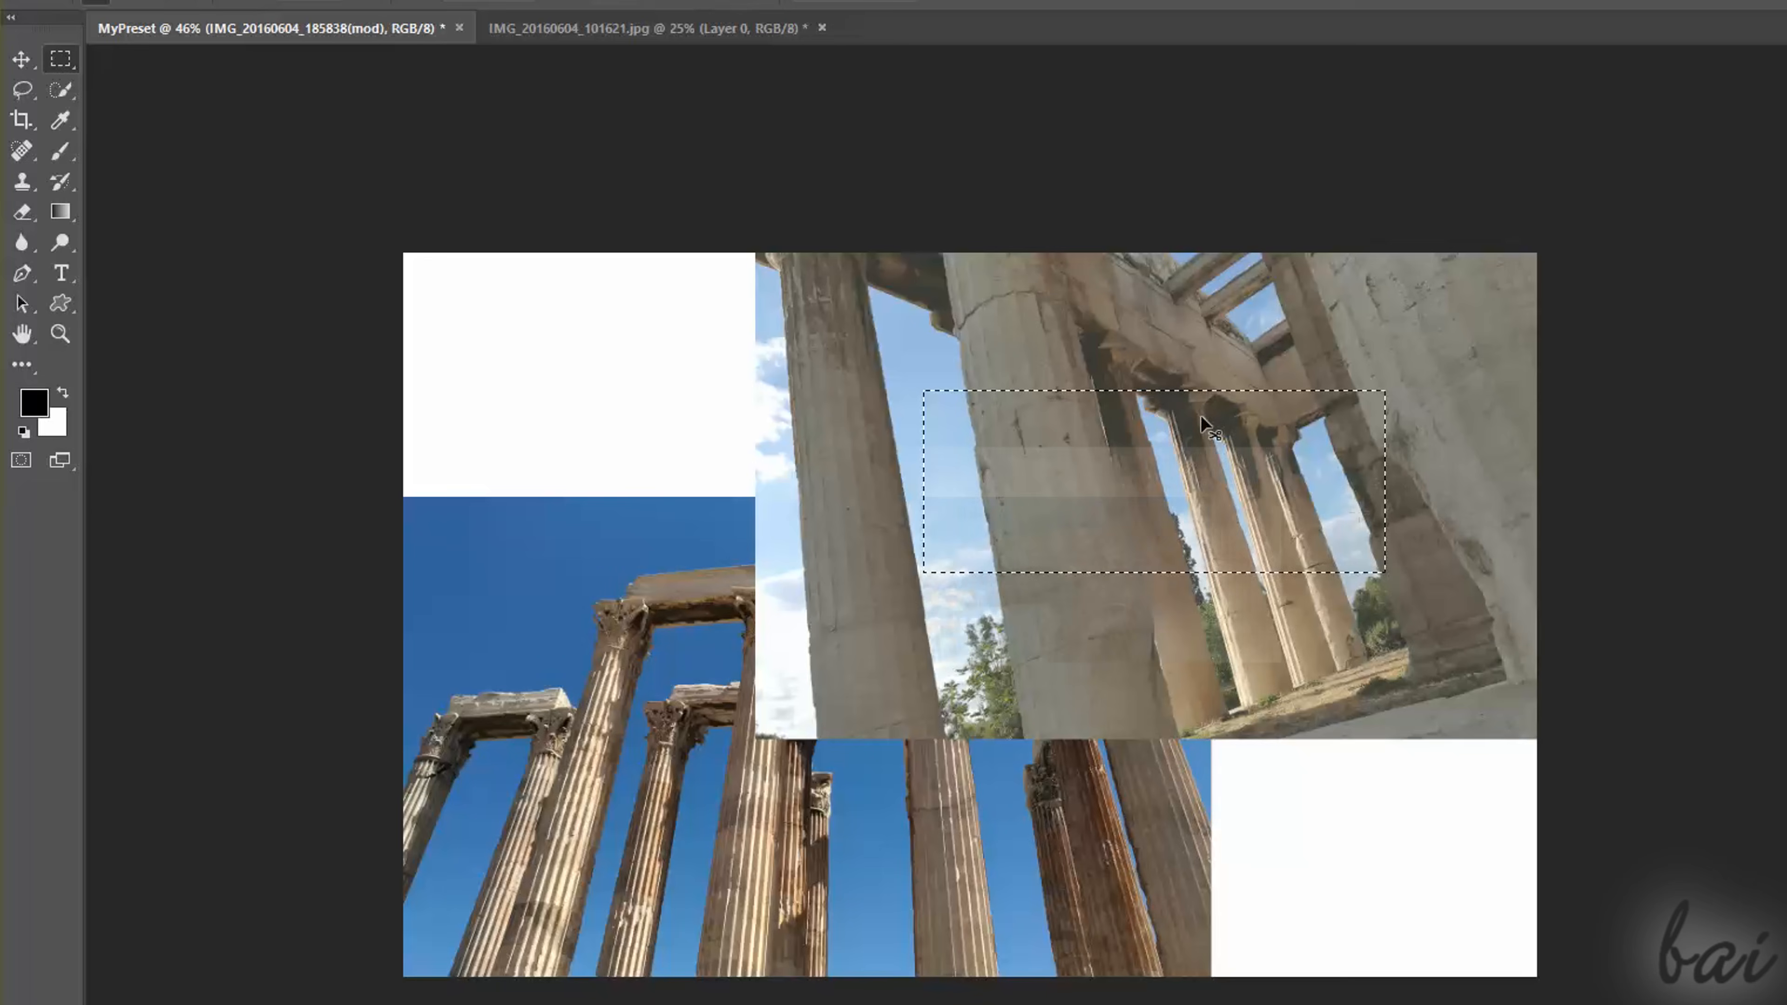
key(ctrl+z)
Select a small rectangle in the blank white area below the upper photo and delete its pixels from Layer 0
drag(1223, 472, 1444, 927)
key(Delete)
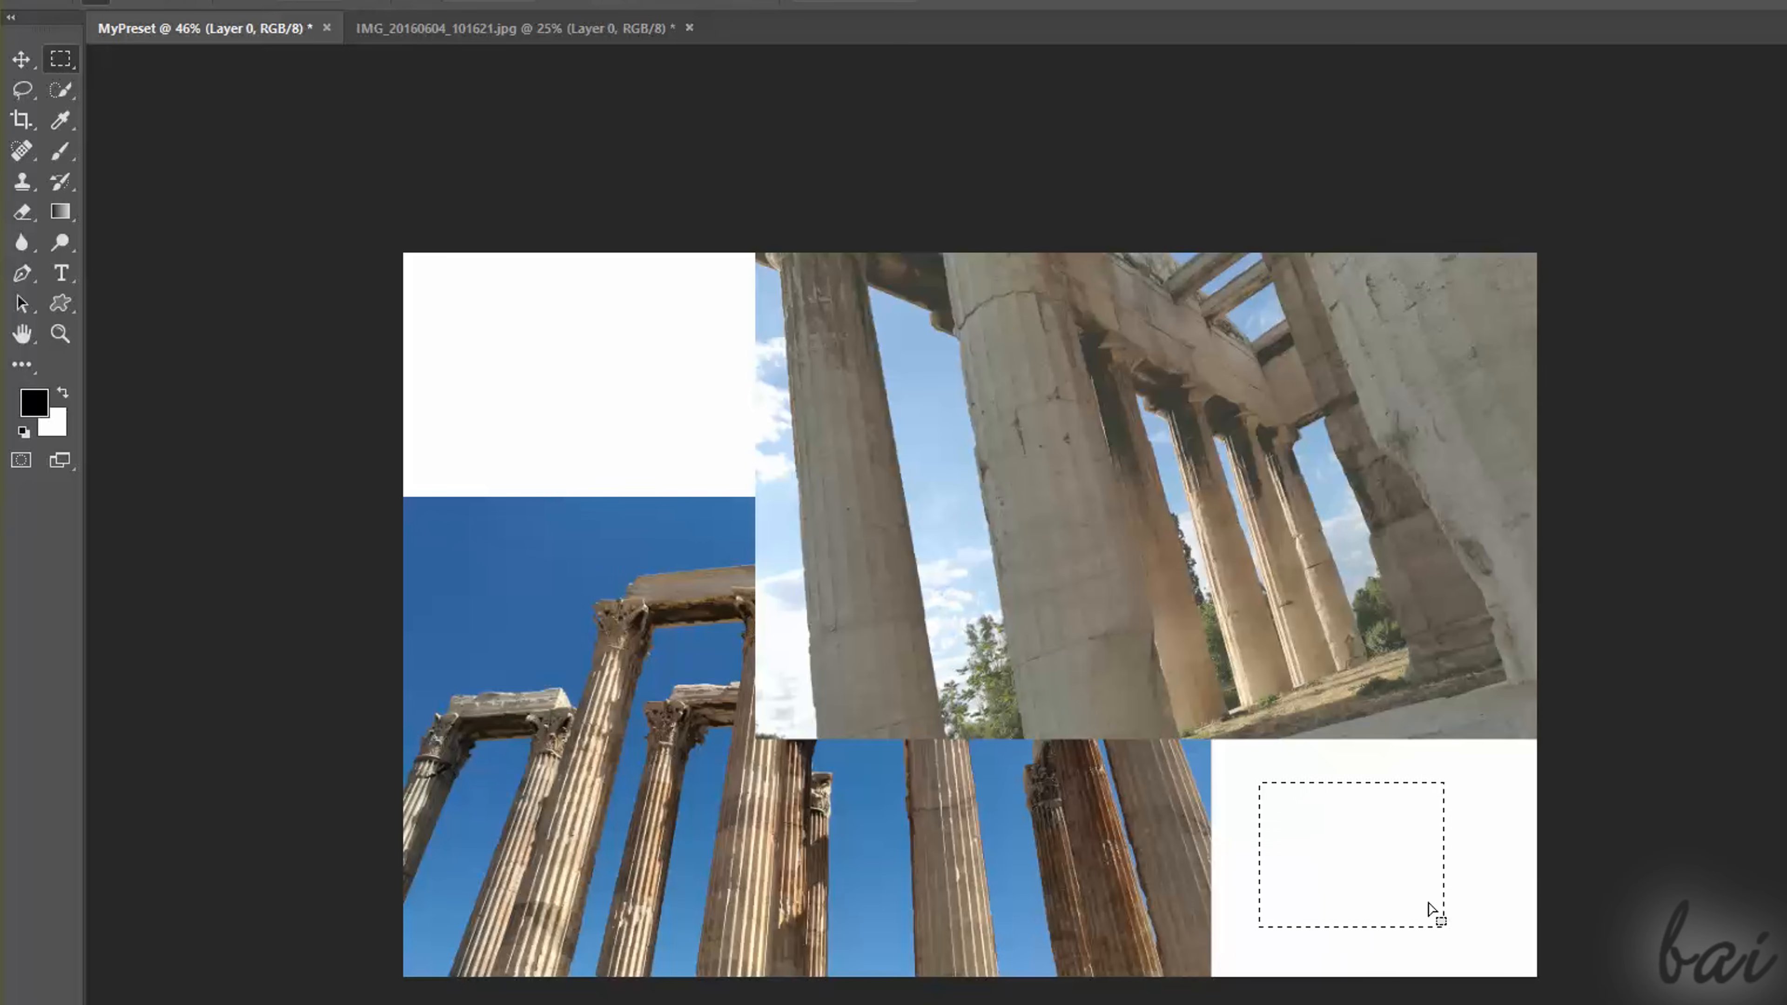
key(Delete)
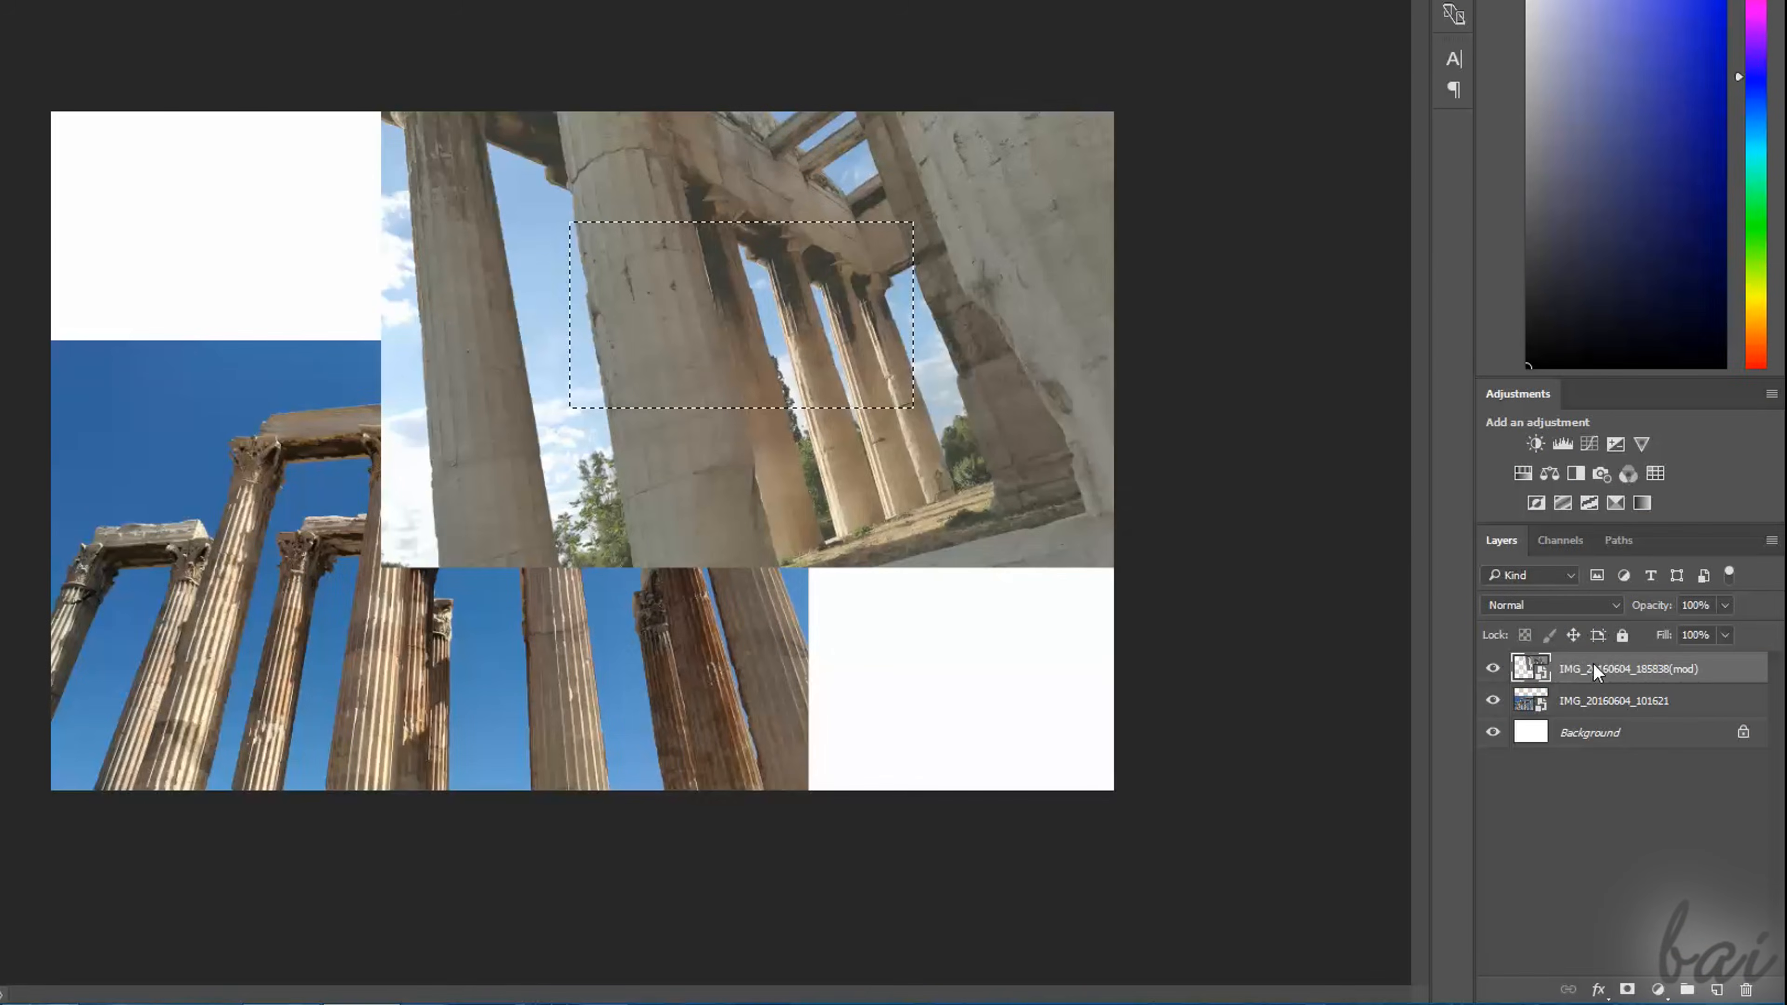
Rasterize the IMG_20160604_185838(mod) layer
right_click(1594, 671)
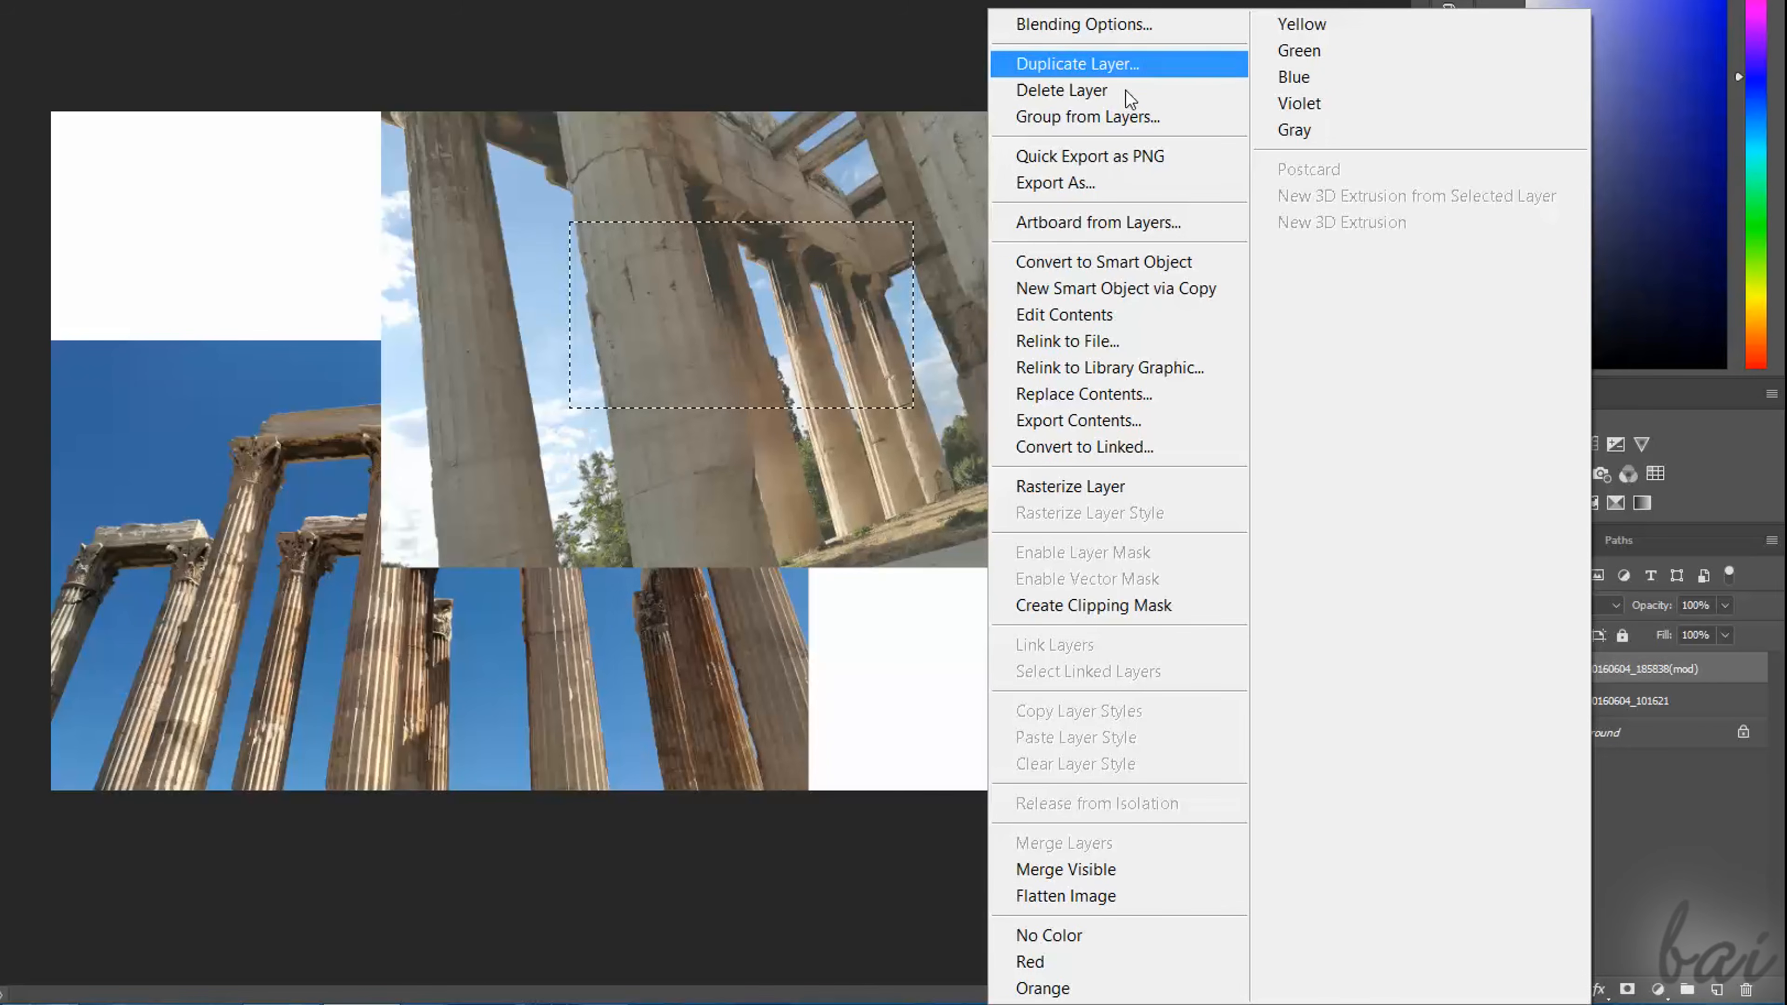
click(1118, 496)
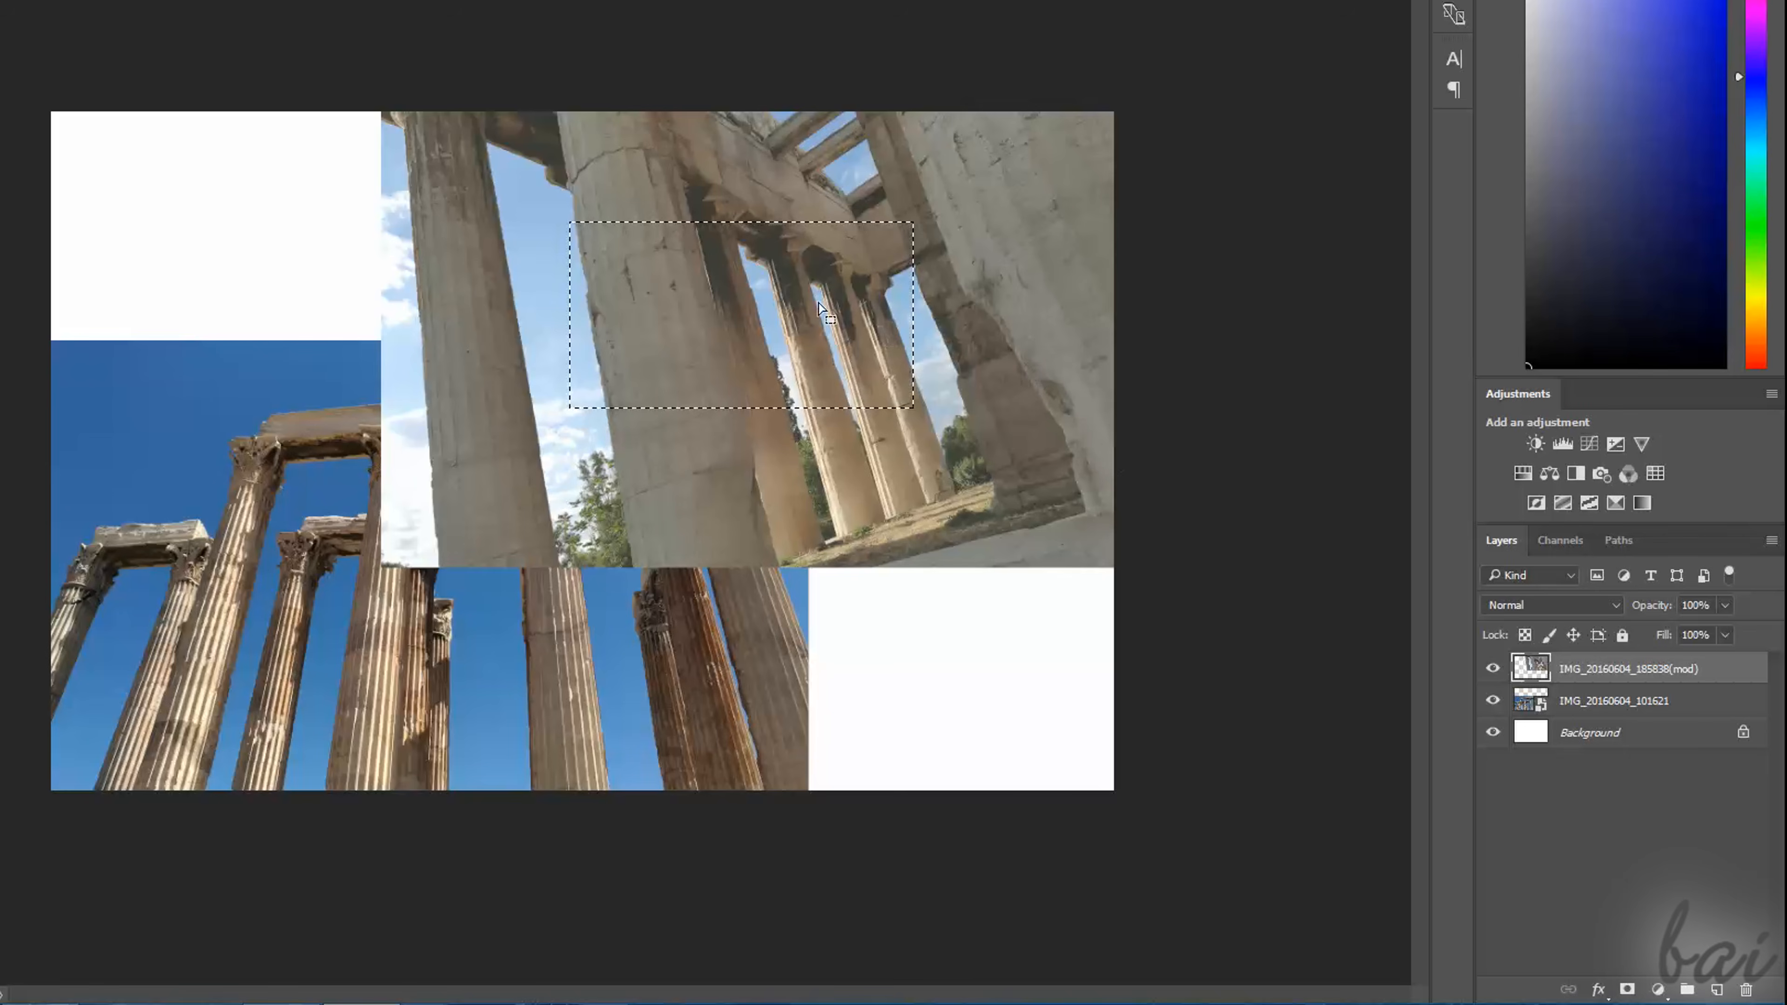
Try cutting the selected rectangle out of the rasterized photo, pasting it and moving the piece below the photo
key(Delete)
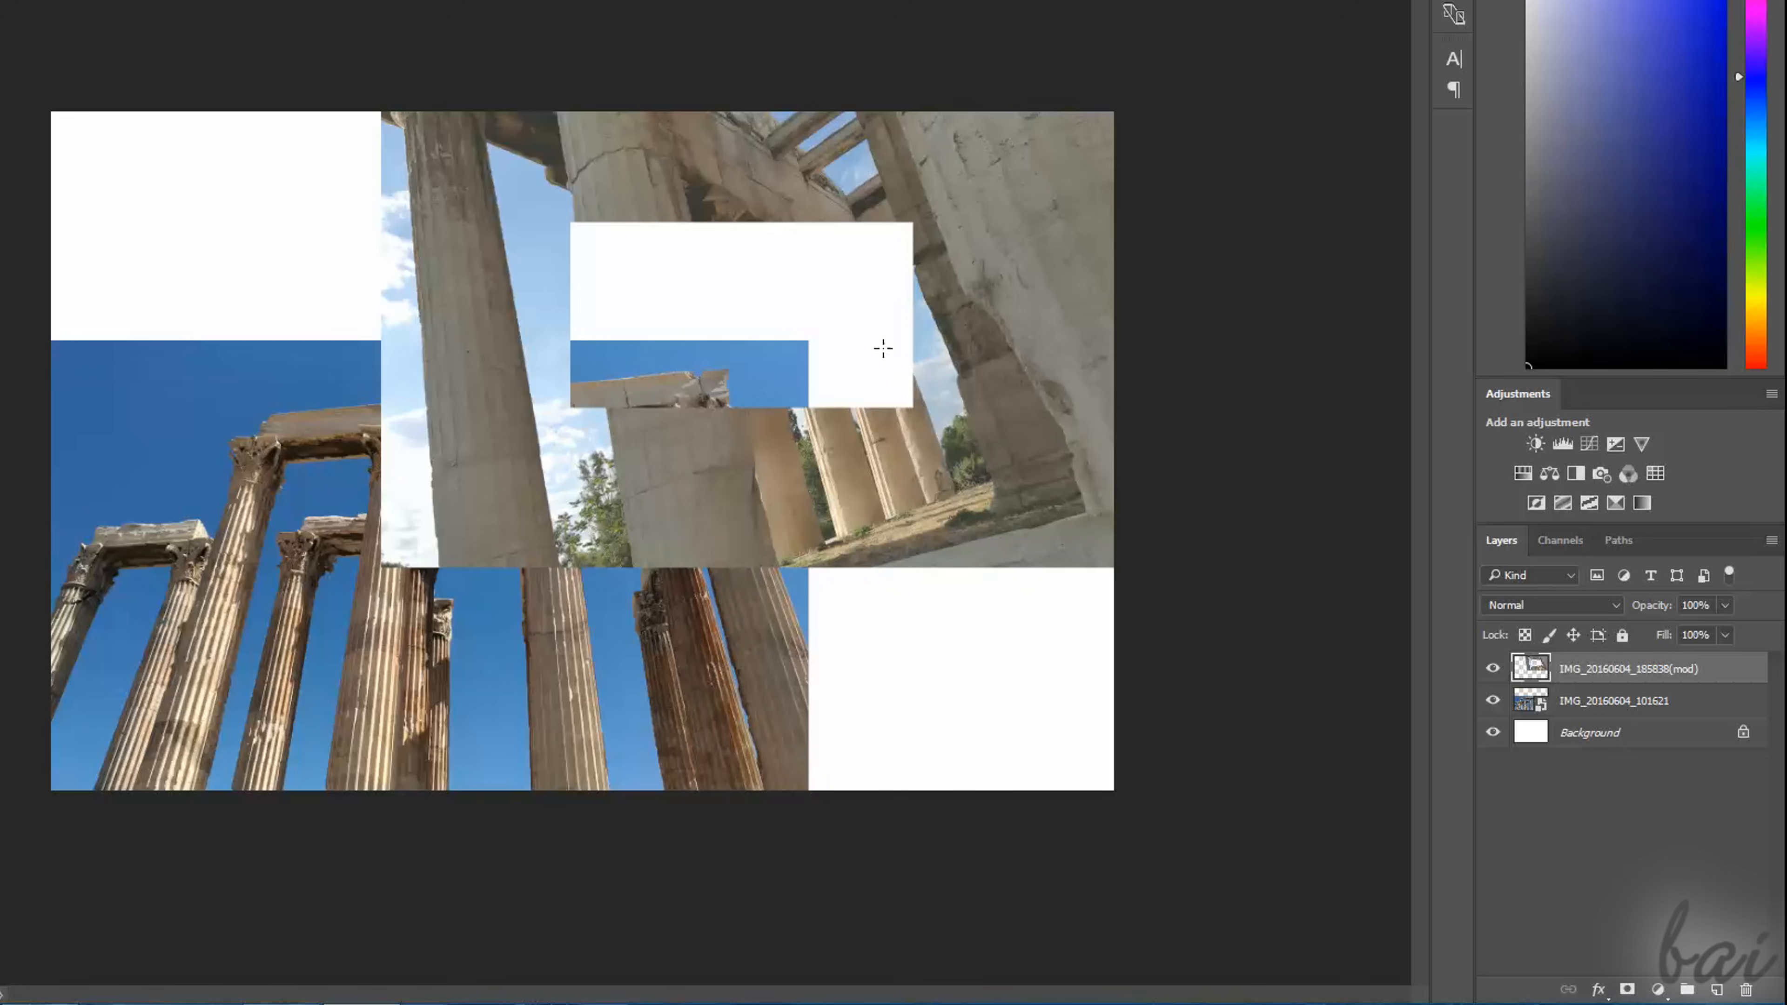
key(ctrl+v)
drag(817, 321, 852, 668)
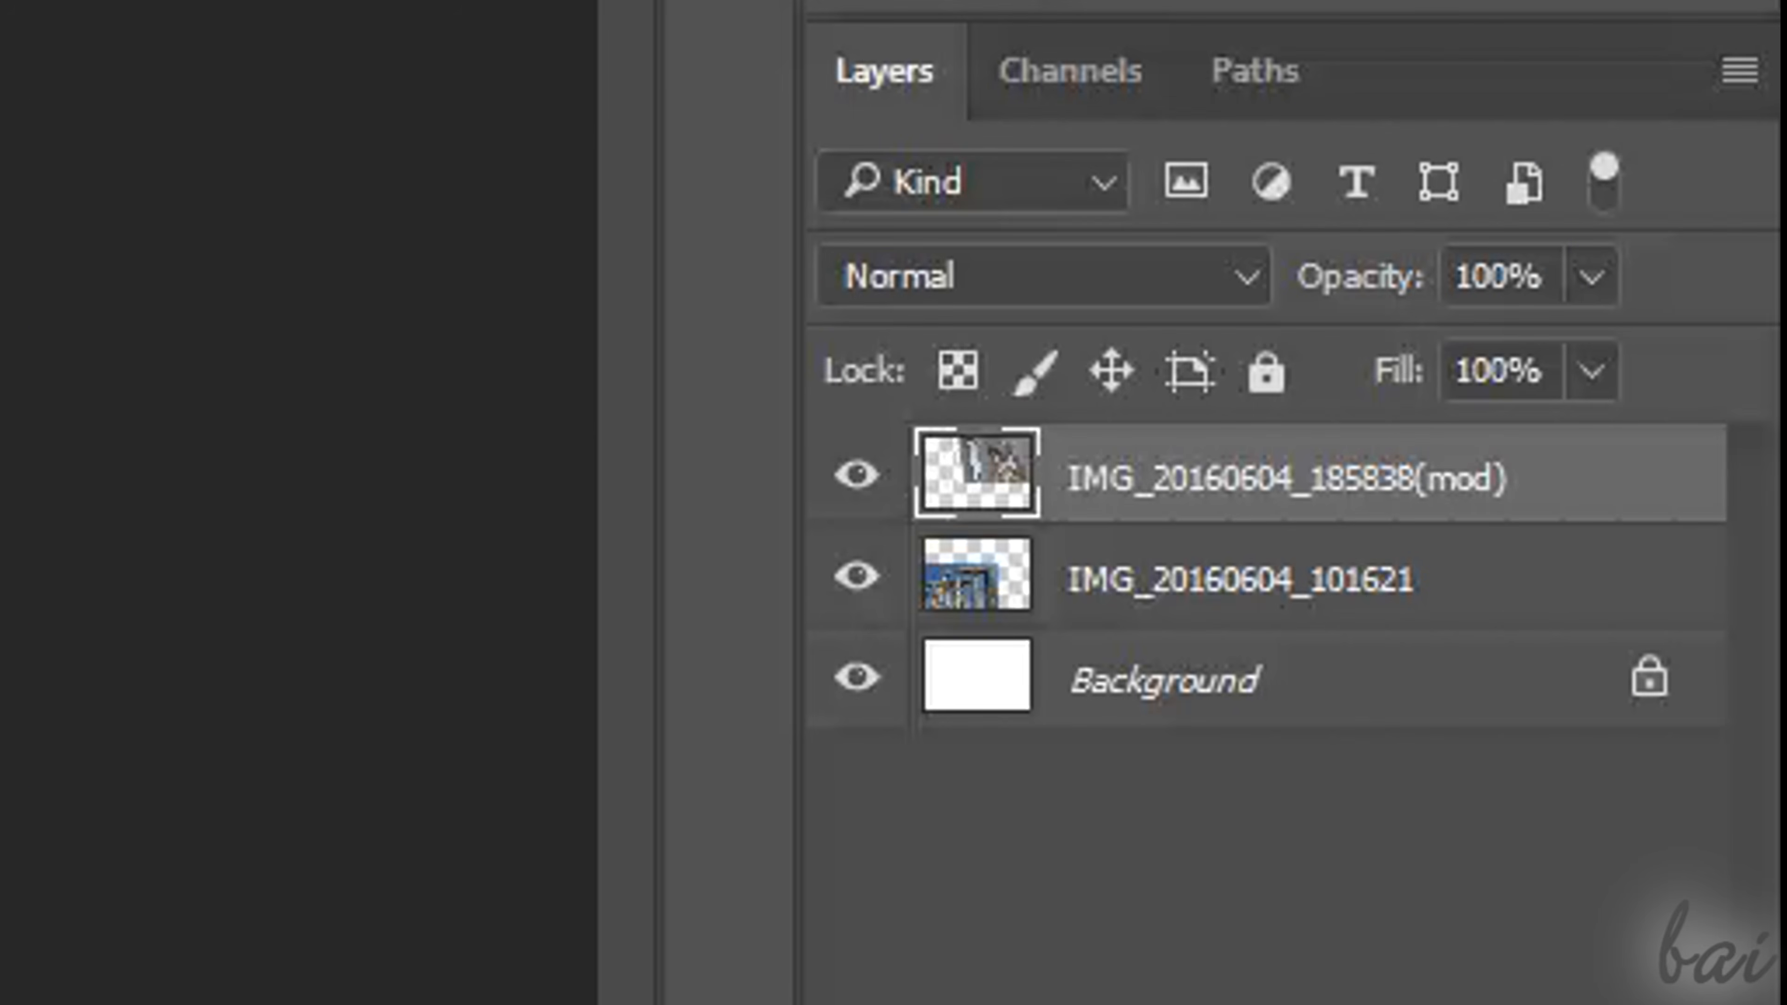
key(ctrl+v)
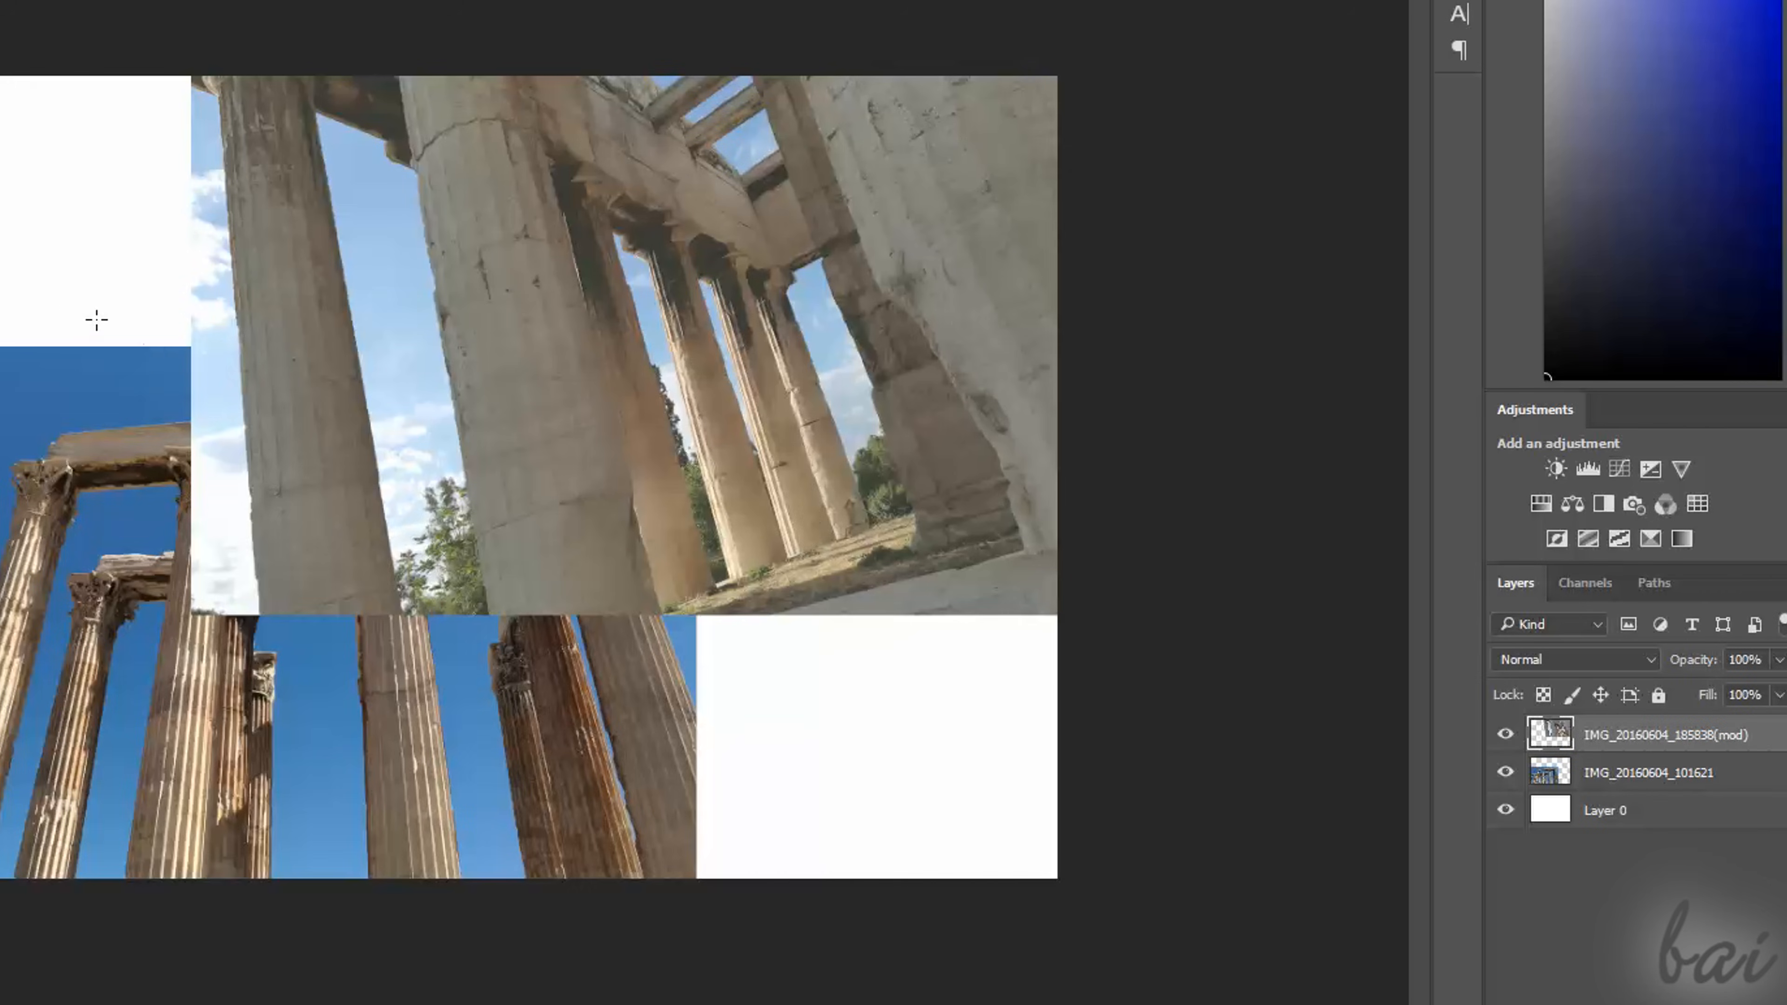
Draw an elliptical selection spanning both photos, try deleting its content from the IMG_20160604_185838(mod) layer, and undo back to the selection
drag(95, 318, 817, 701)
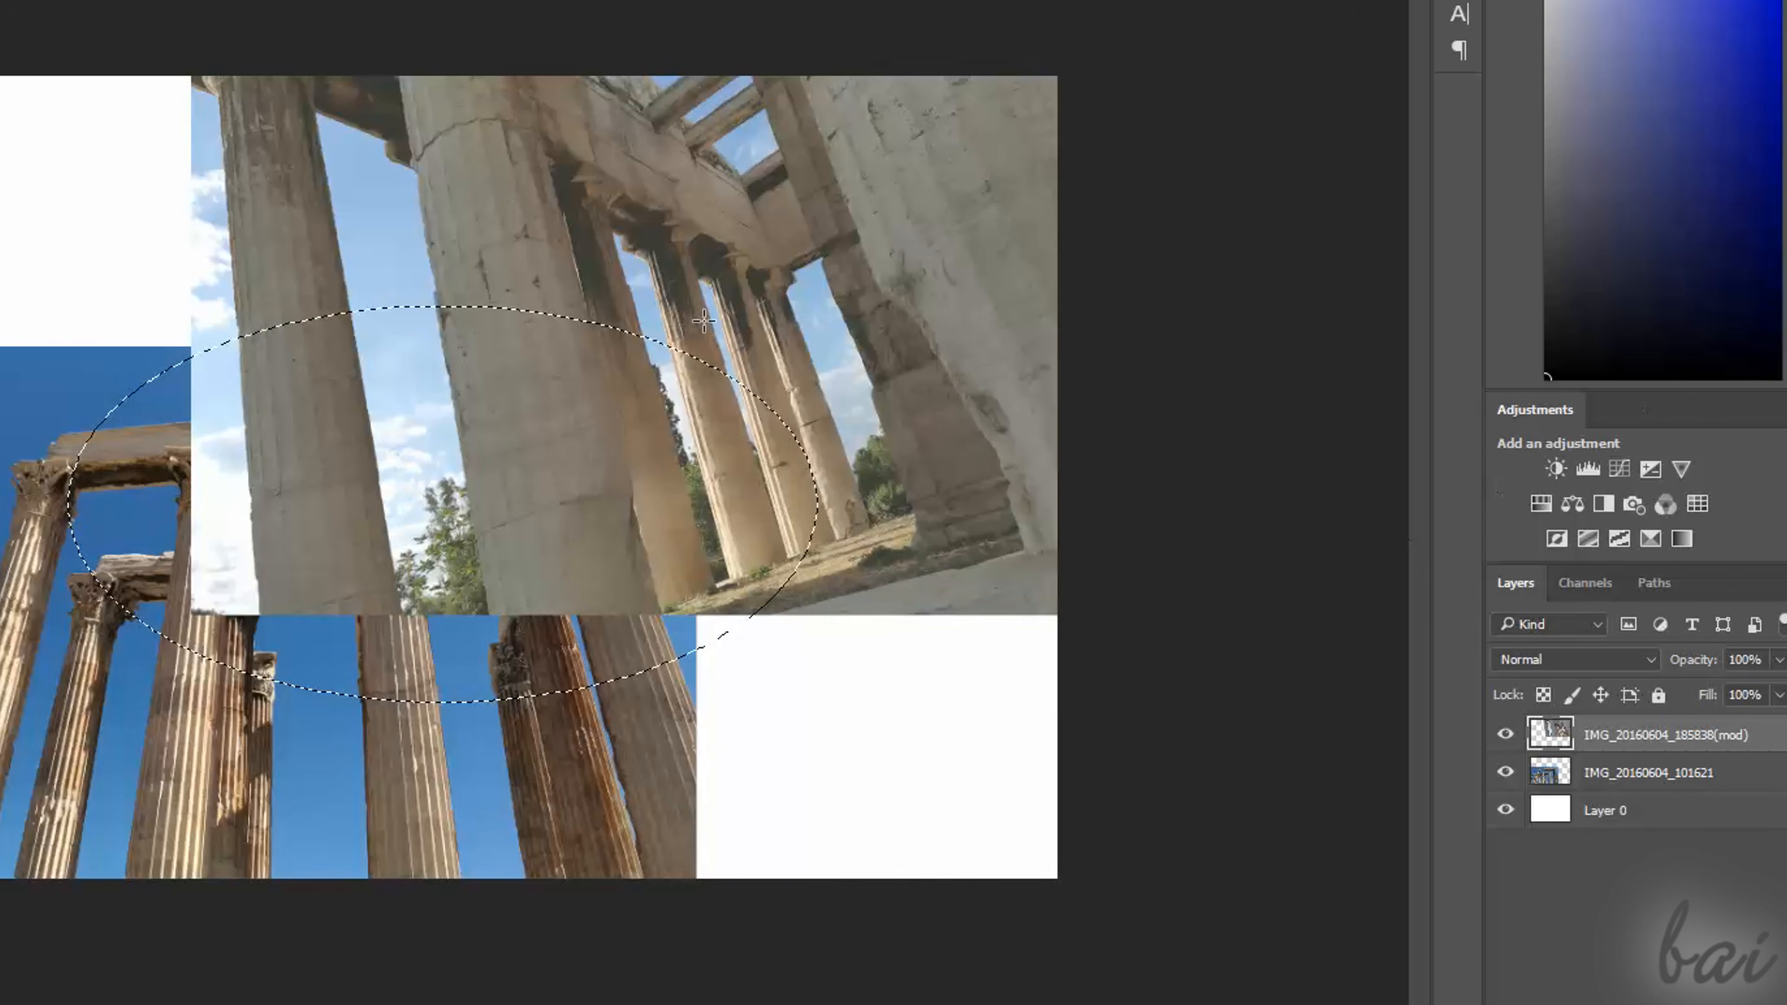
key(Delete)
key(ctrl+d)
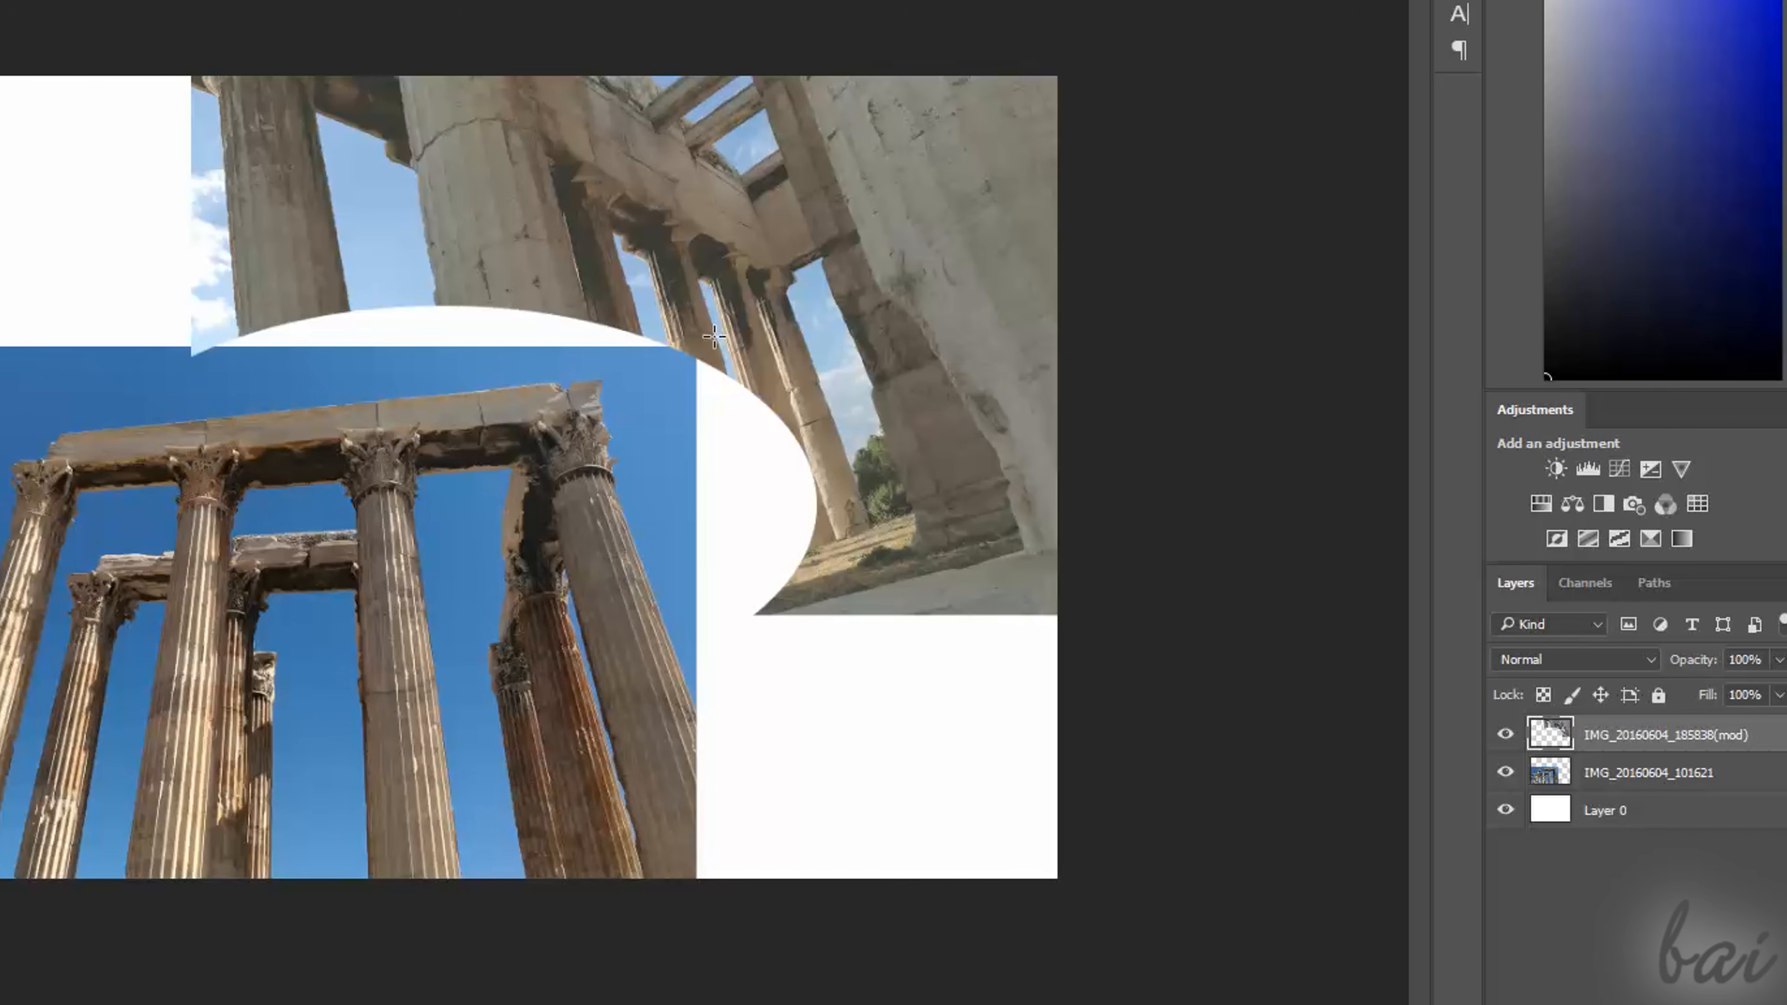
key(ctrl+alt+z)
key(ctrl+alt+z)
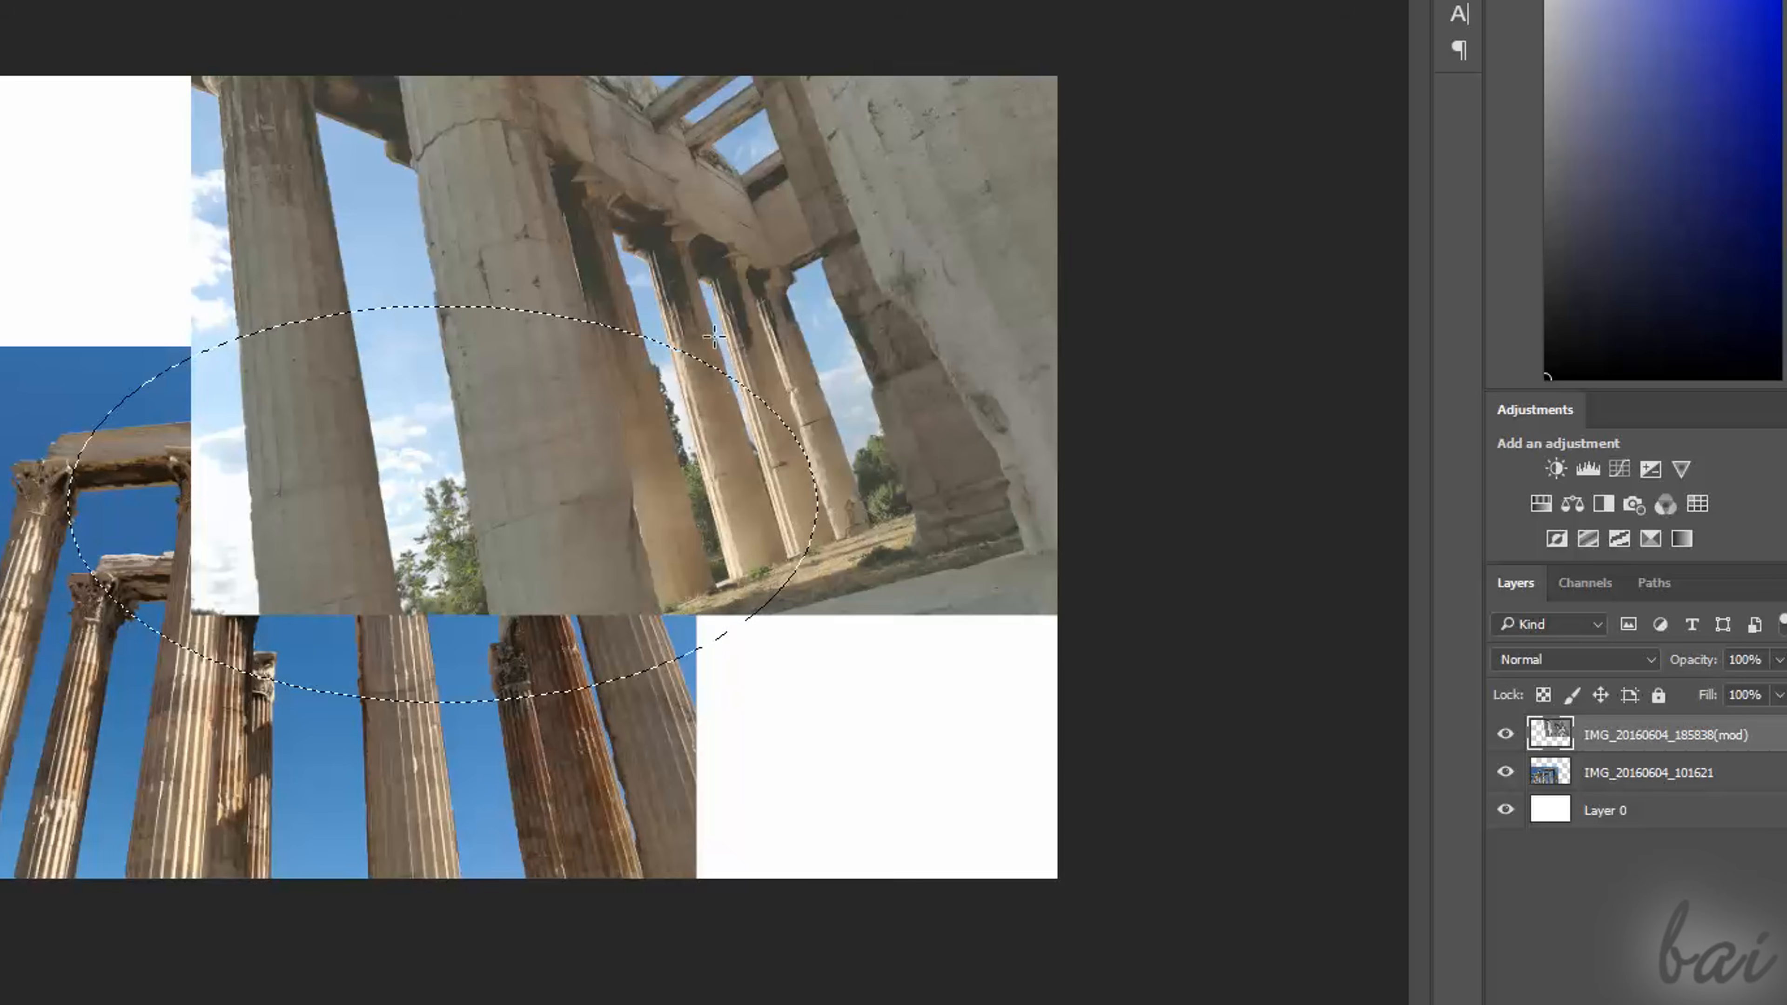
Try cutting the elliptical area out of the IMG_20160604_101621 layer, and undo the cut
click(1641, 774)
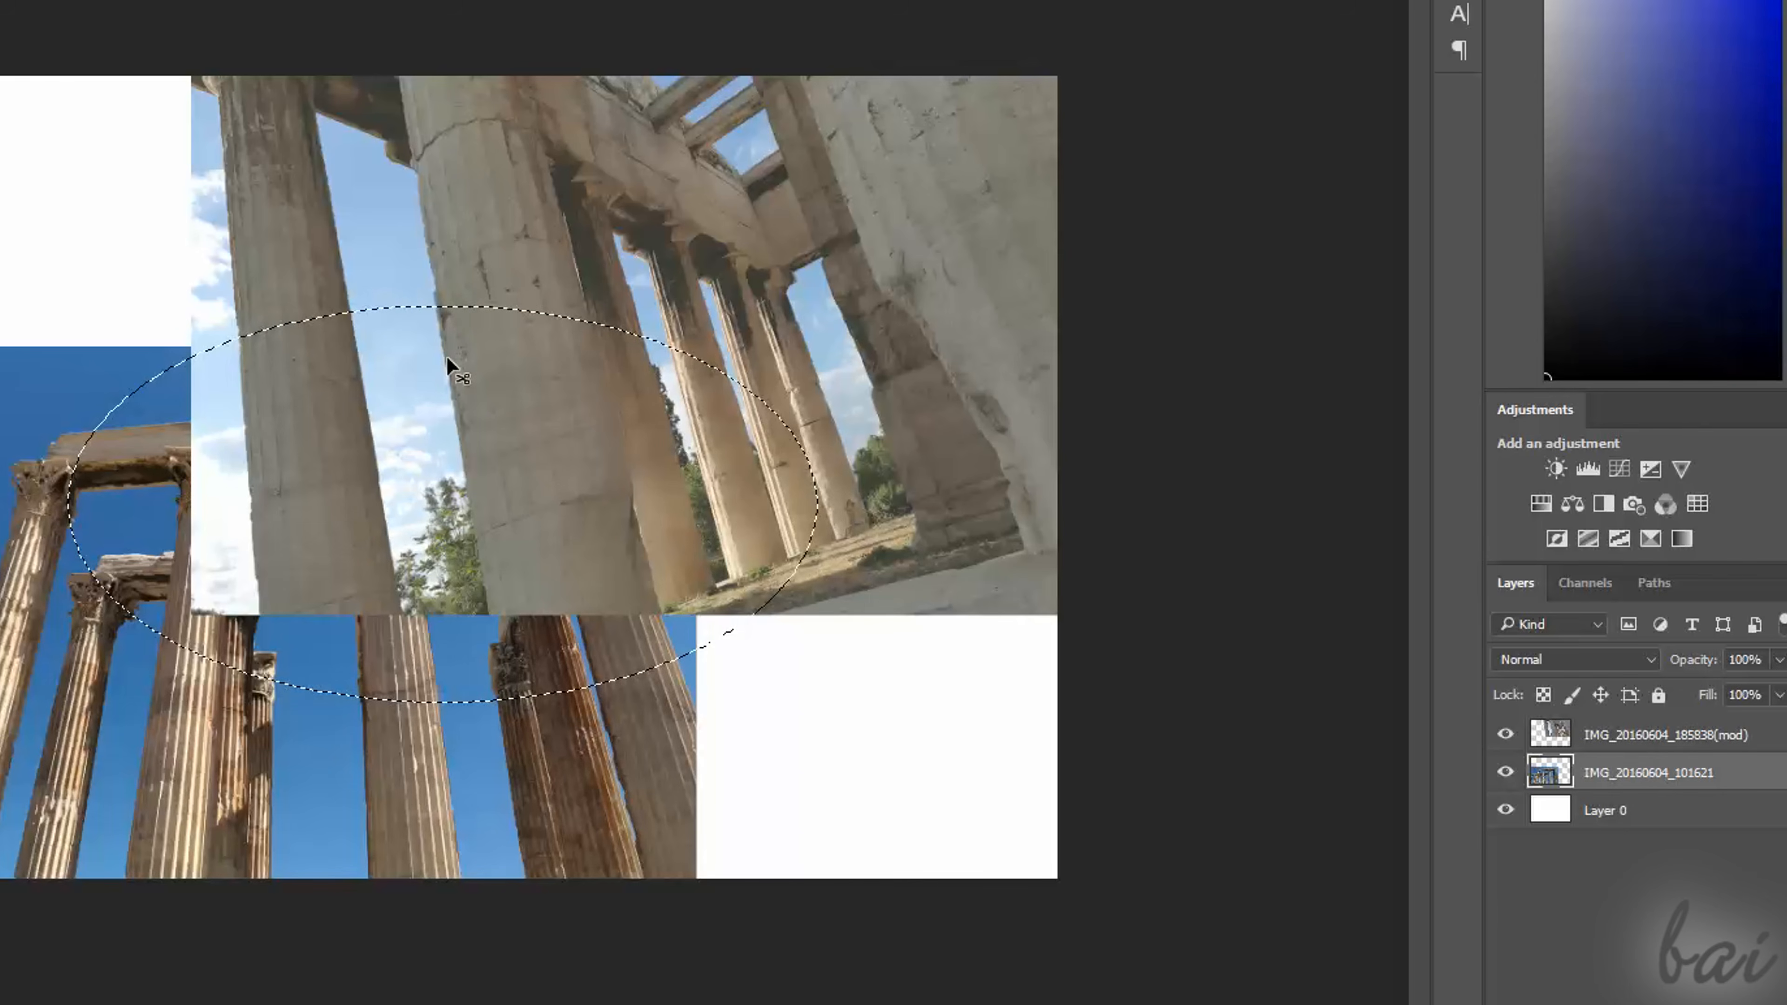
key(ctrl+x)
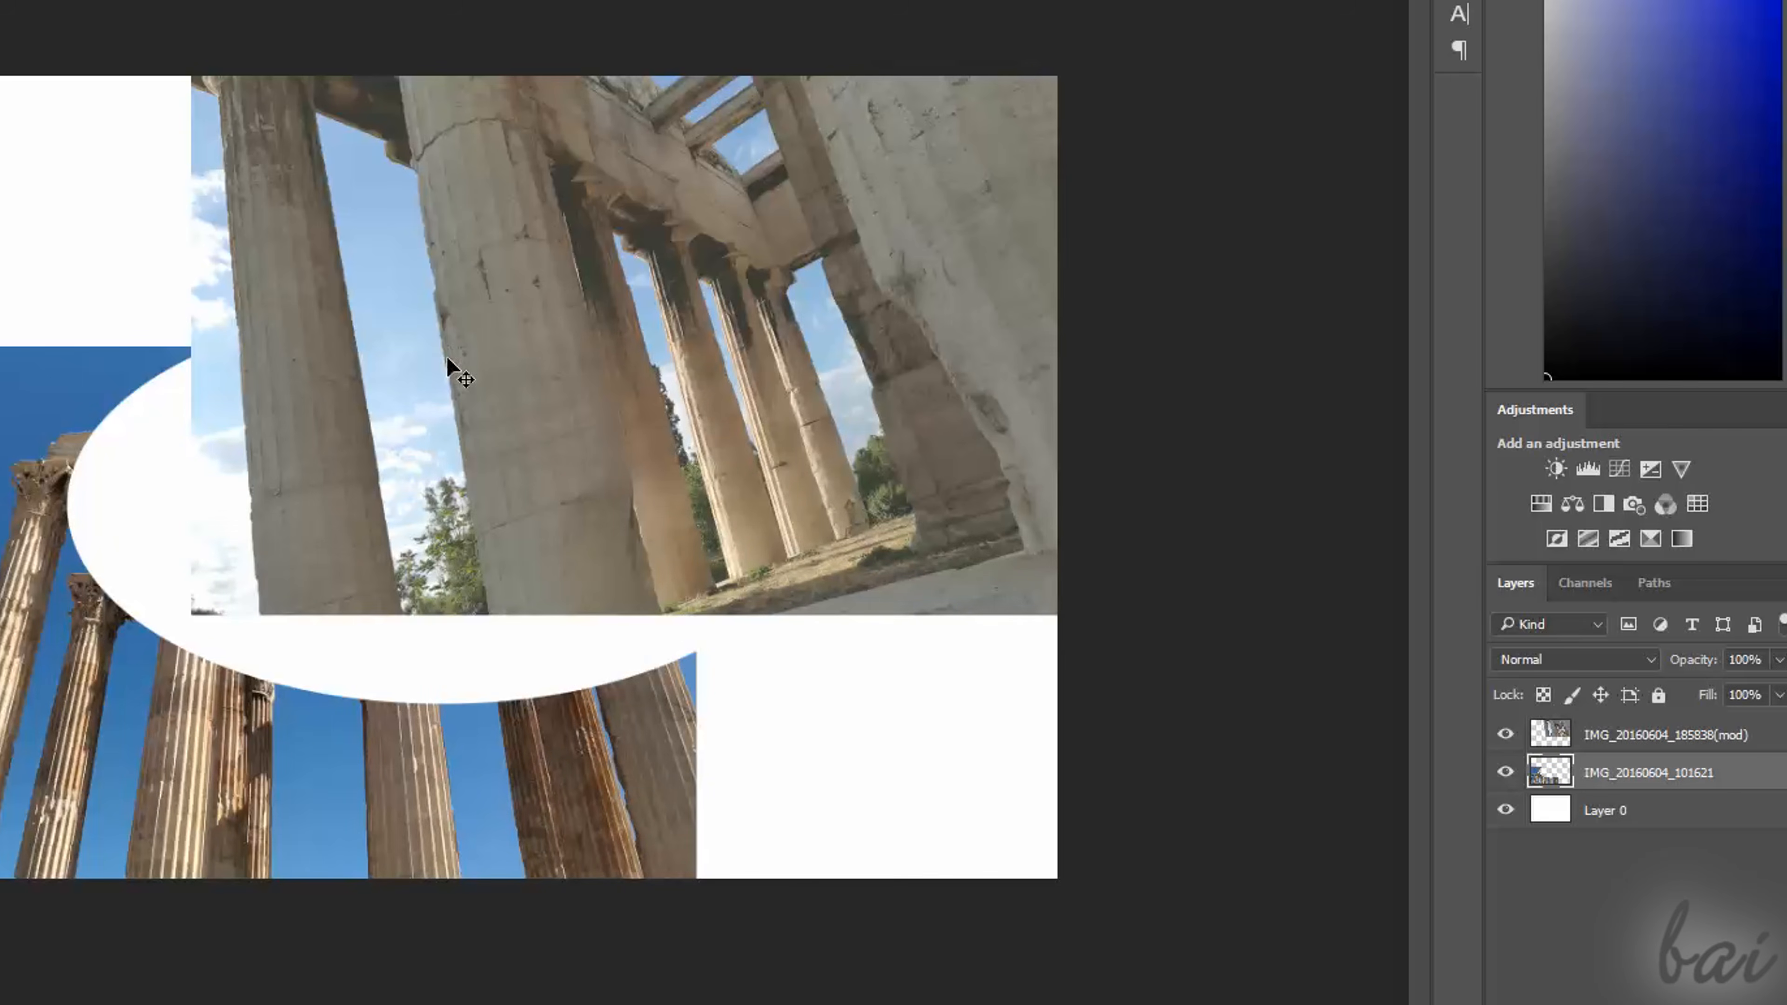
key(ctrl+z)
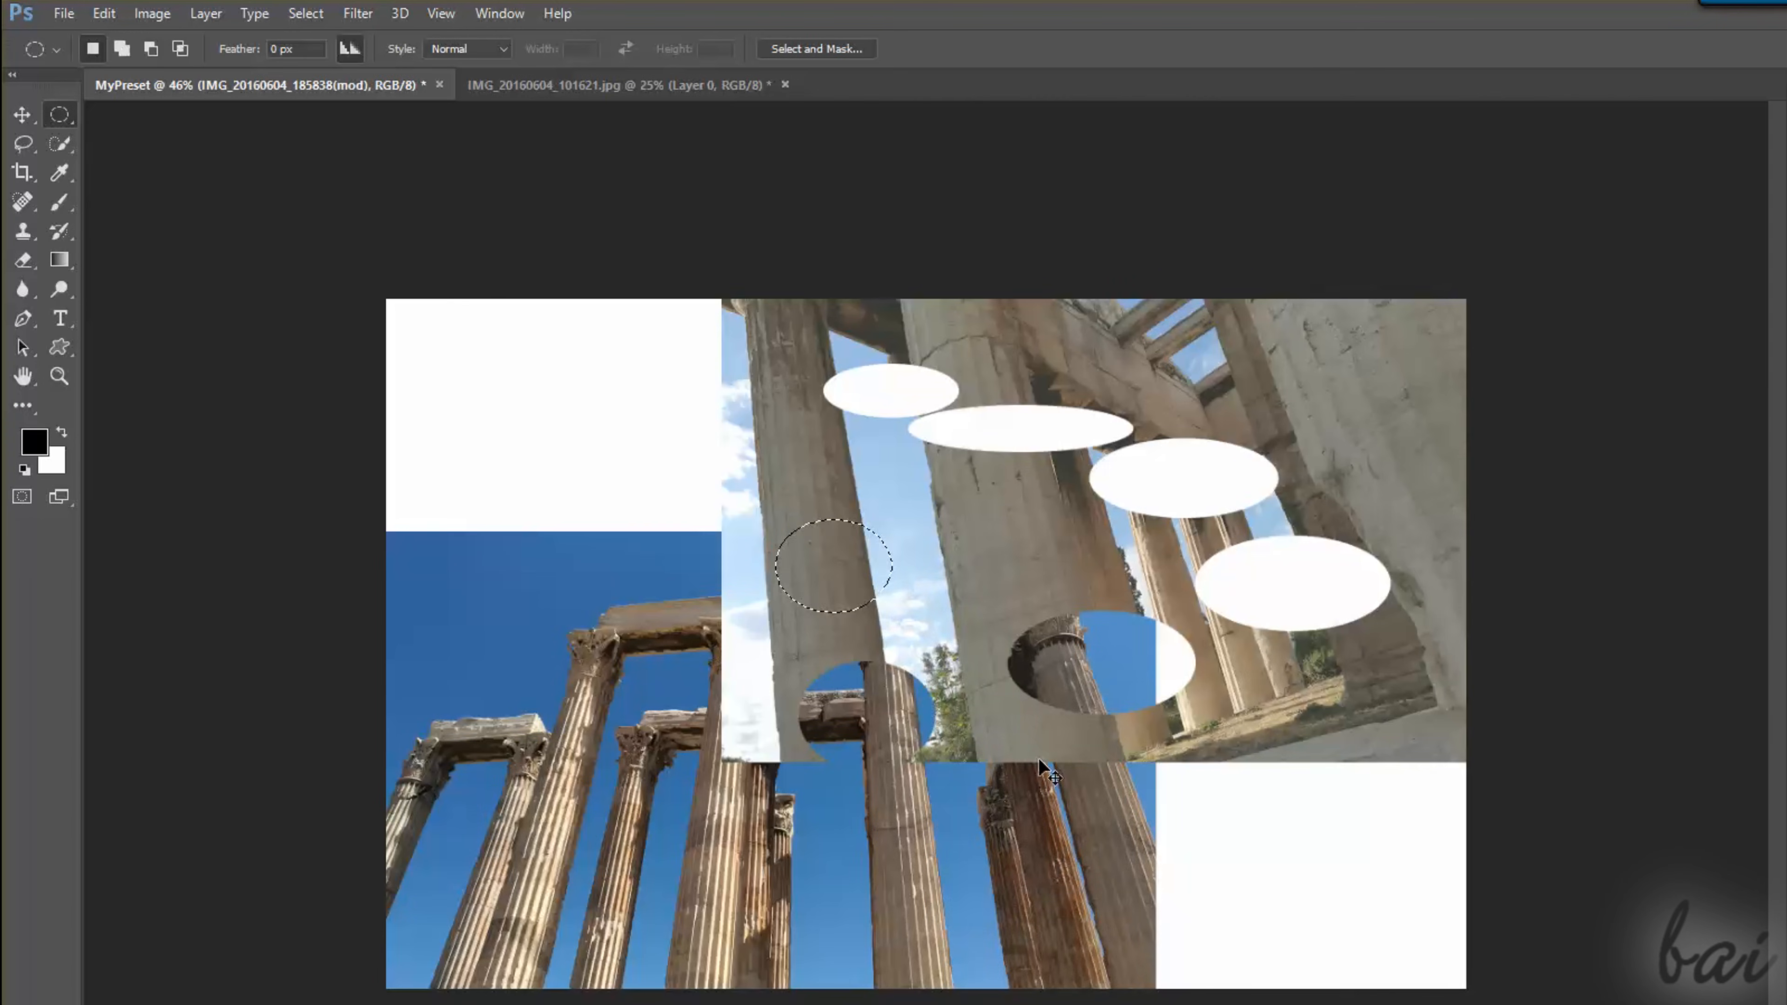
Cut the small ellipse out of the upper photo's first column, and alternate between undoing and redoing that last cut
key(ctrl+x)
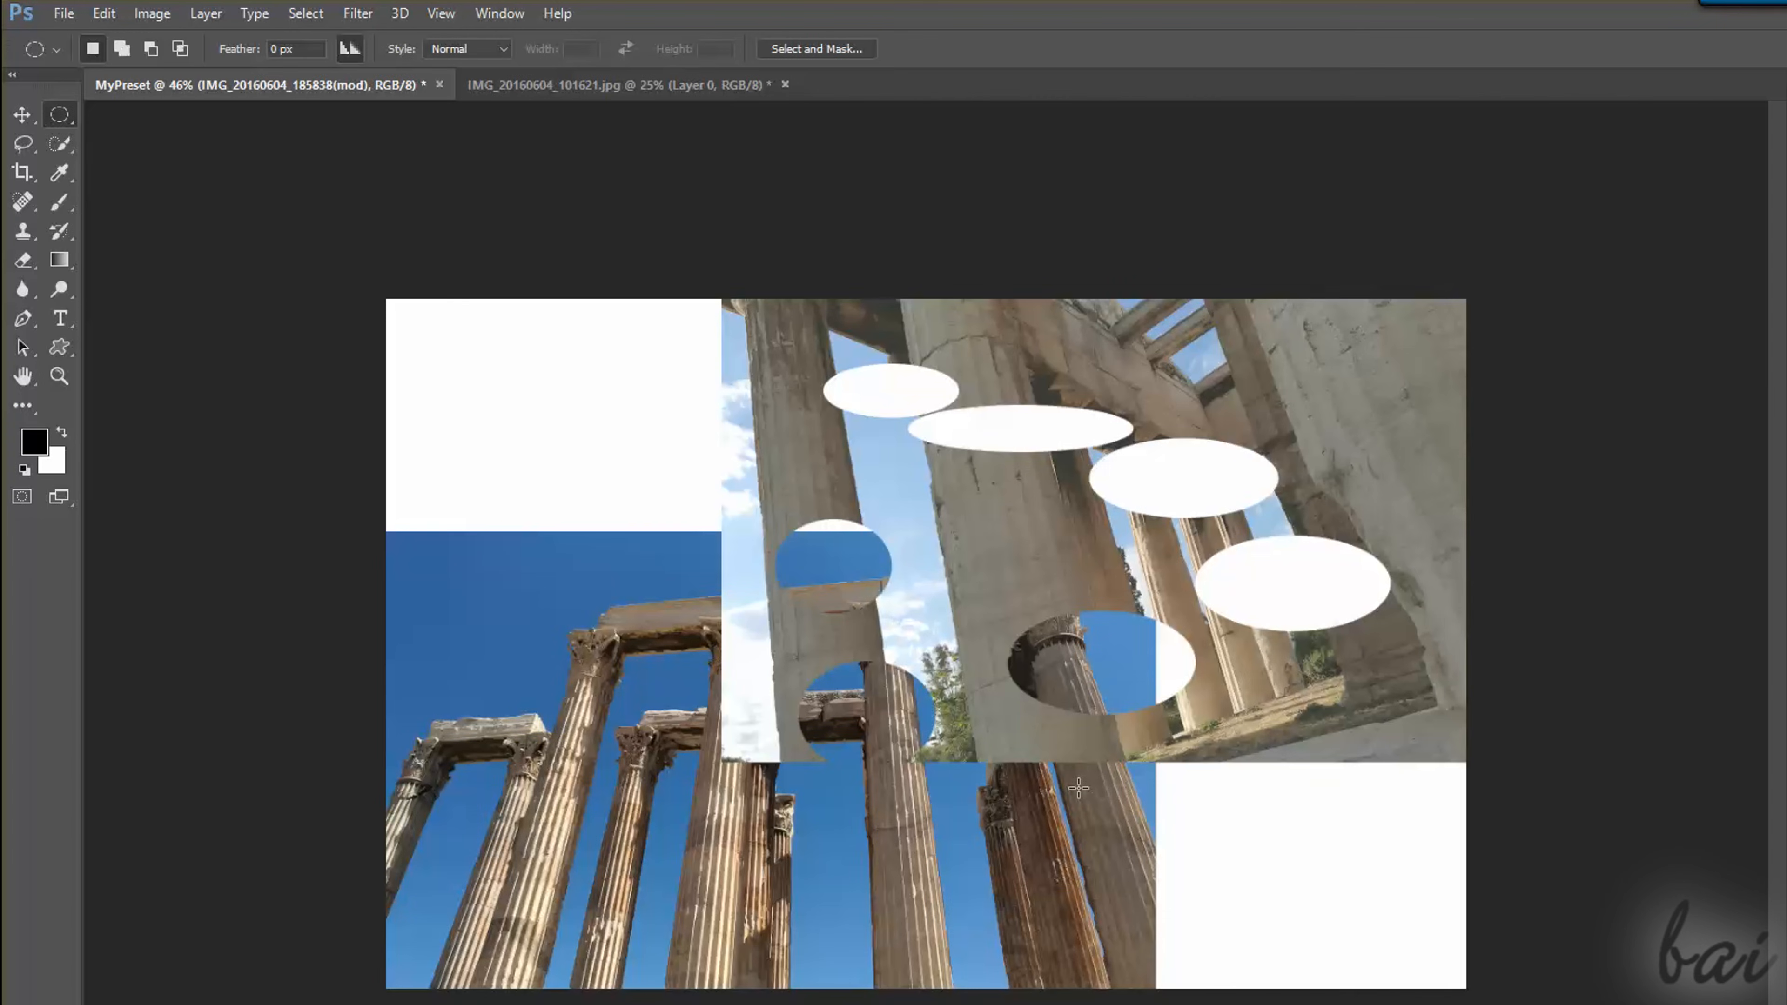
key(ctrl+z)
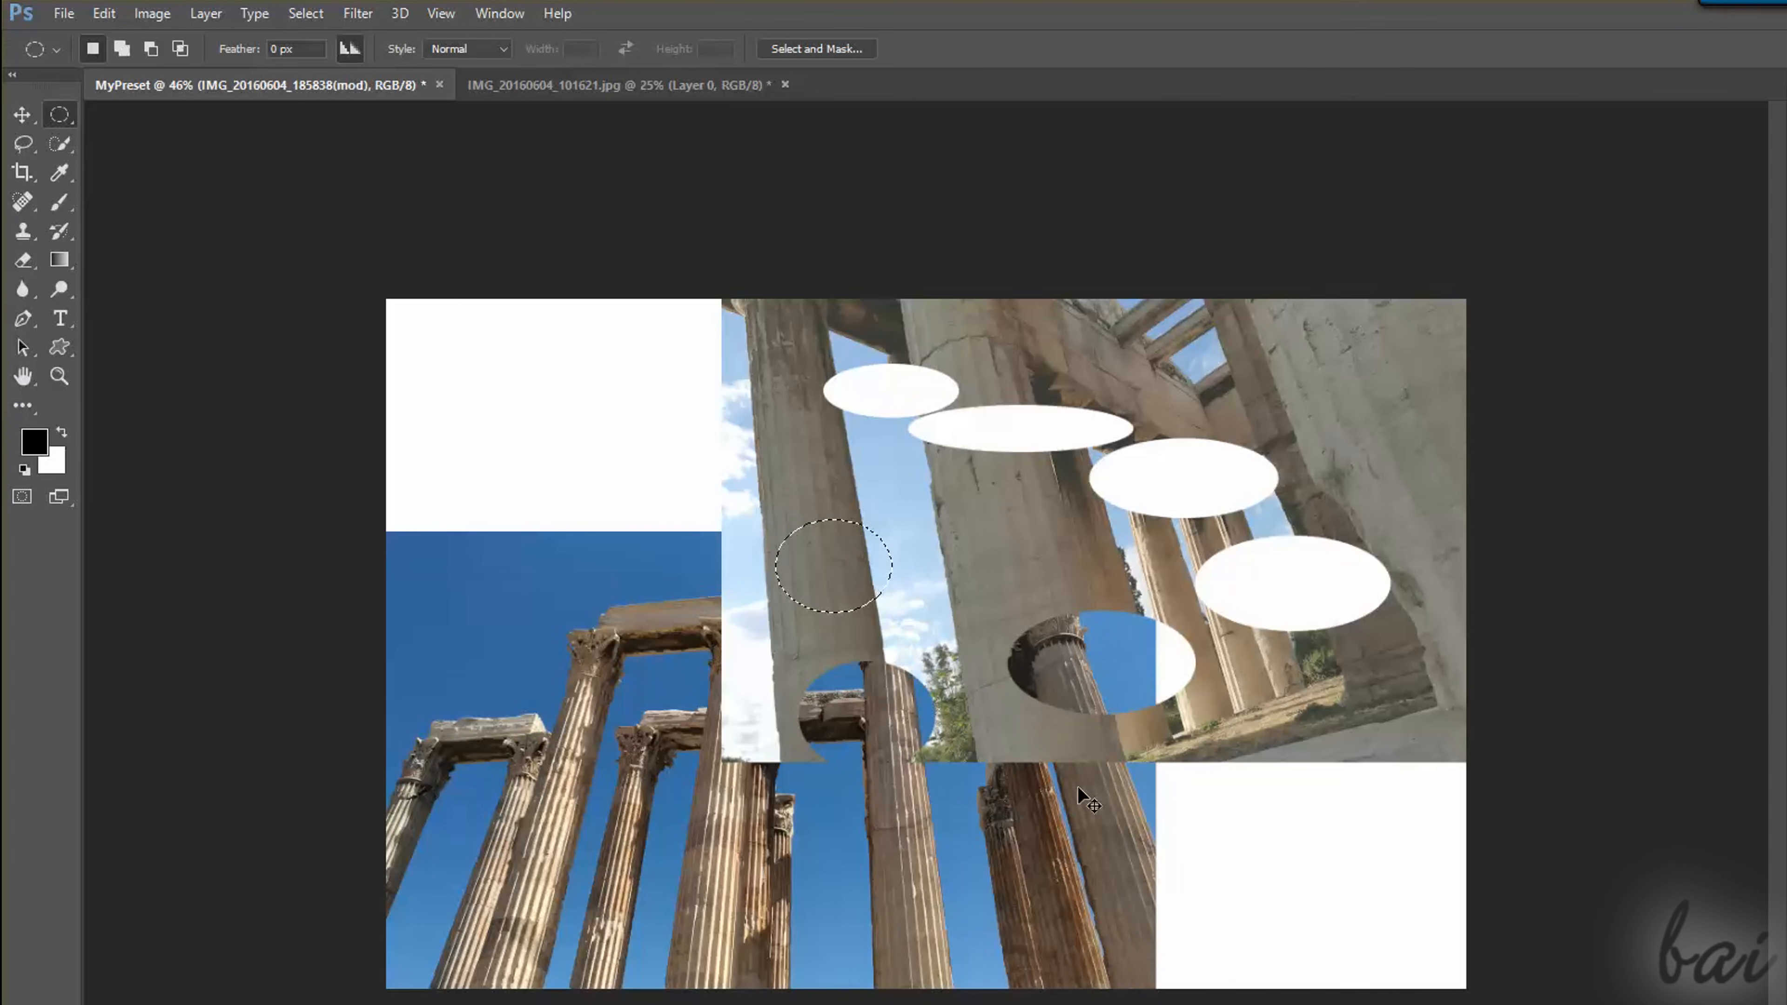
key(ctrl+z)
key(ctrl+z)
key(ctrl+z)
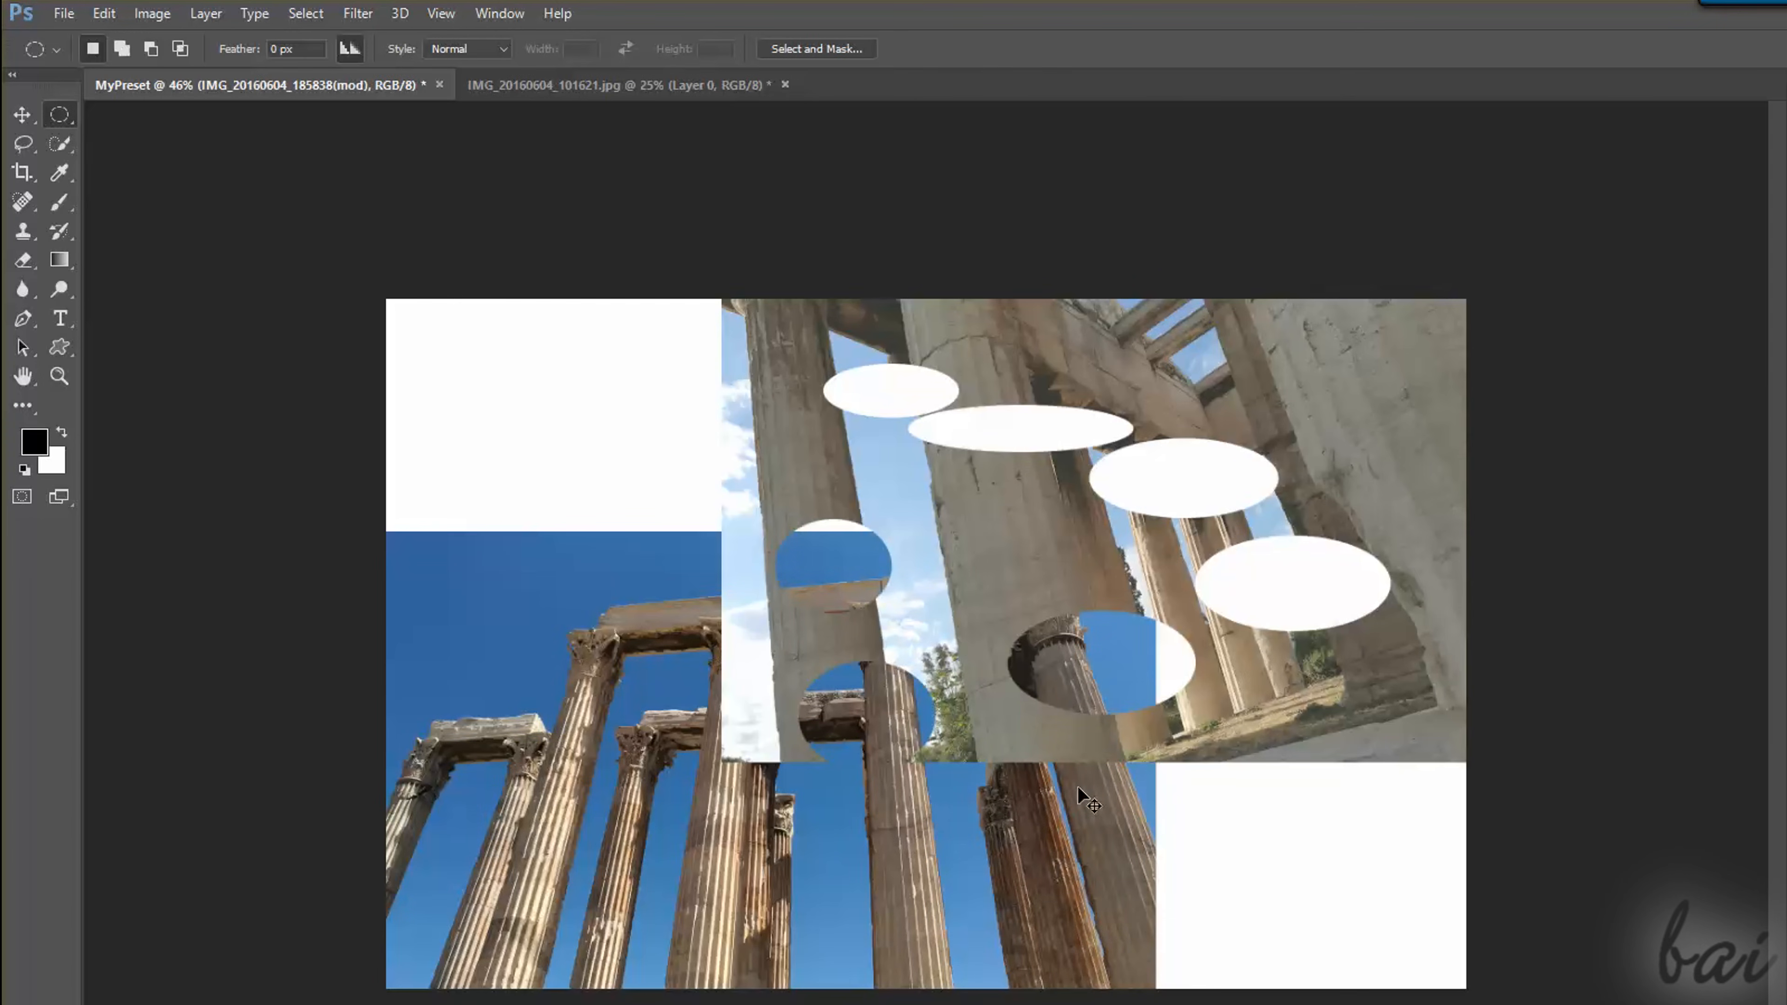
key(ctrl+z)
key(ctrl+z)
Show the History panel and return the document to the state with the large elliptical selection and no holes
click(509, 16)
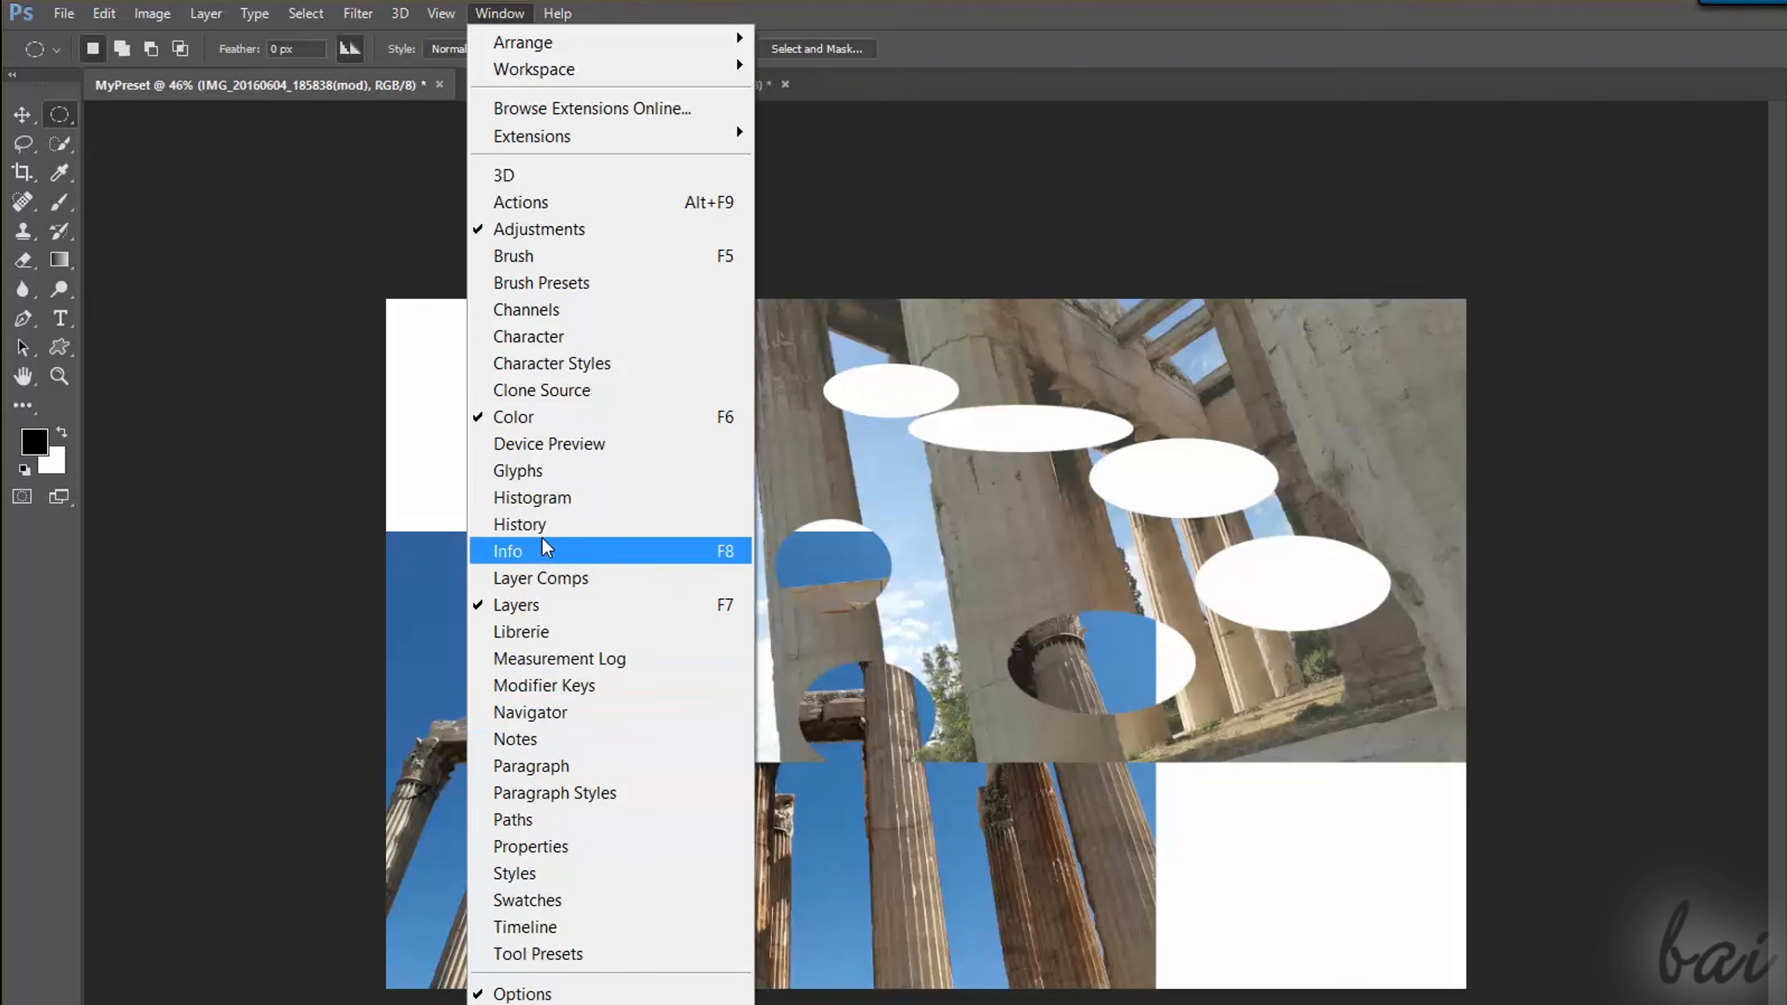
click(520, 524)
drag(1679, 737, 1677, 398)
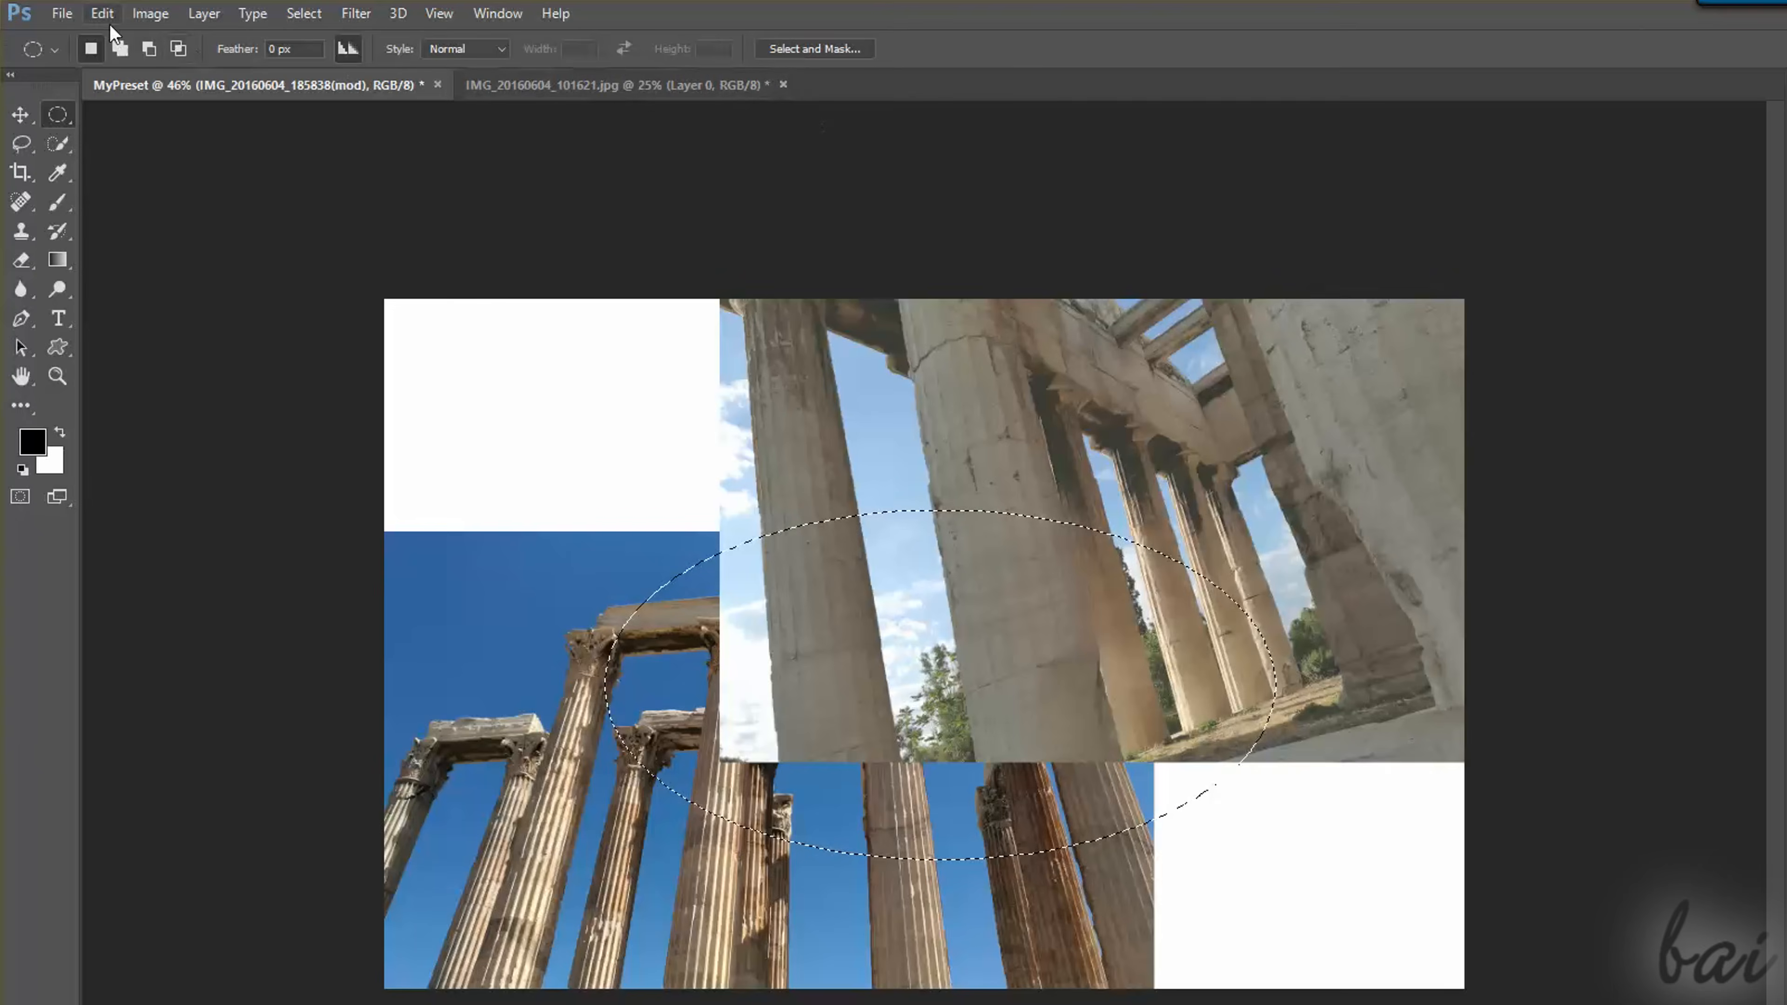
Try cutting the large elliptical selection out of the IMG_20160604_185838(mod) layer
click(103, 14)
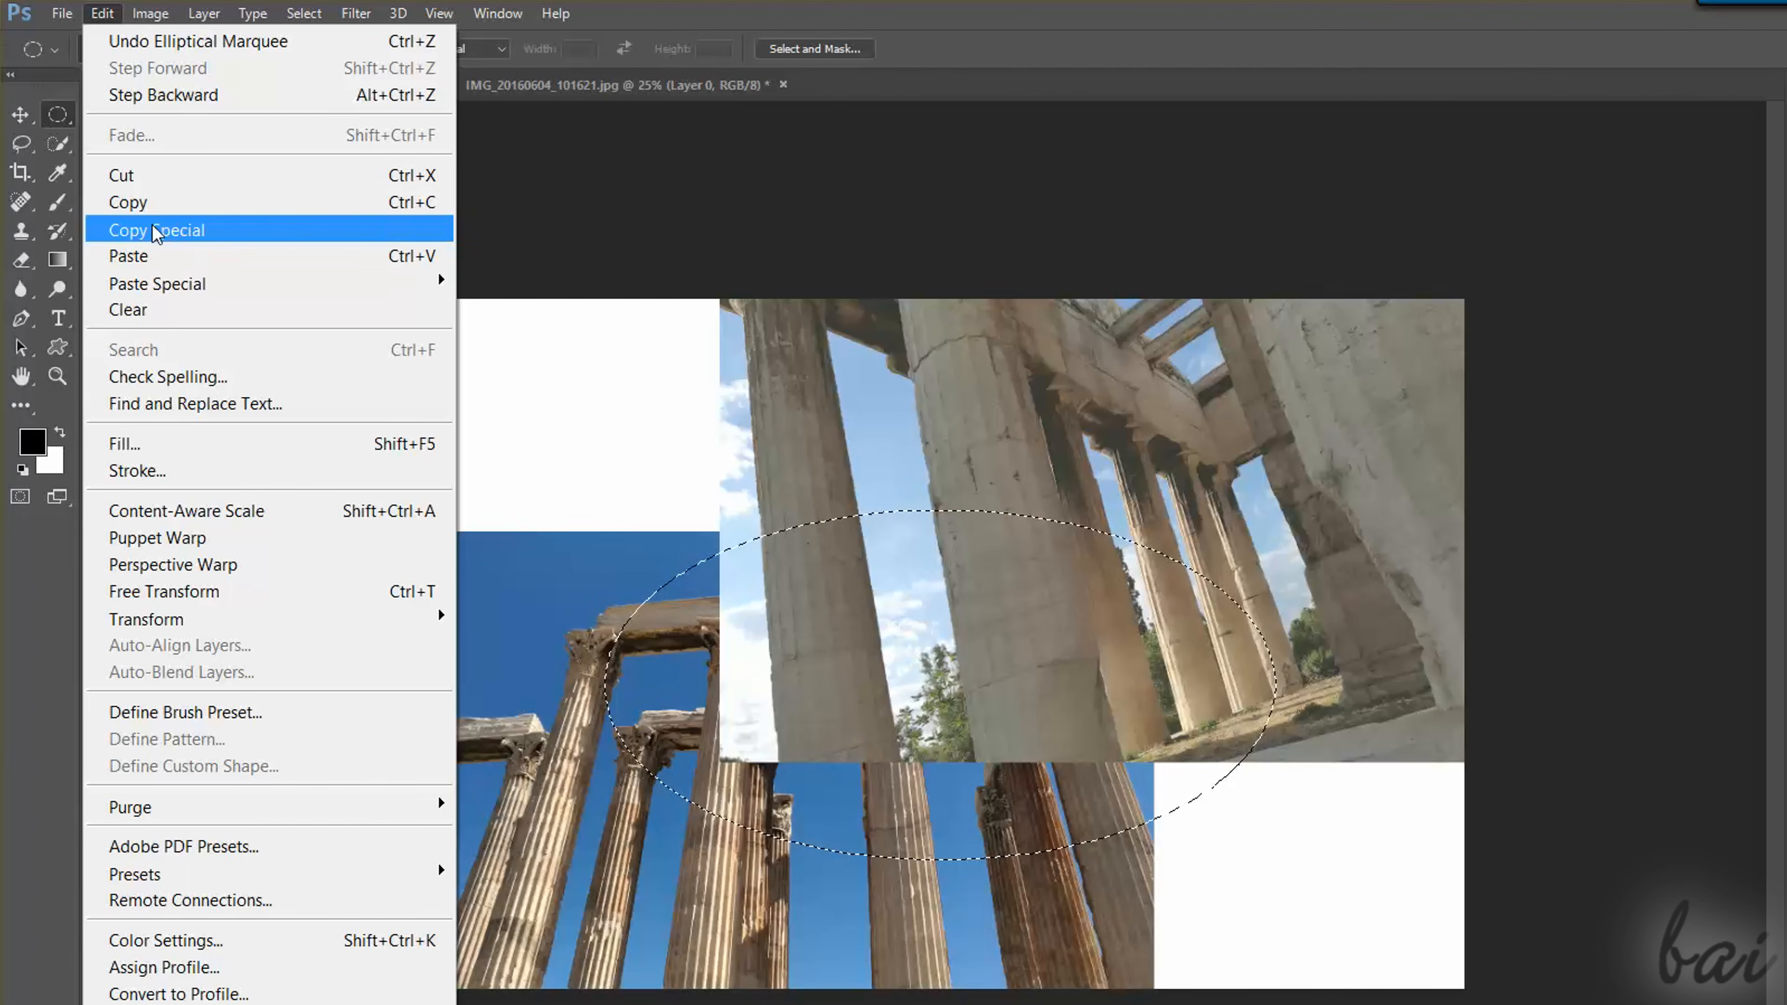
click(156, 180)
Copy the elliptical selection merged from all visible layers, paste it and move the pasted piece sideways
click(101, 13)
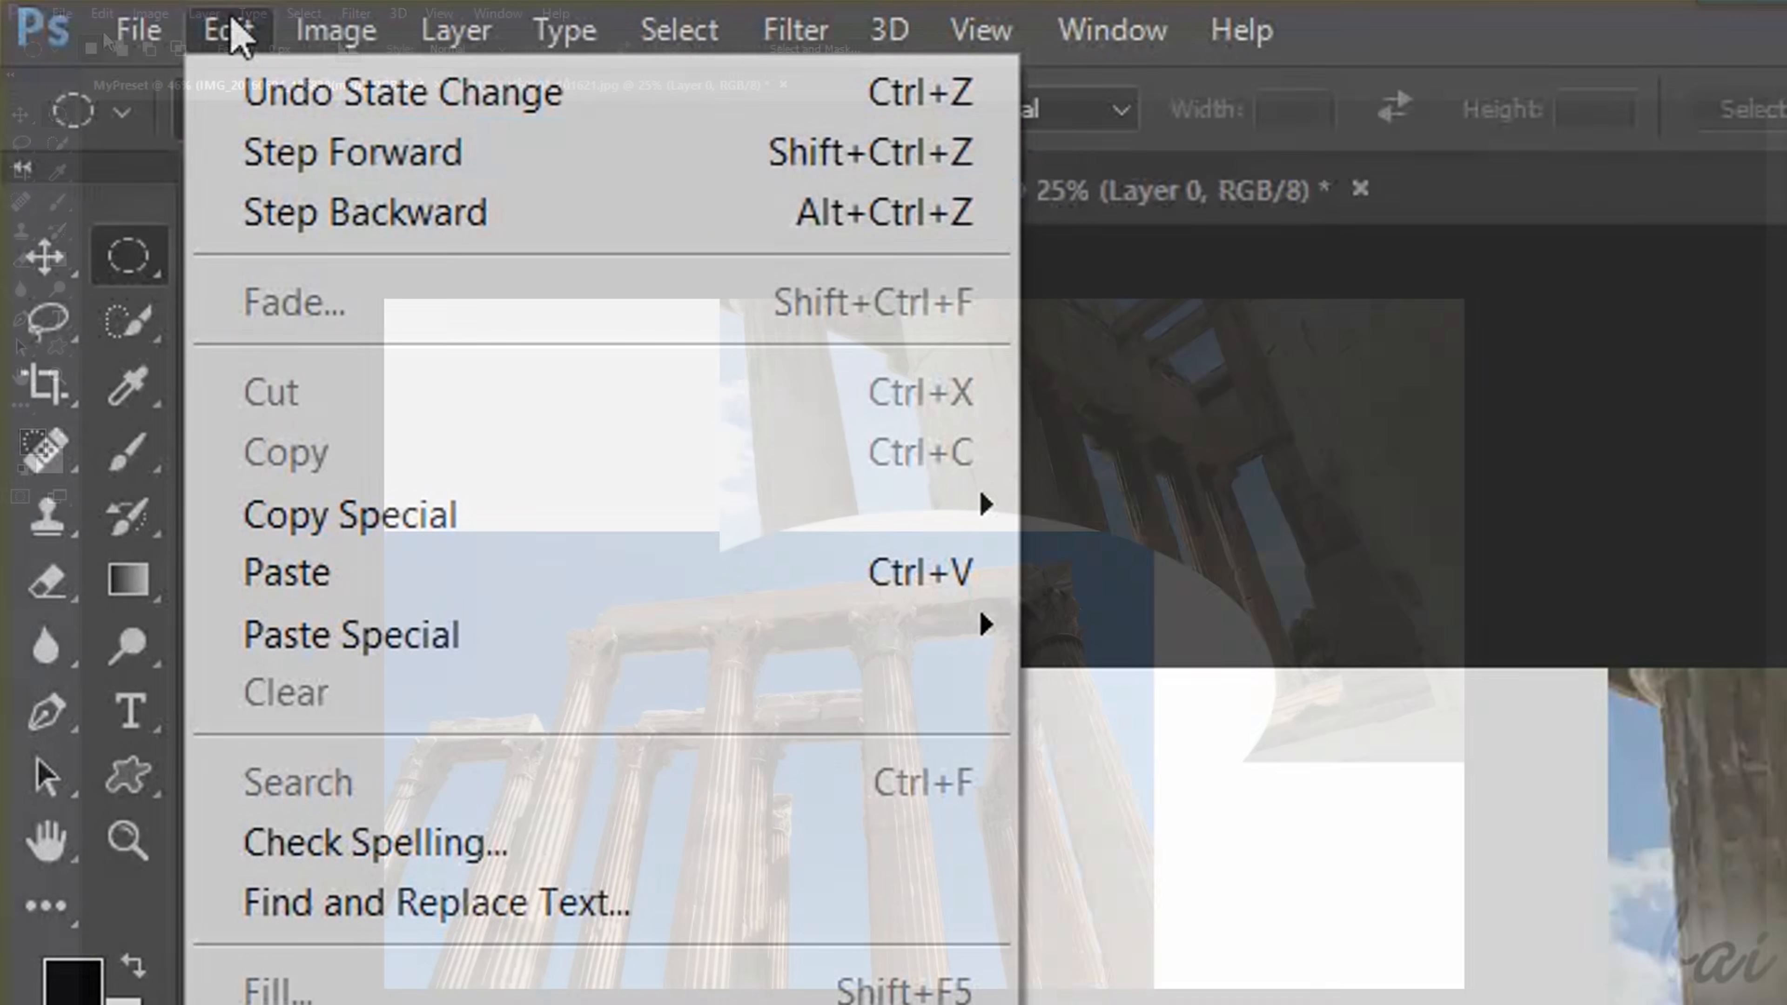
mouse_move(203, 233)
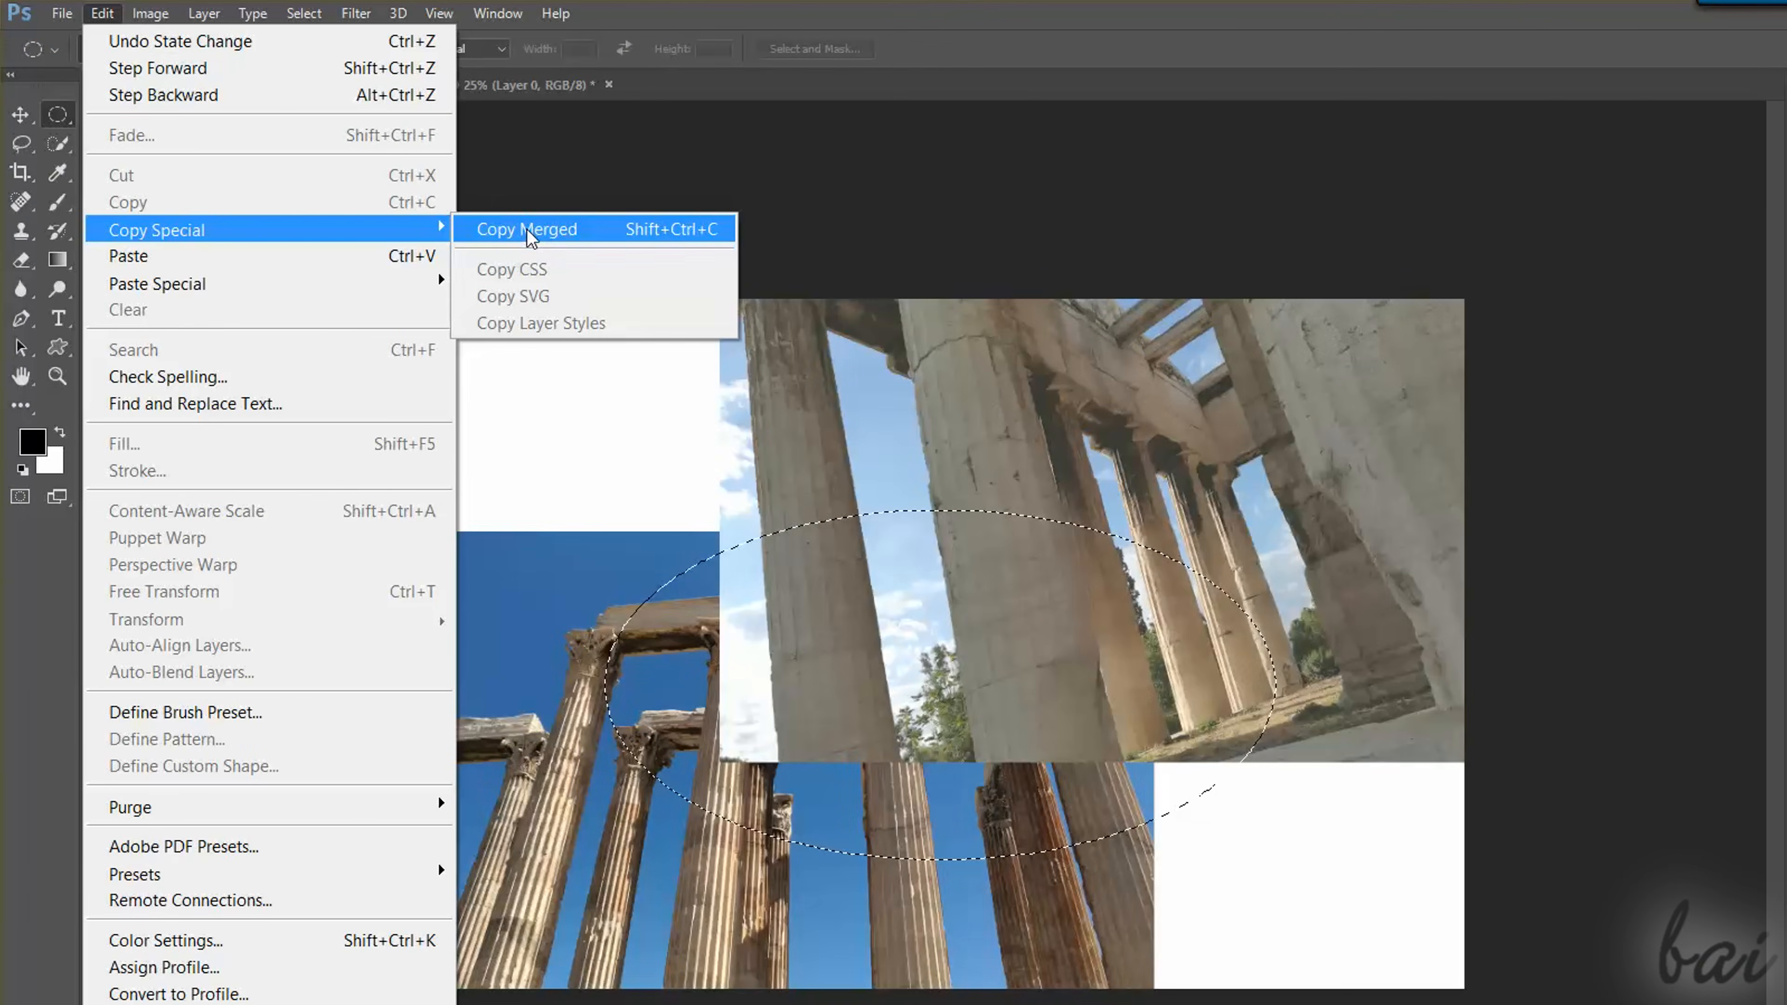
click(1188, 531)
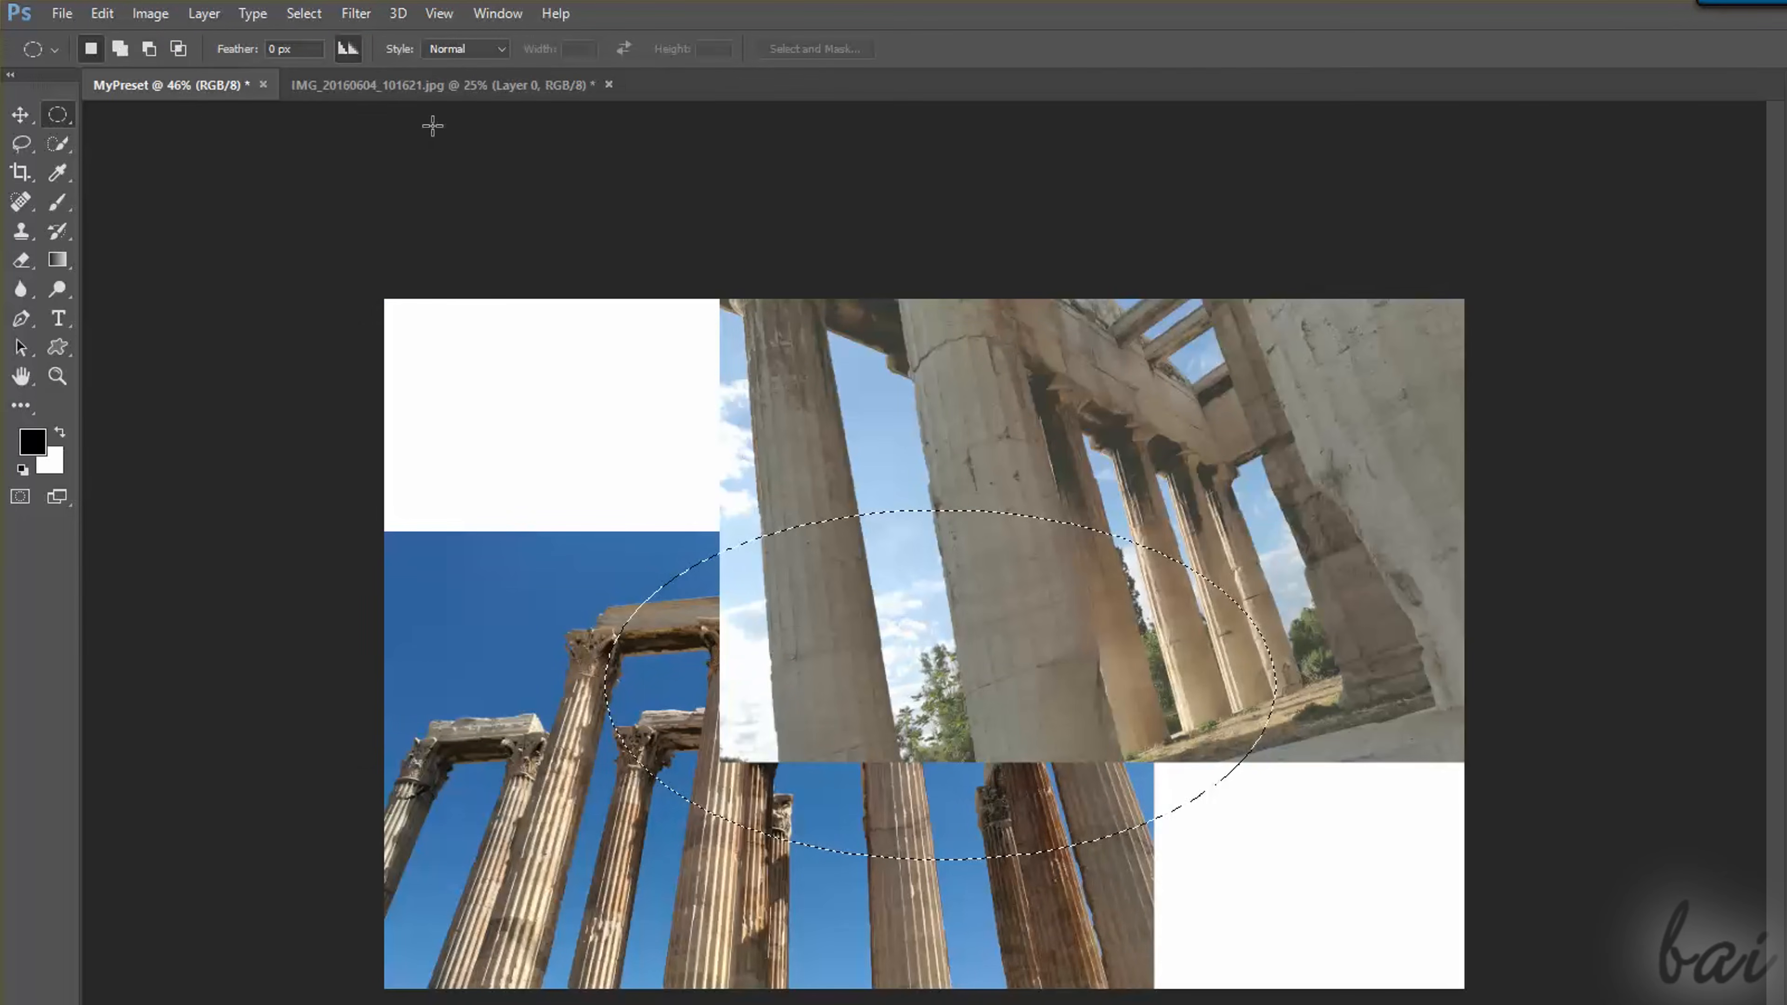
click(100, 17)
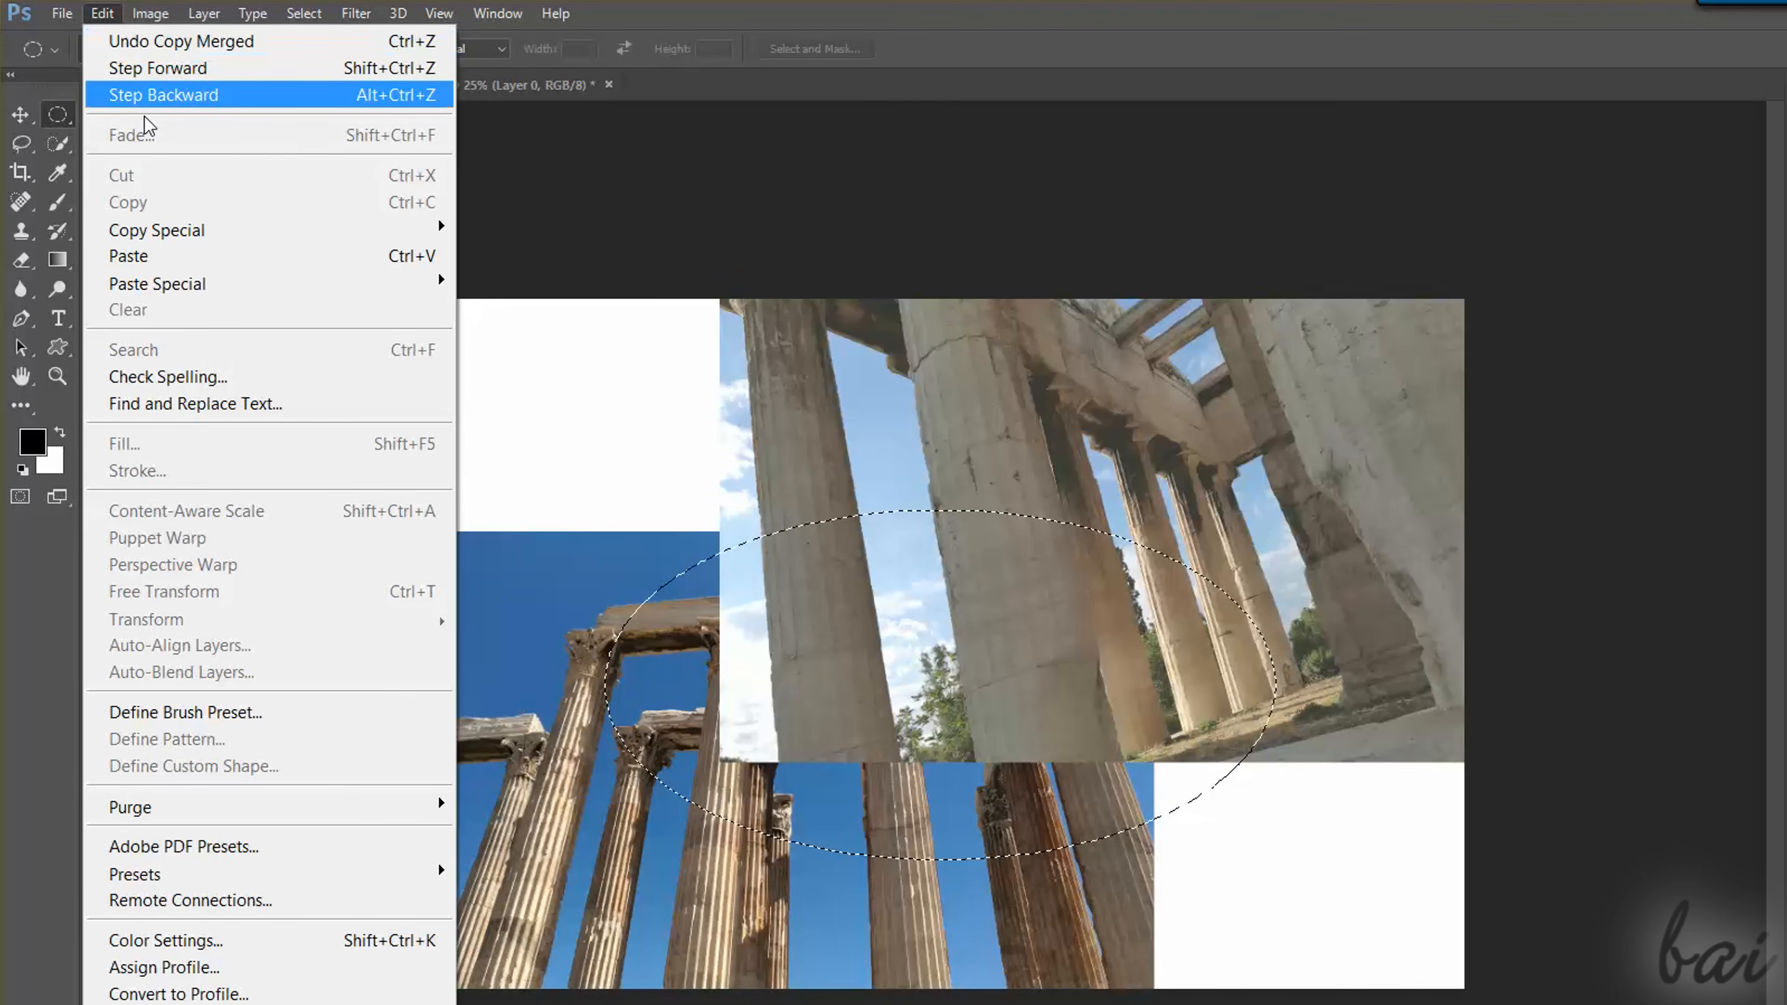
click(175, 257)
drag(814, 680, 956, 676)
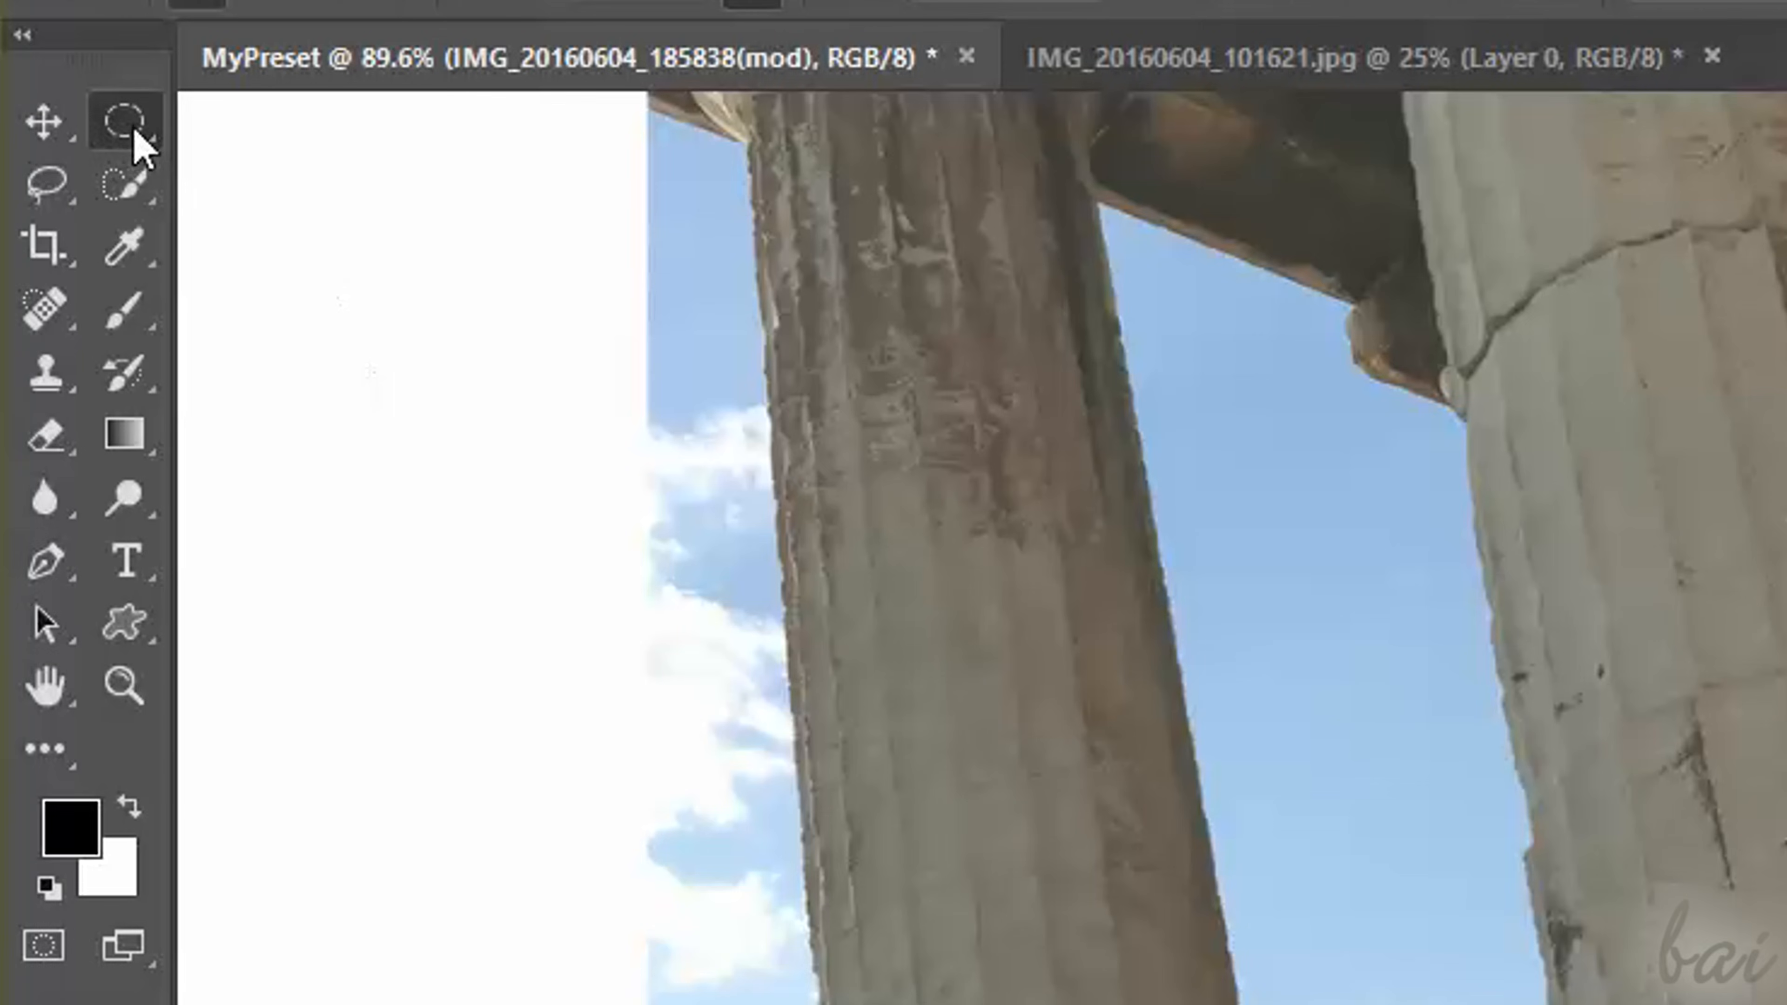
right_click(134, 130)
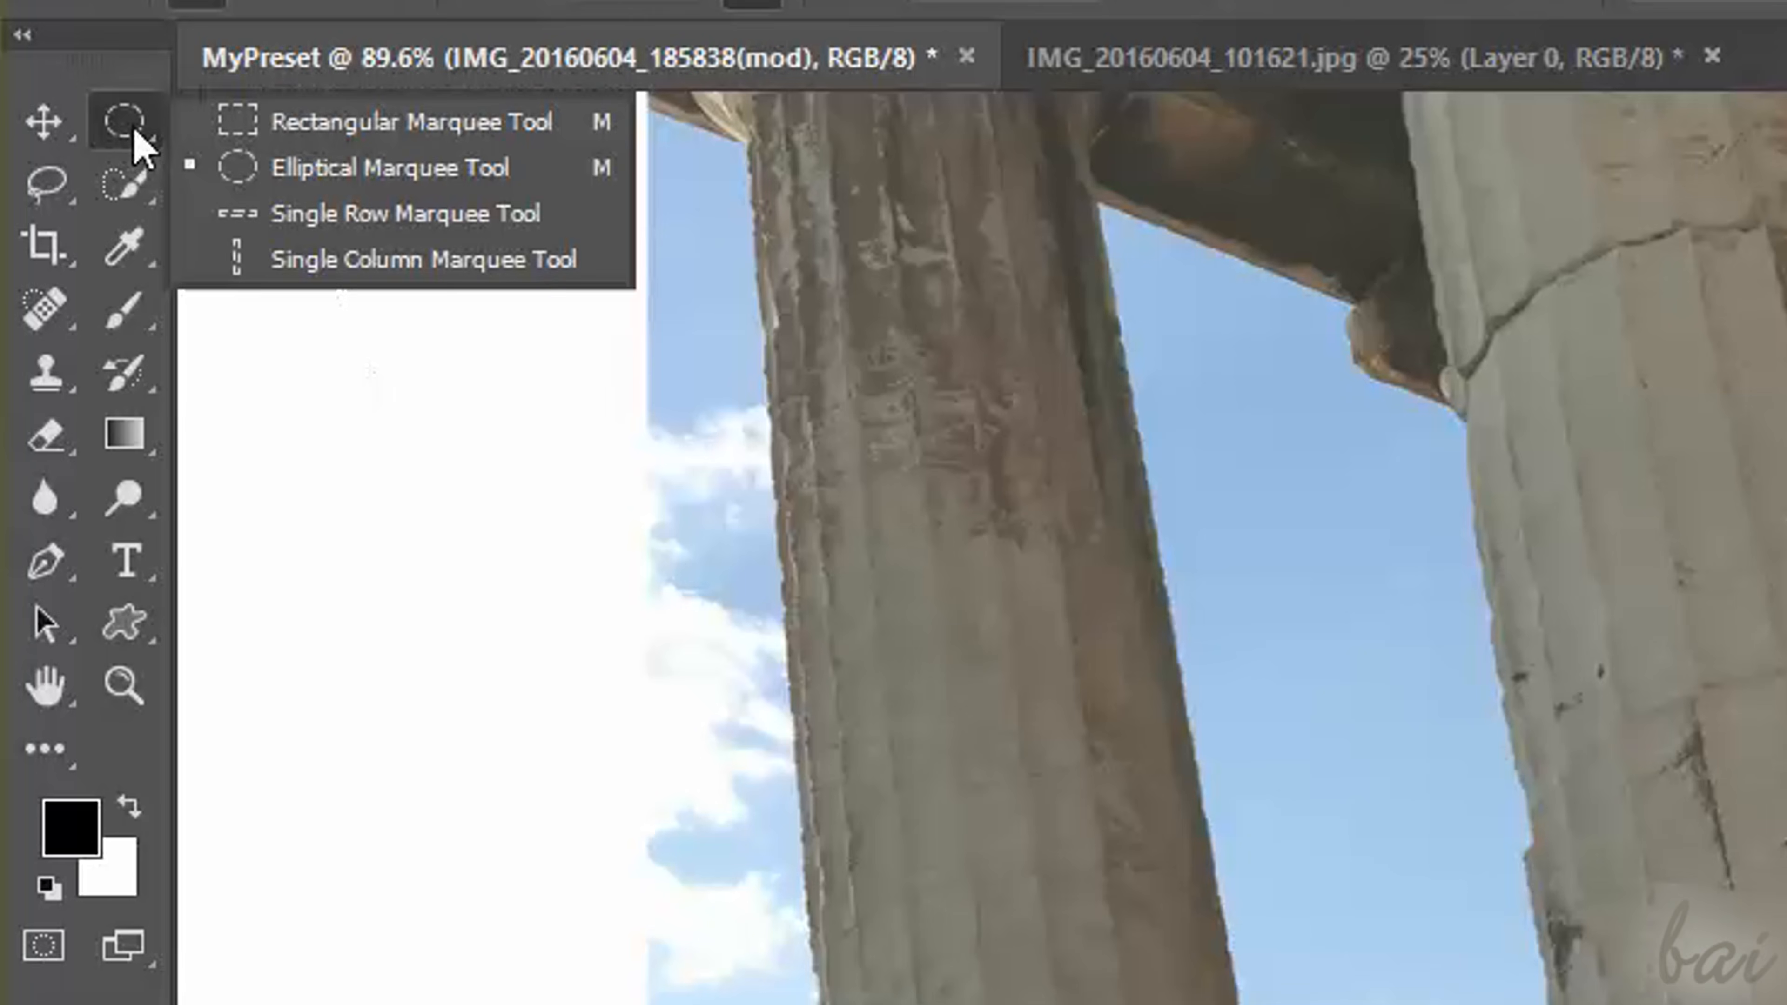
right_click(68, 187)
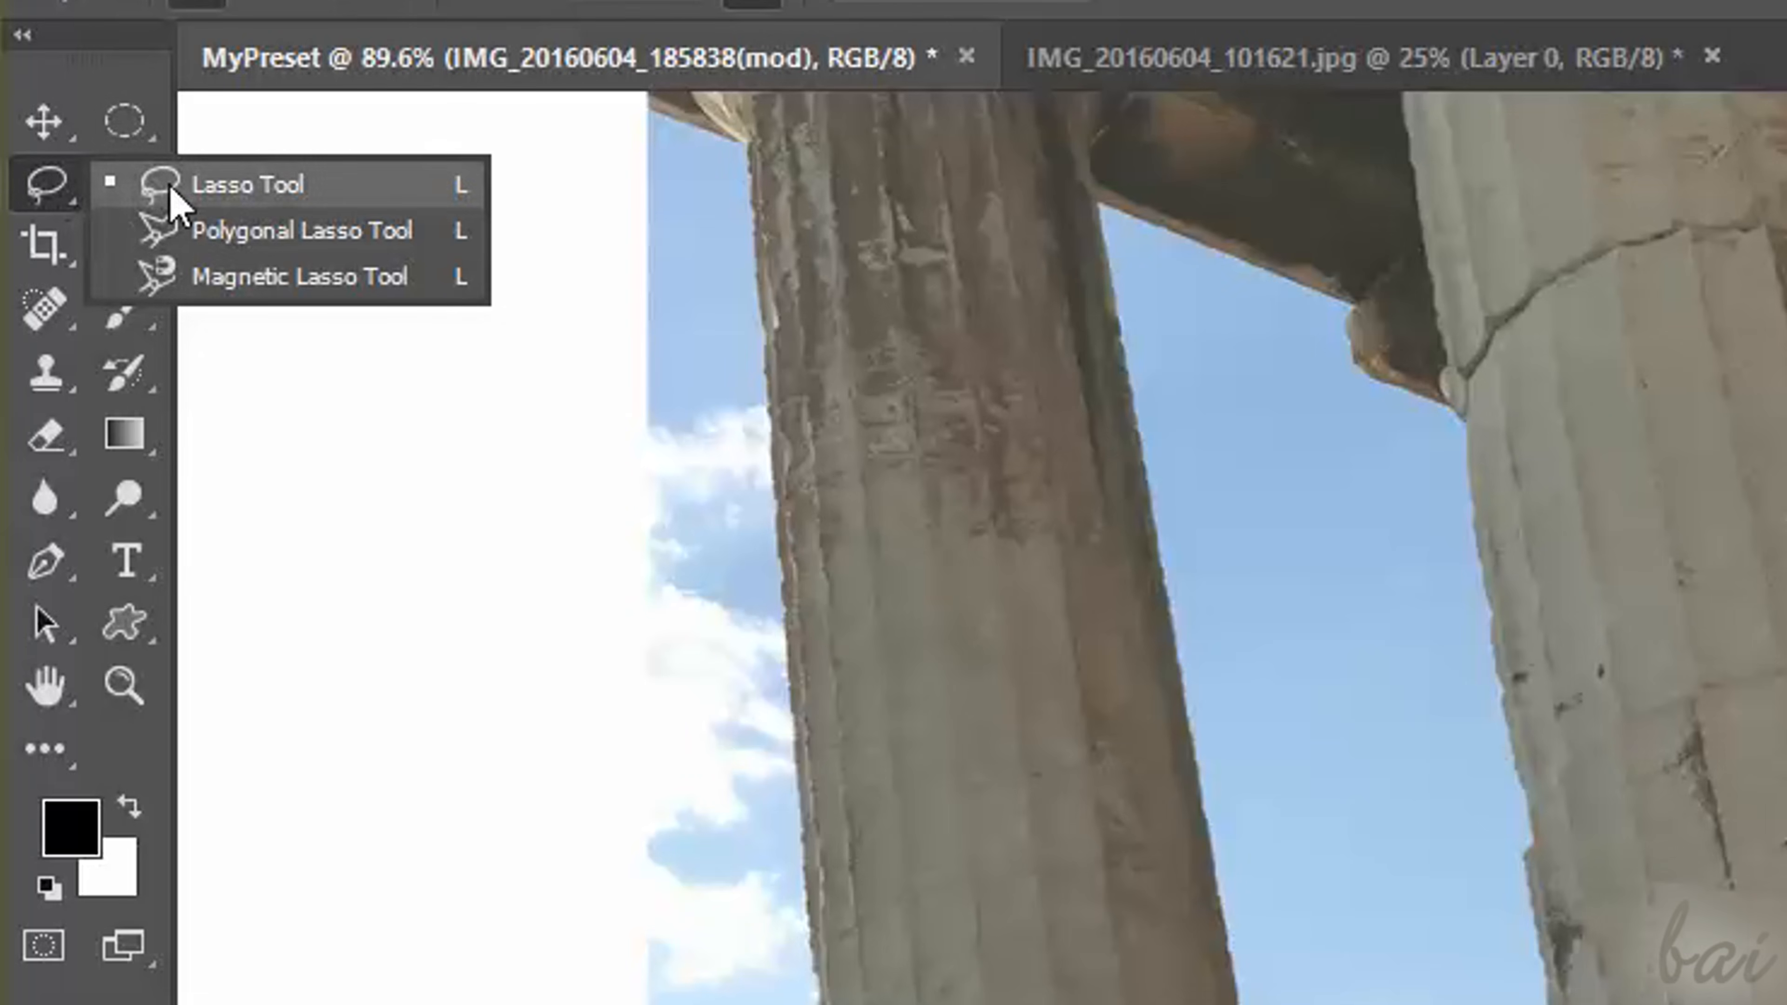
right_click(124, 184)
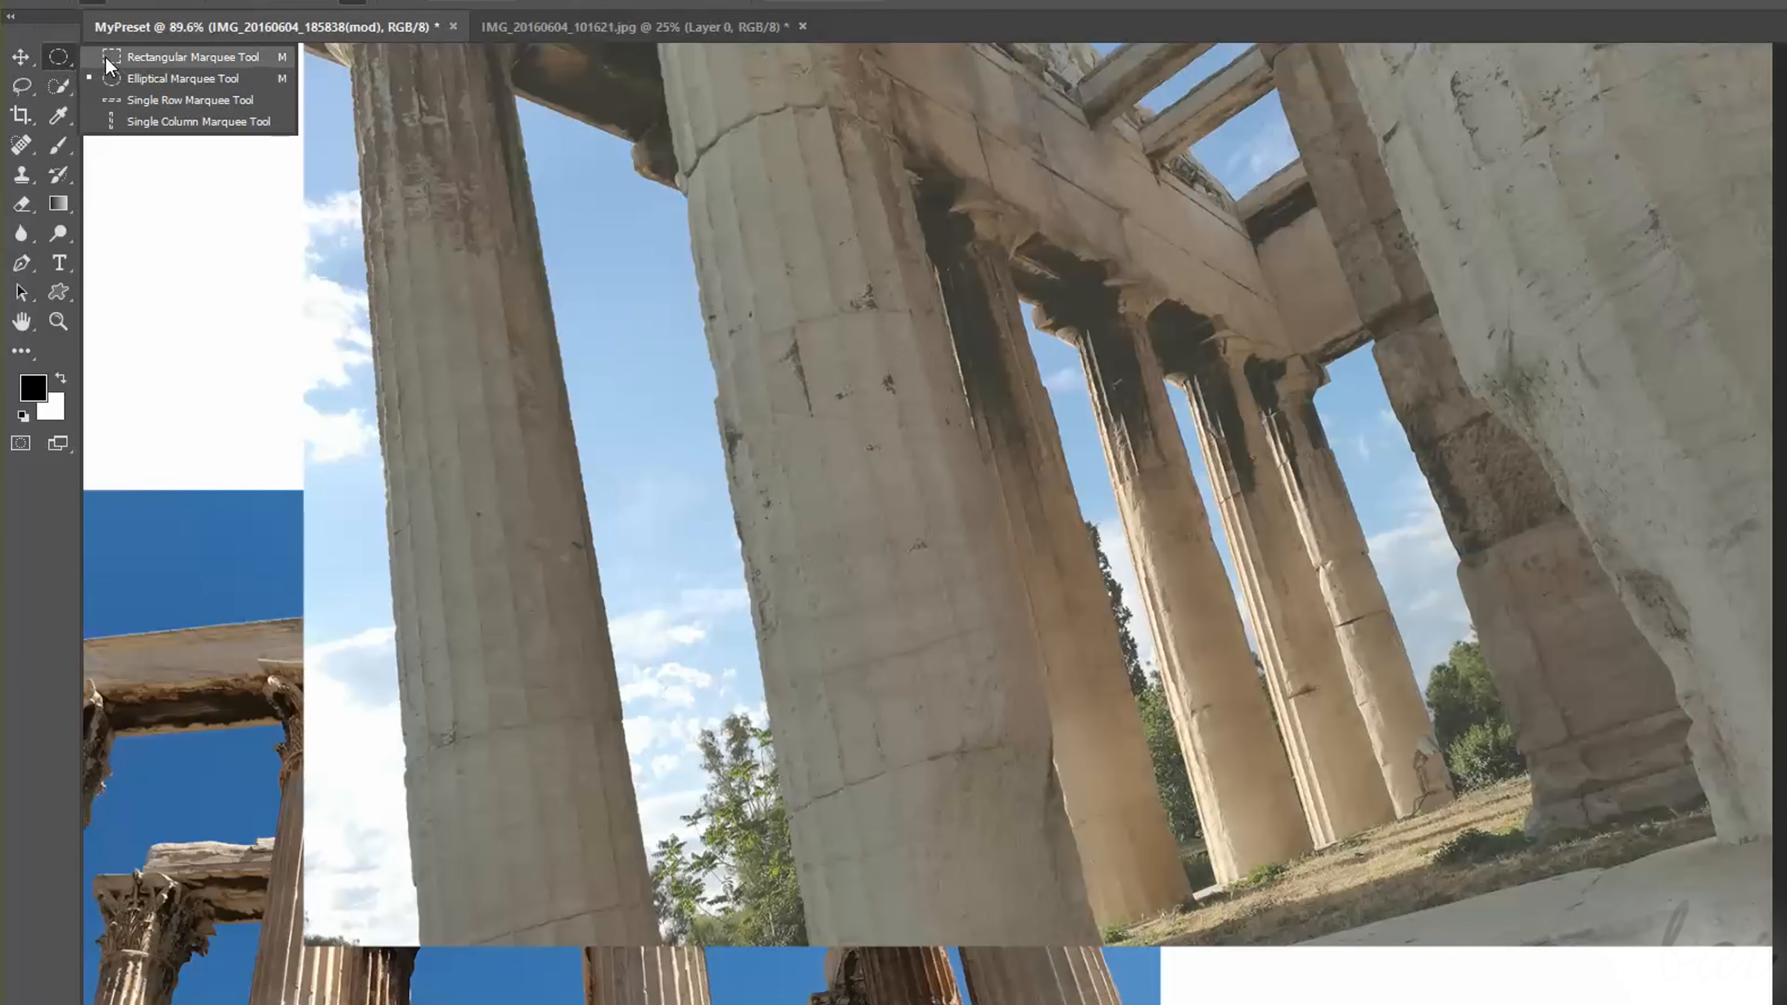
Draw a large rectangular selection over the middle column and the thinner columns with the Rectangular Marquee Tool
click(104, 58)
right_click(64, 57)
click(133, 57)
drag(836, 218, 1572, 622)
Switch to the Elliptical Marquee Tool and draw a wide elliptical selection across the thin columns and the stone wall
right_click(62, 57)
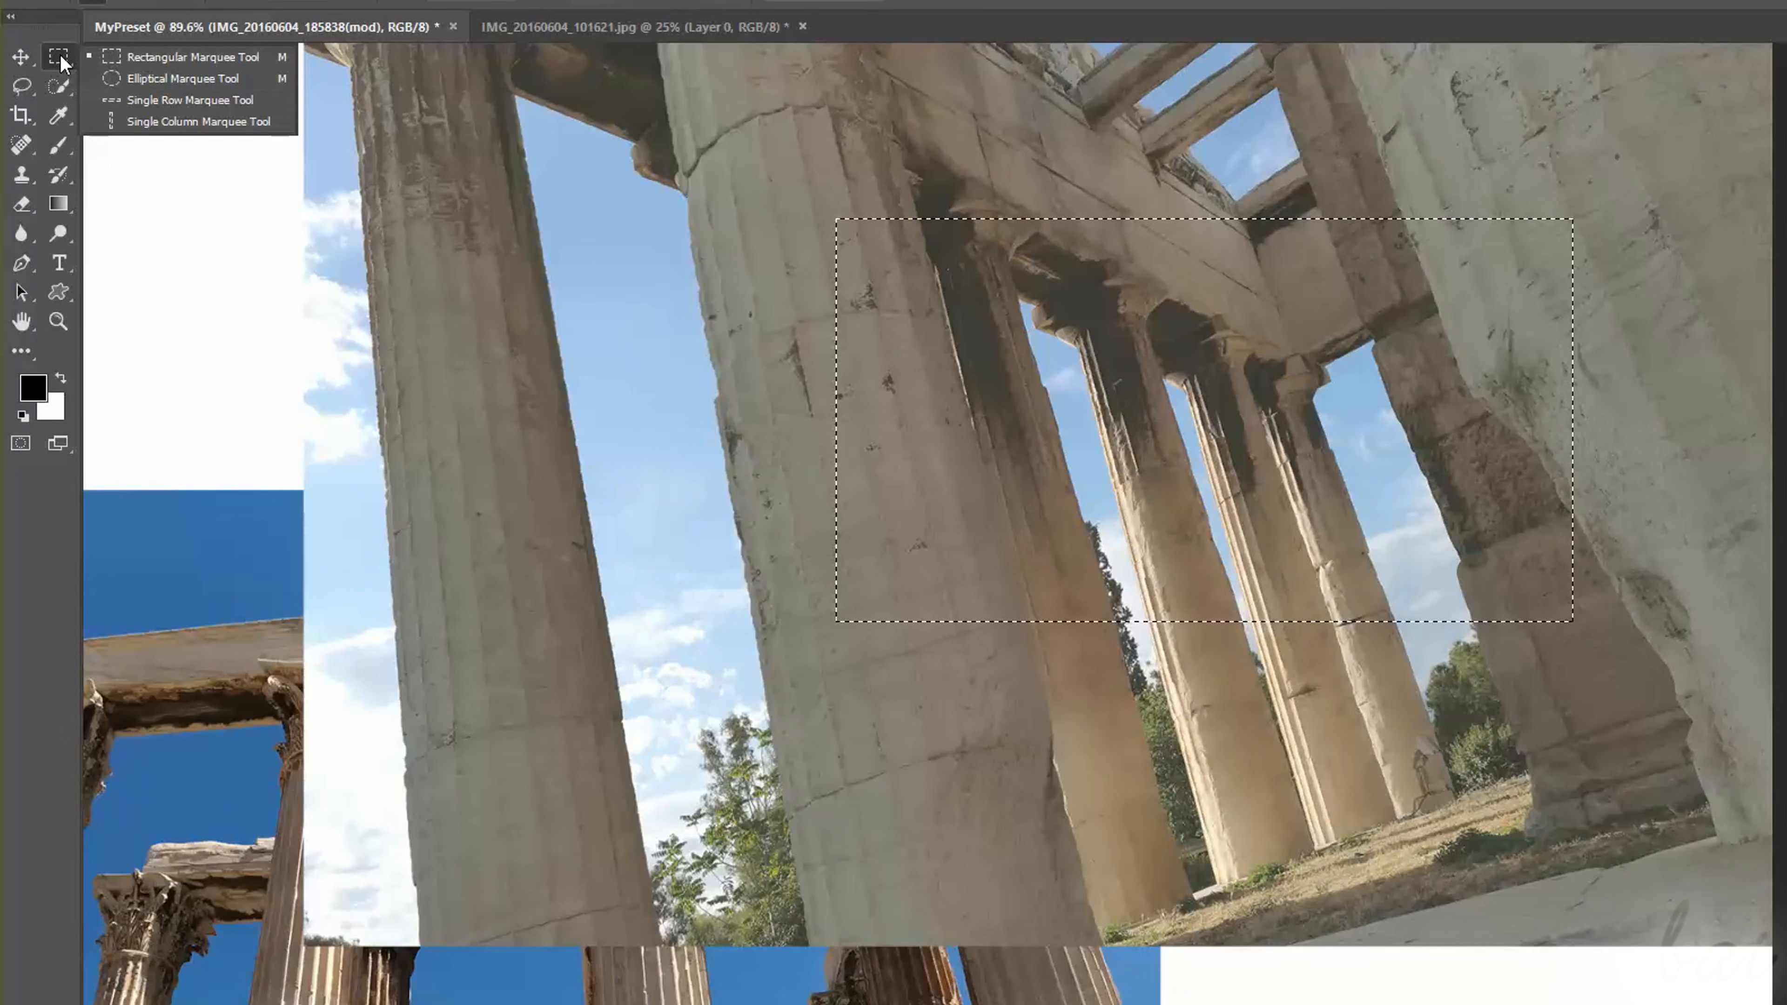
click(135, 79)
drag(668, 254, 1228, 528)
drag(1085, 212, 1688, 484)
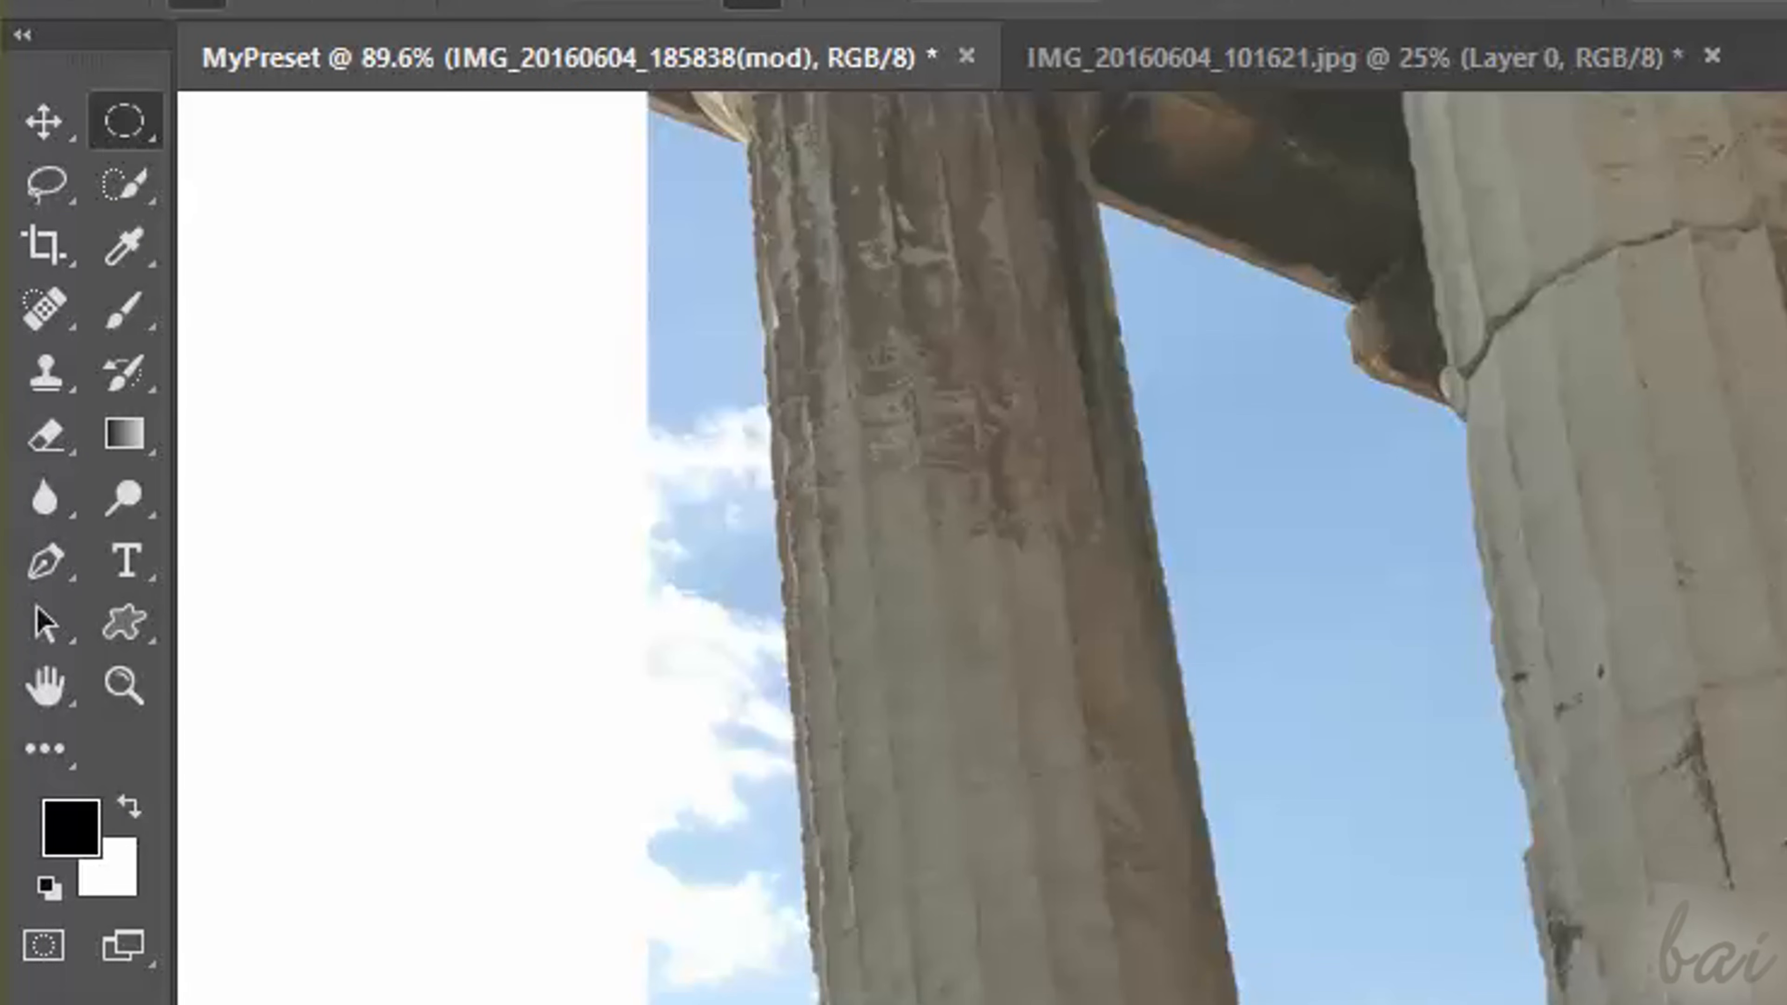
click(136, 138)
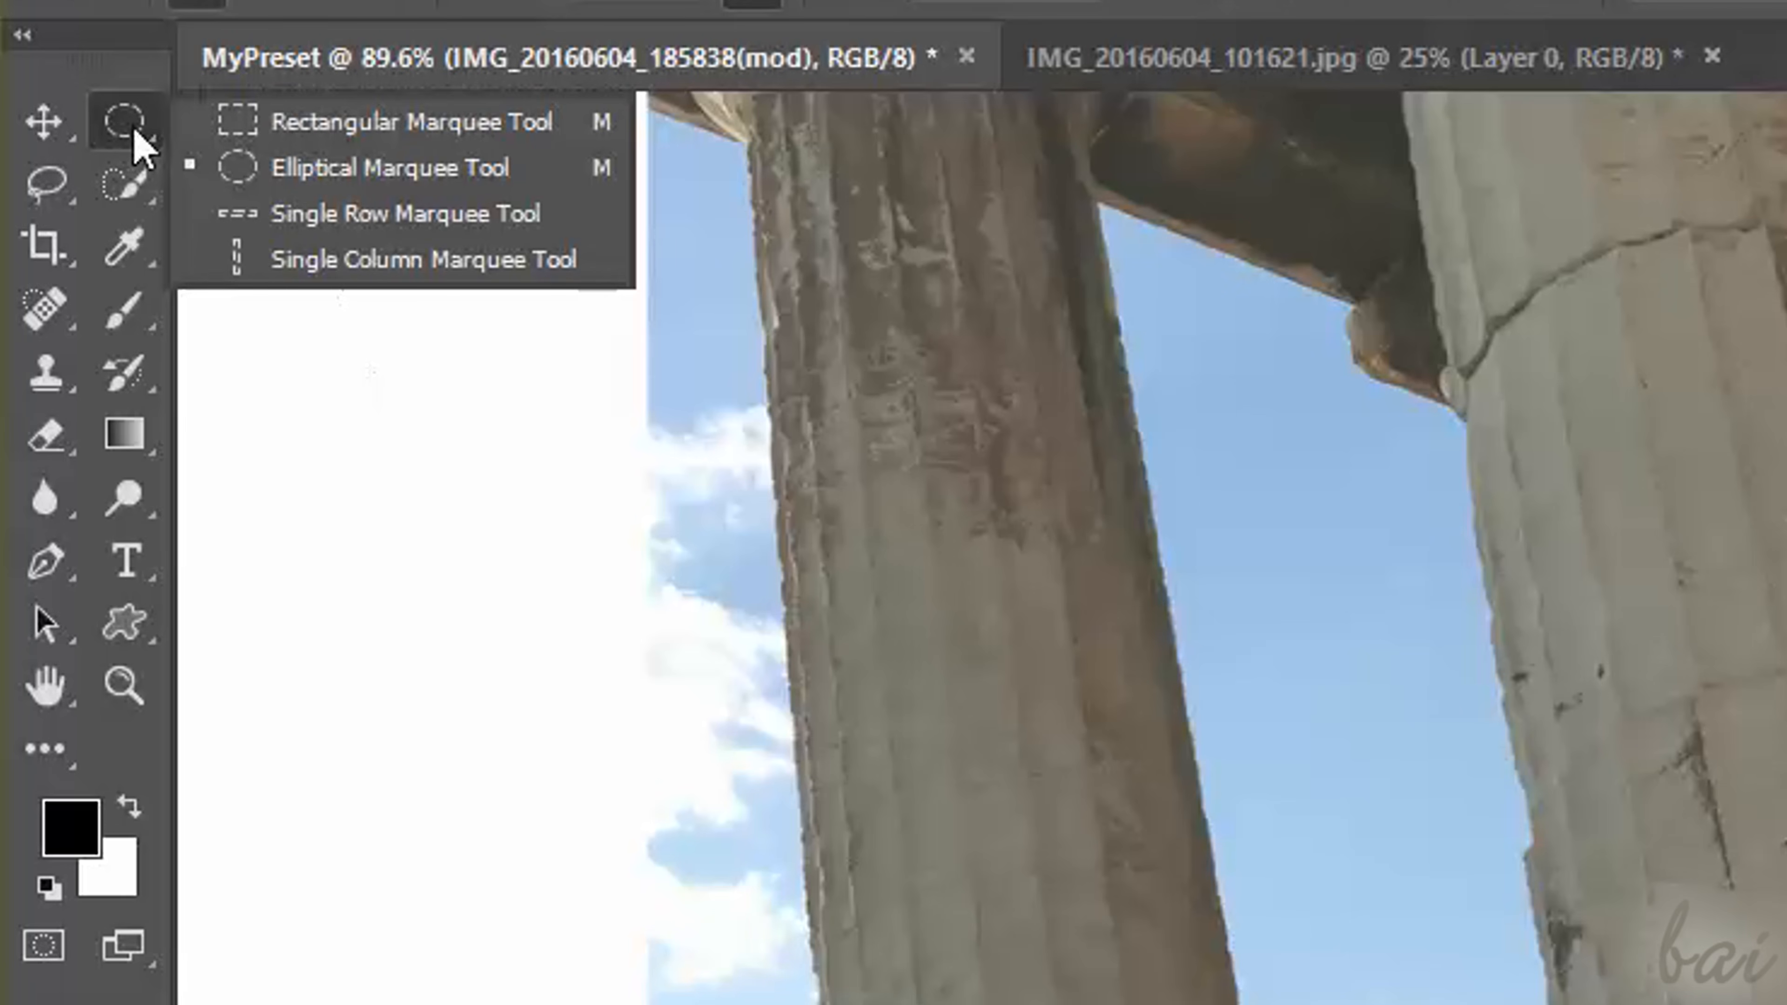
click(232, 137)
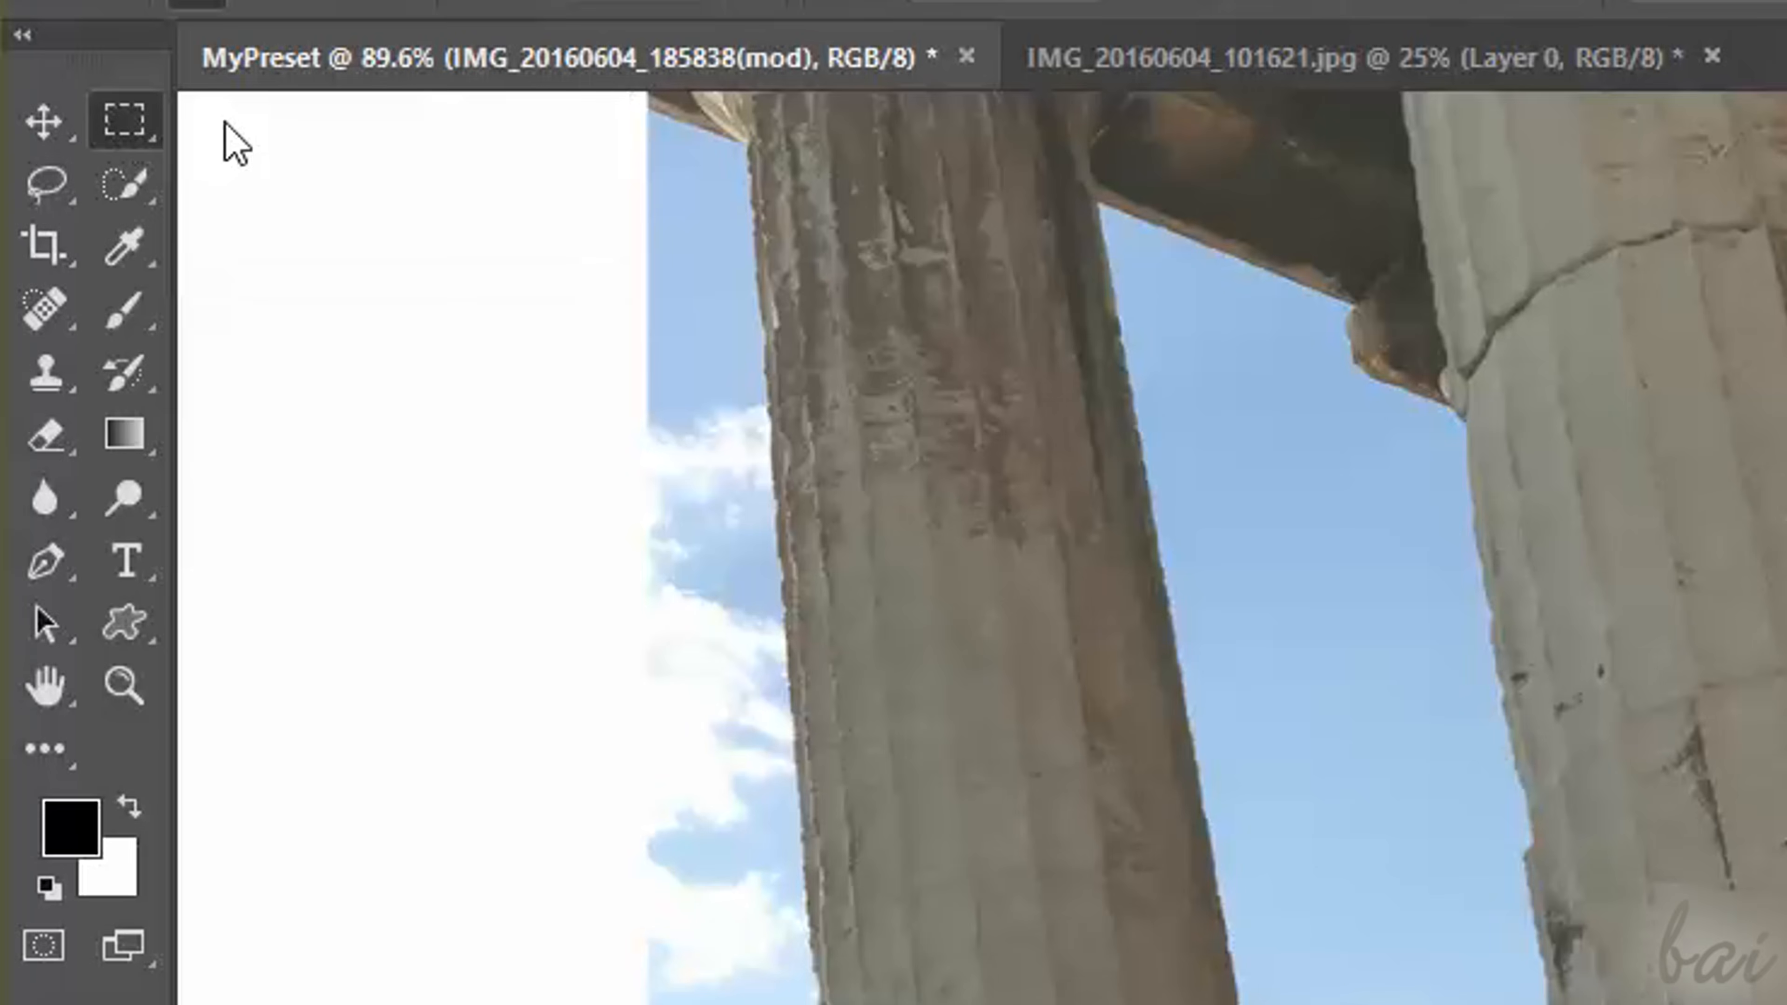
click(141, 121)
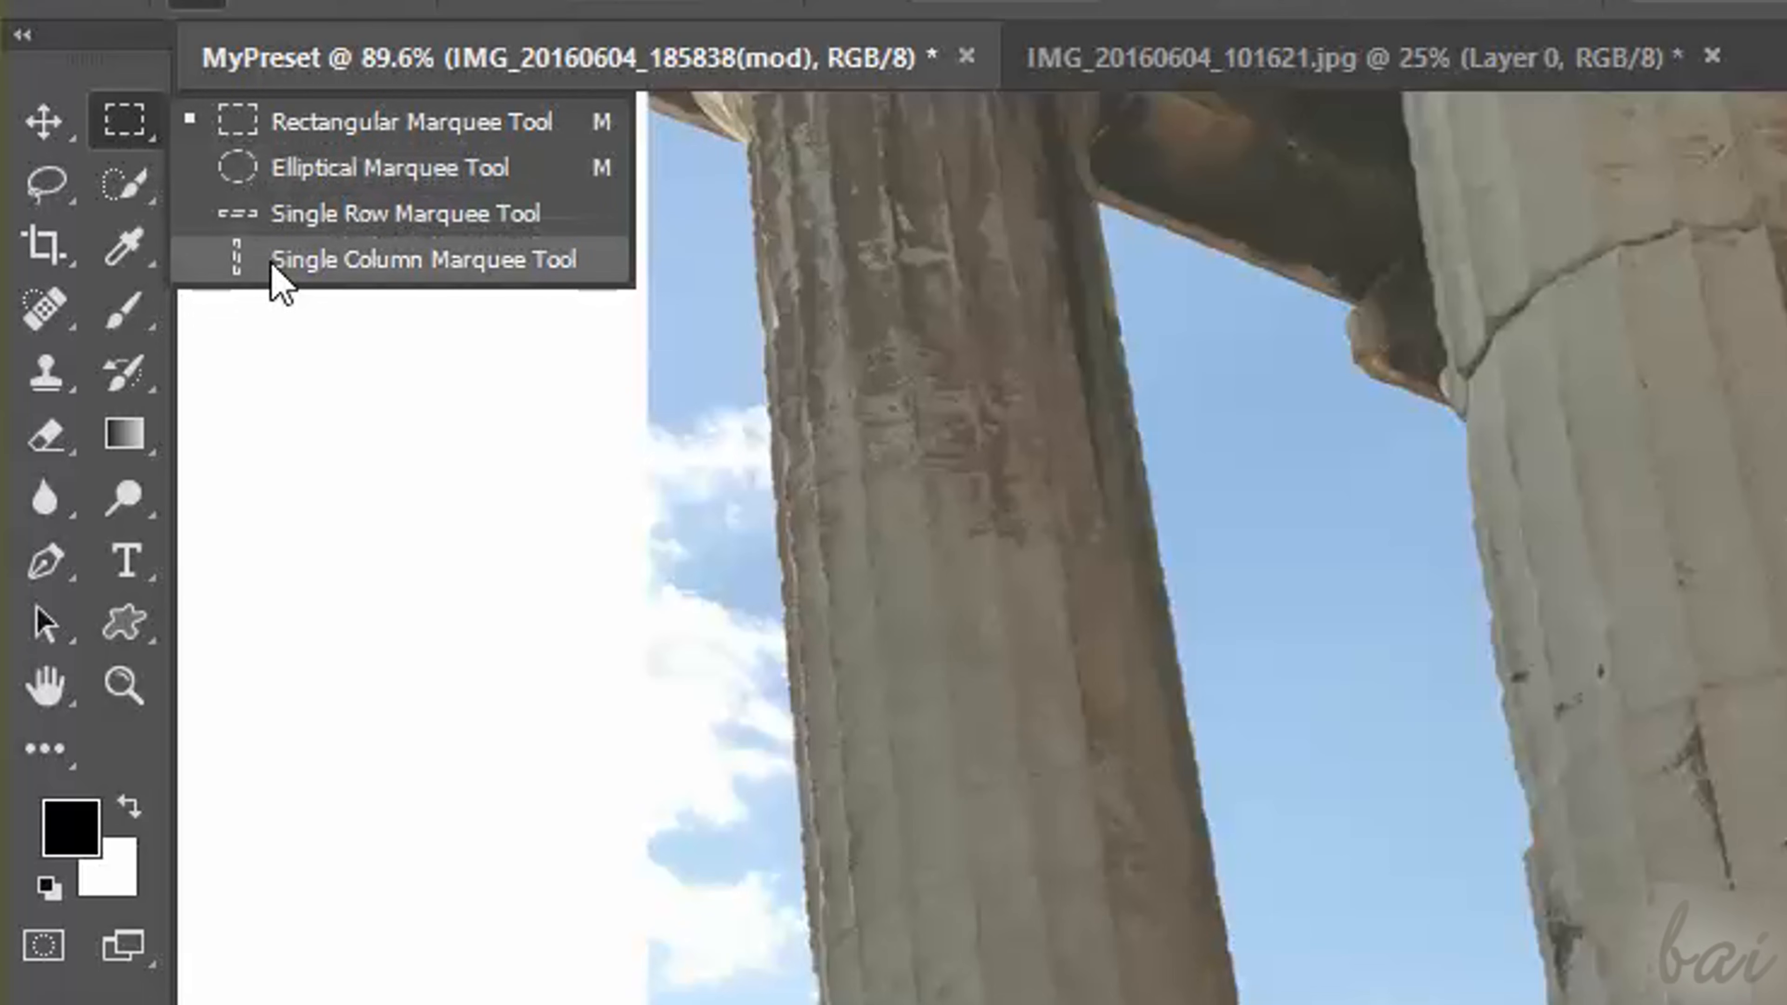
click(289, 134)
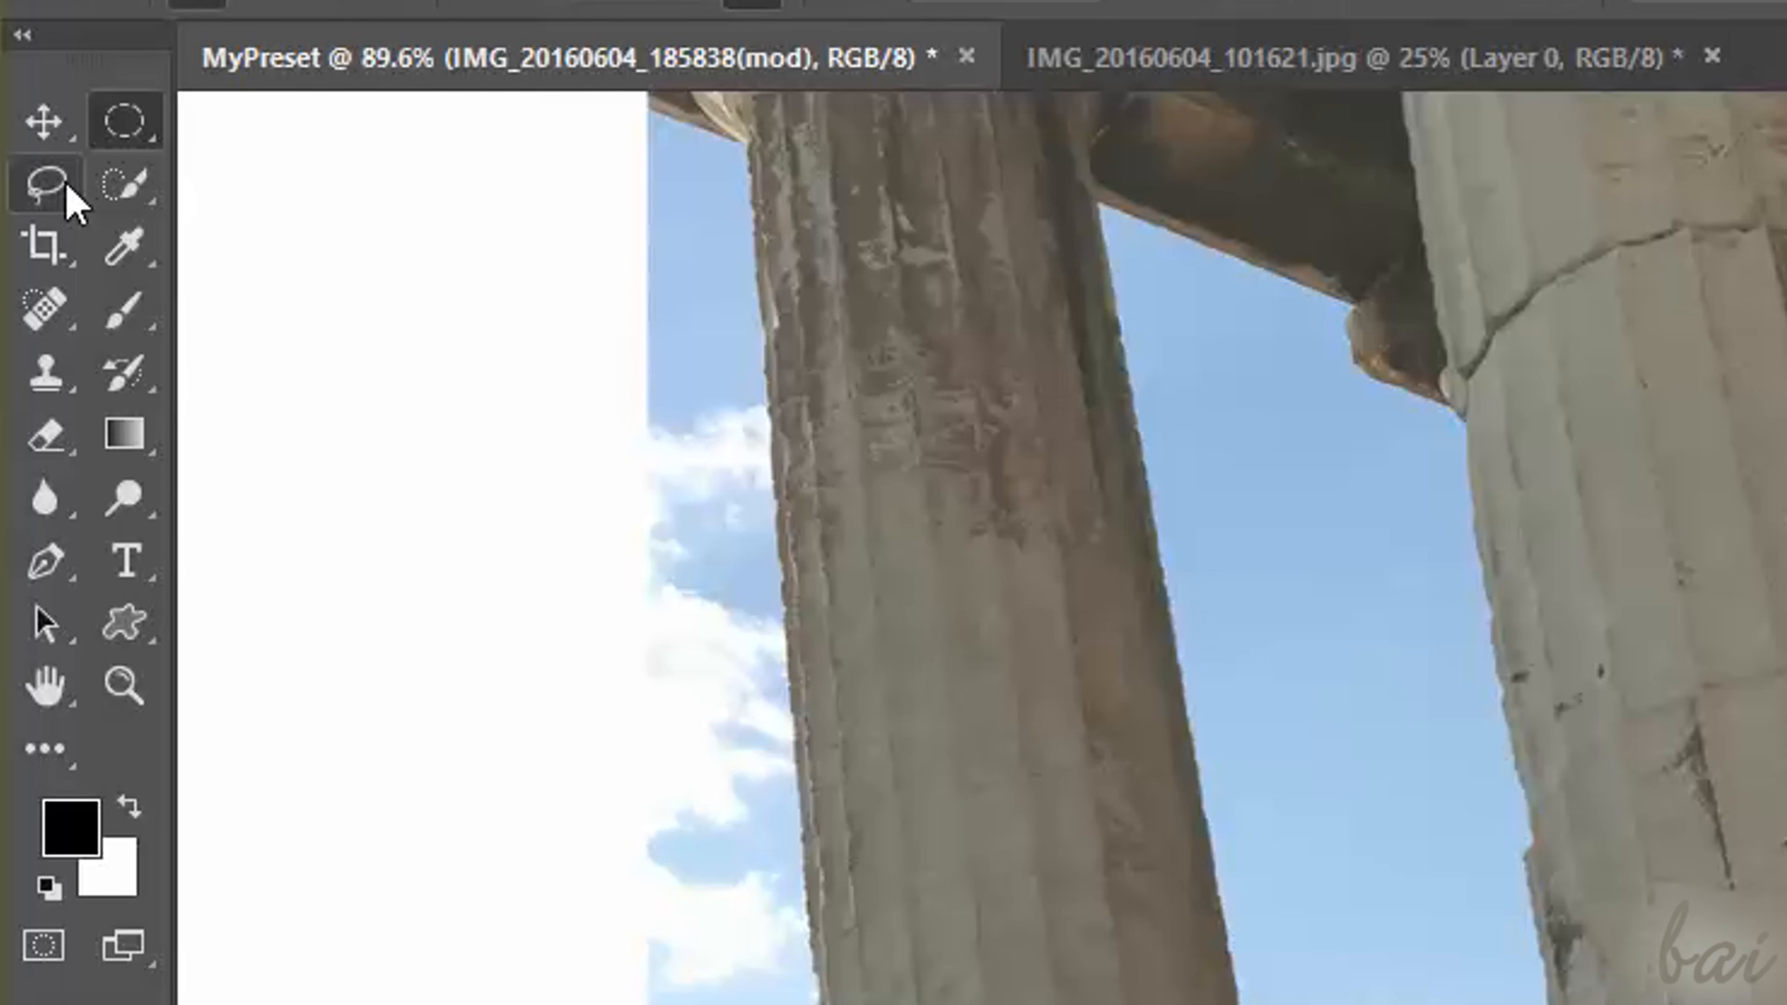
Draw a freehand selection on the large middle column with the Lasso Tool
click(67, 186)
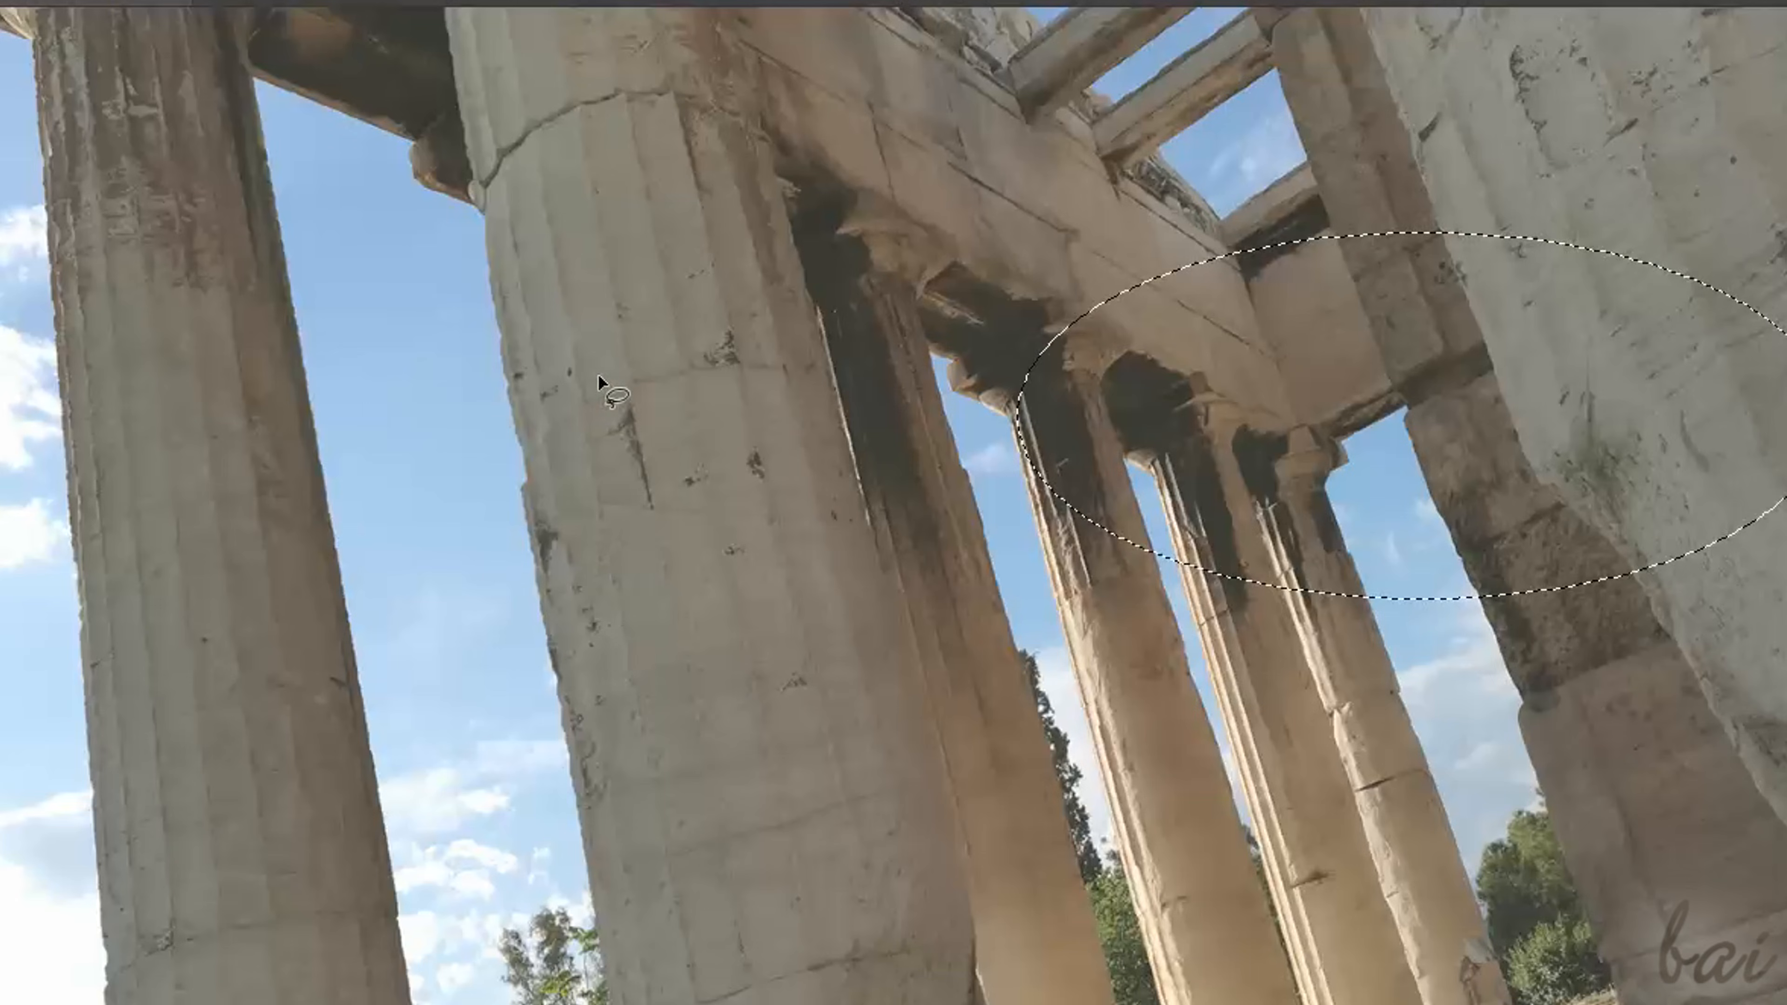
mouse_move(627, 381)
mouse_down()
mouse_move(612, 623)
mouse_move(903, 685)
mouse_move(1442, 702)
mouse_move(1106, 408)
mouse_move(676, 393)
mouse_up()
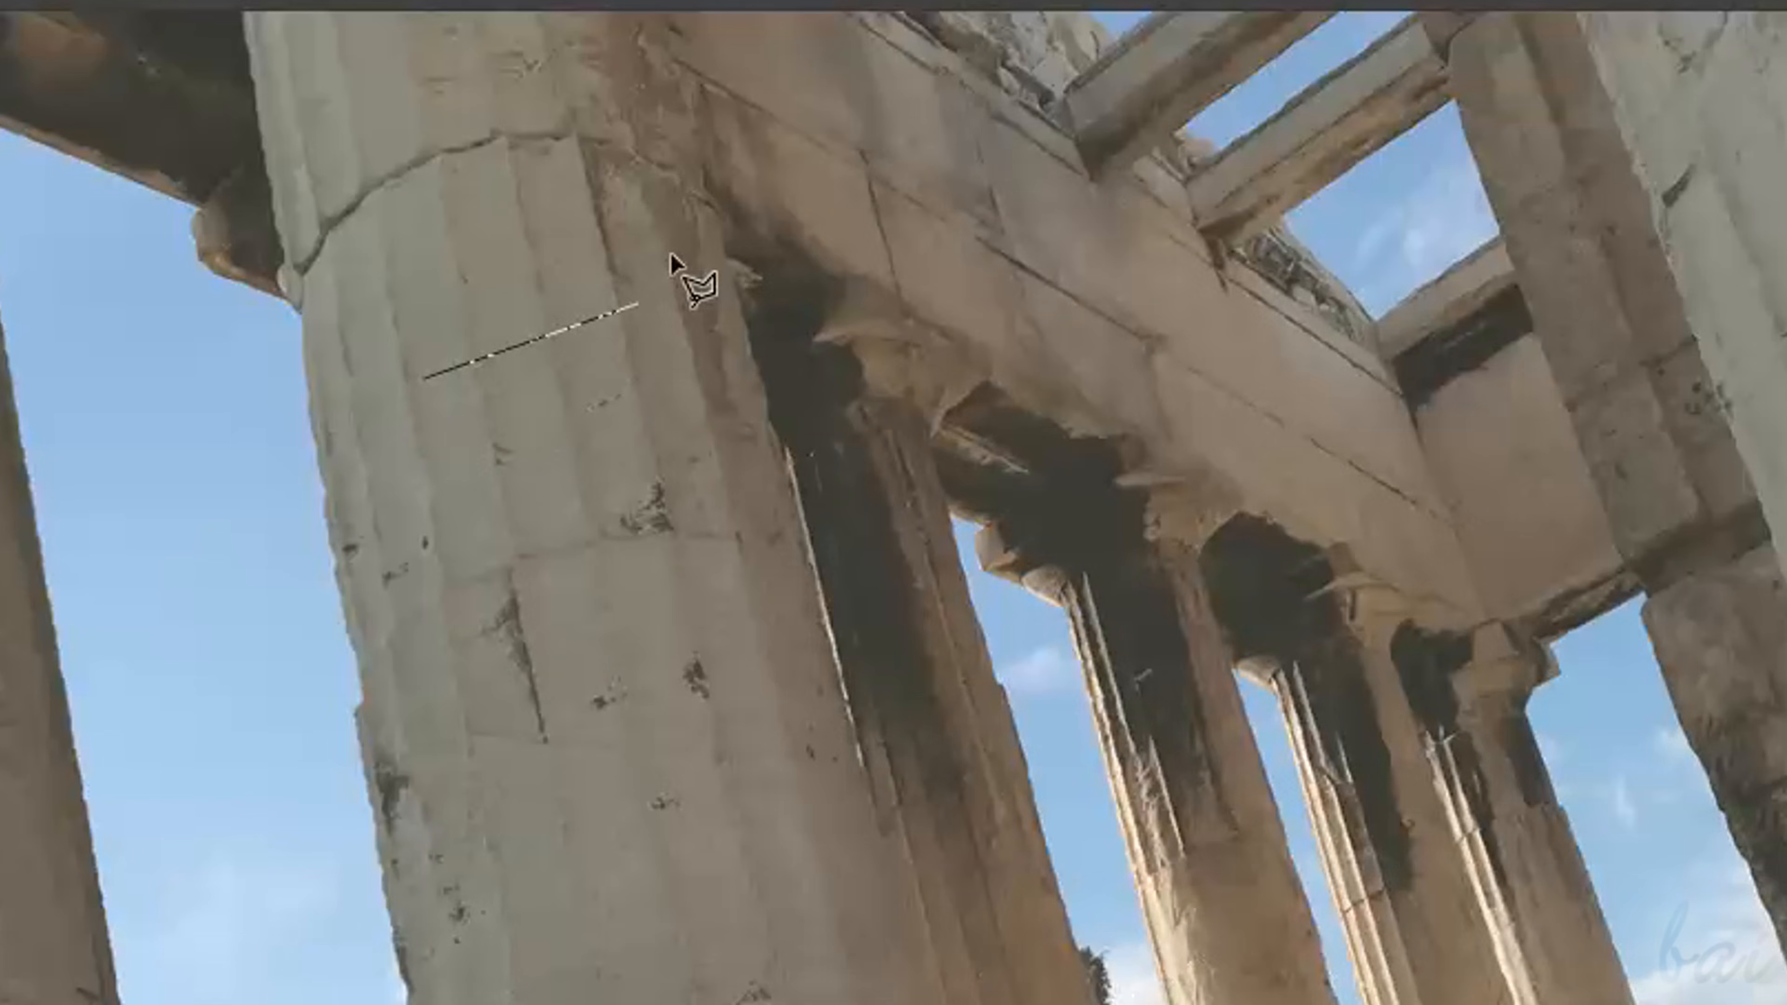
Draw a closed, irregular straight-edged selection across the large column and the beam with the Polygonal Lasso Tool
click(731, 148)
click(1118, 93)
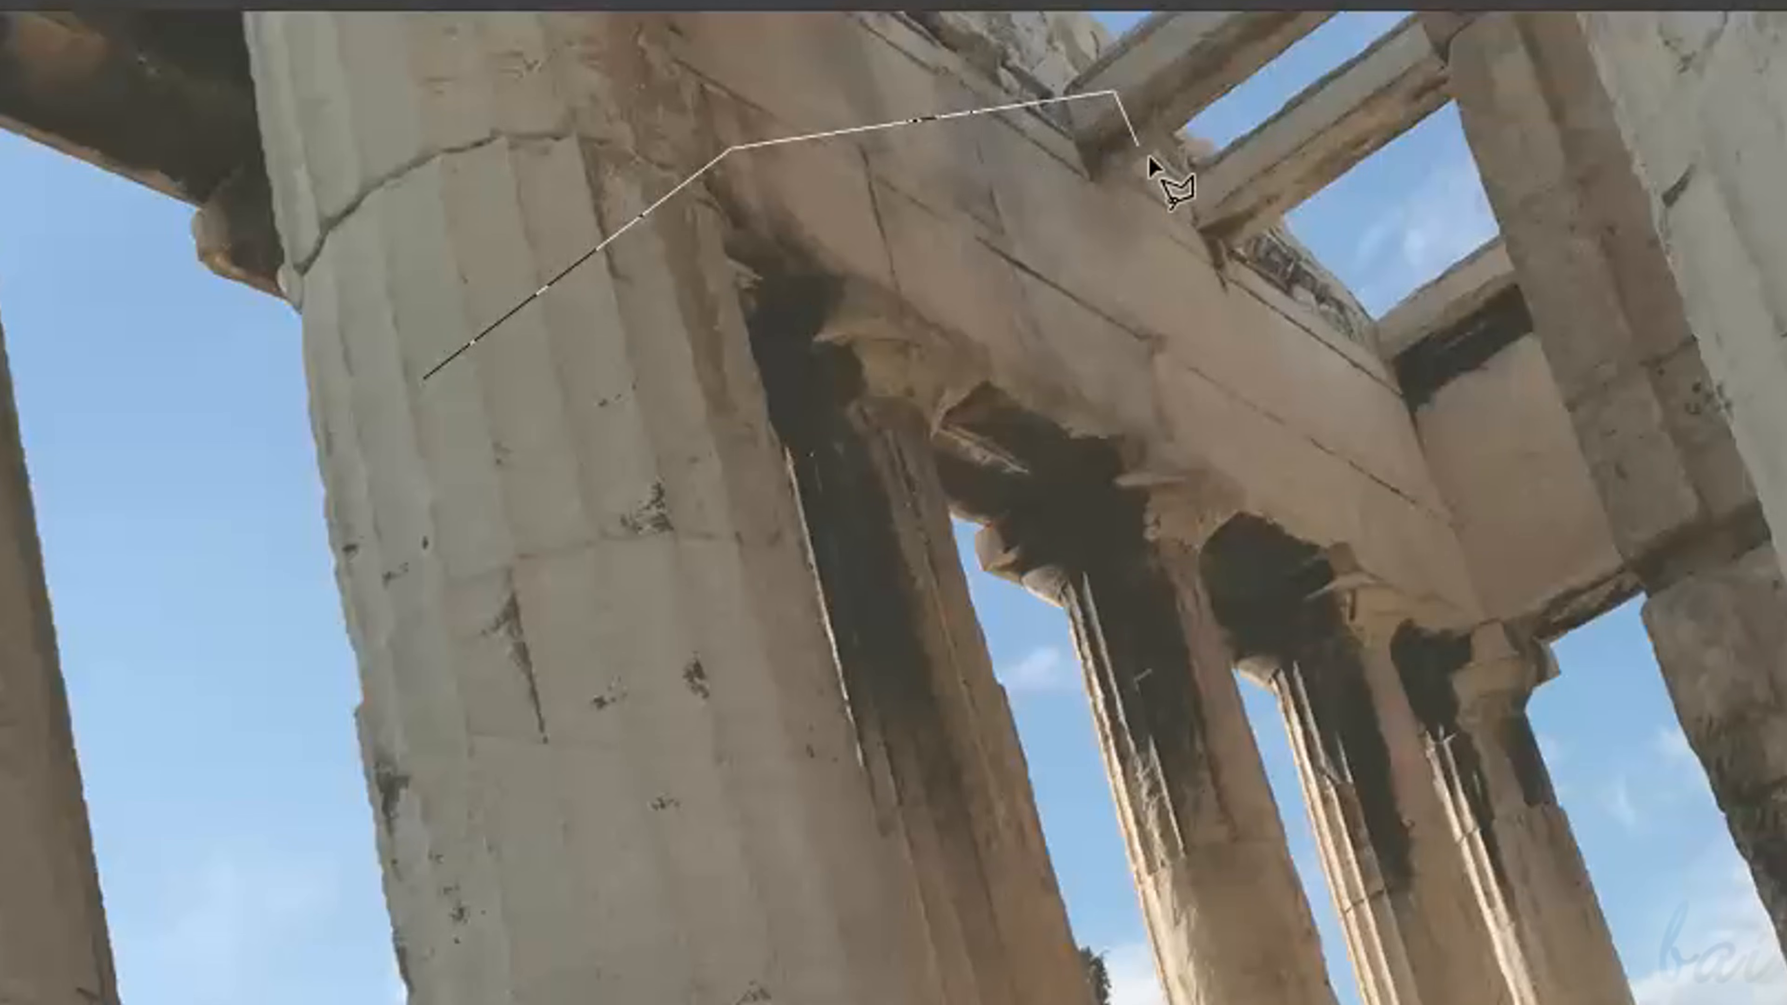
click(1305, 350)
click(961, 385)
click(871, 681)
click(501, 663)
click(219, 575)
click(732, 441)
click(91, 446)
click(412, 386)
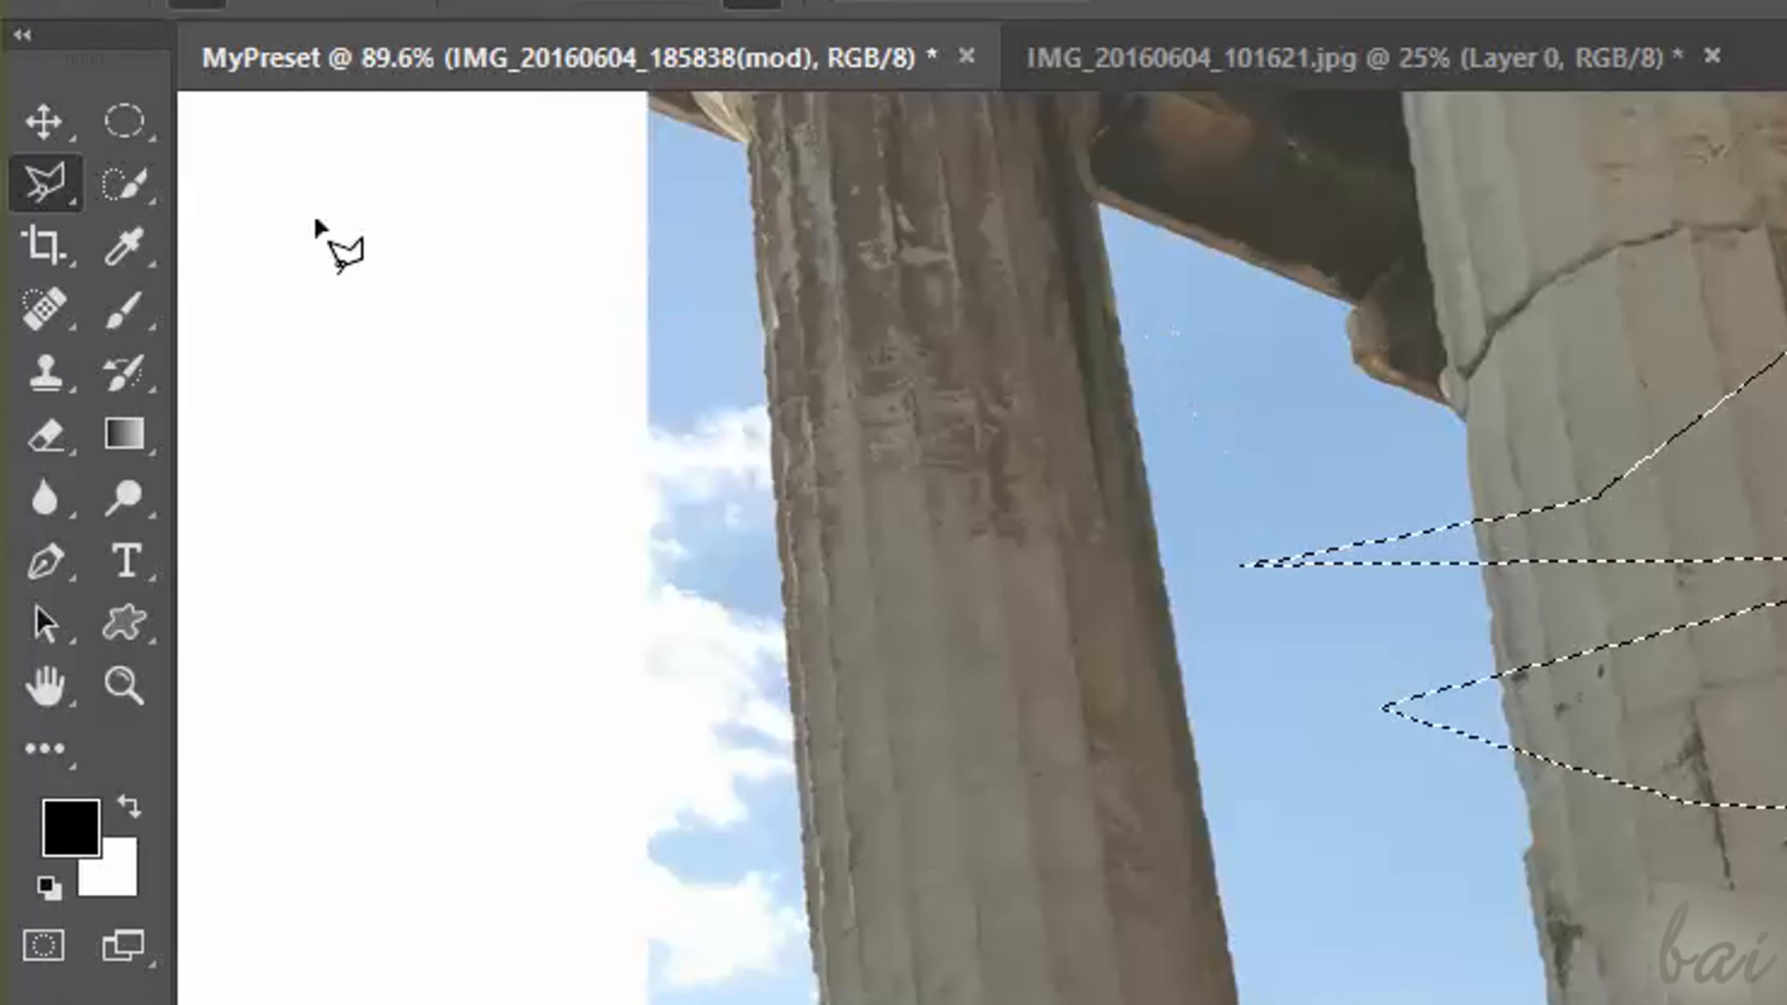
Trace a thin background column from capital to base with the Magnetic Lasso Tool, and move the selection outline over the neighbouring column
right_click(51, 180)
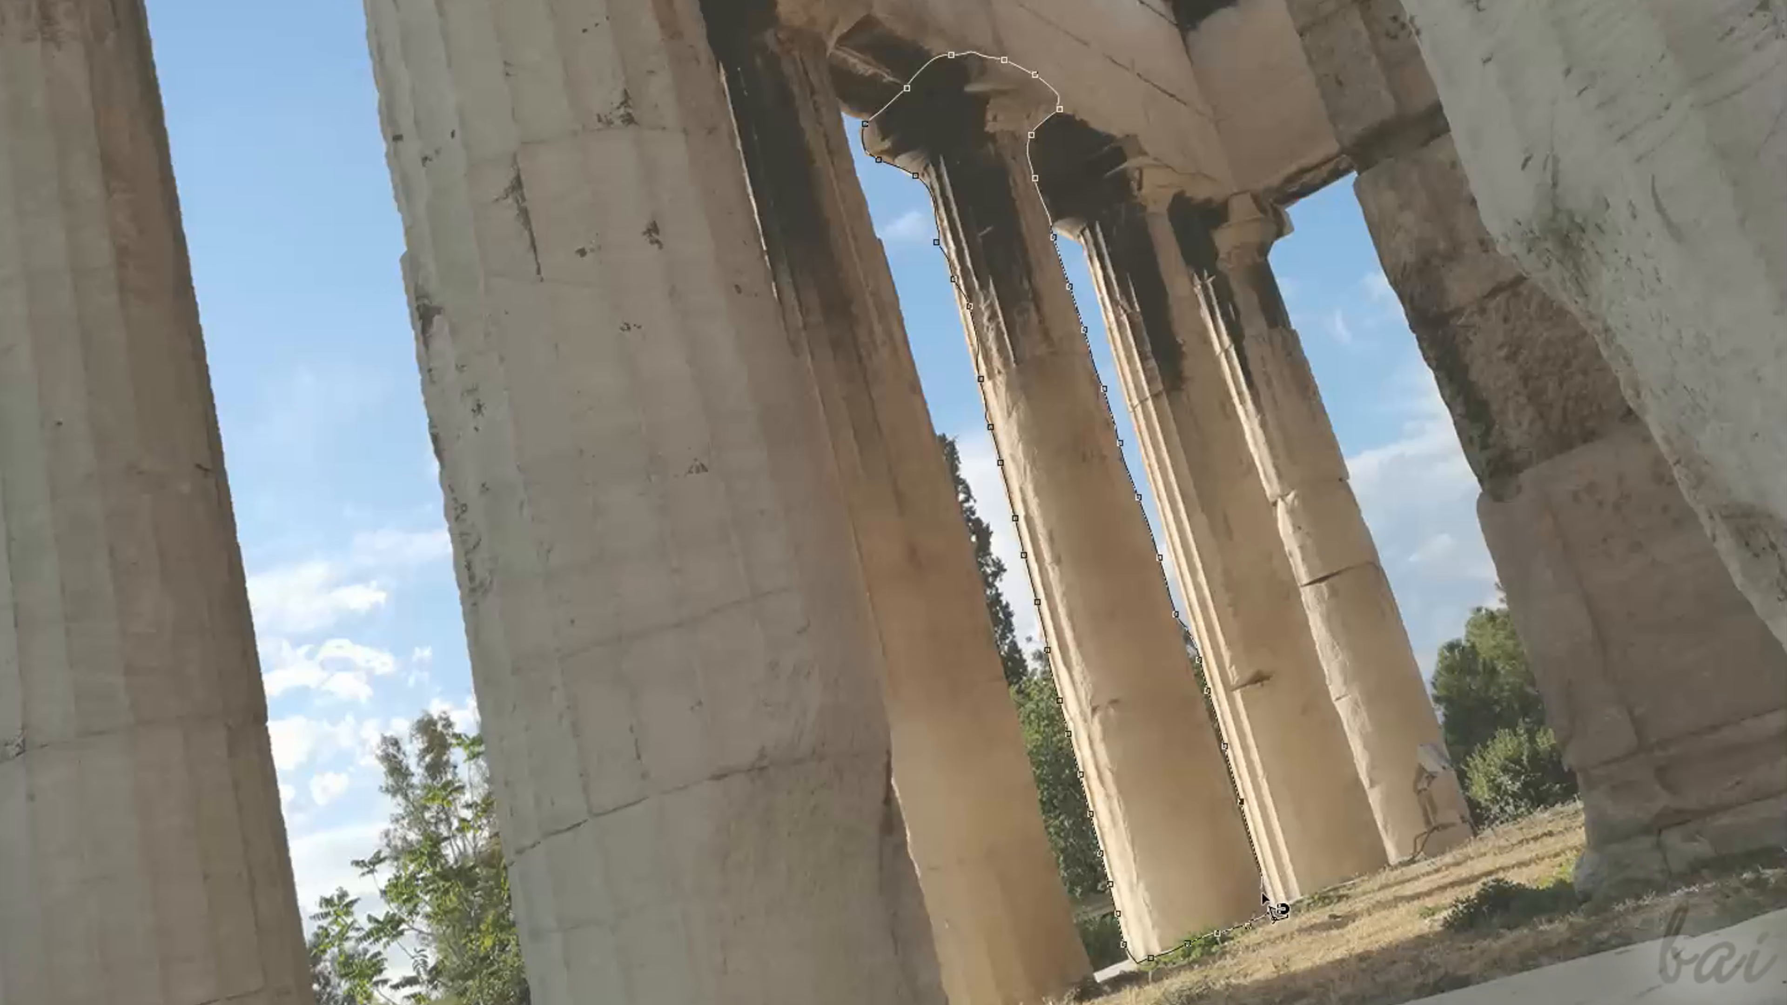
click(1272, 917)
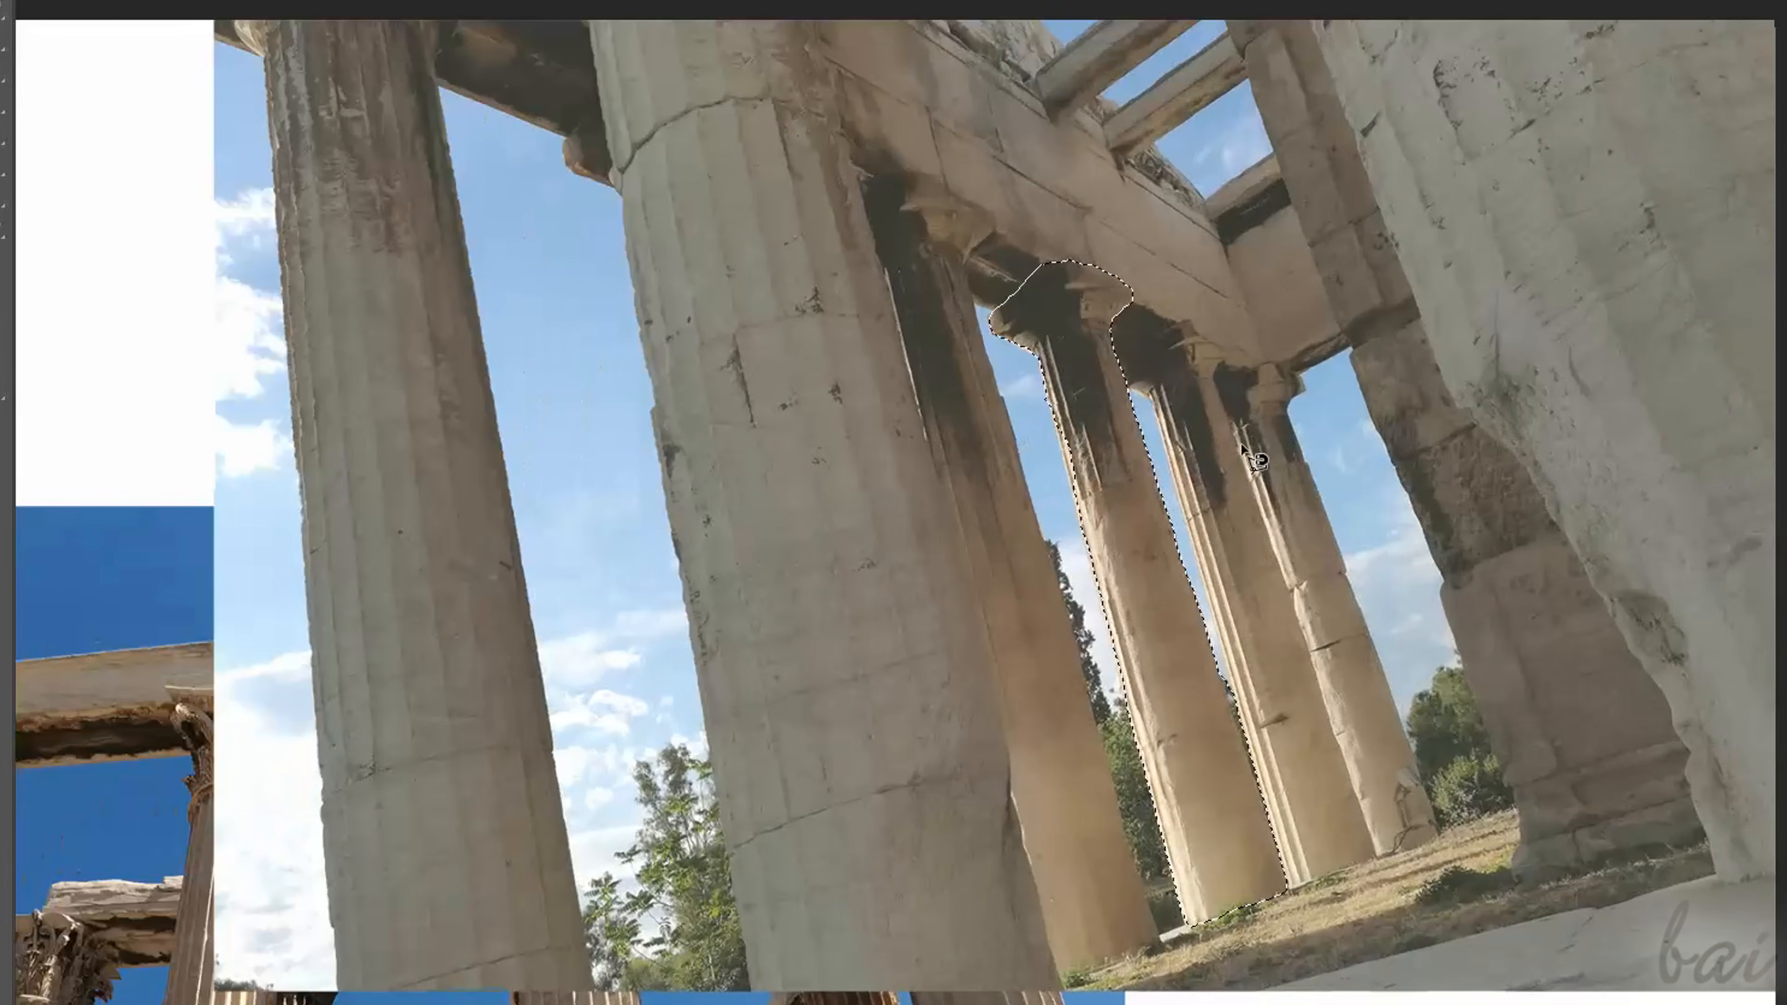
drag(1132, 530, 1053, 426)
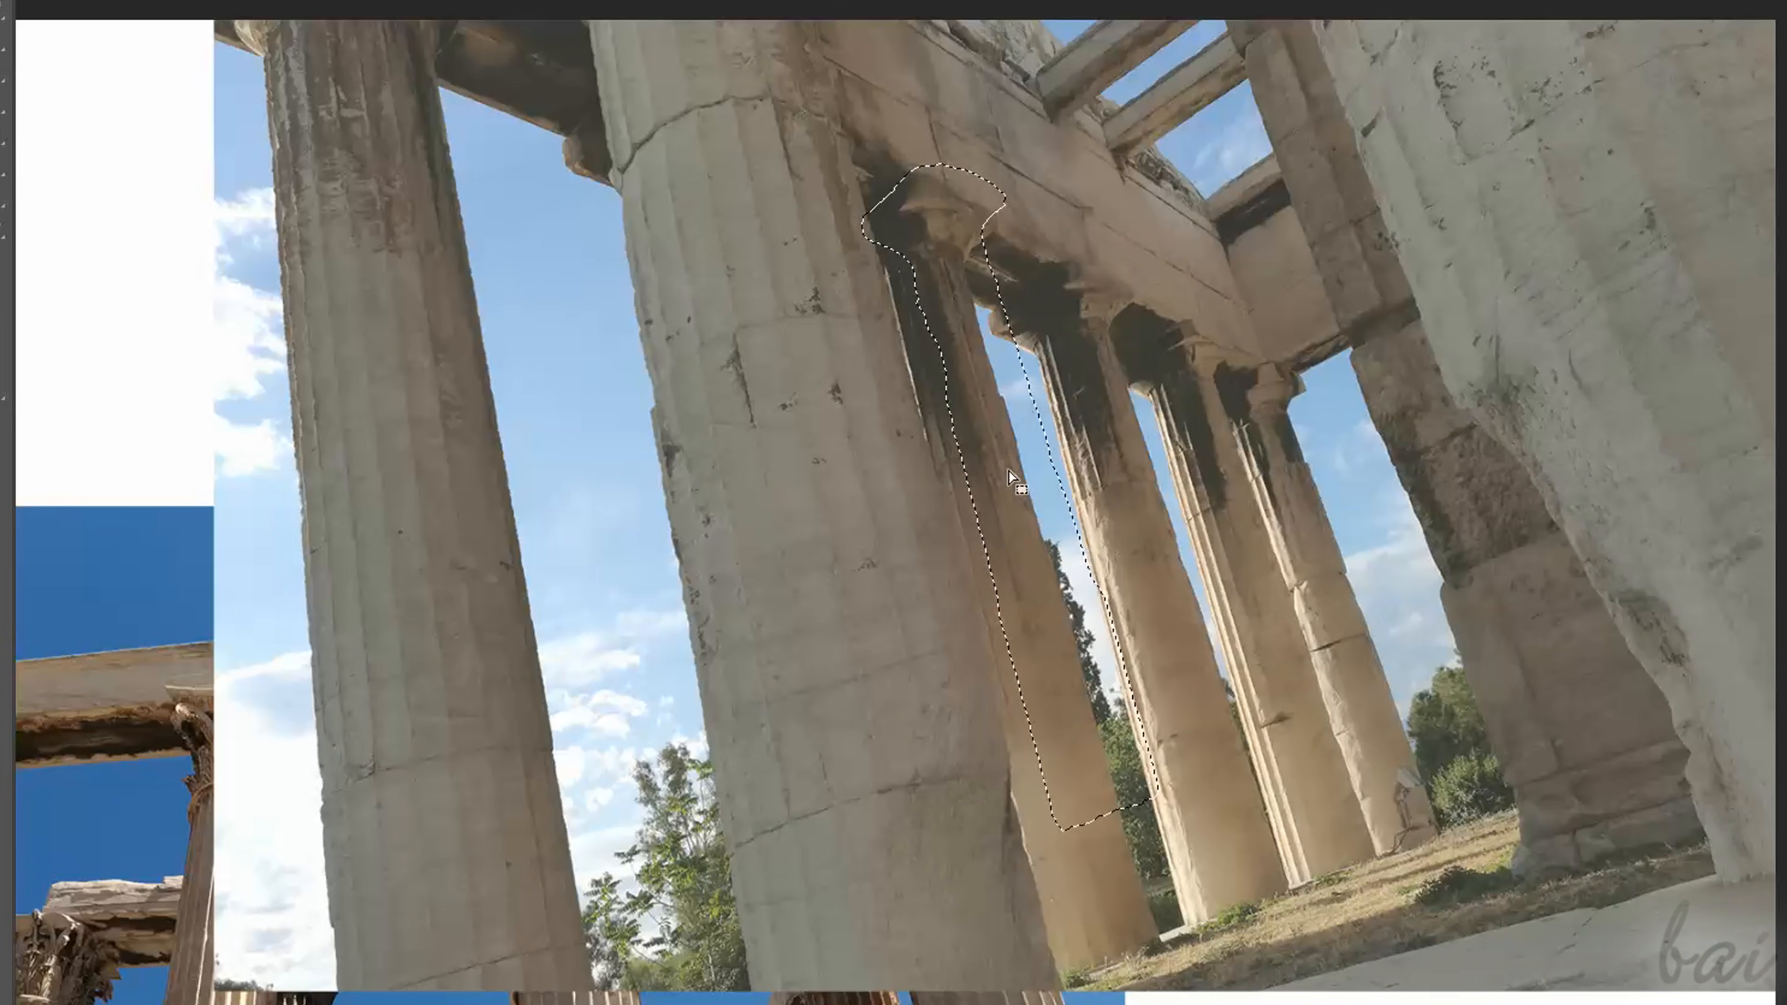
Select the sky between the two large columns with the Quick Selection Tool and extend the selection across the middle column
click(121, 193)
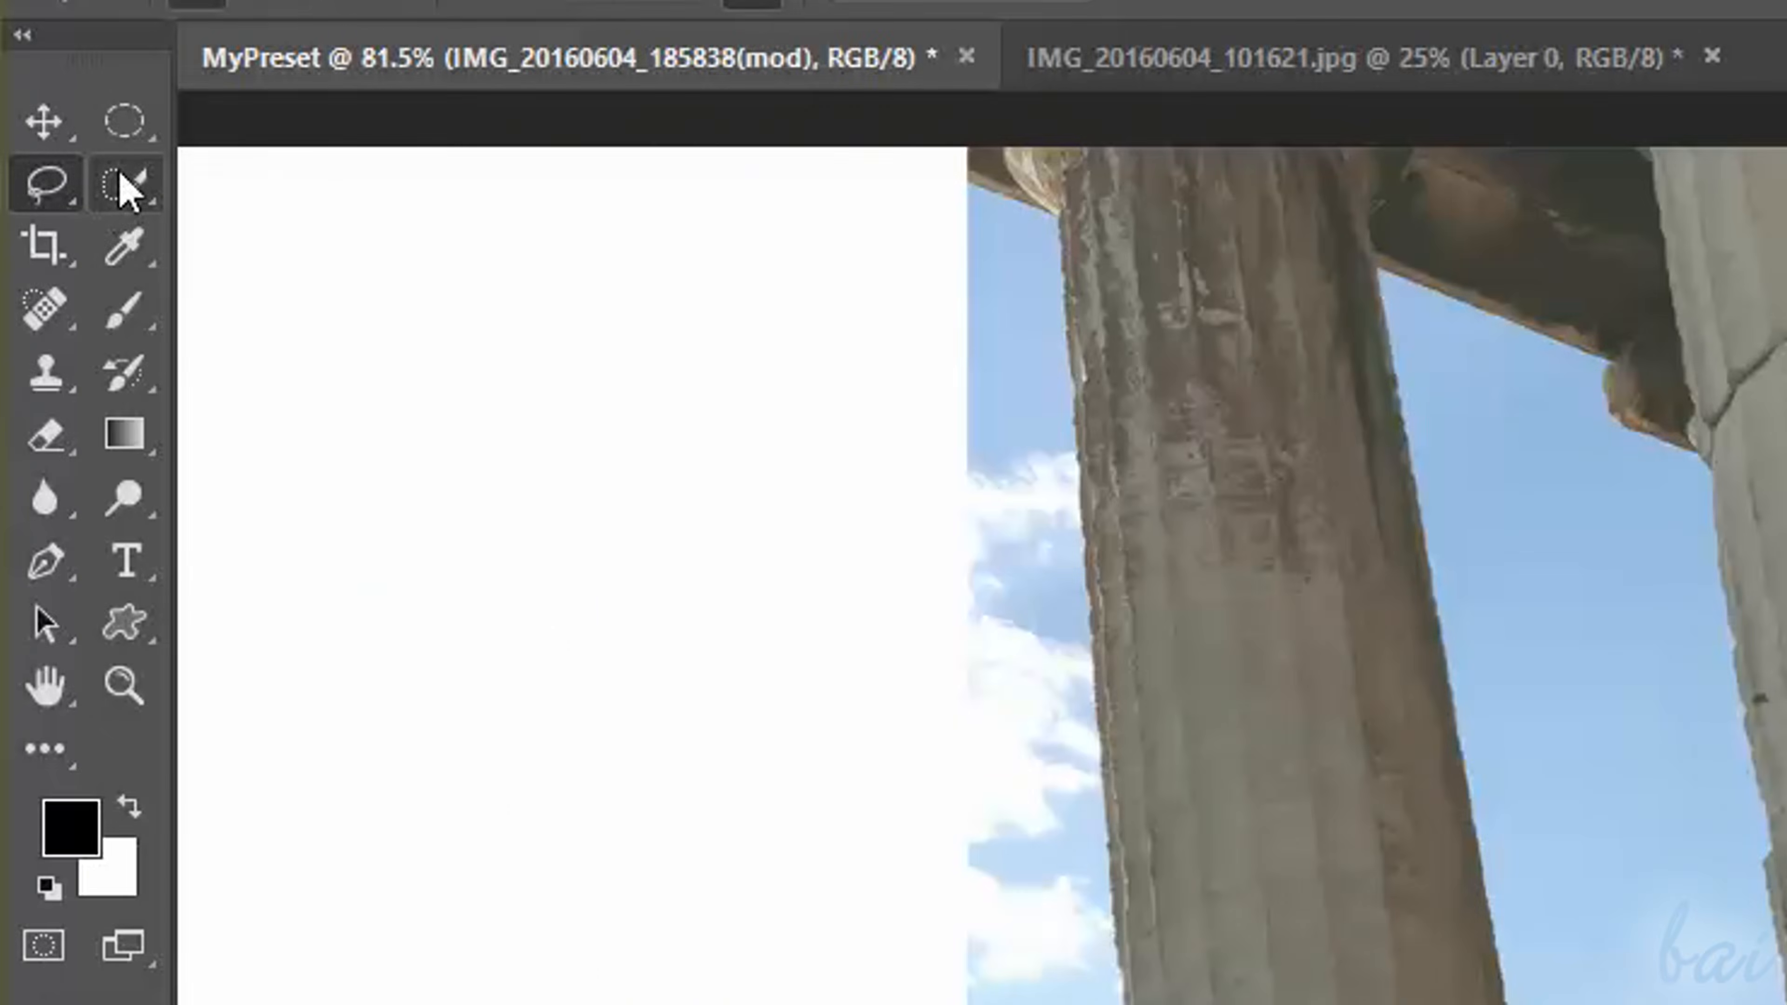
click(121, 182)
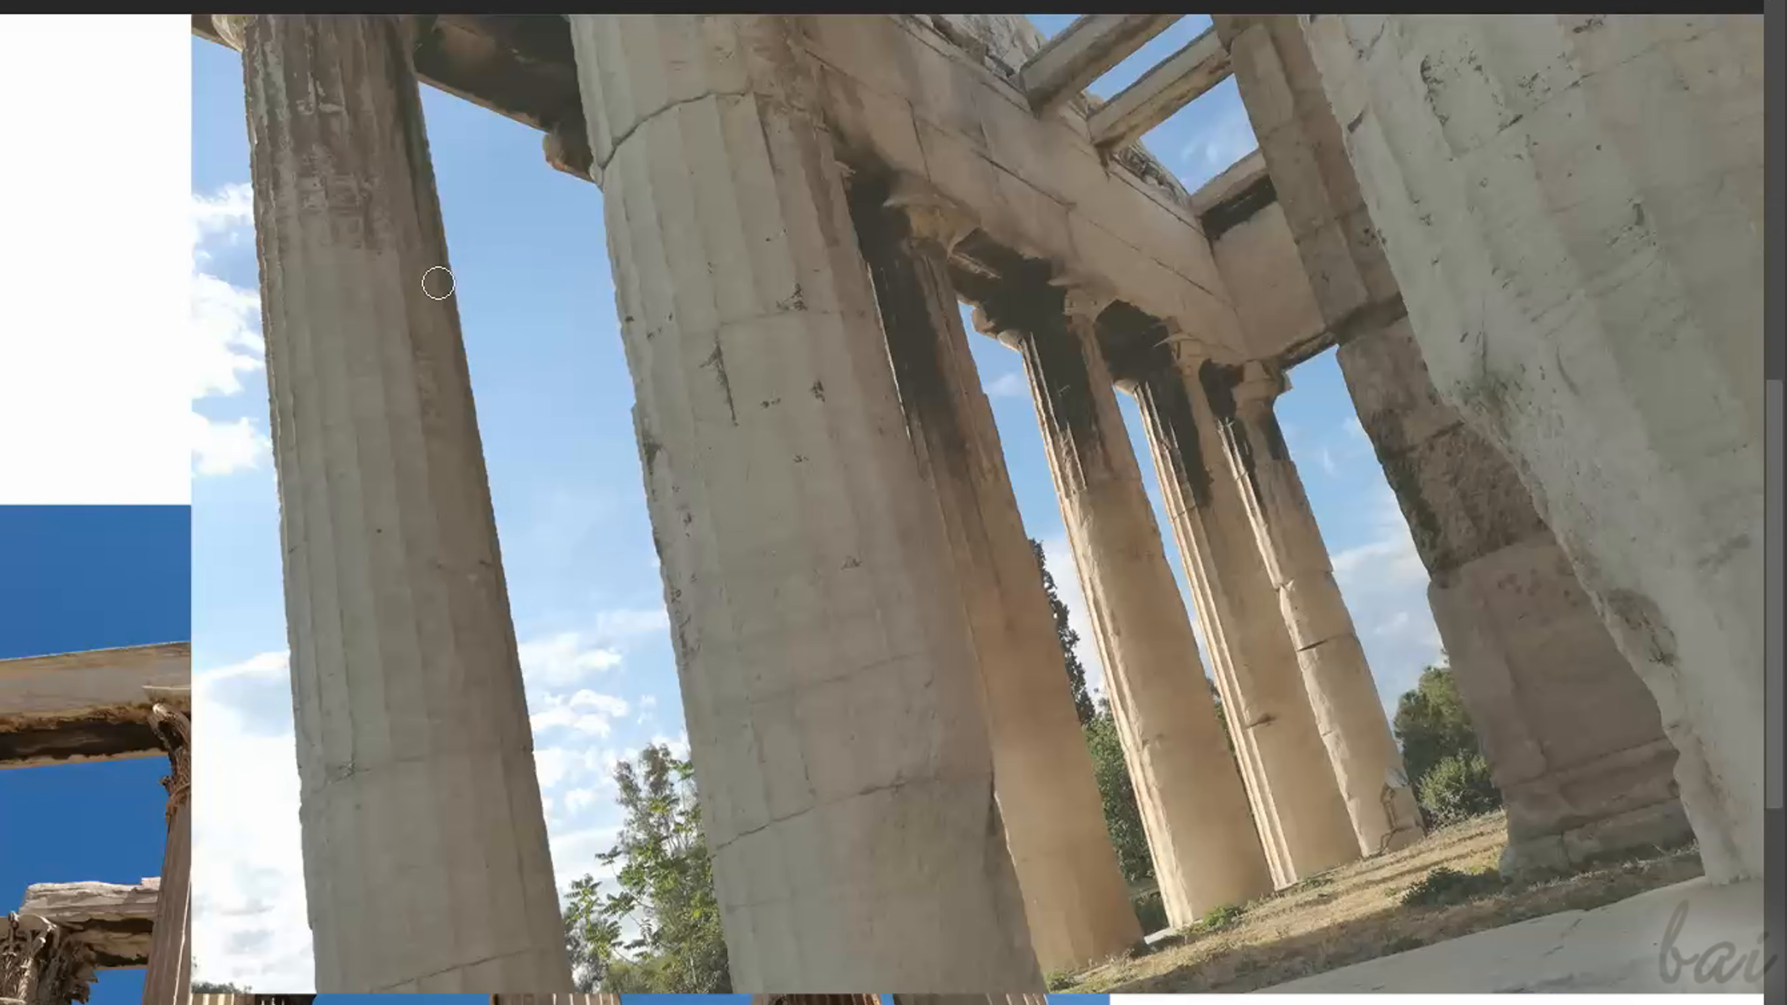
drag(437, 283, 484, 320)
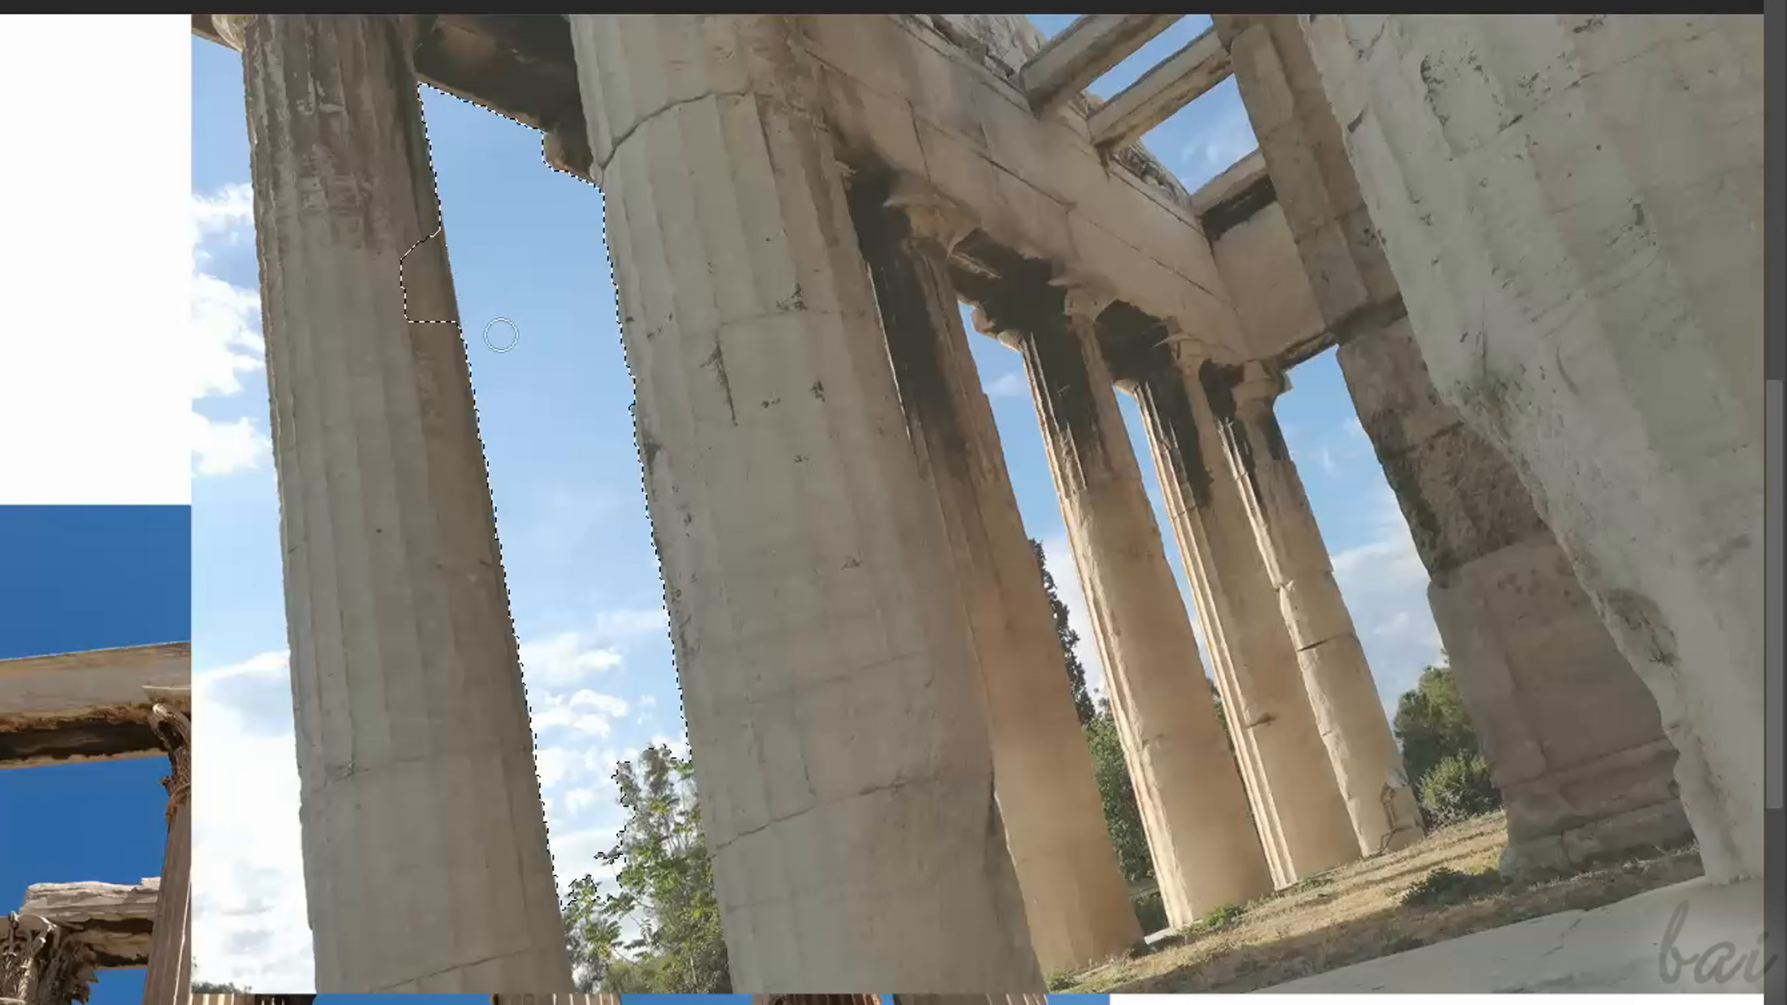
mouse_move(627, 364)
mouse_down()
mouse_move(724, 387)
mouse_move(763, 420)
mouse_move(816, 483)
mouse_move(827, 552)
mouse_up()
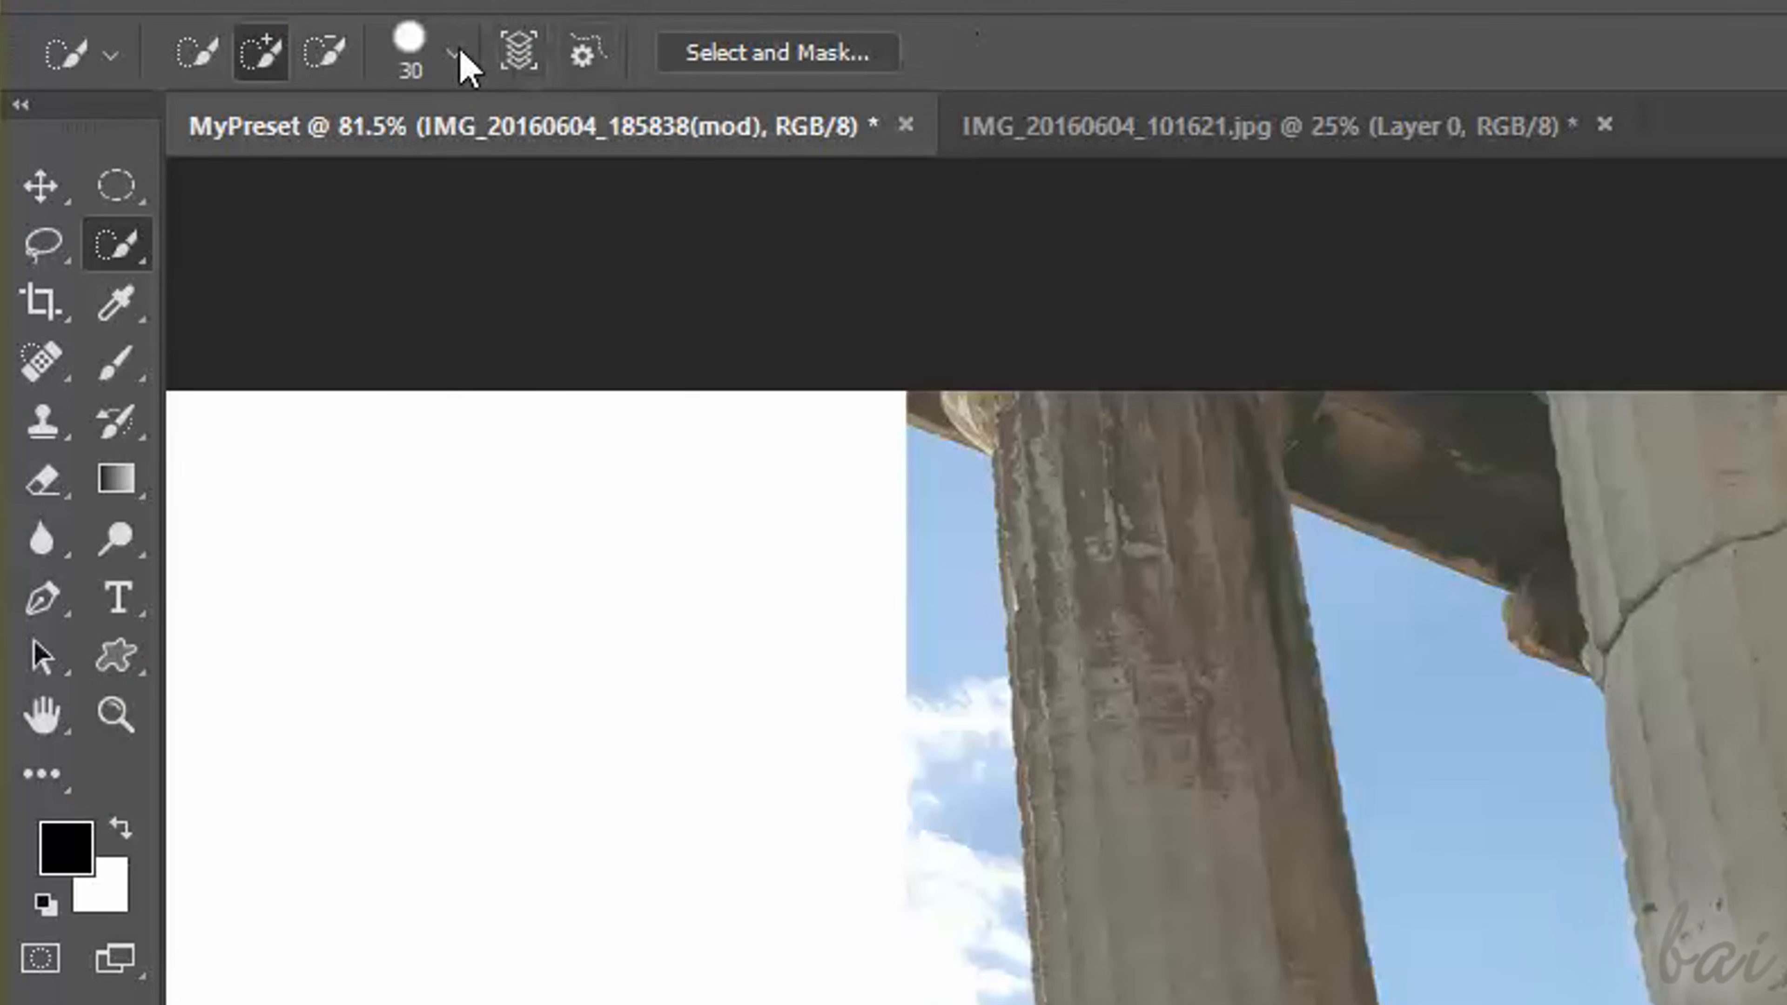
Set the Quick Selection brush size to 5 px and brush a selection on the large middle column
click(454, 55)
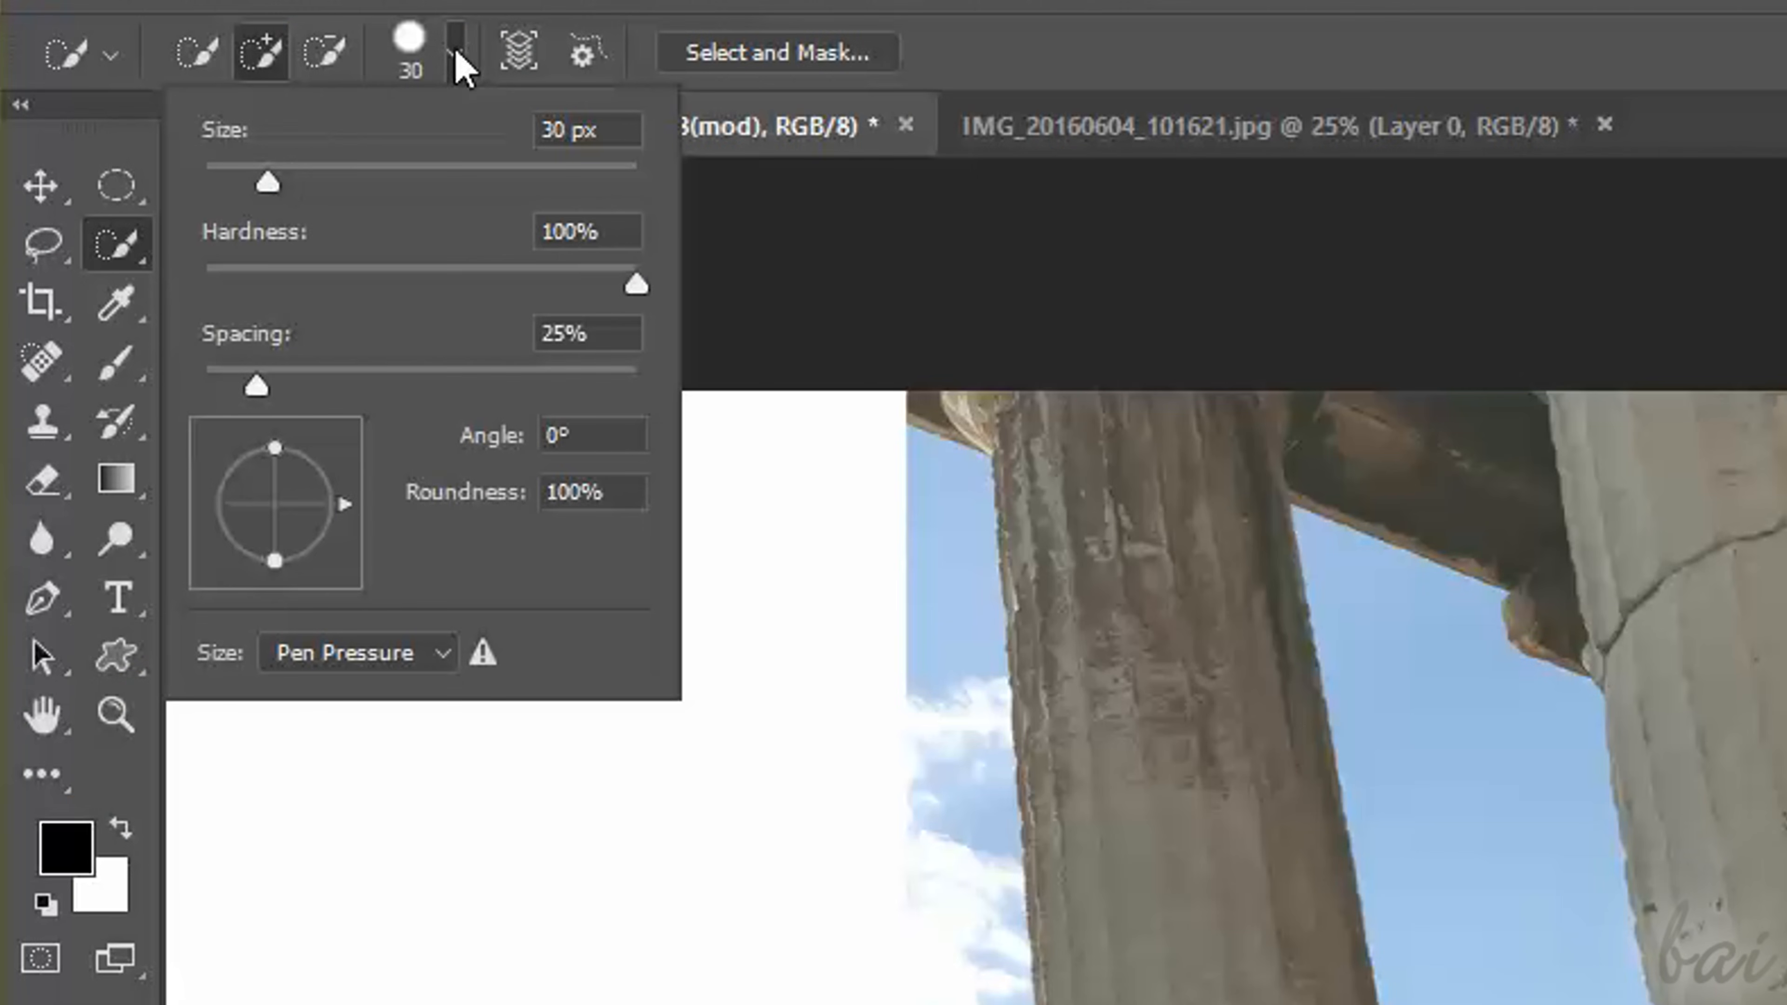
drag(275, 183, 216, 185)
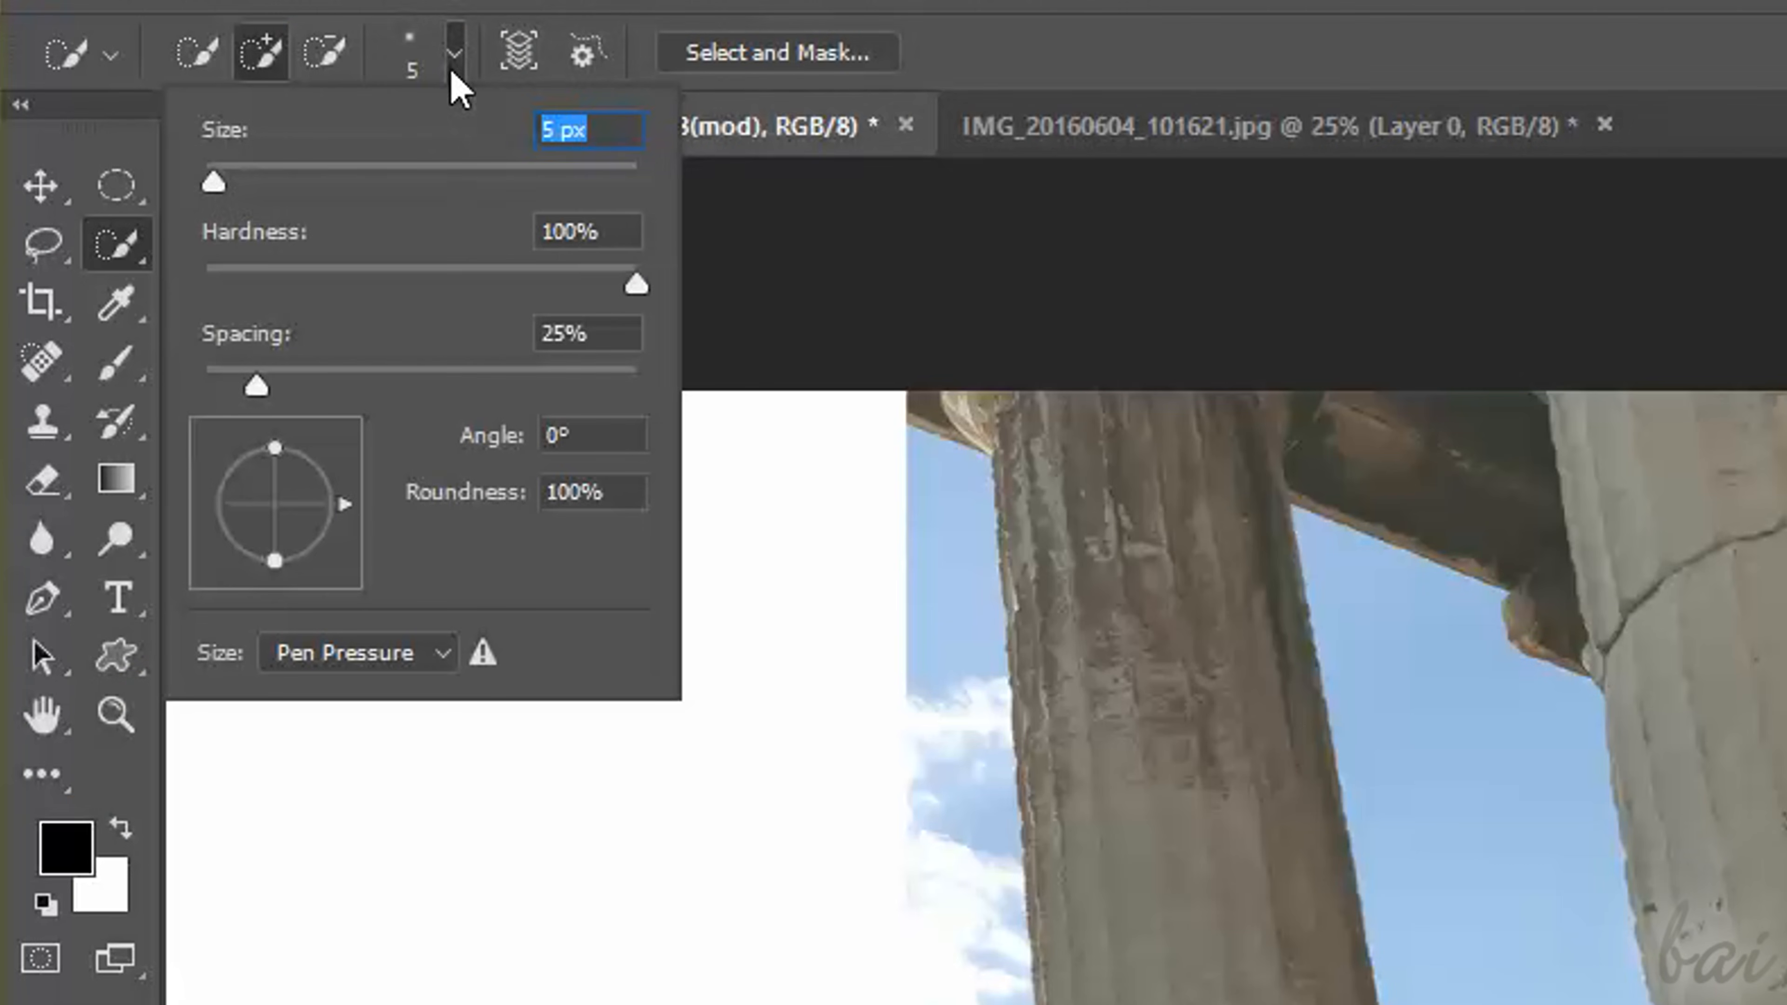
click(457, 78)
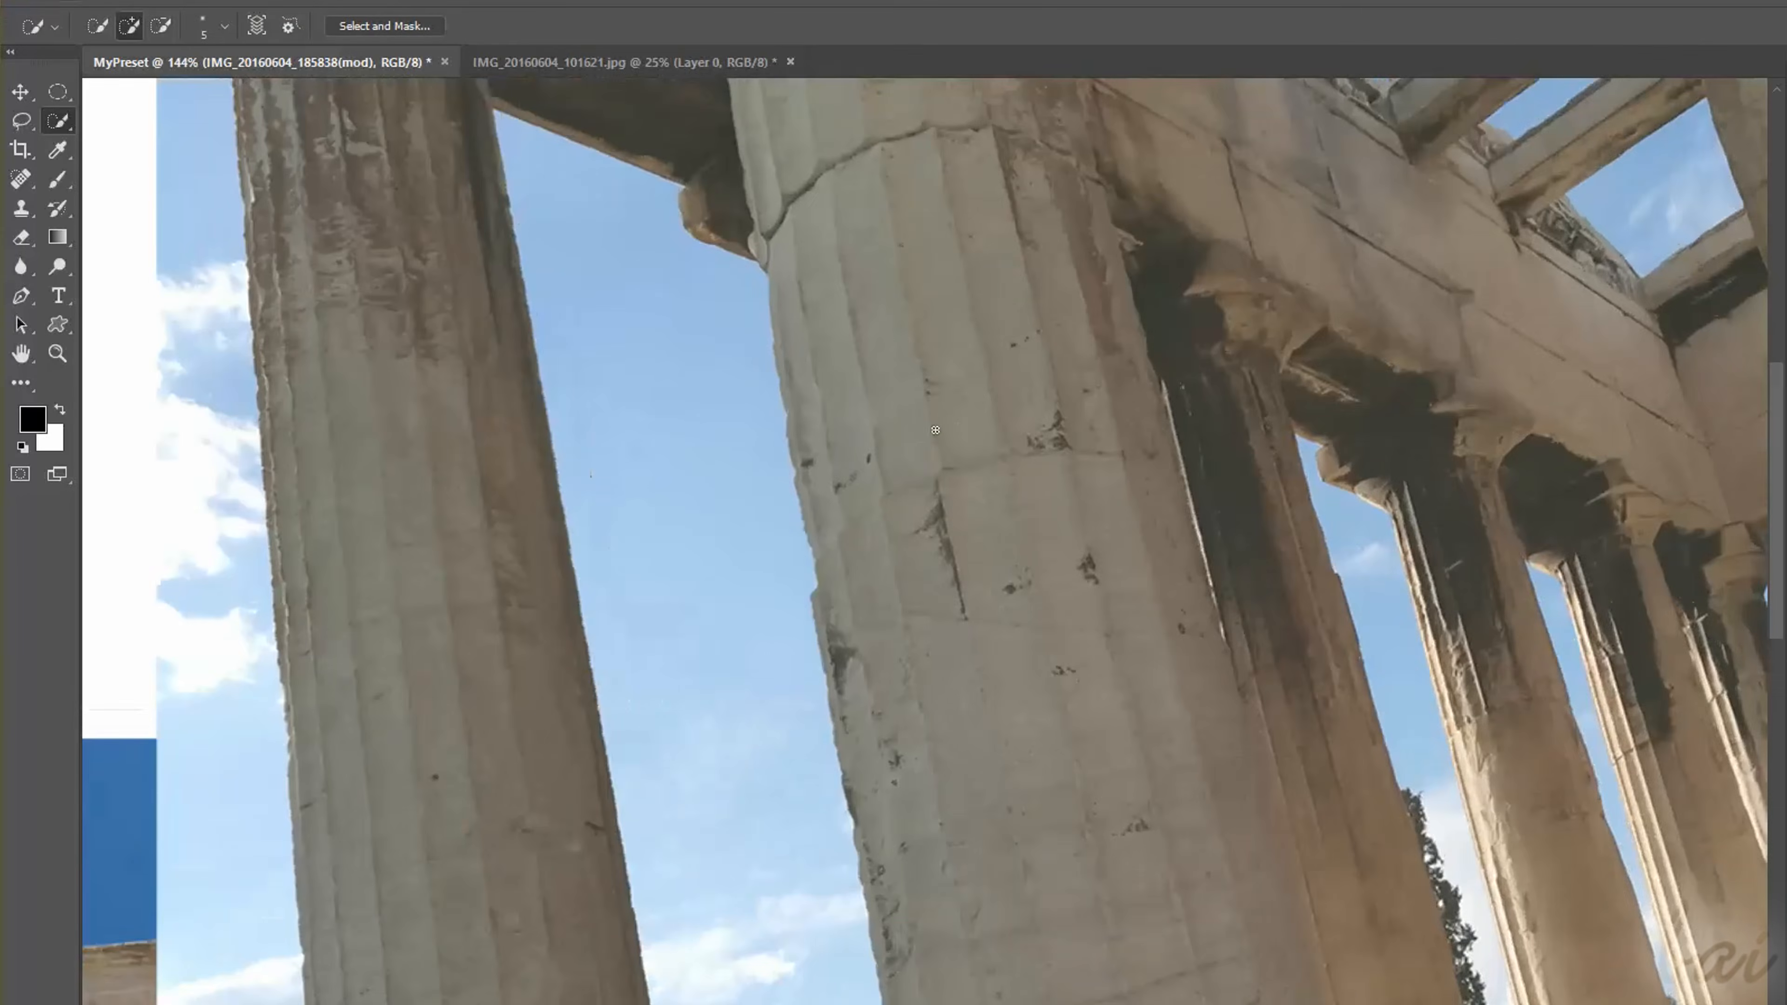
drag(1000, 576, 1021, 645)
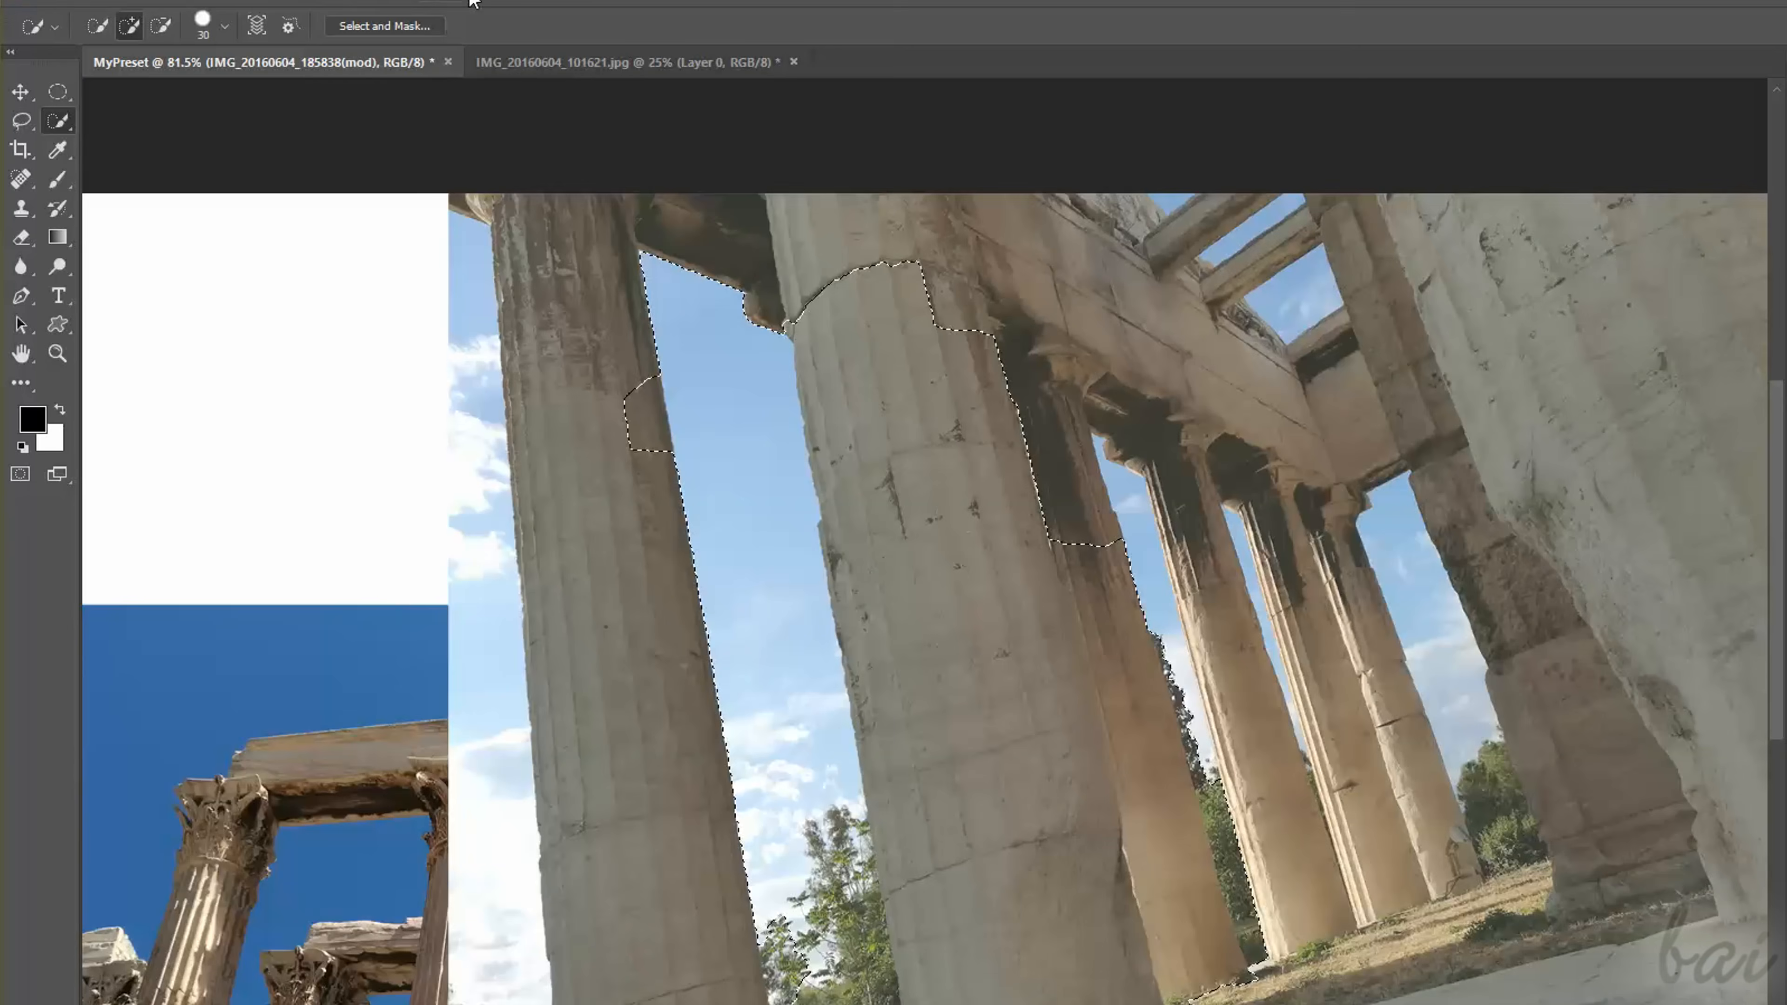
Undo the Quick Selection by returning to the last Deselect state in the History
click(496, 4)
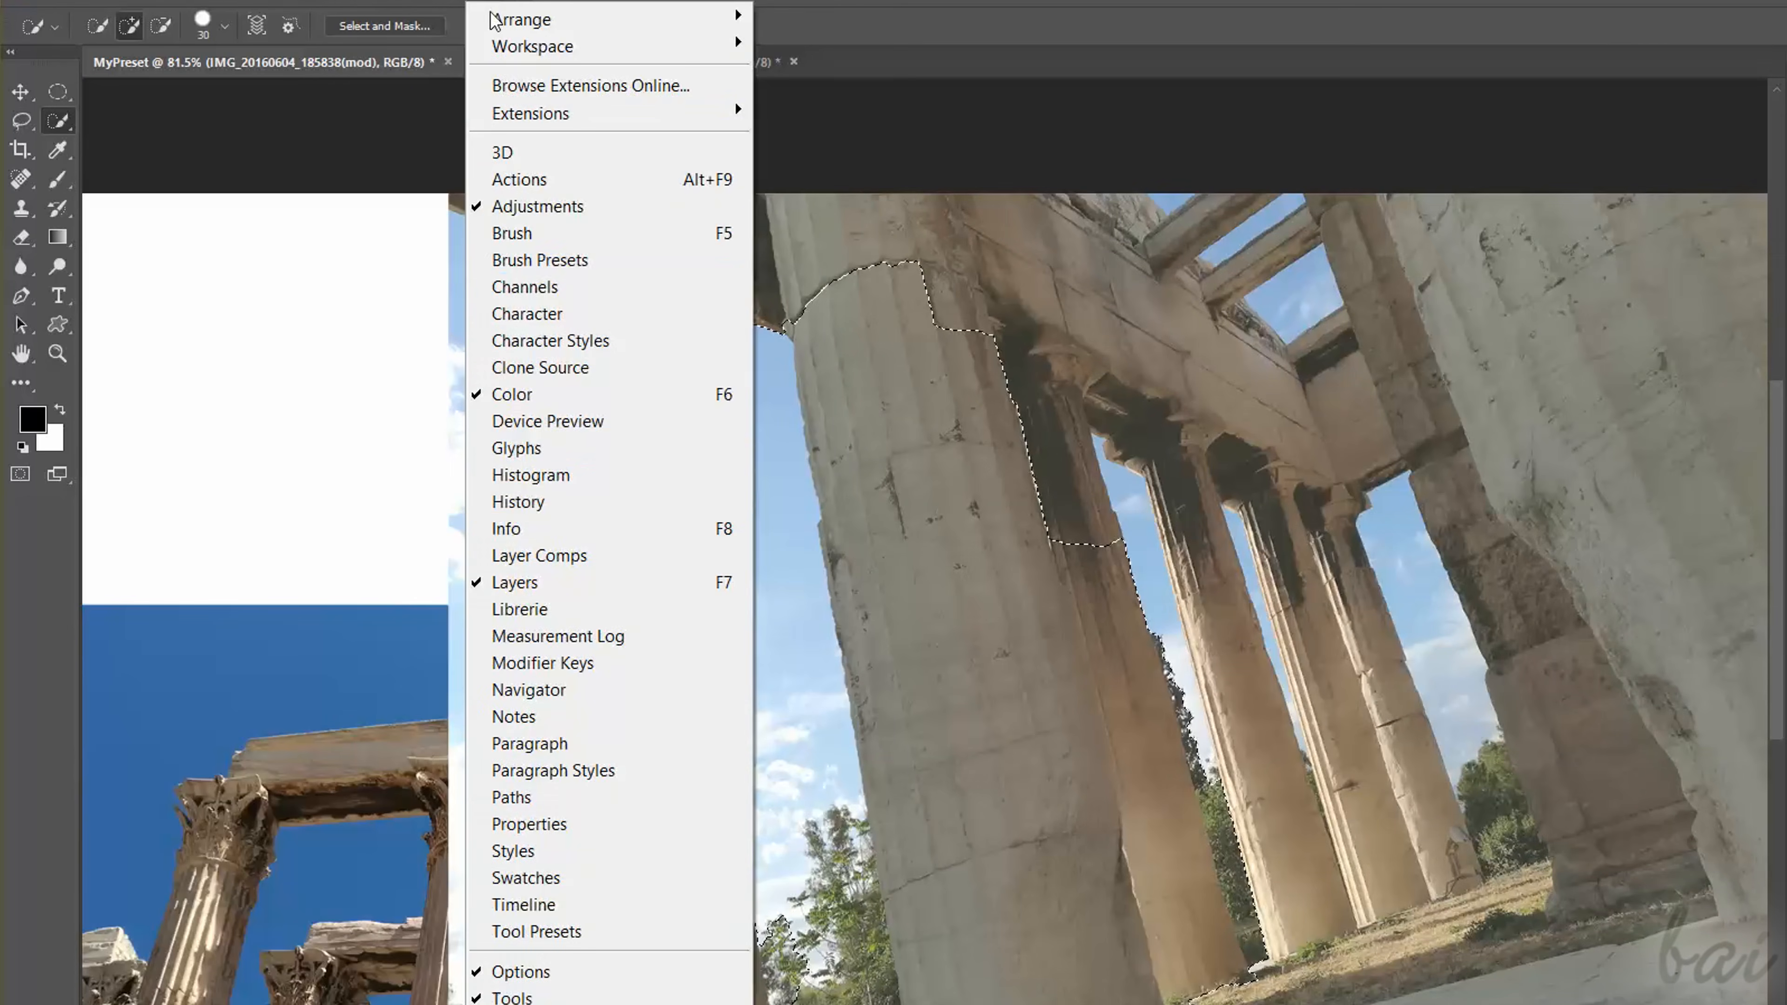
click(521, 501)
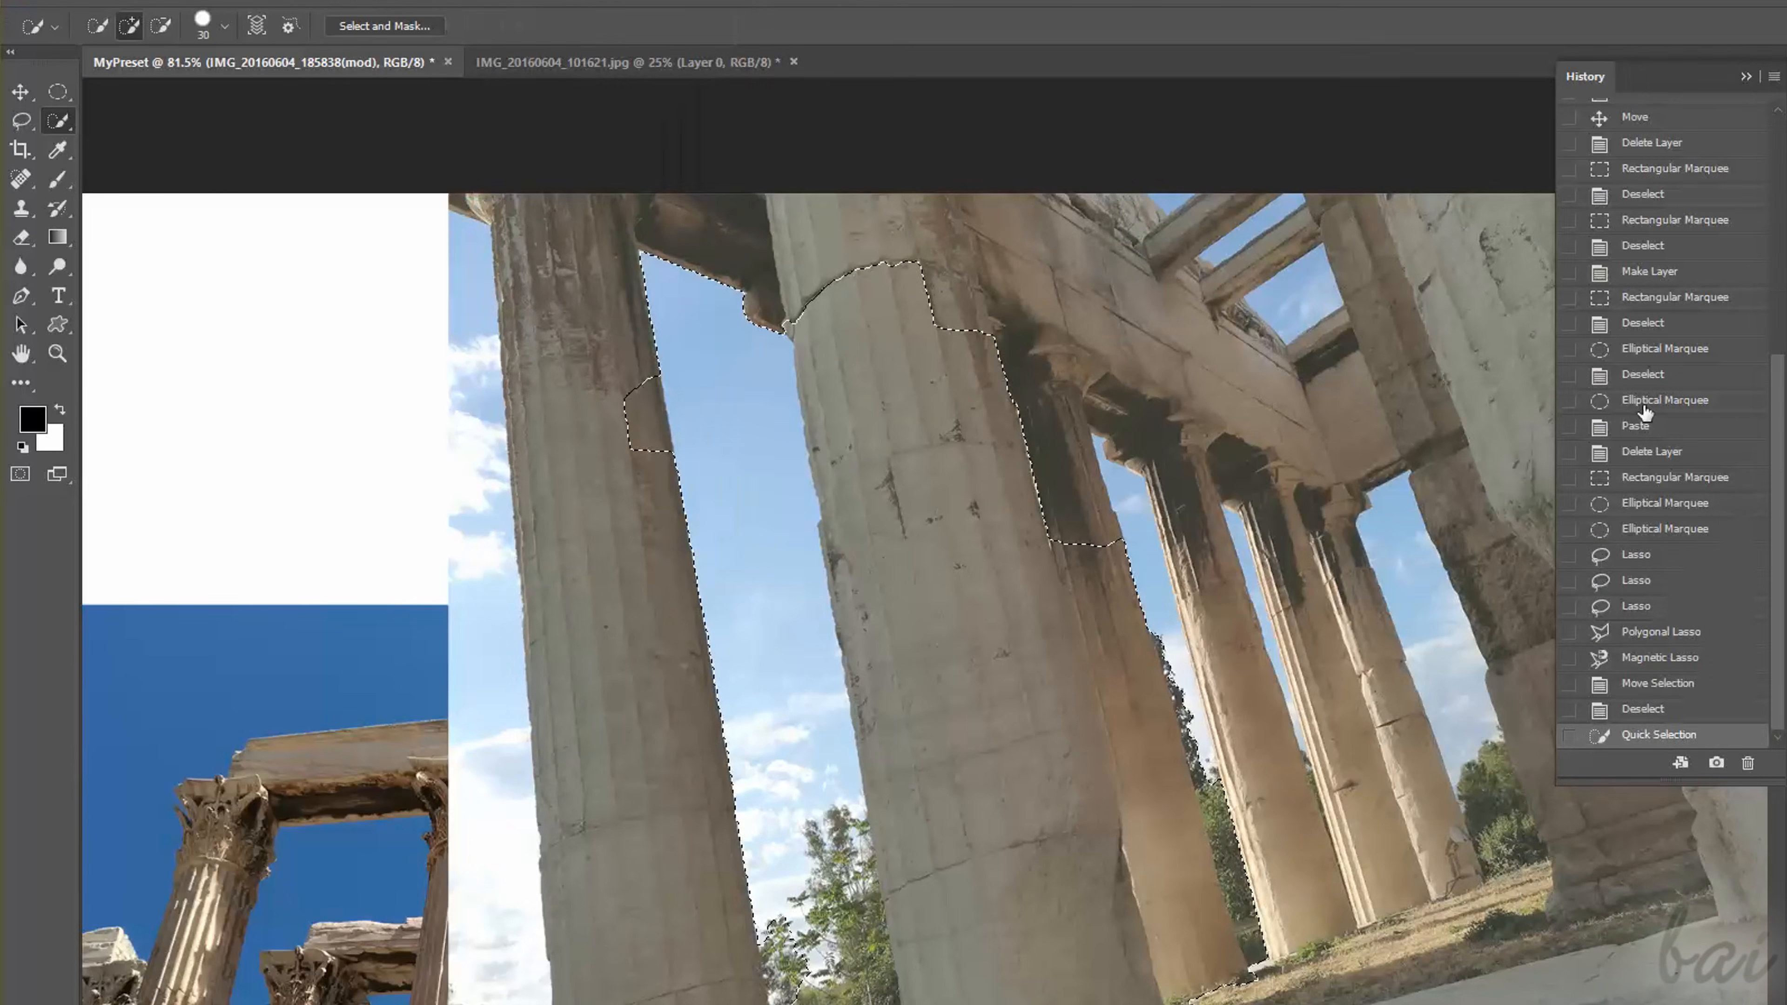
click(1642, 711)
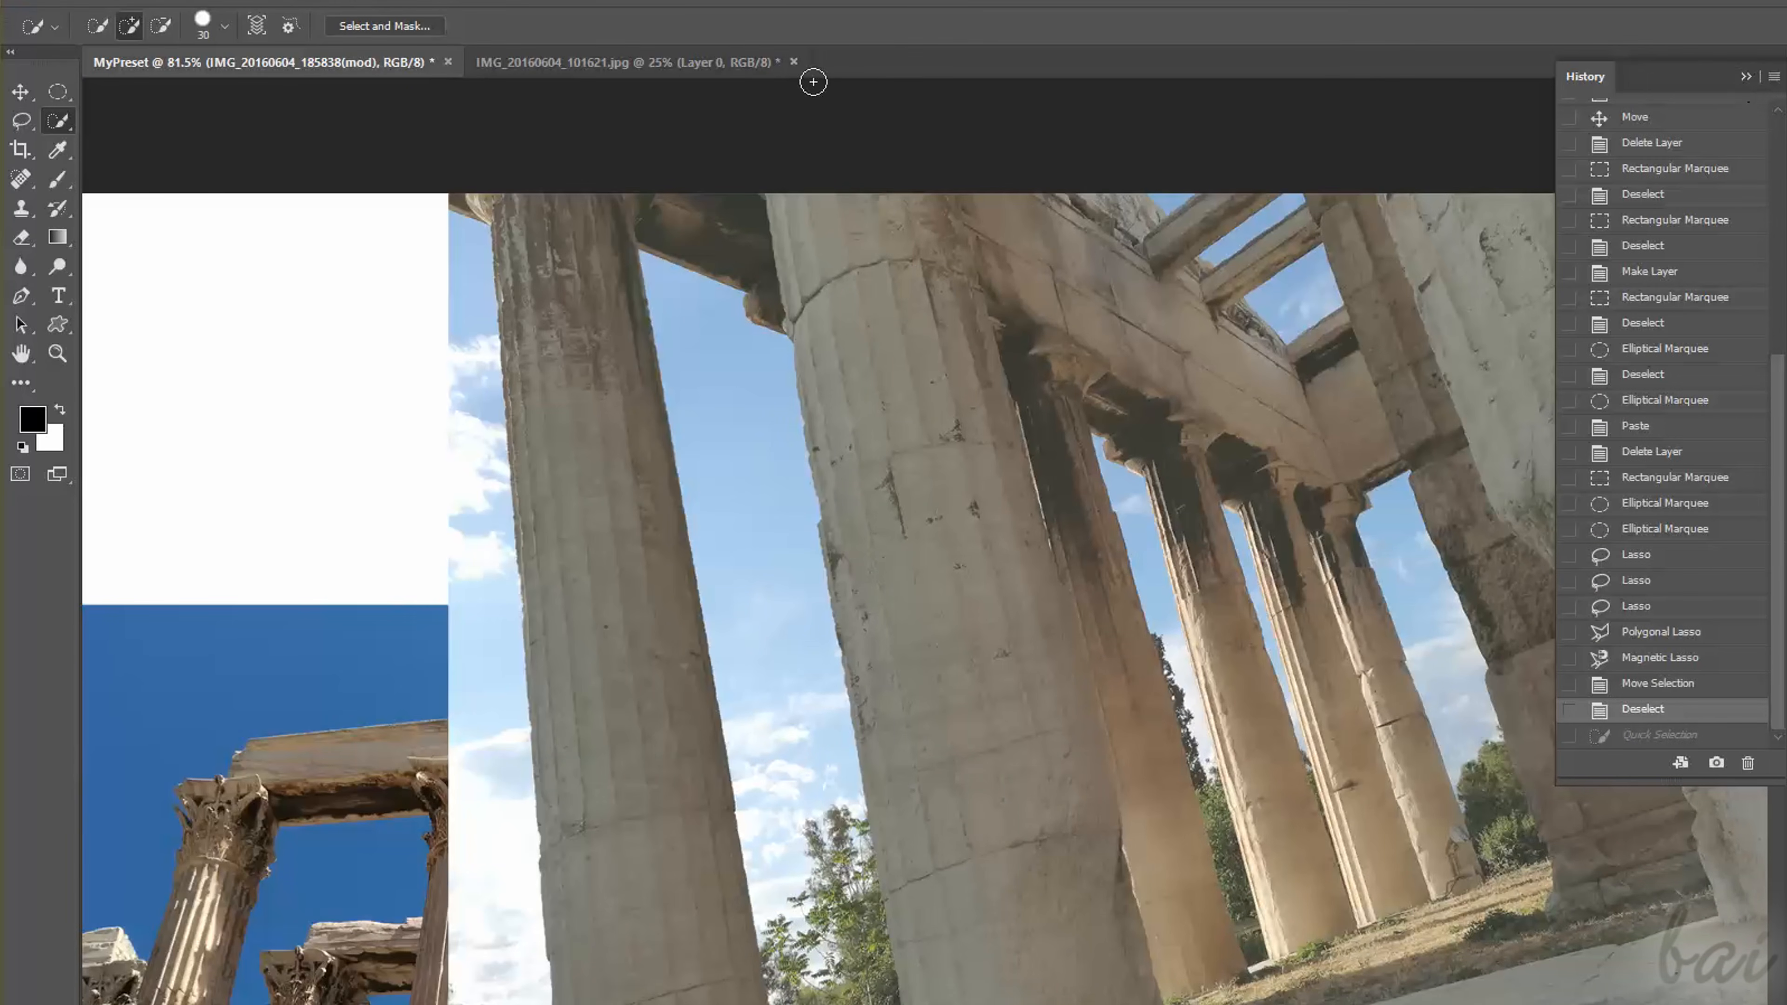
click(1758, 71)
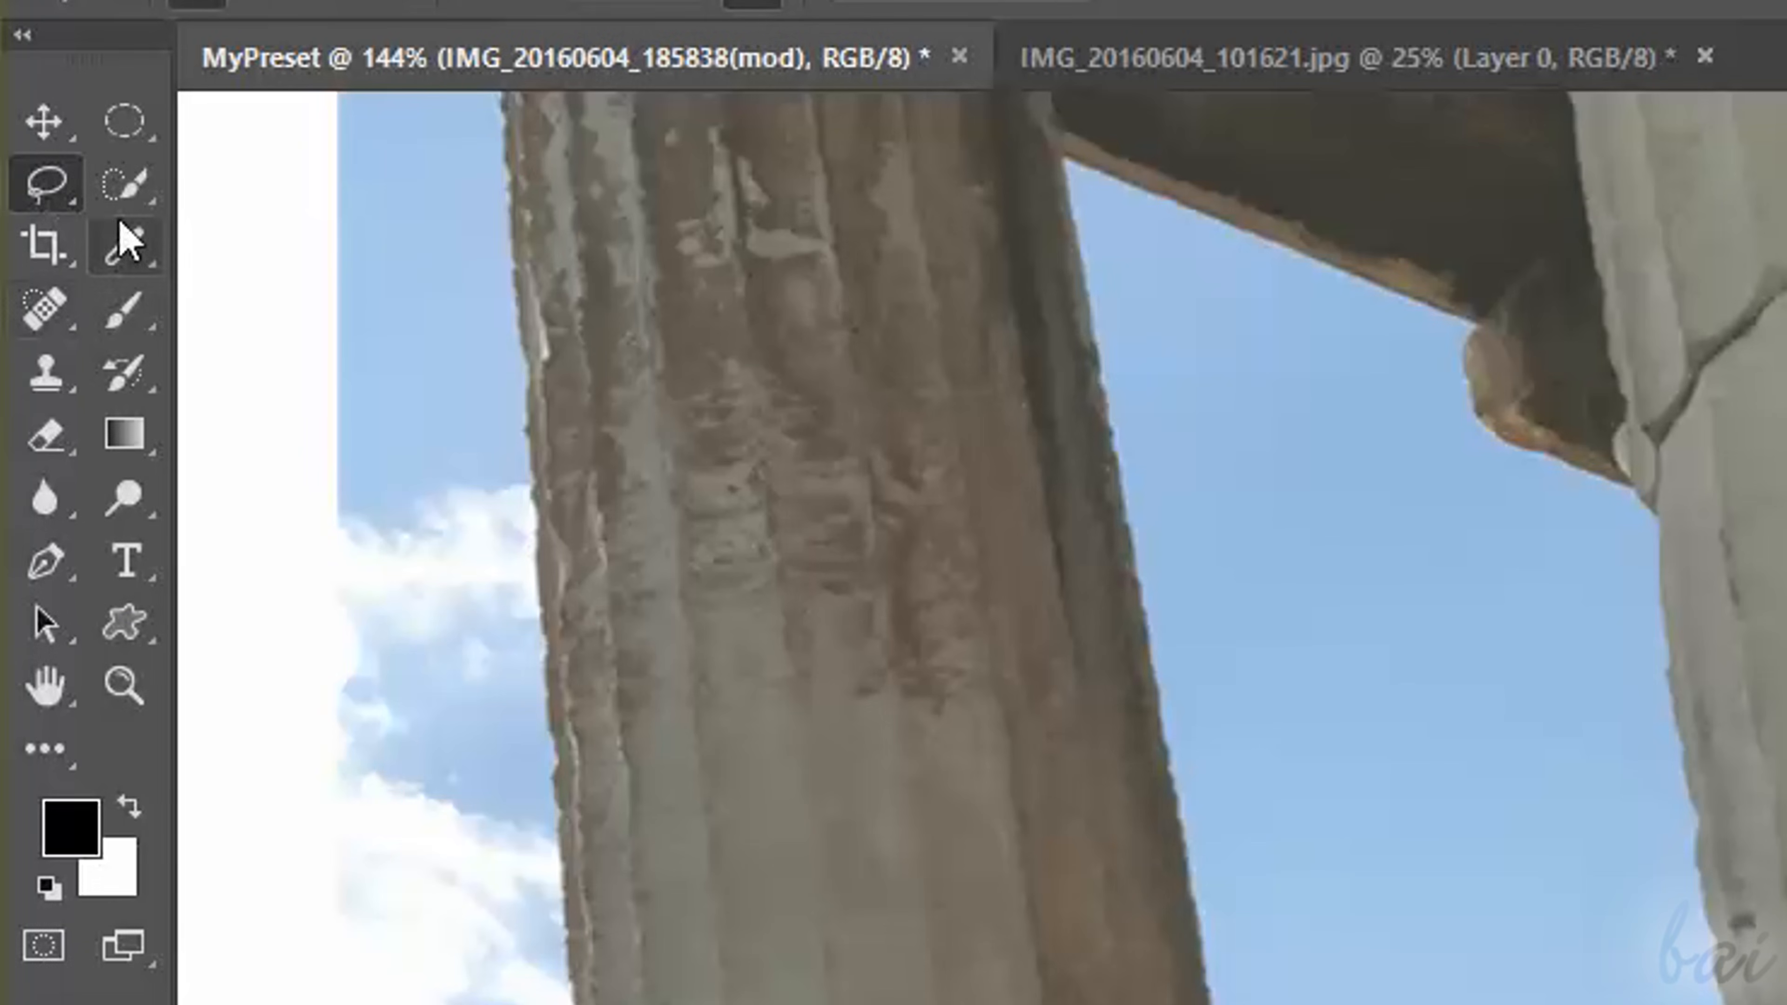
Select the large middle column with the Magic Wand Tool, and replace that selection with the pale stone wall beside the columns
right_click(57, 124)
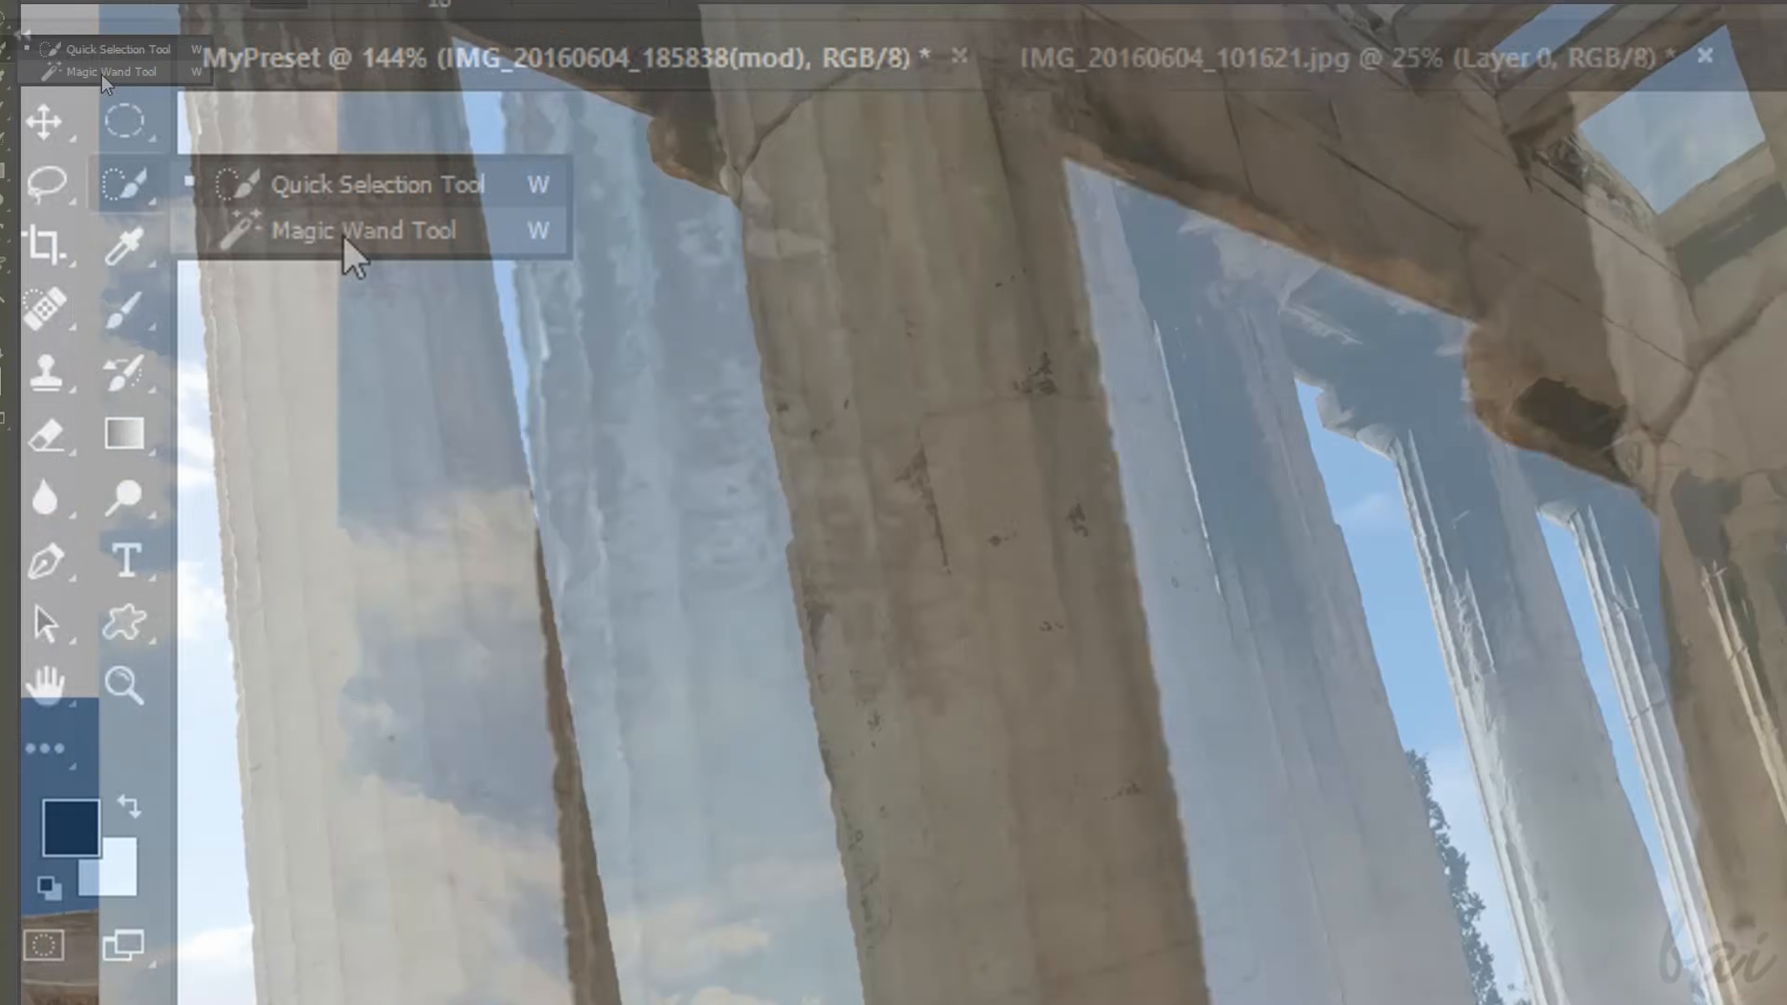
click(354, 255)
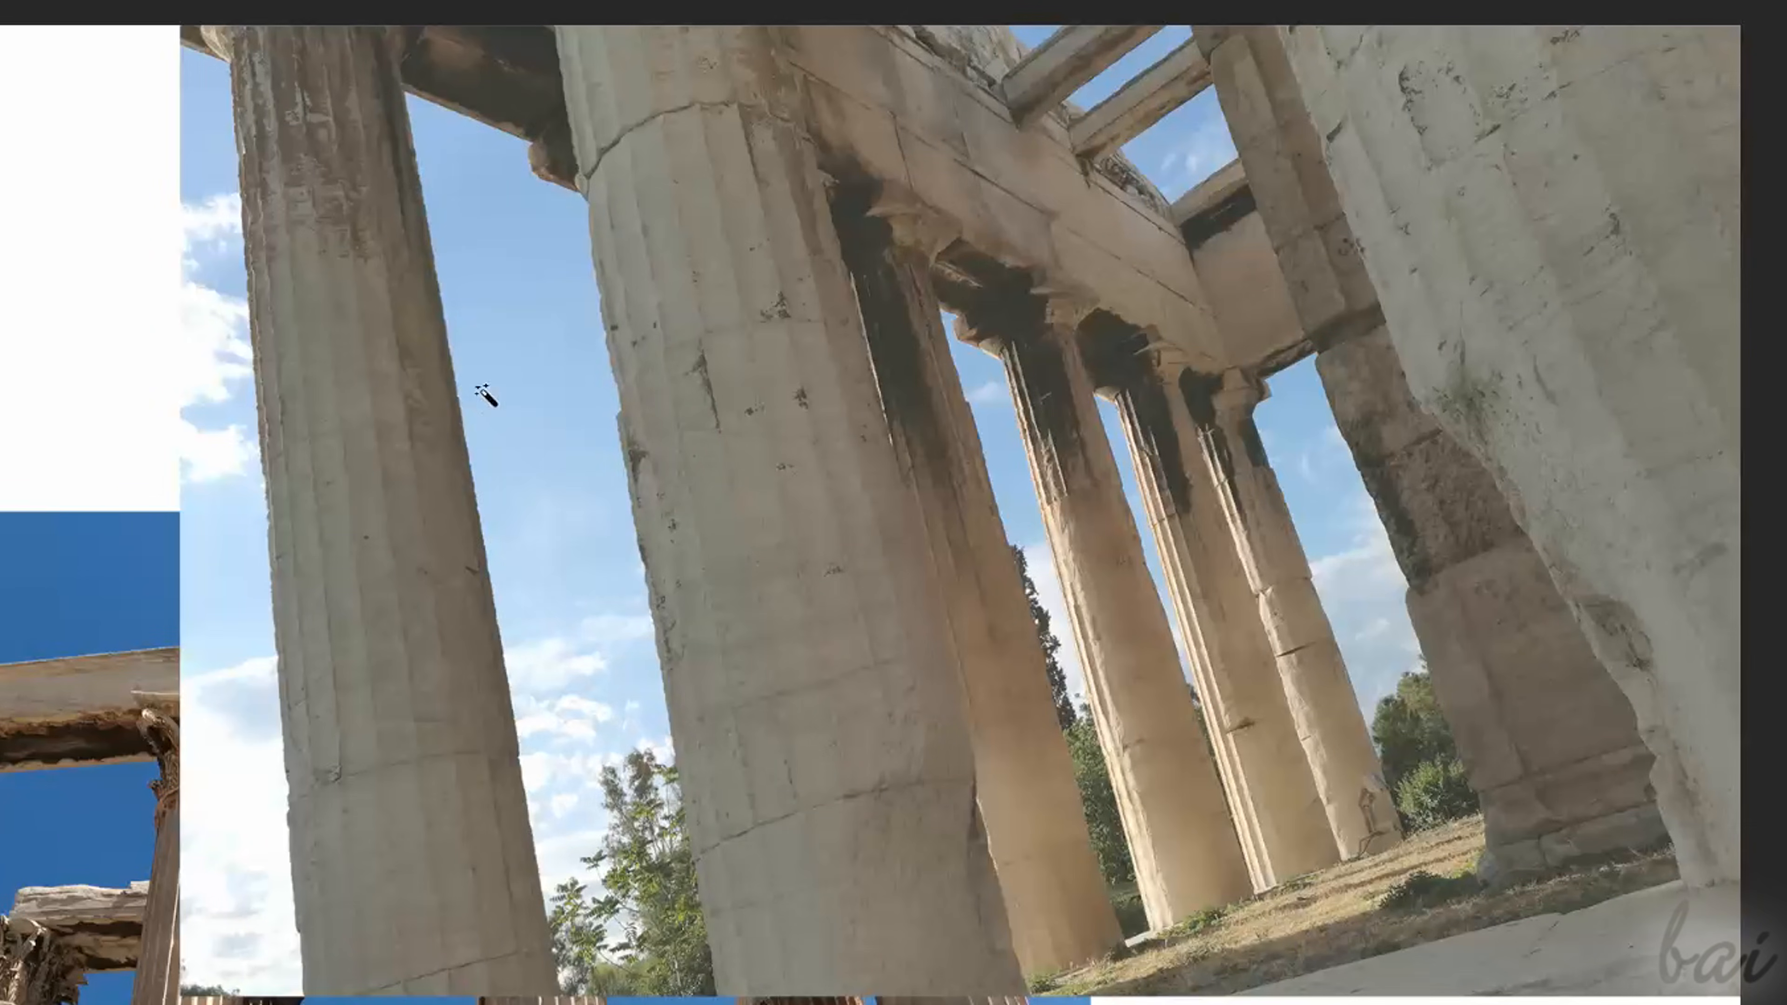
click(786, 609)
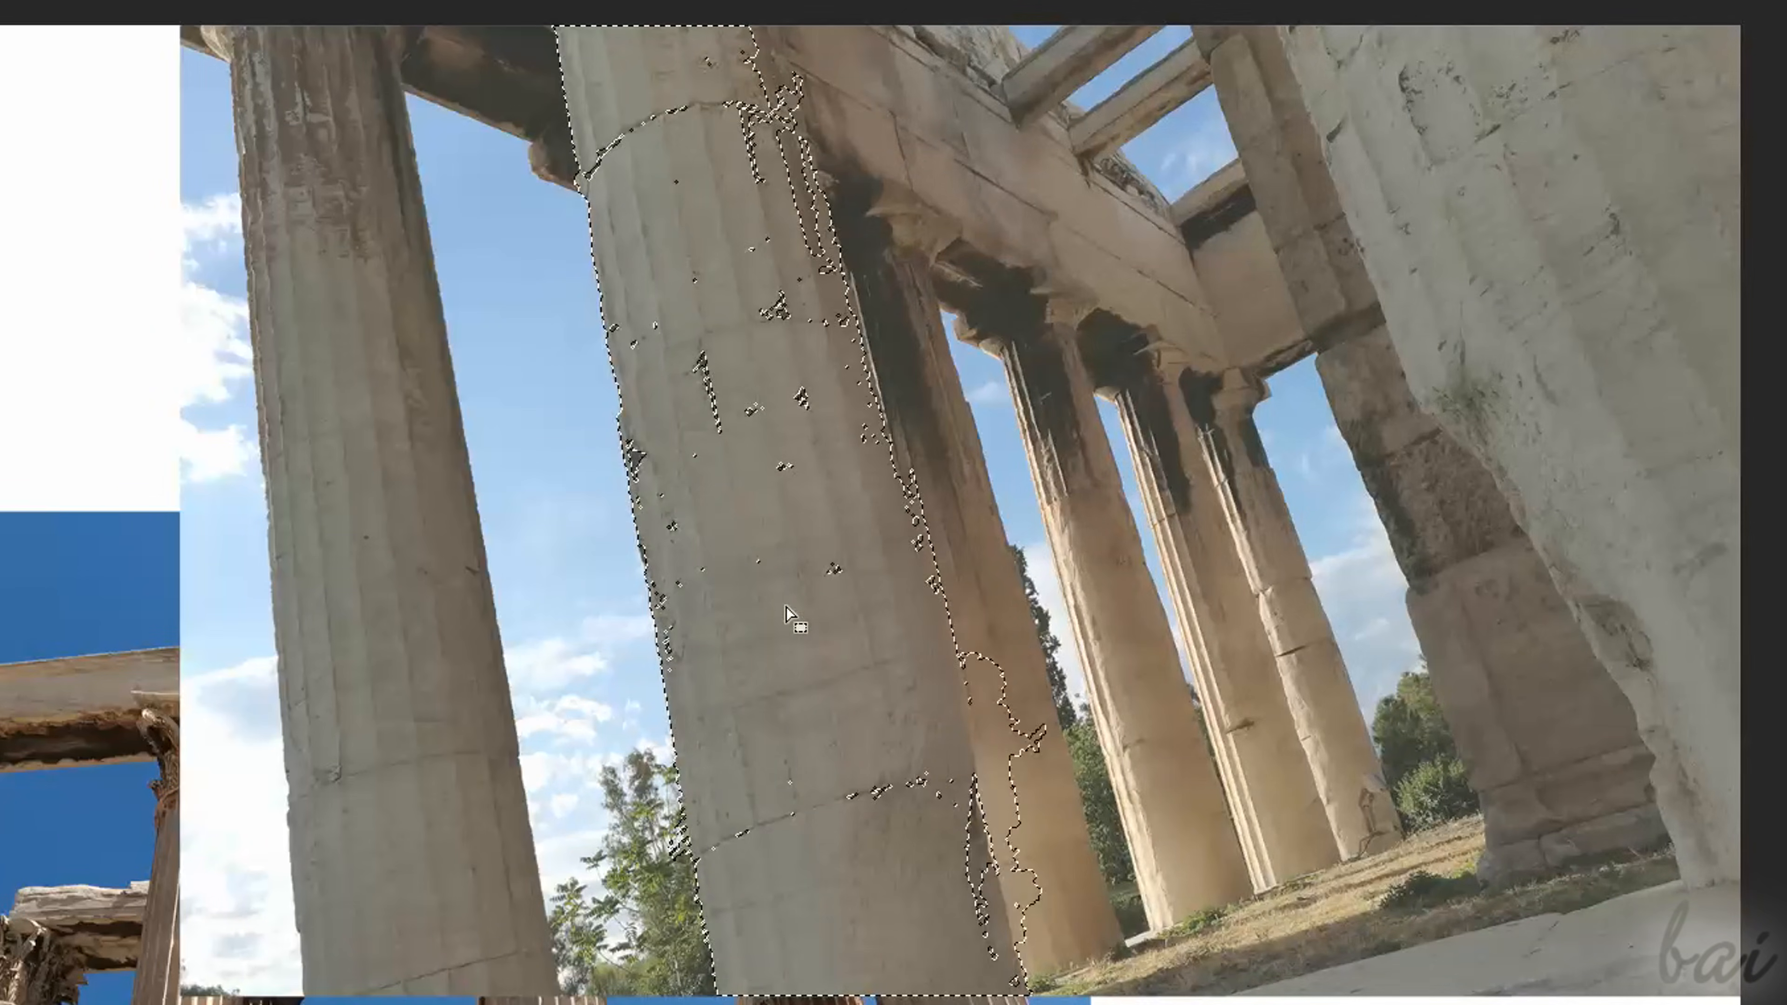
click(1163, 647)
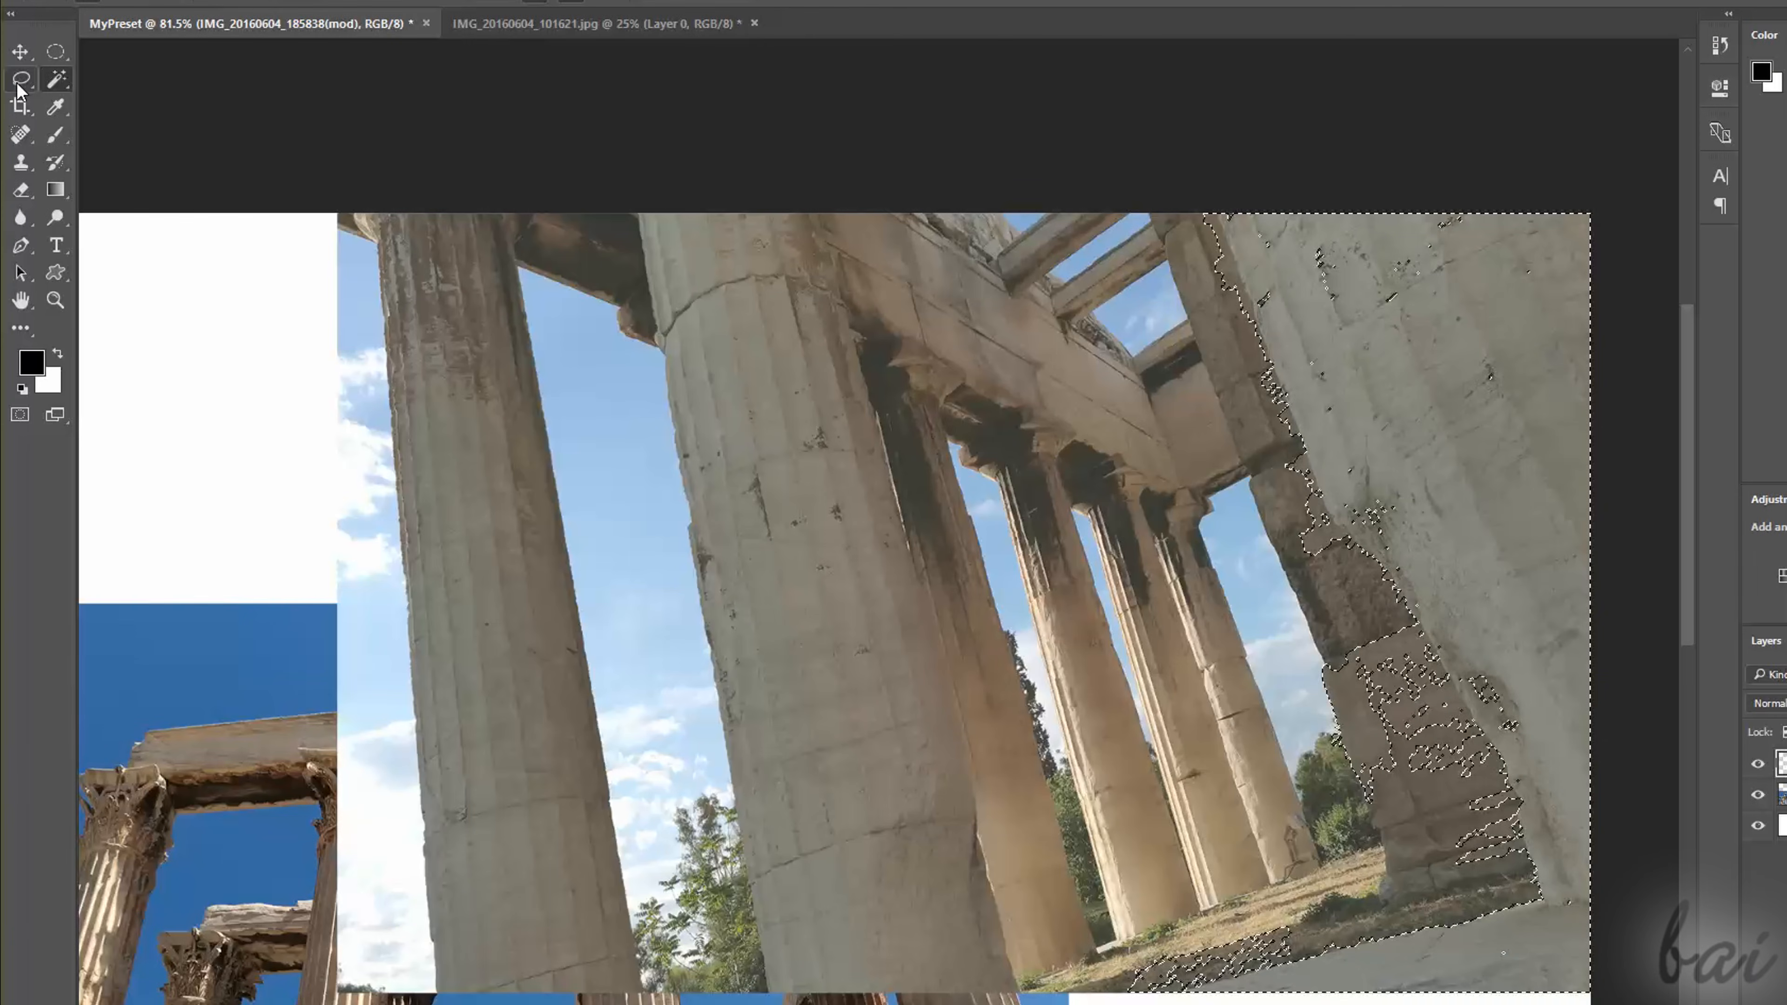
Clear the wall selection using the Lasso Tool
click(17, 88)
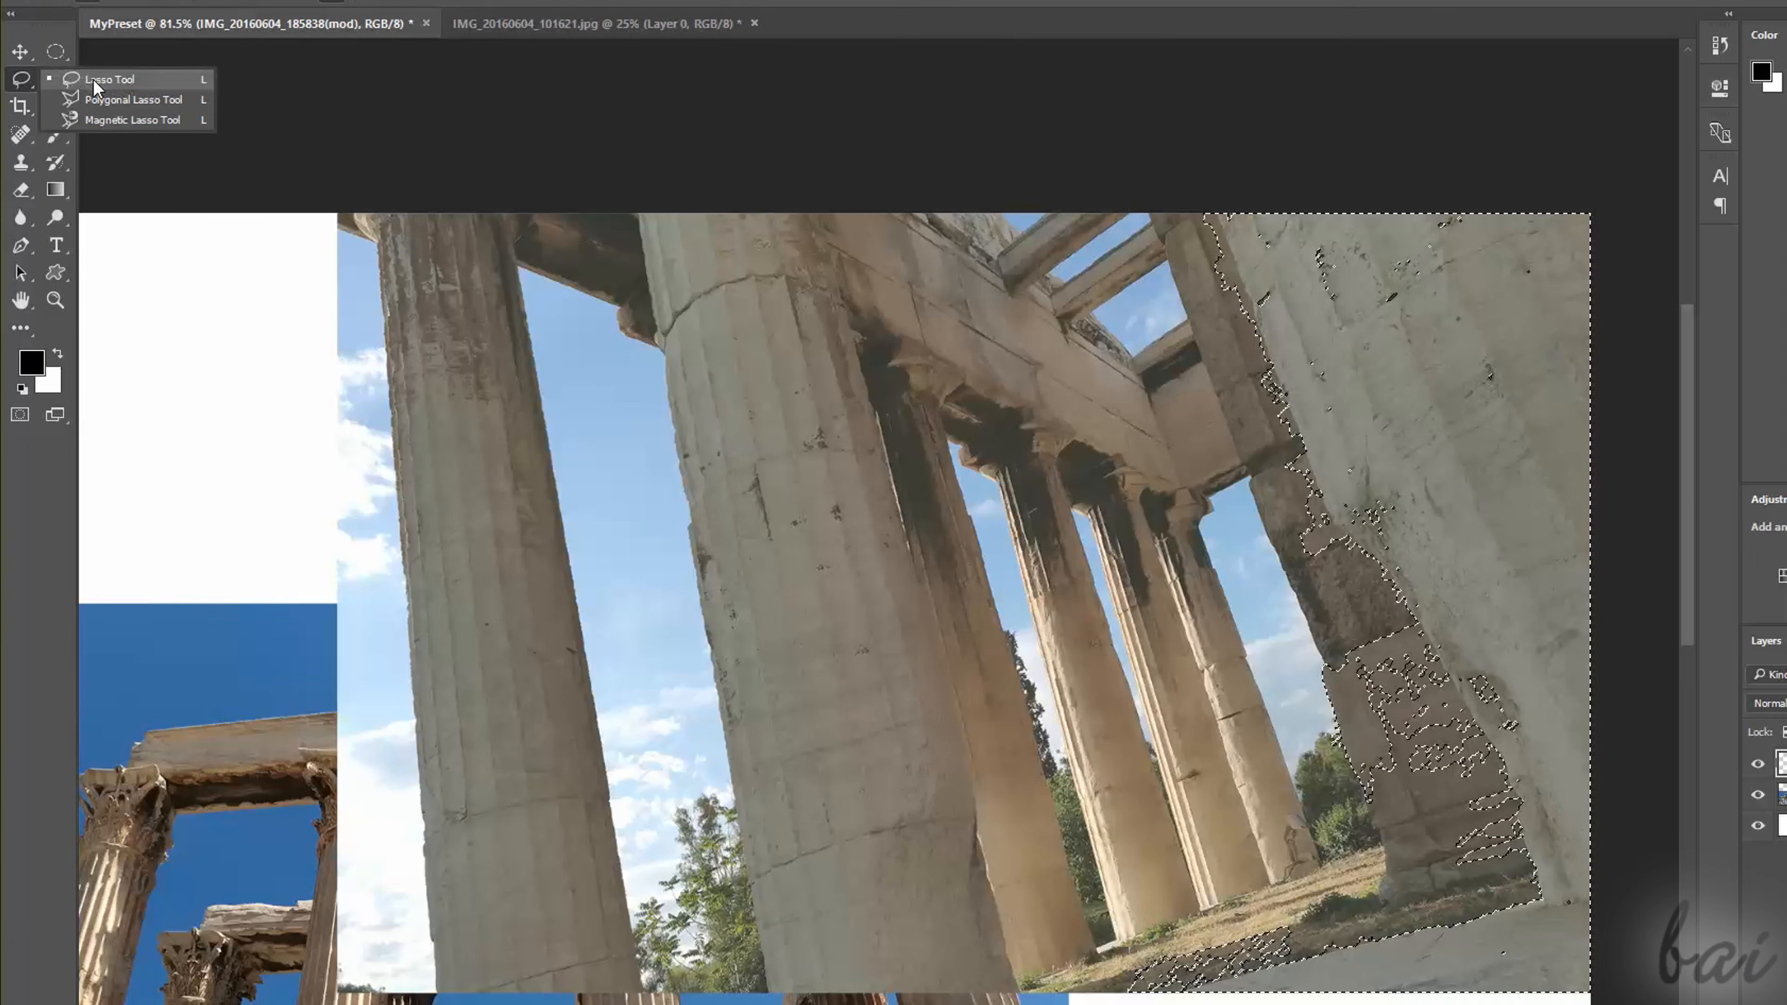
click(108, 79)
click(610, 396)
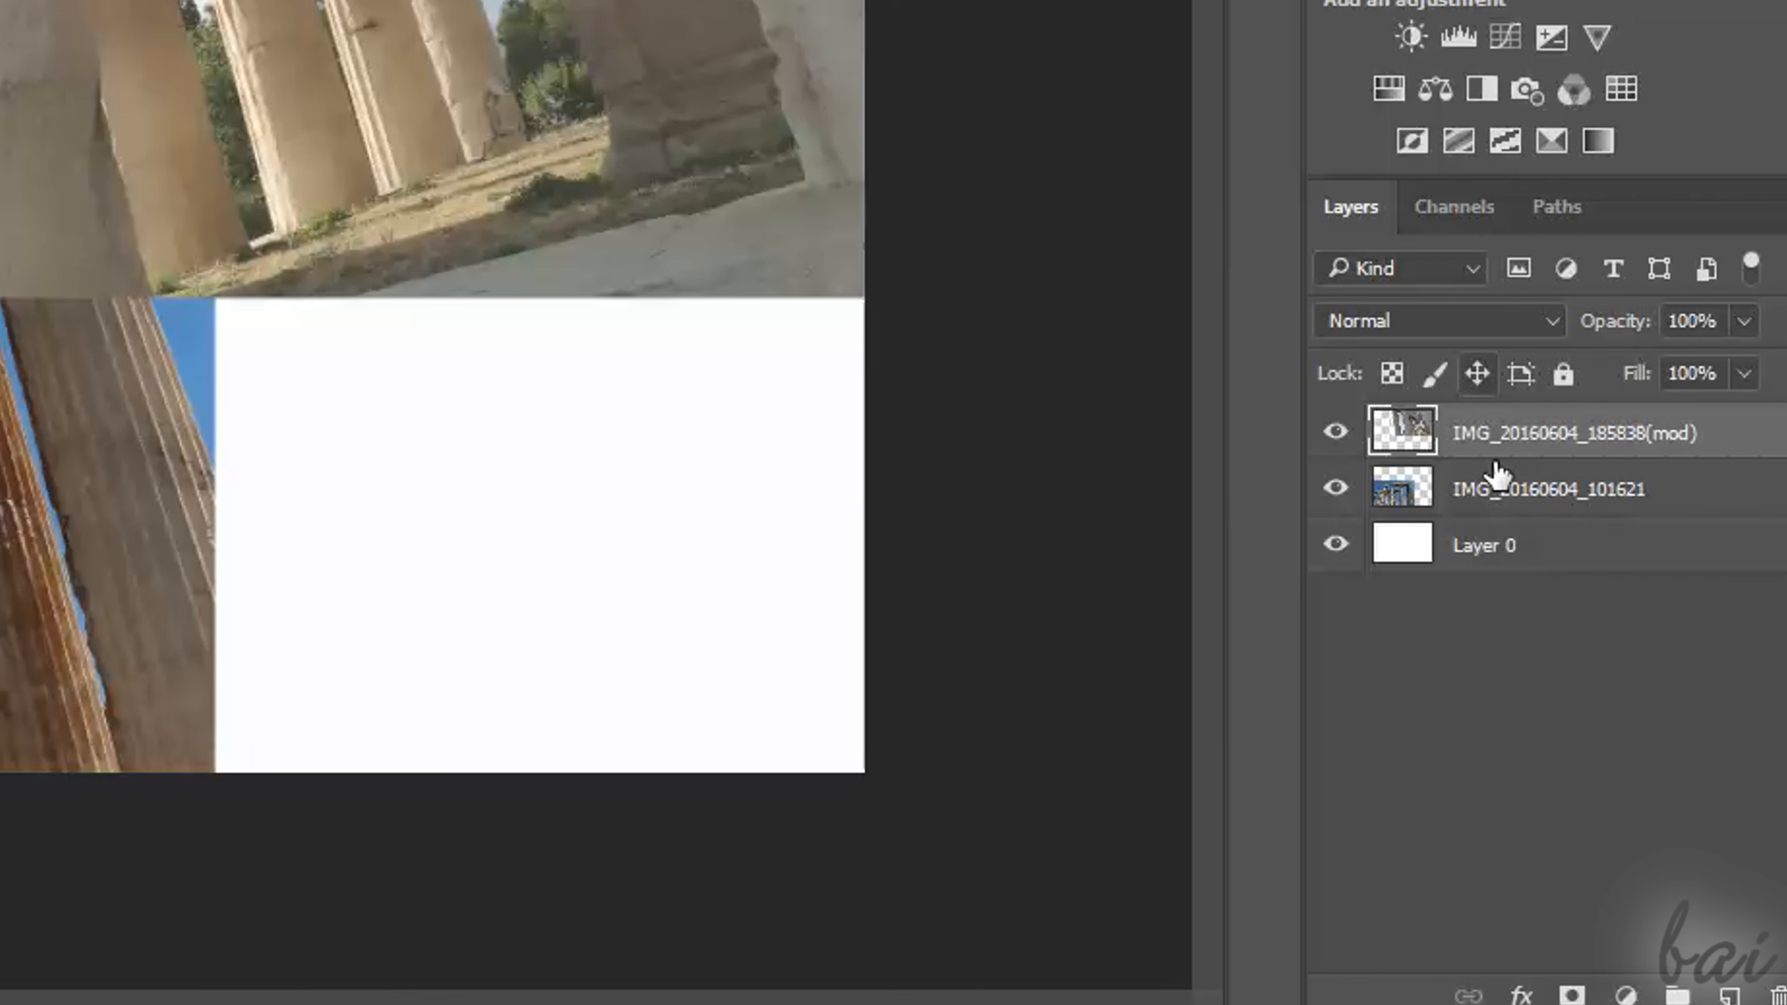
Rename the IMG_20160604_185838(mod) layer as Greek Temple 1 and the IMG_20160604_101621 layer as Greek Temple 2
double_click(1543, 440)
text(Greek Temple 1)
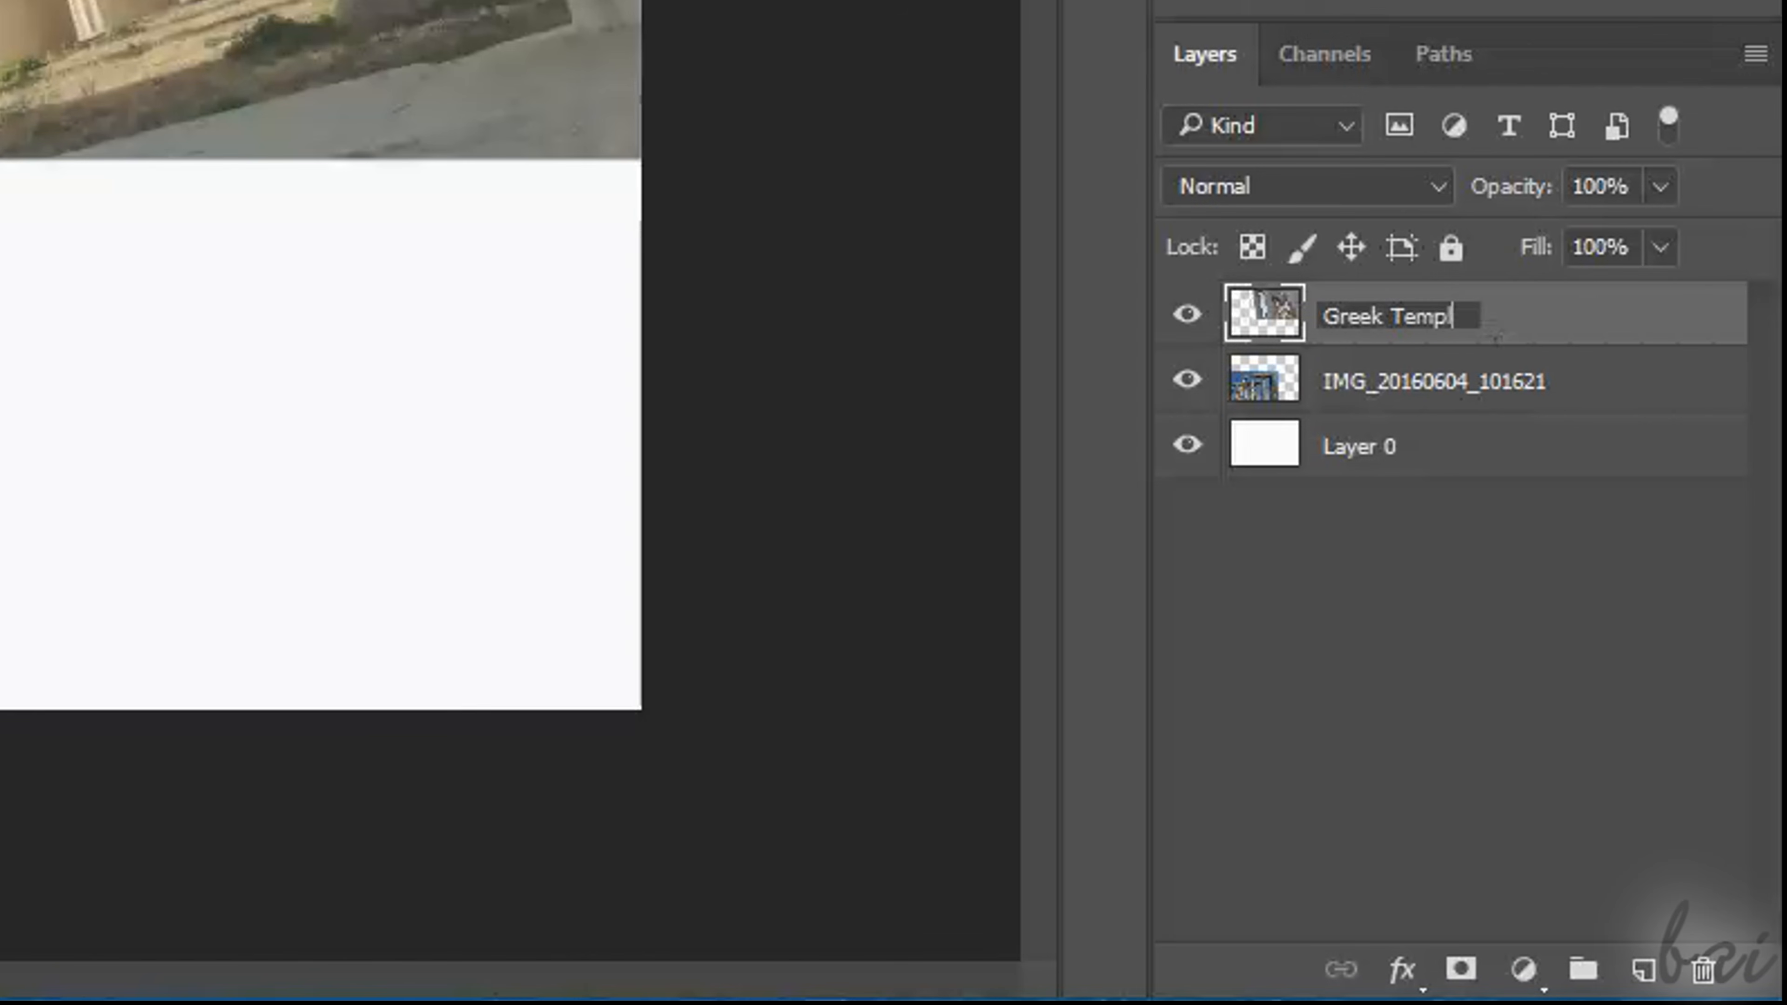
double_click(1544, 383)
text(Greek Temple 2)
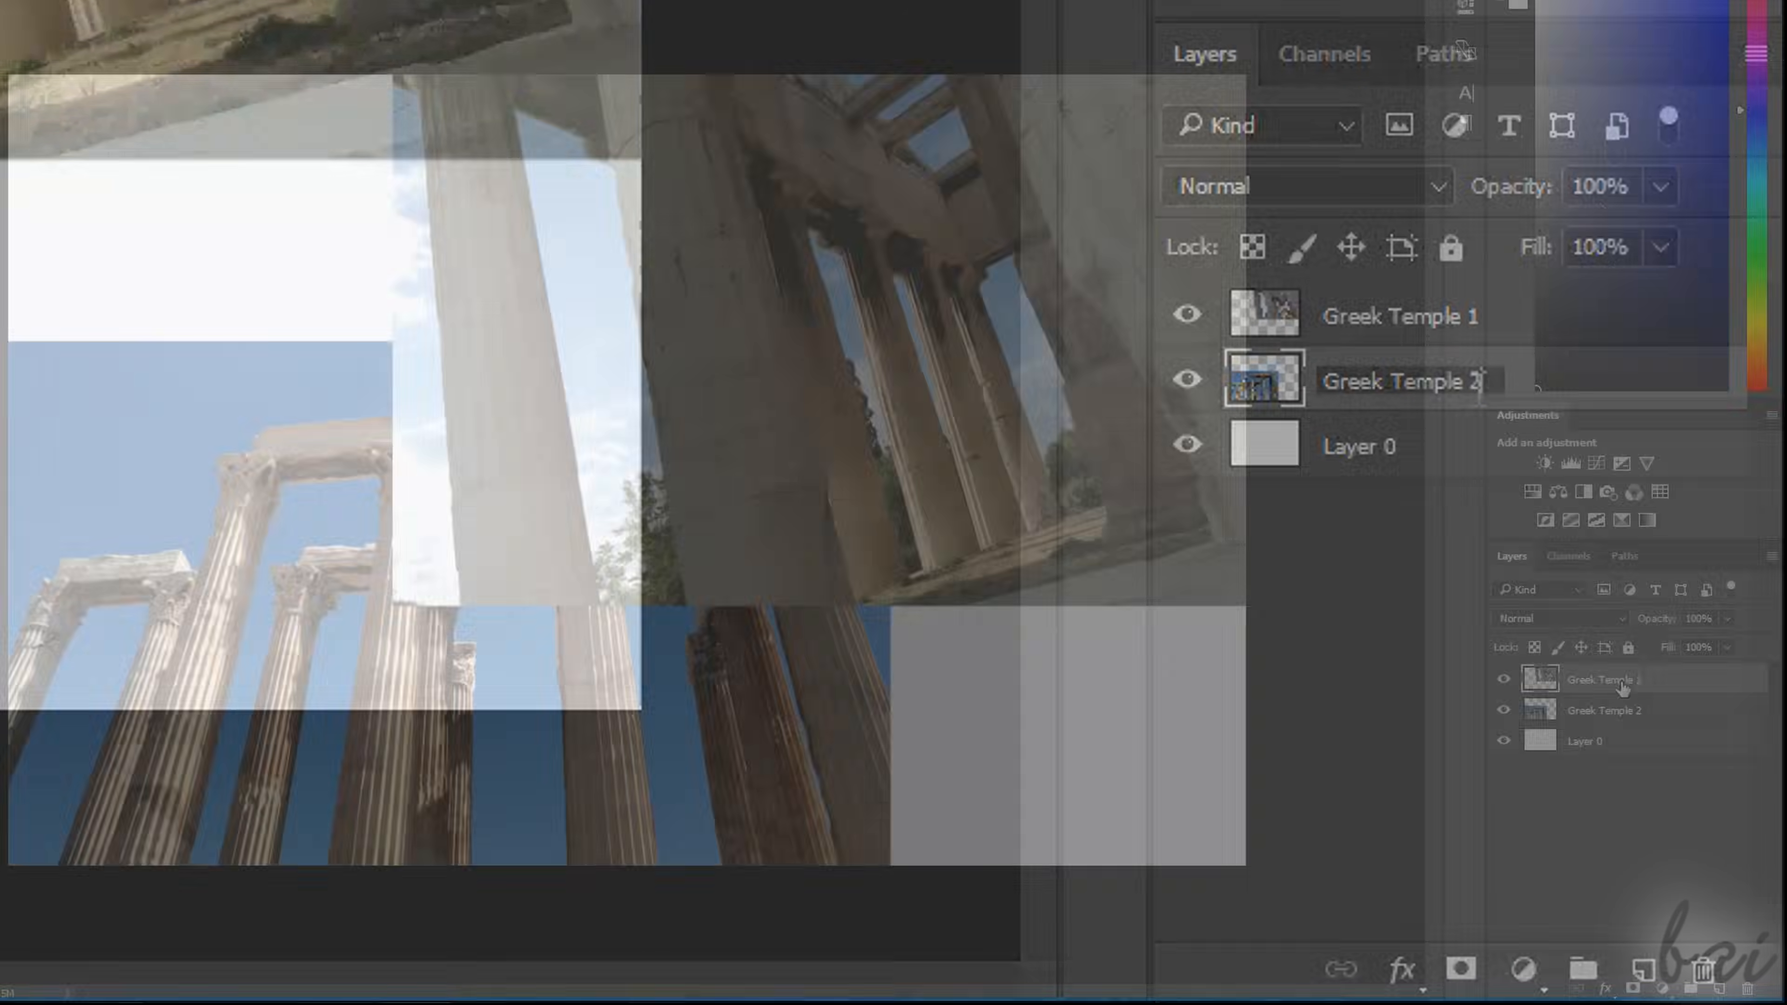
Hide and show the Greek Temple 1 and Greek Temple 2 layers in turn
click(1582, 678)
click(1506, 679)
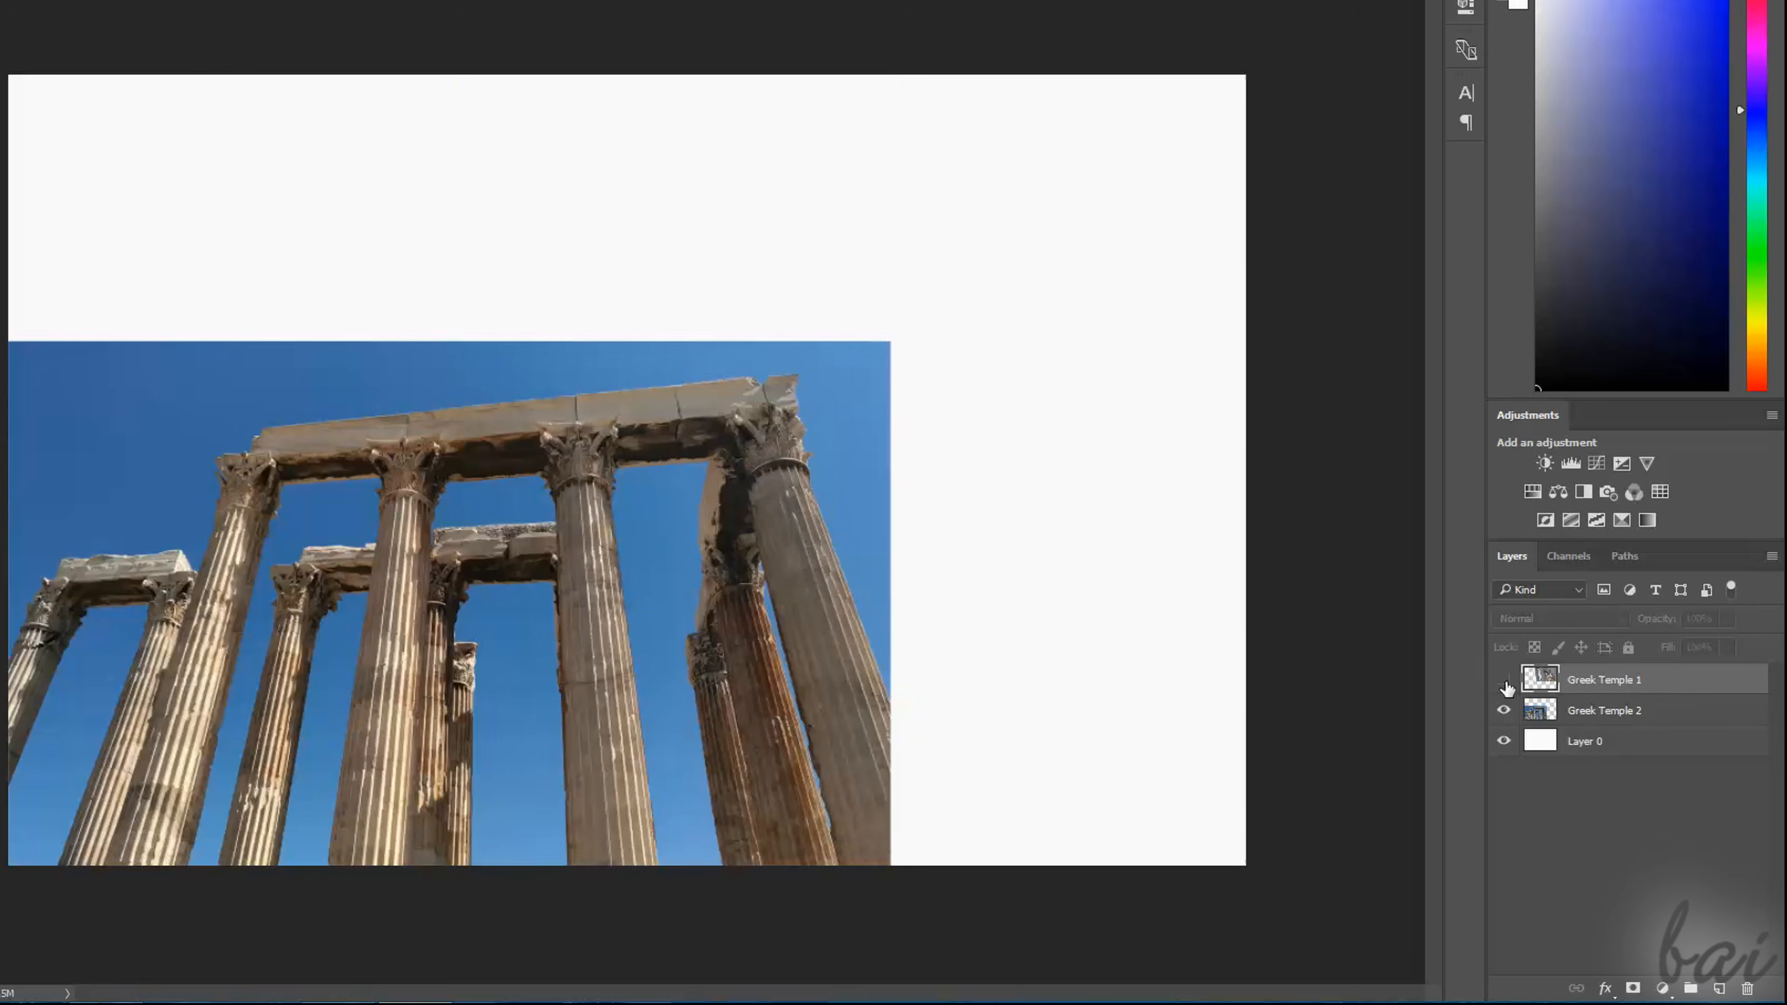
click(1504, 680)
click(1505, 712)
click(1504, 711)
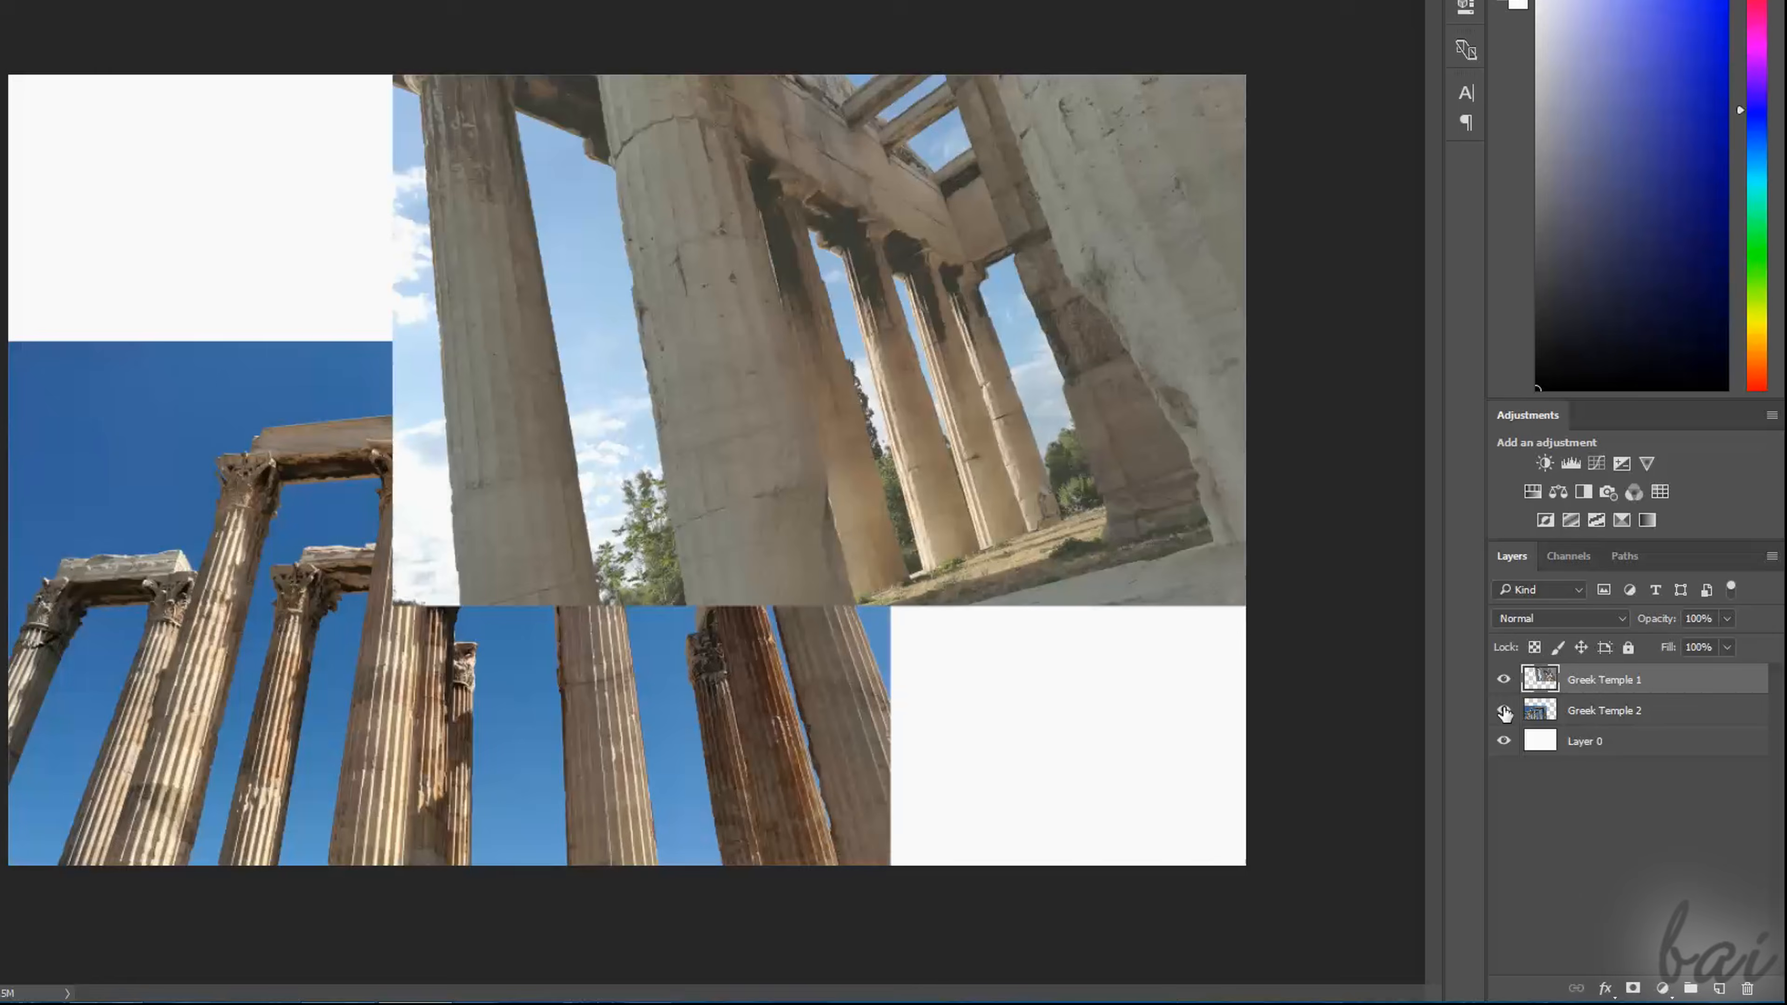
click(1504, 679)
click(1504, 679)
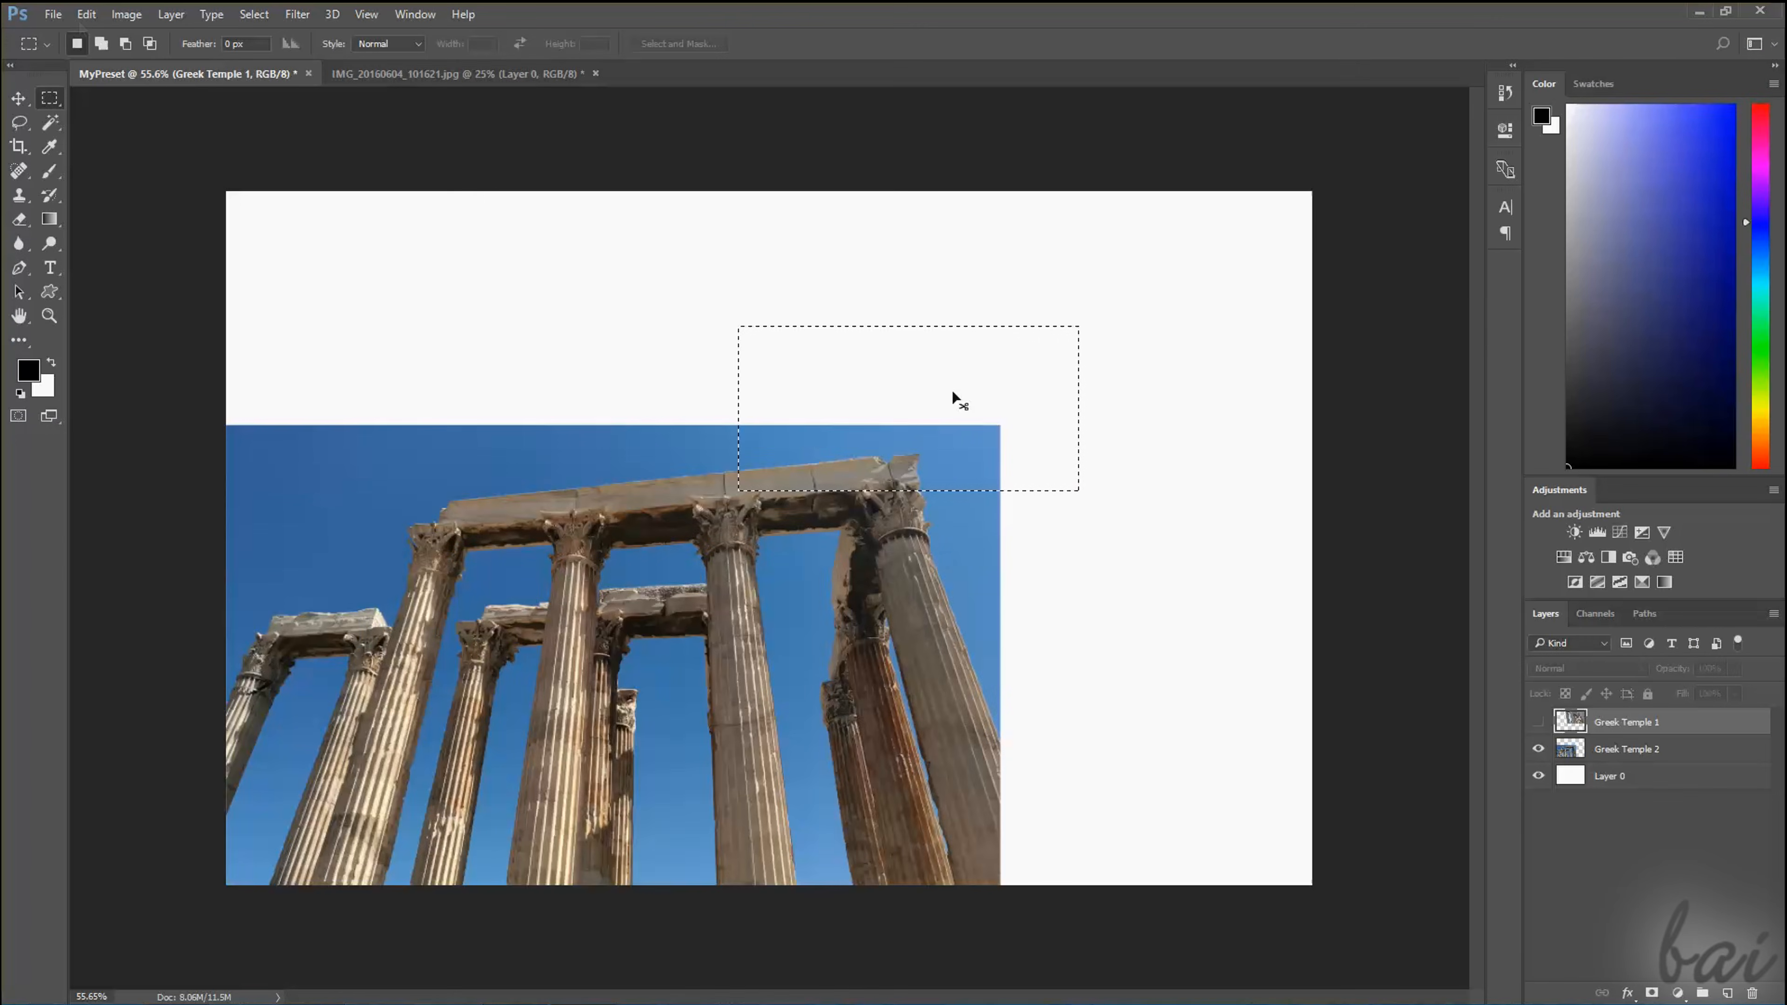
Check the Edit commands for a marquee selection with Greek Temple 1 hidden, and again with that layer fully locked
click(87, 14)
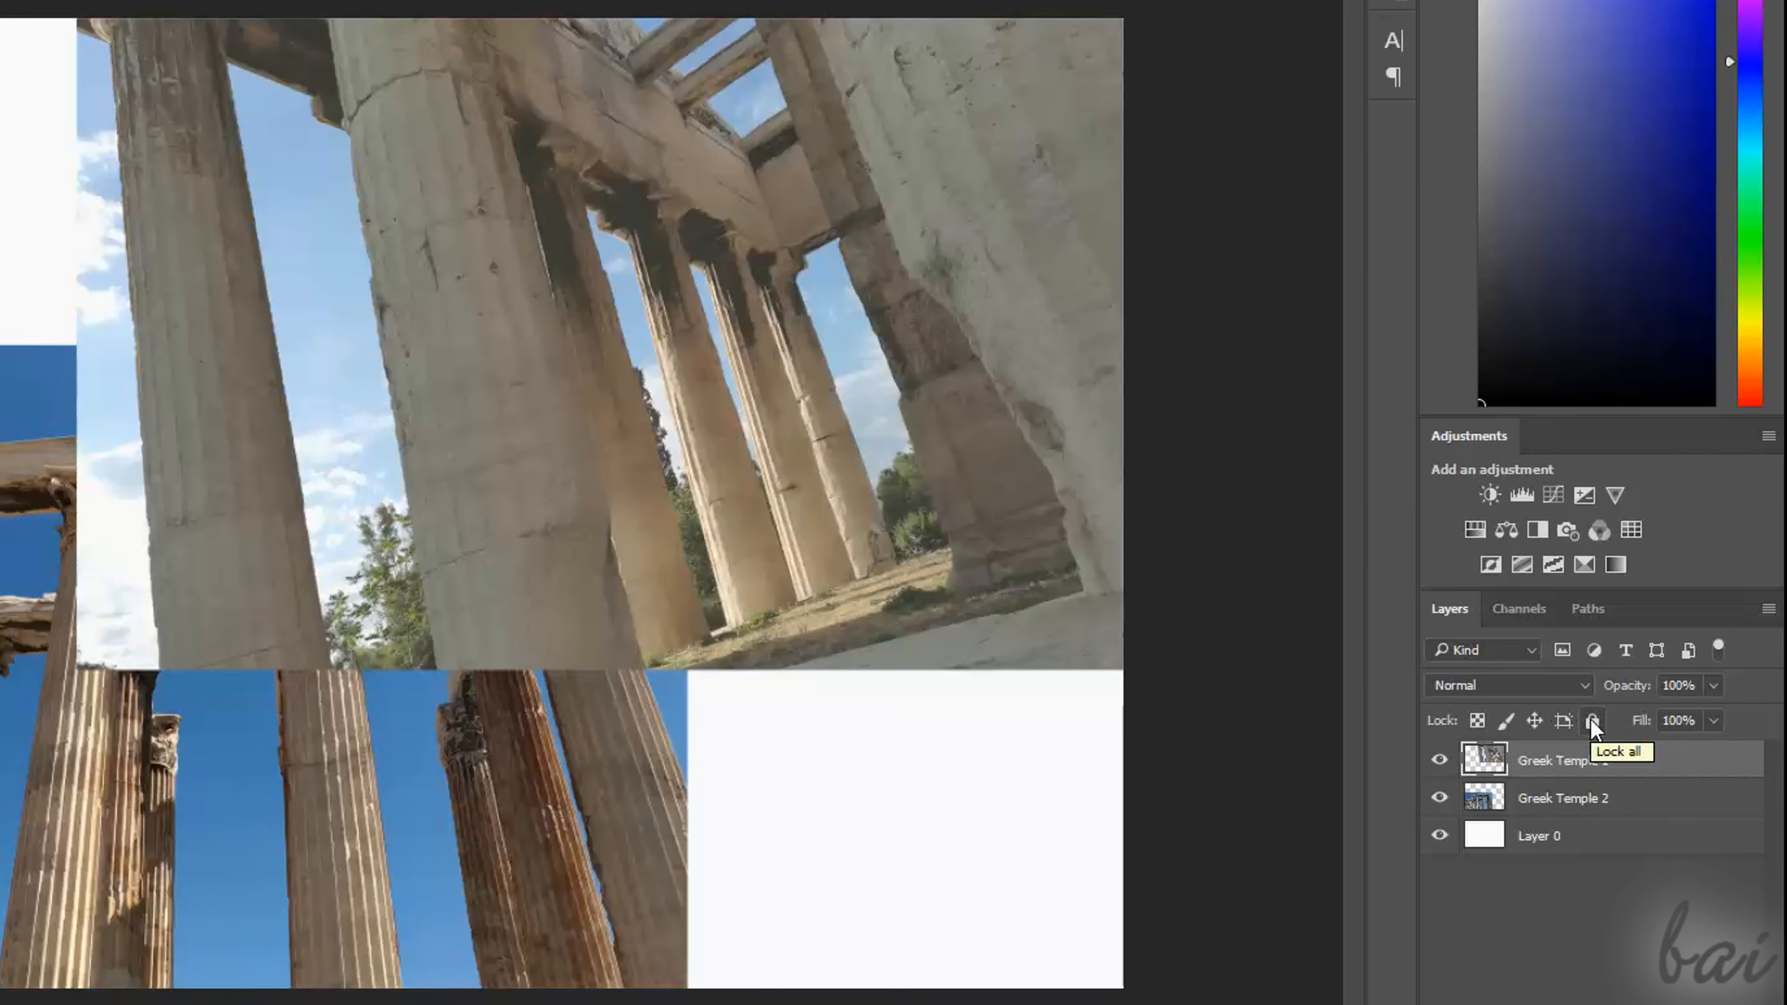
click(1591, 720)
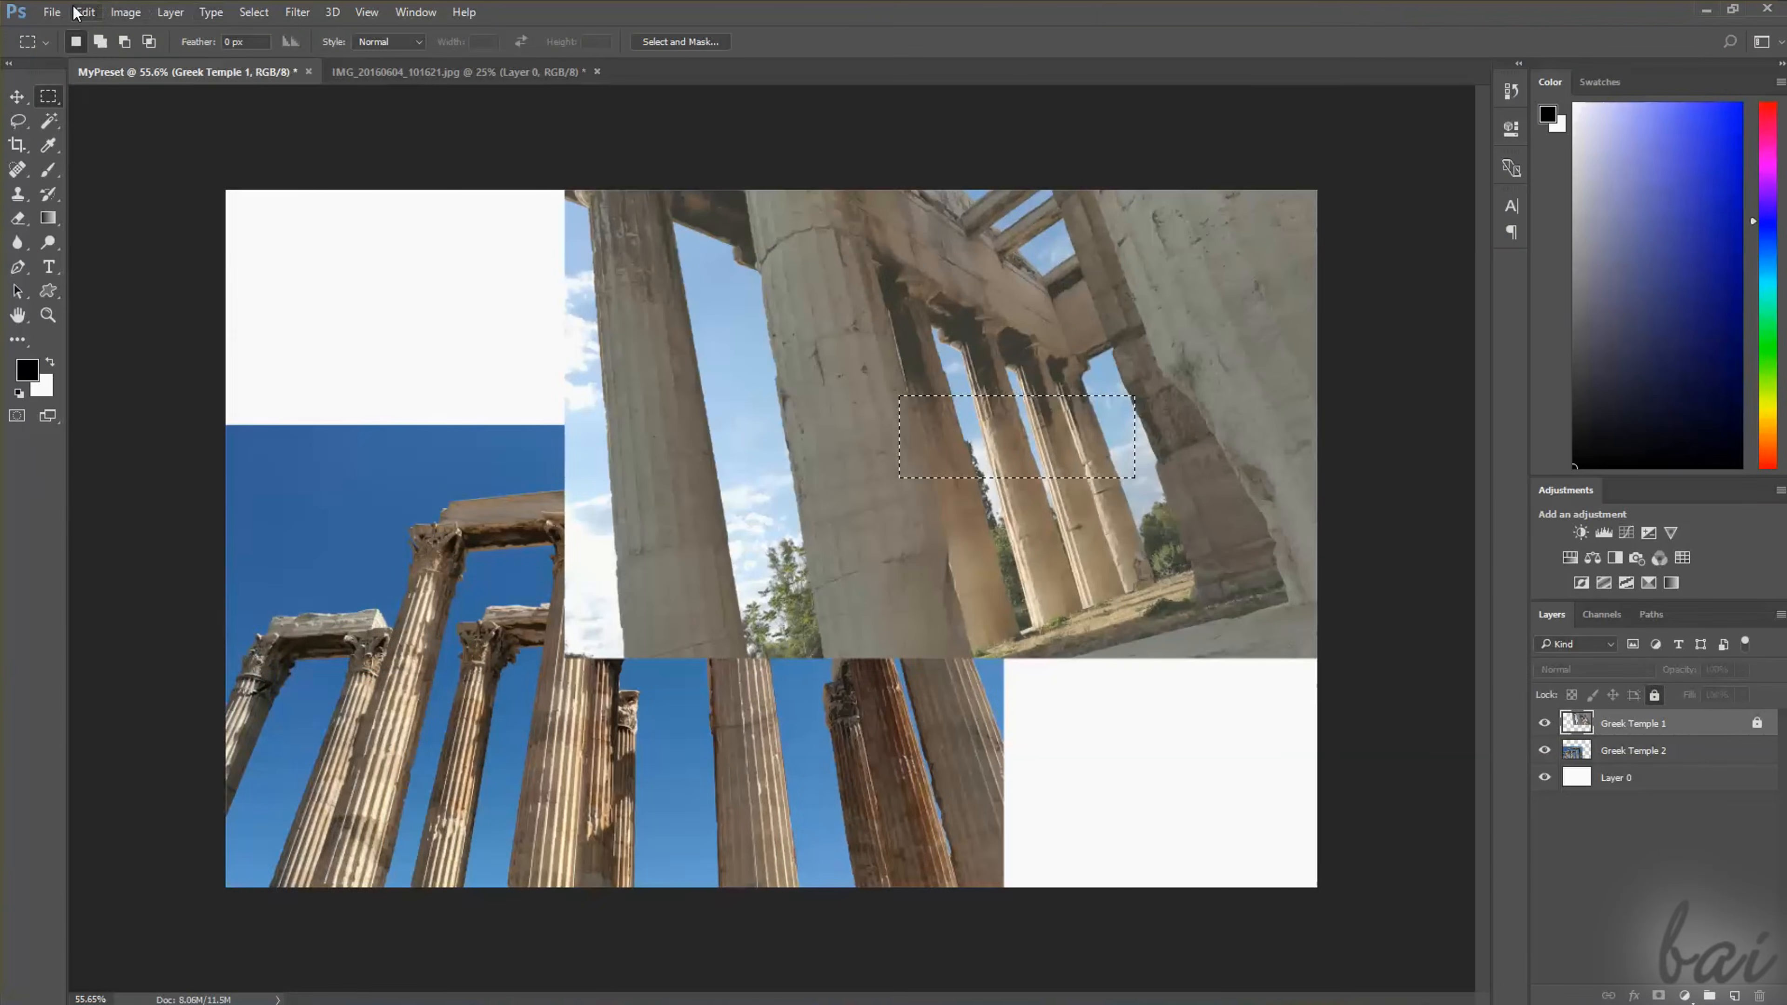
click(85, 12)
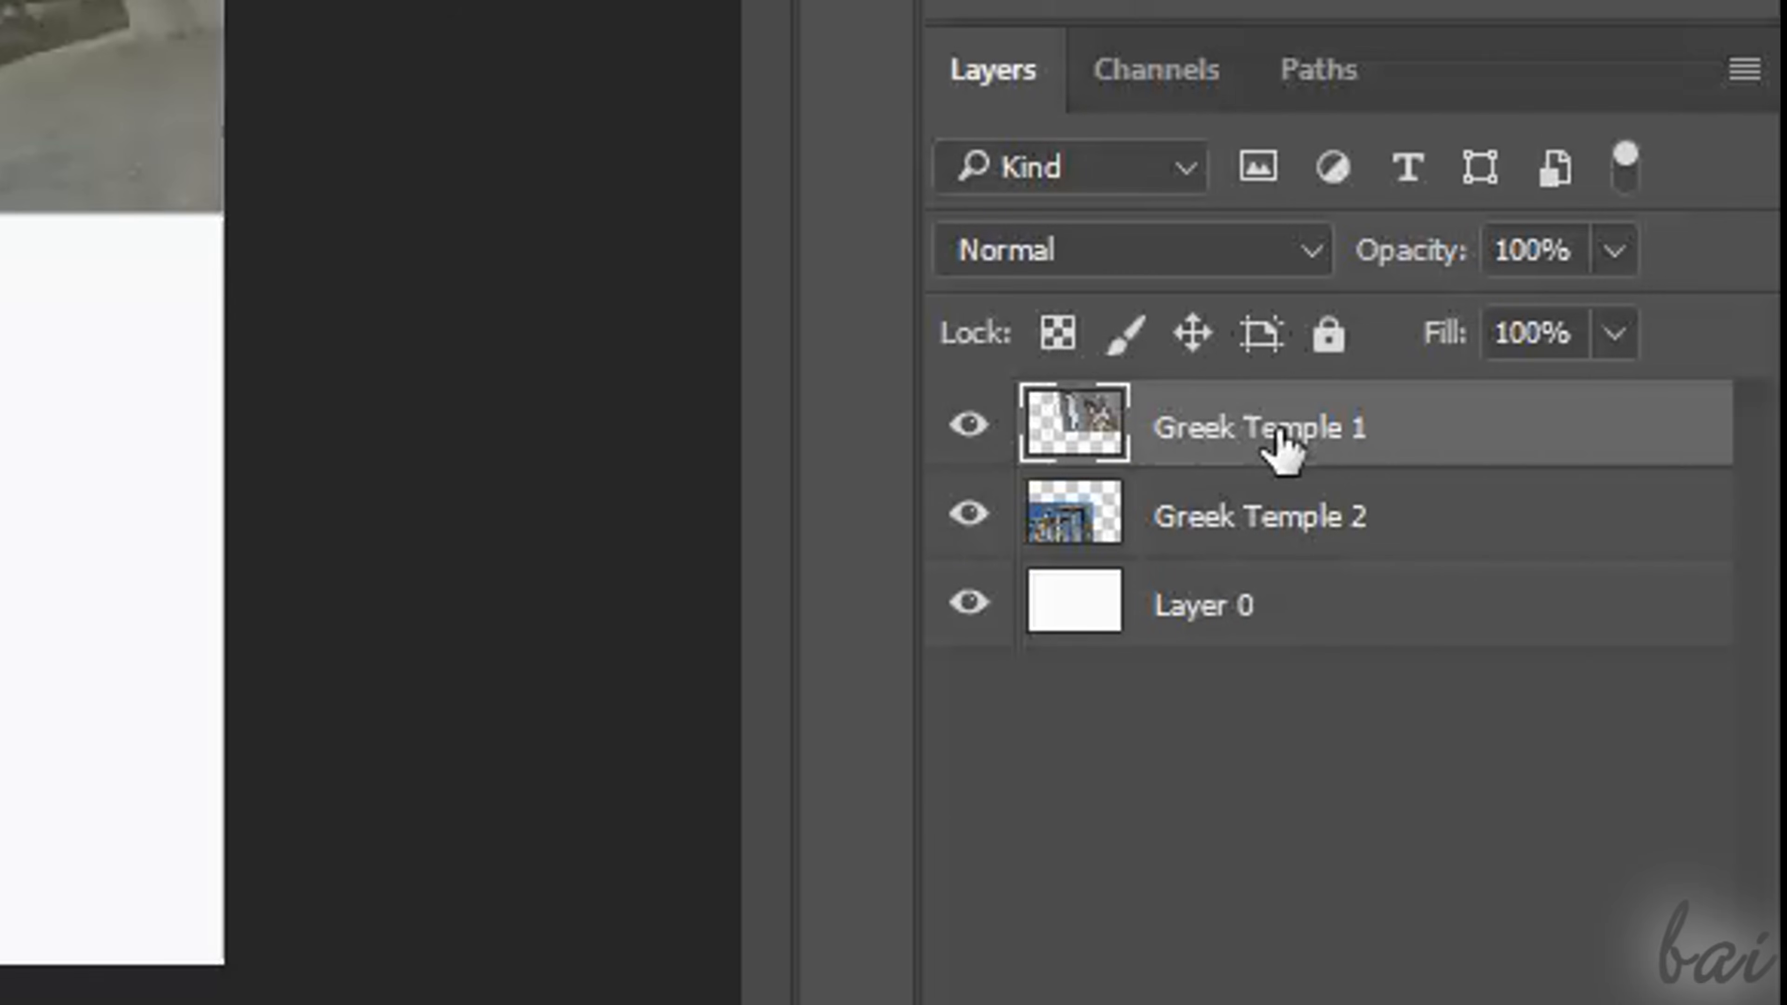
Reorder the layers repeatedly, moving Greek Temple 1 below Greek Temple 2 and back above it
mouse_move(1282, 428)
mouse_down()
mouse_move(1263, 549)
mouse_move(1249, 498)
mouse_move(1280, 407)
mouse_move(1292, 425)
mouse_up()
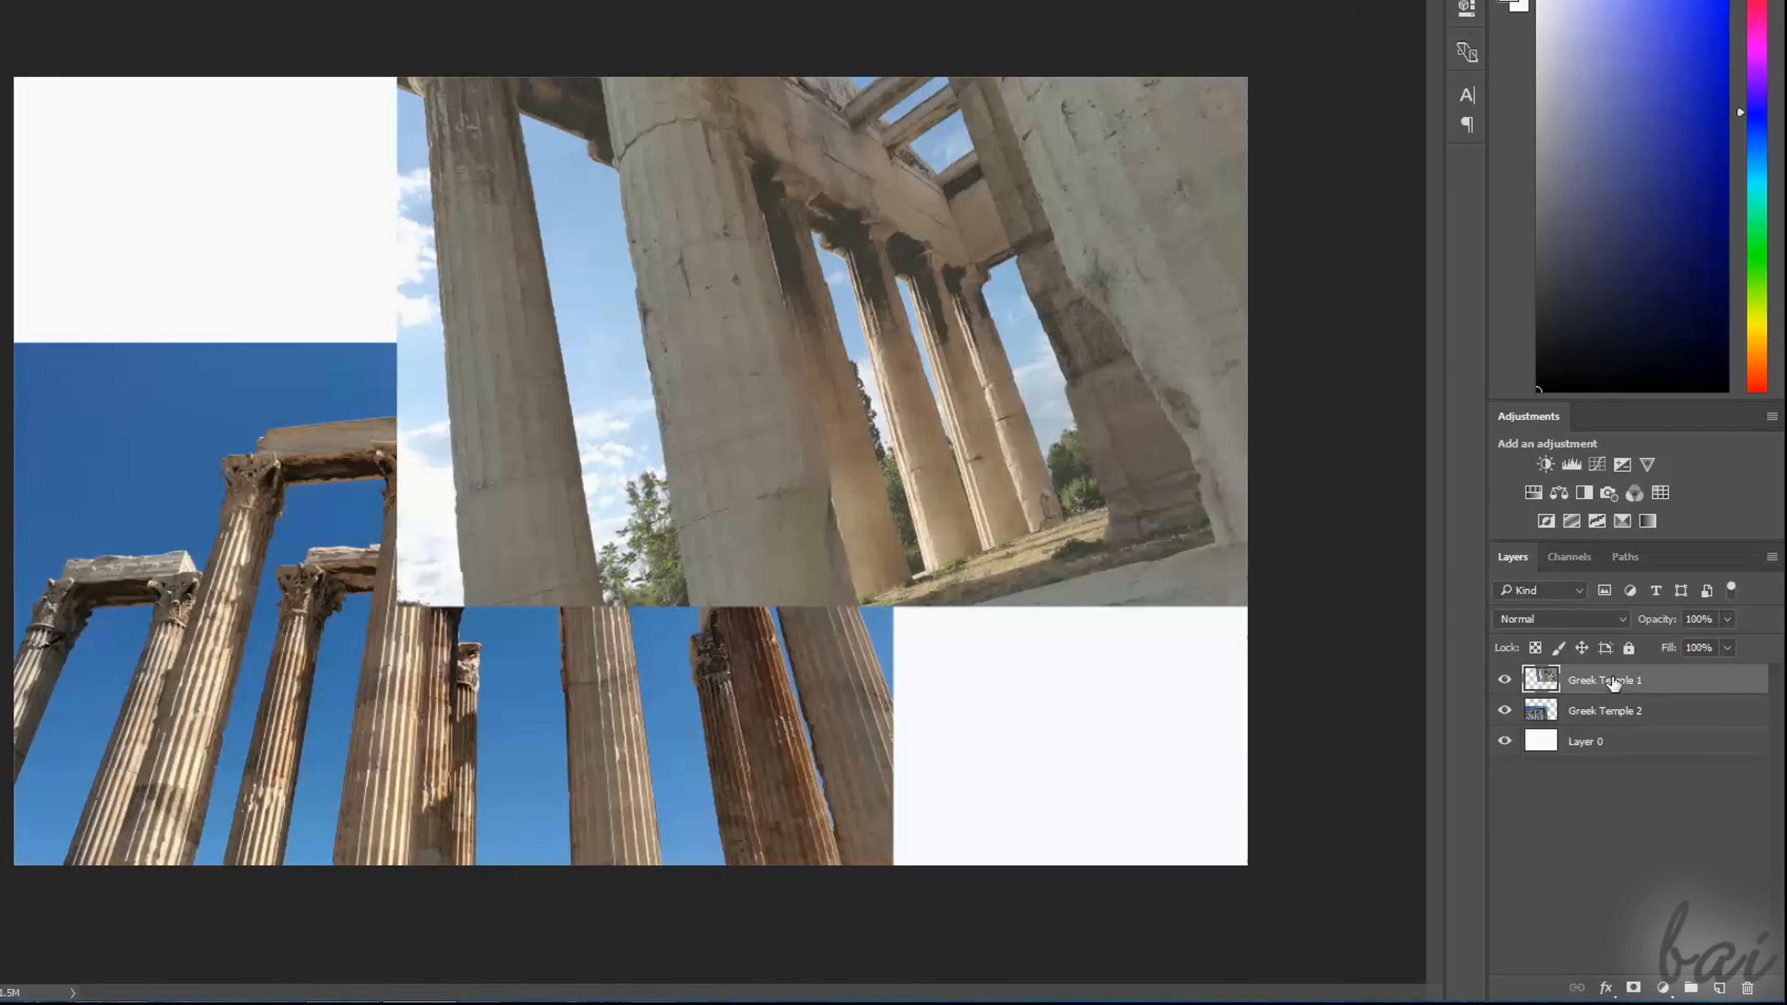
mouse_move(1613, 683)
mouse_down()
mouse_move(1607, 725)
mouse_move(1610, 685)
mouse_up()
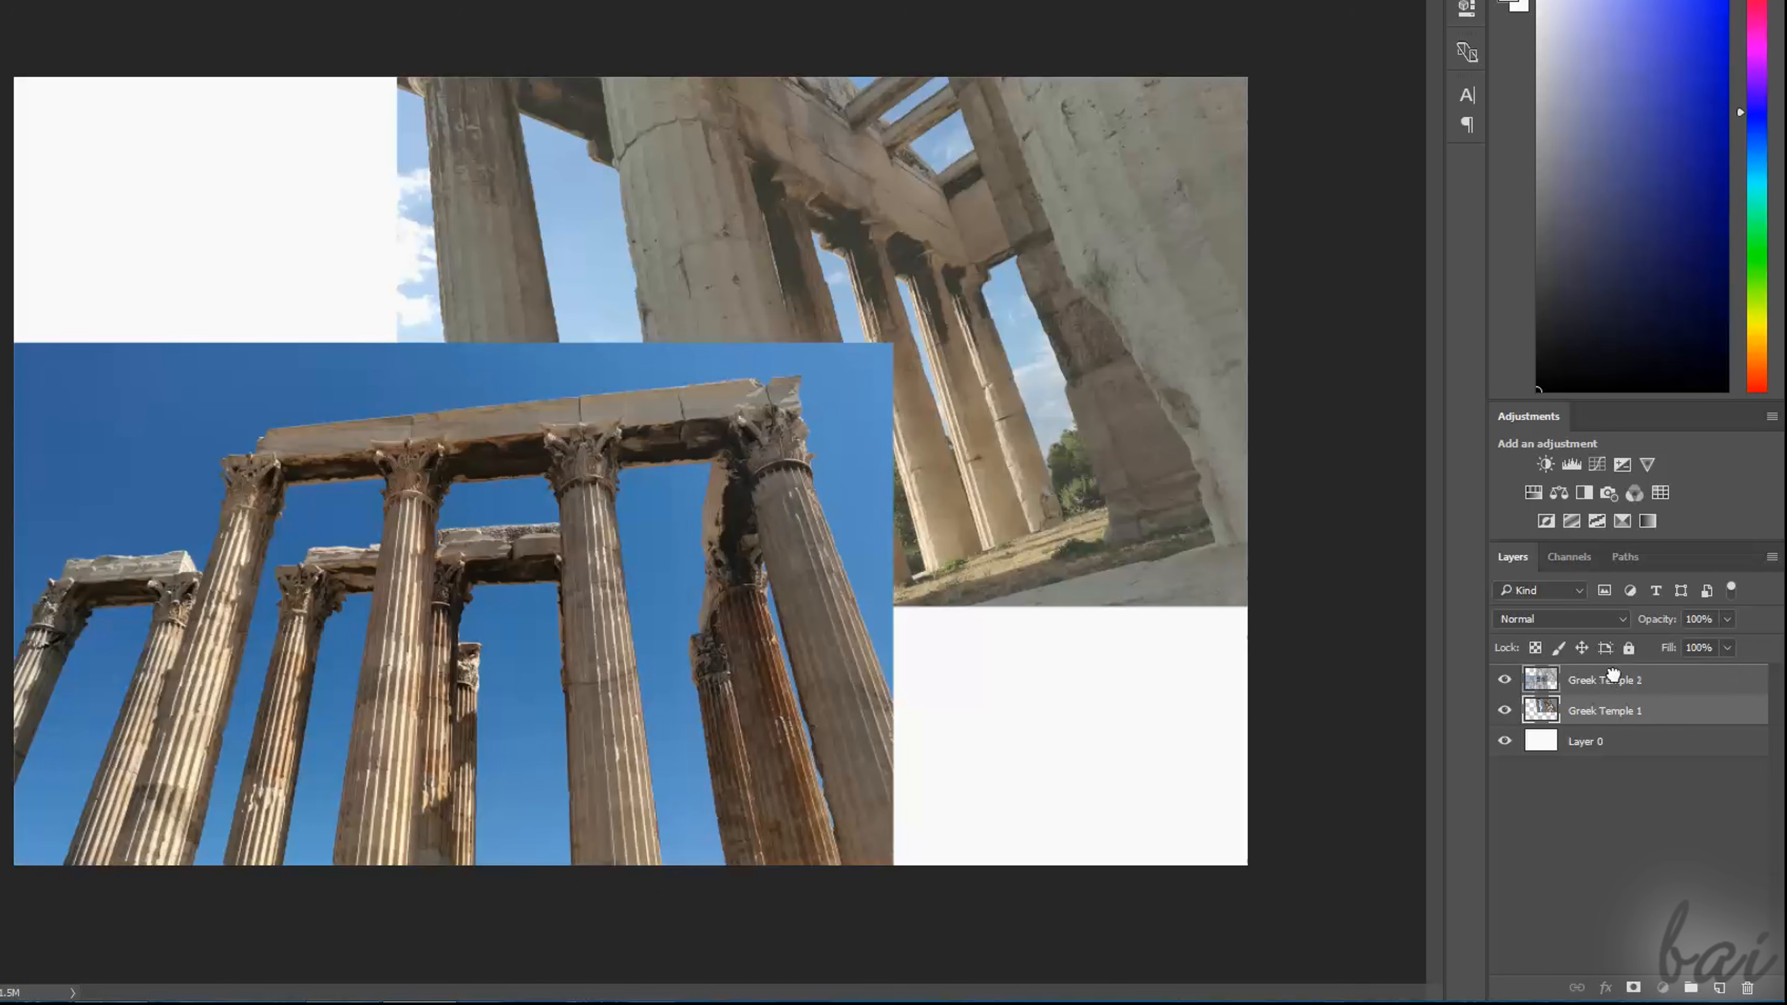
drag(1613, 675, 1615, 681)
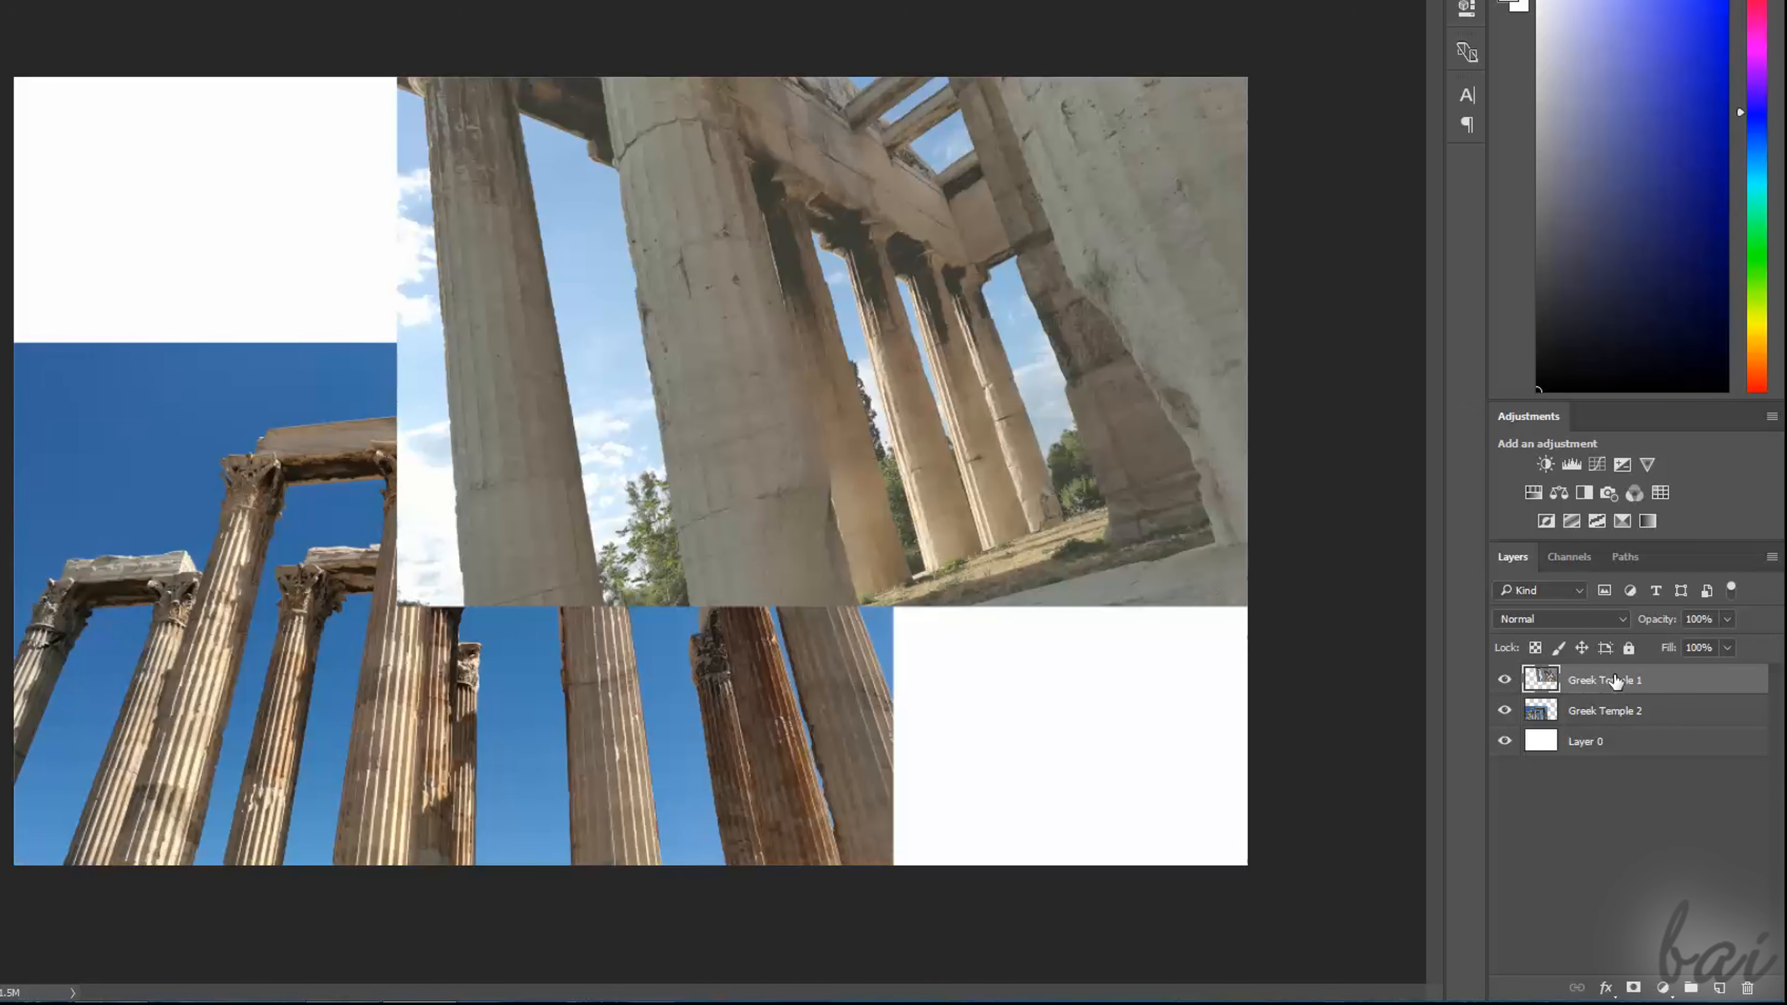
drag(1614, 681, 1612, 721)
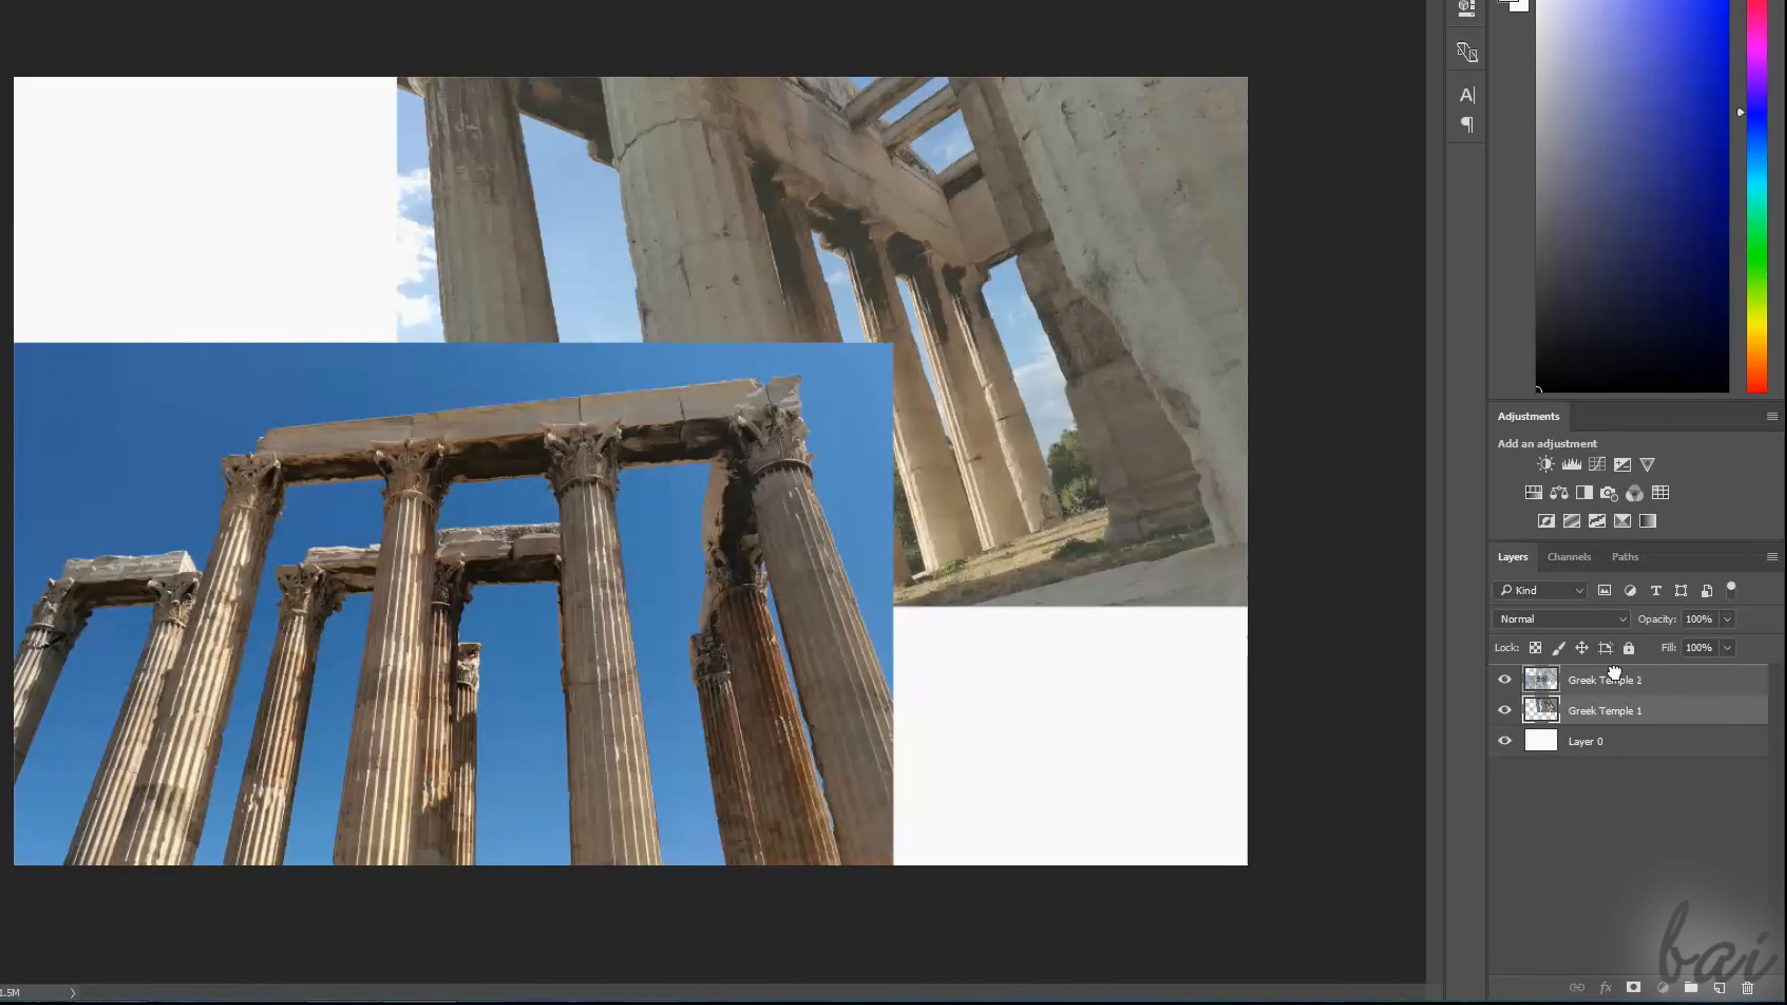
drag(1615, 672, 1616, 681)
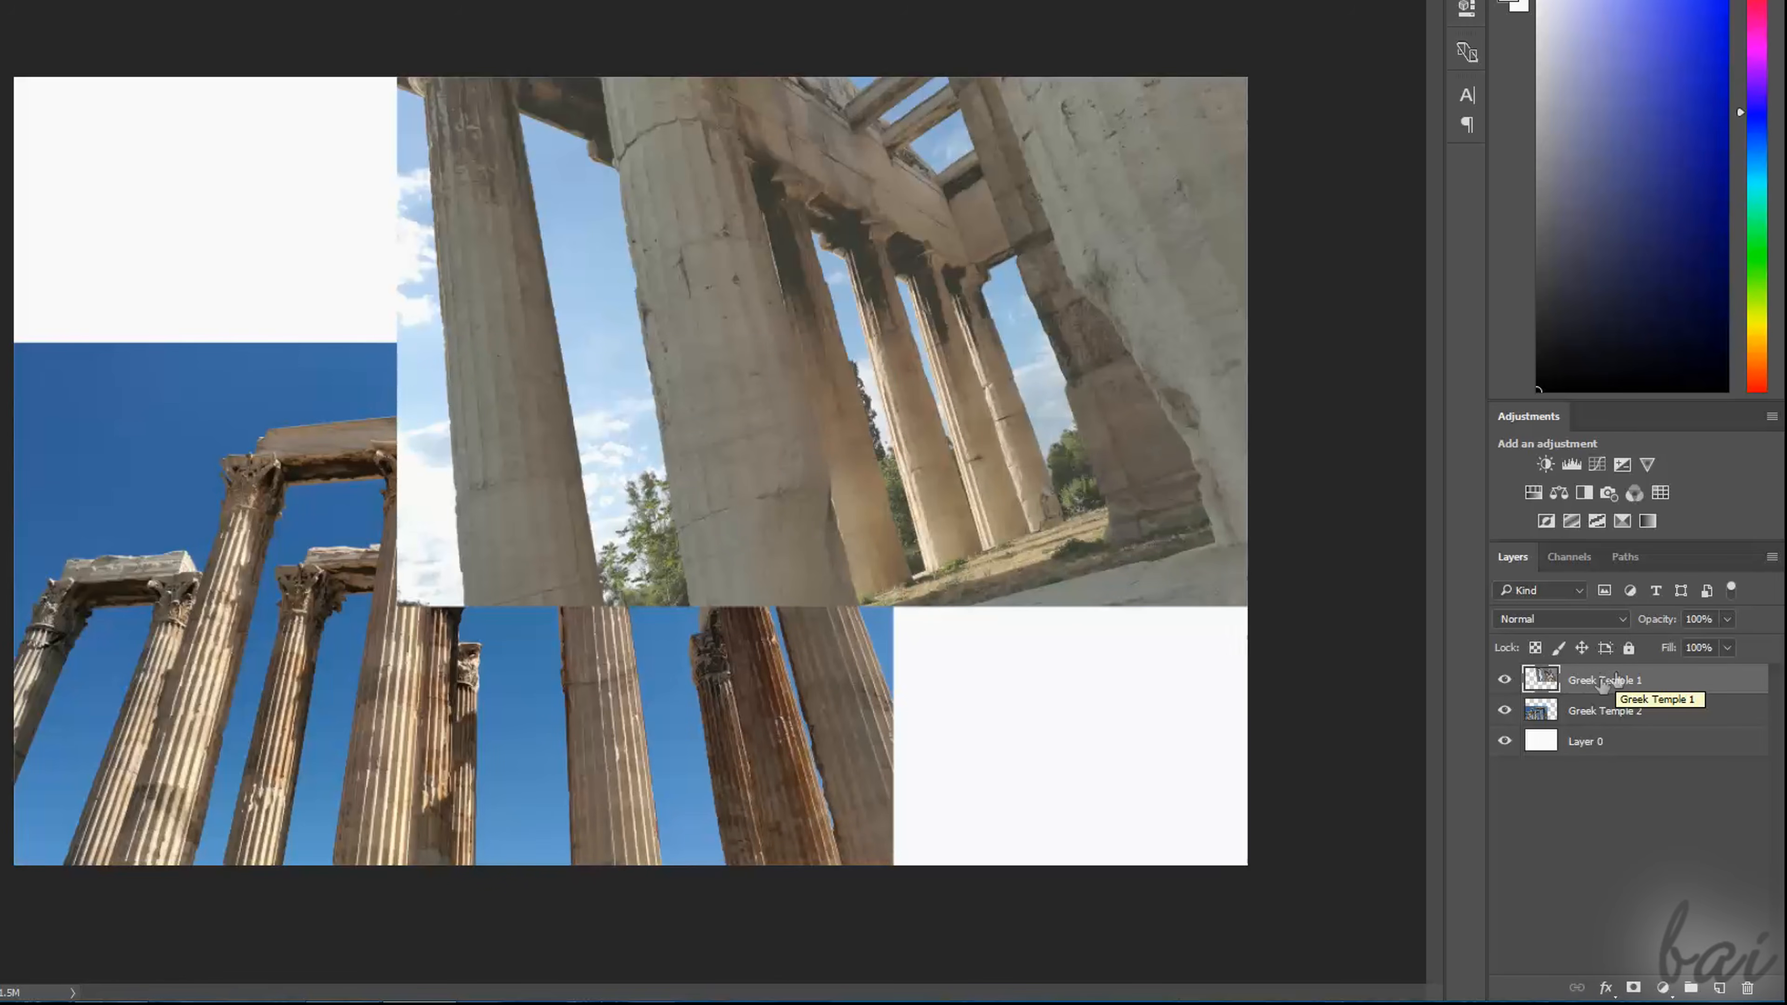
Delete the Greek Temple 1 layer, undo the deletion, and delete the layer again
right_click(1601, 682)
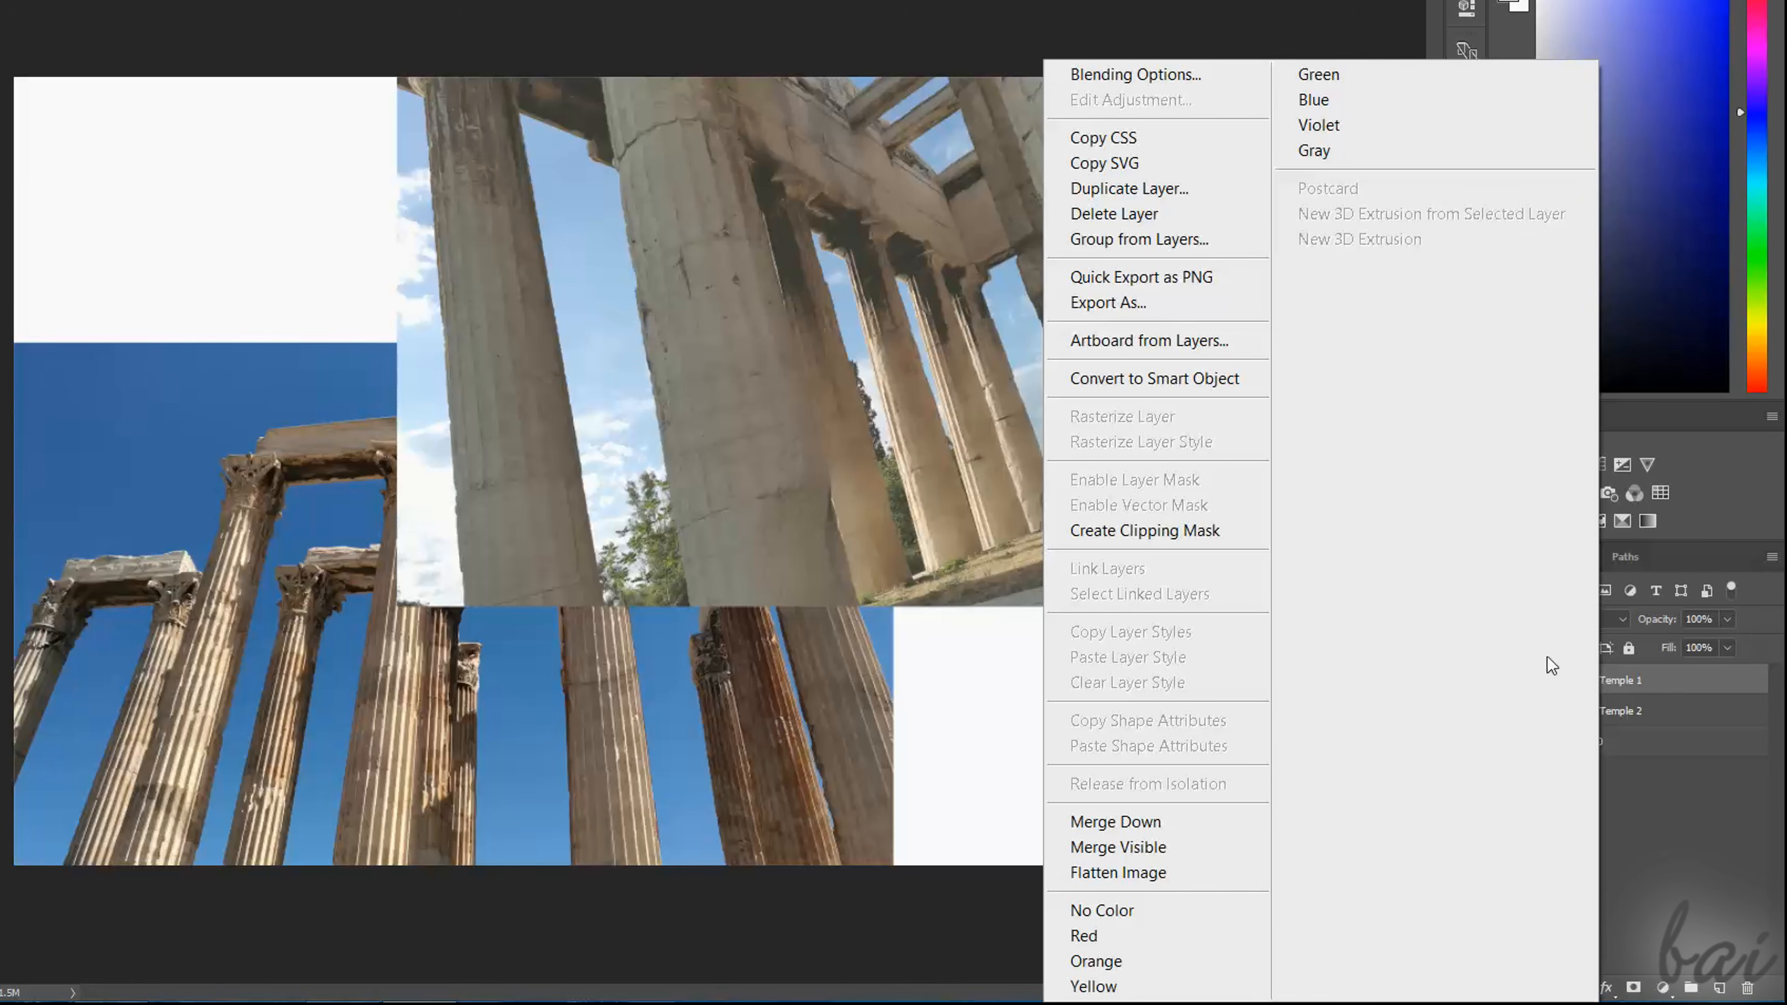
click(1169, 214)
click(712, 295)
key(ctrl+z)
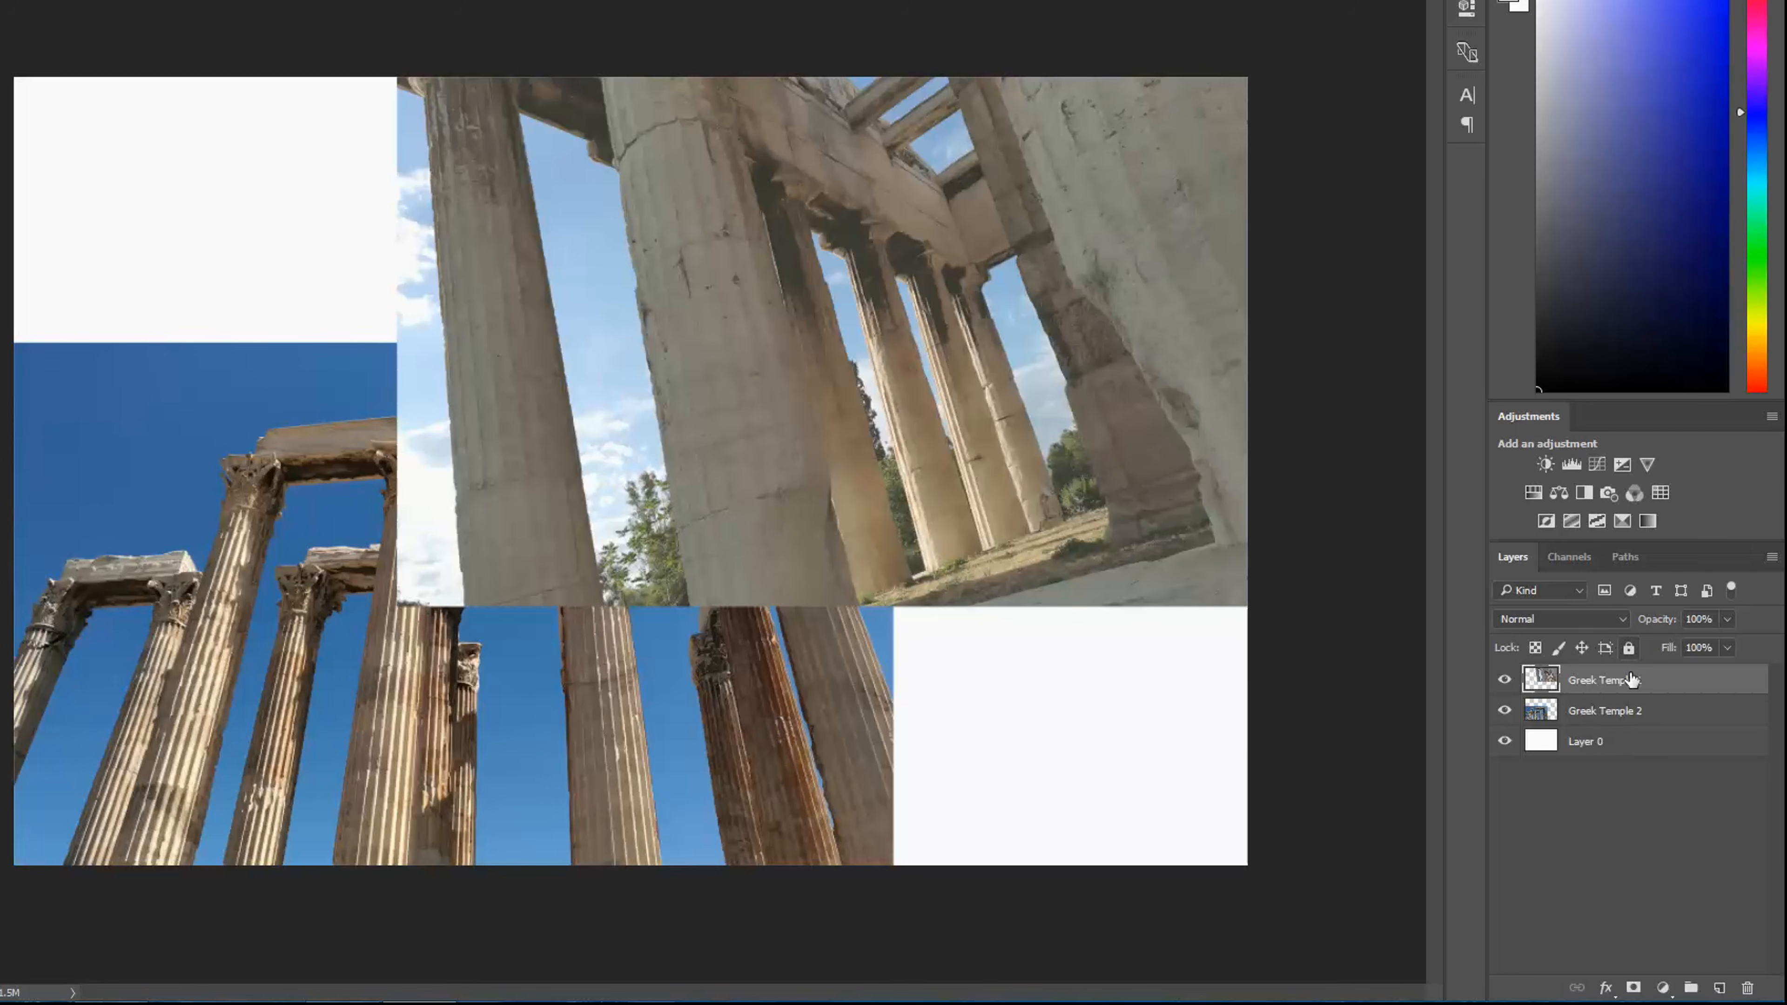
click(1749, 988)
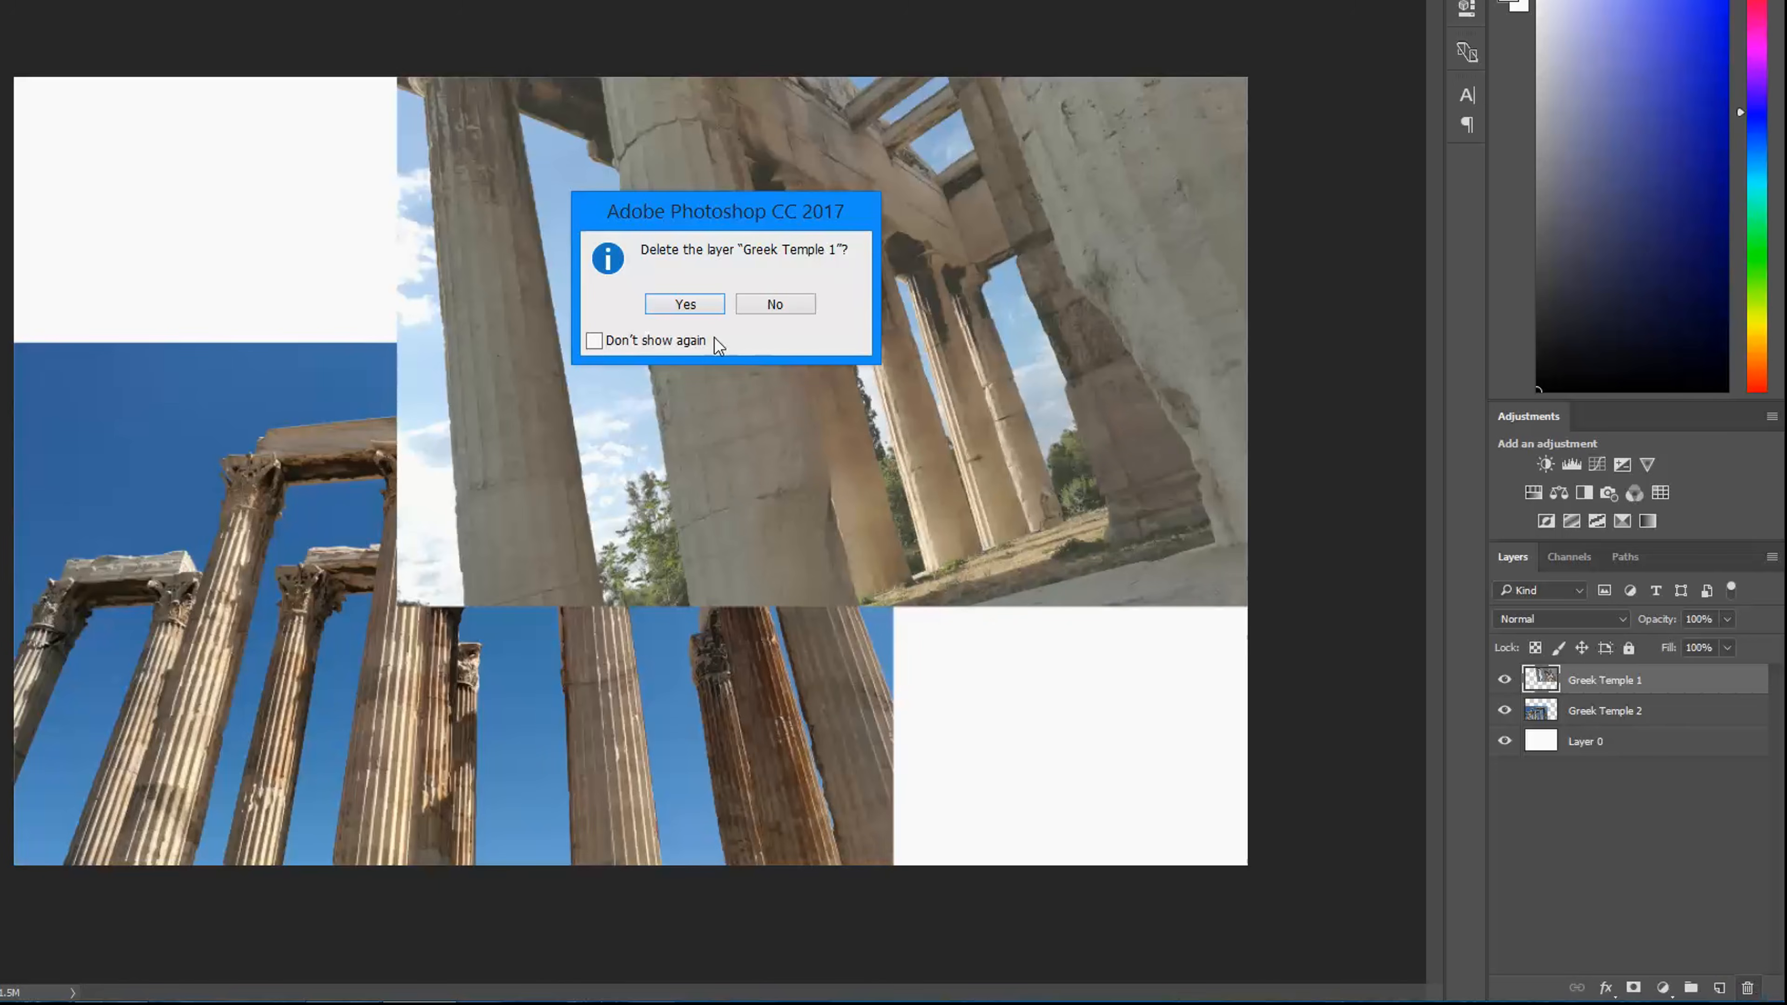
click(688, 304)
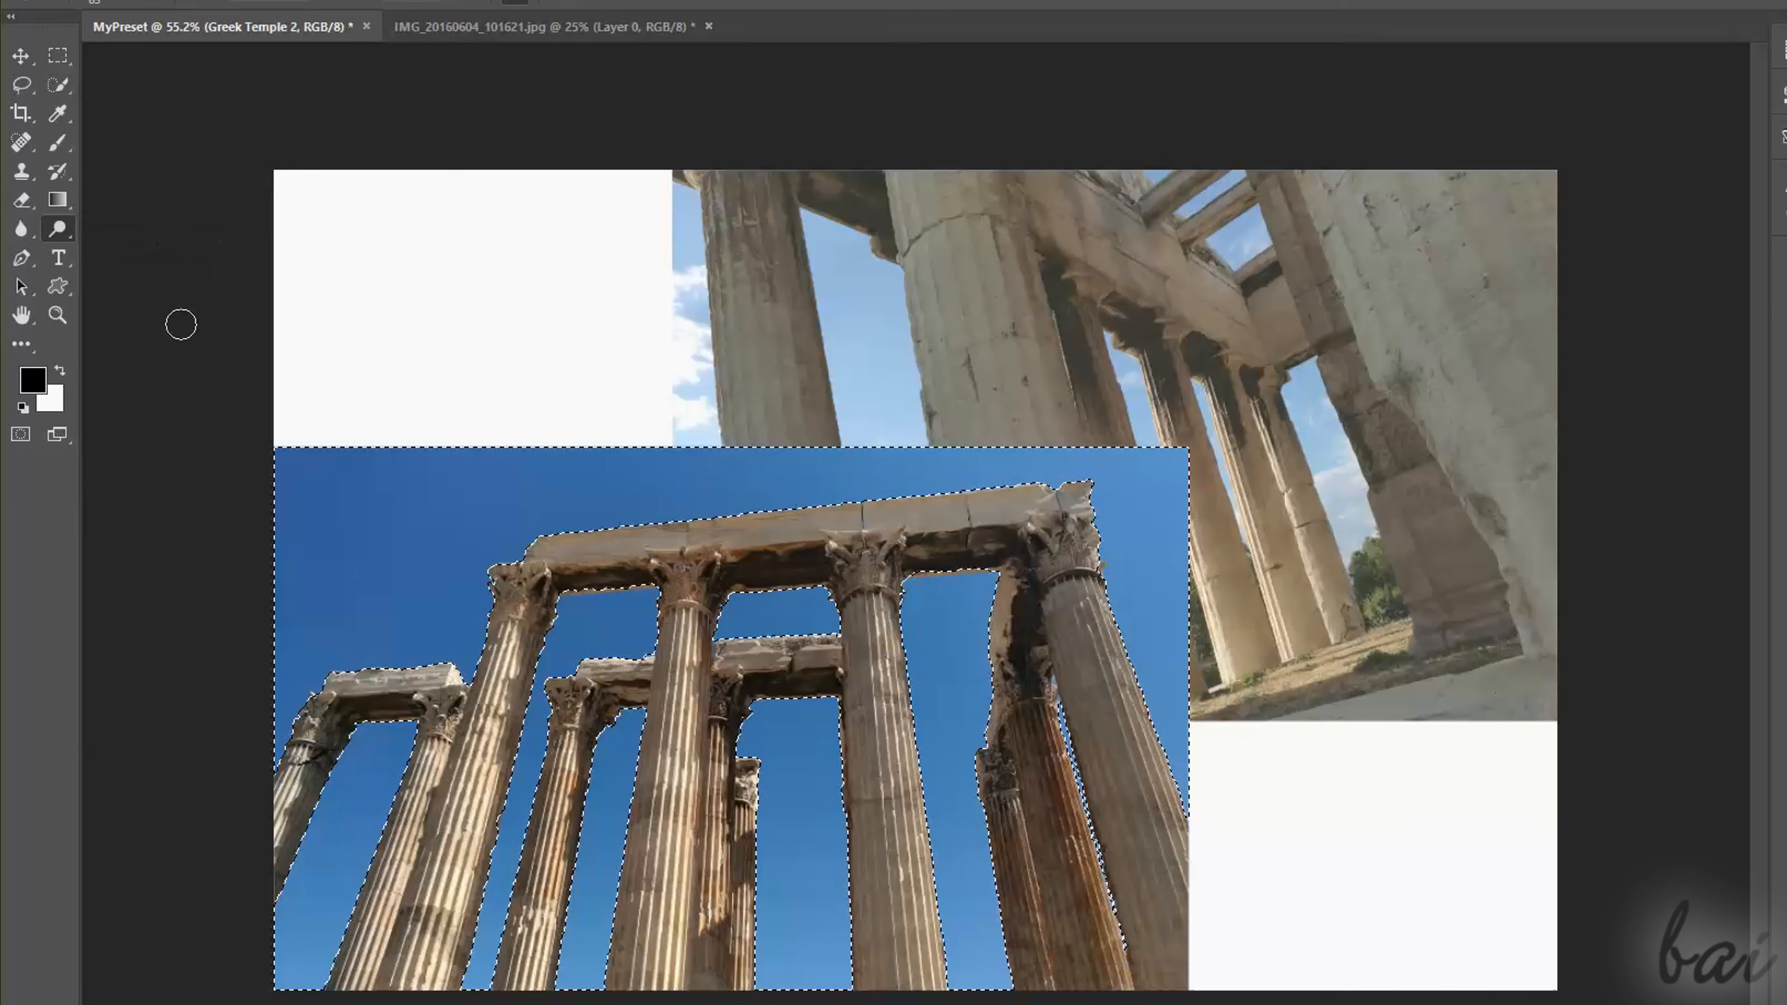
Enlarge the Dodge Tool brush and paint over the selected blue sky on the Greek Temple 2 layer
key(])
key(])
key(])
key(])
key(])
key(])
mouse_move(304, 527)
mouse_down()
mouse_move(407, 531)
mouse_move(416, 502)
mouse_move(341, 578)
mouse_move(977, 658)
mouse_move(858, 789)
mouse_move(802, 915)
mouse_up()
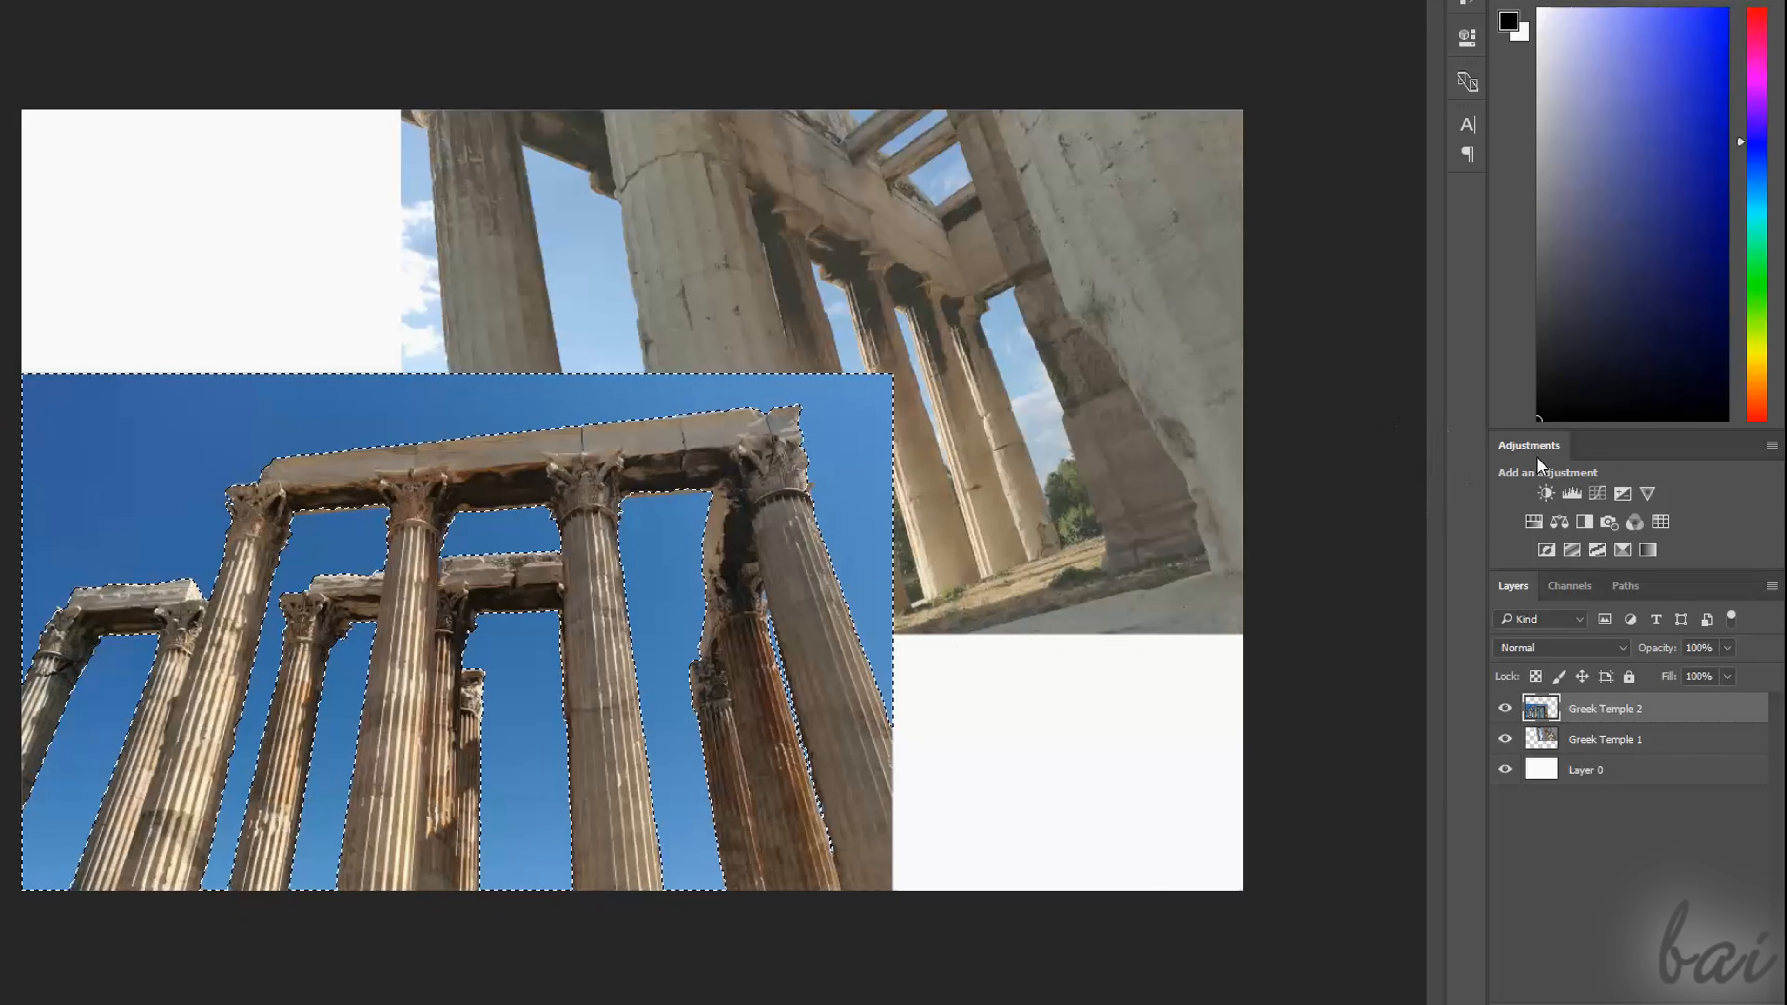
Add a Hue/Saturation adjustment layer for the selected blue sky and lower its Hue
click(1533, 521)
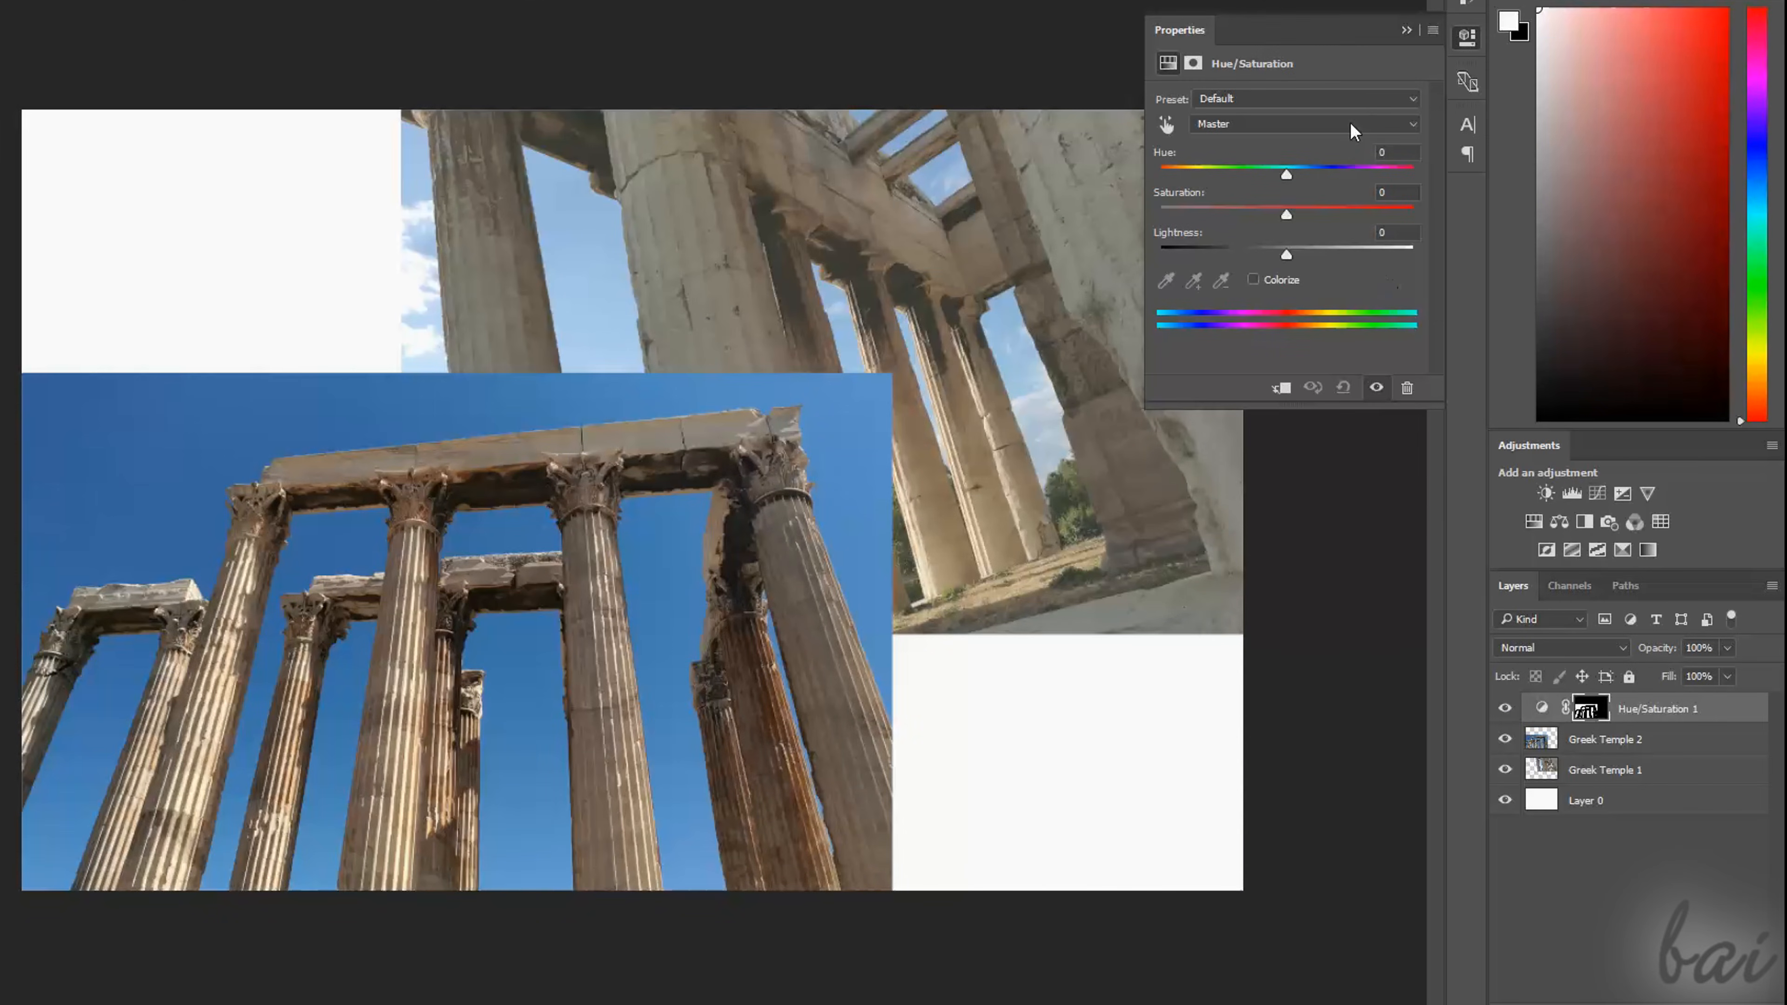
drag(1286, 175, 1244, 274)
Draw a red rectangle with a yellow outline over the photos and enter the blue 40 pt Myriad Pro text "Greek Exper"
drag(528, 331, 1289, 754)
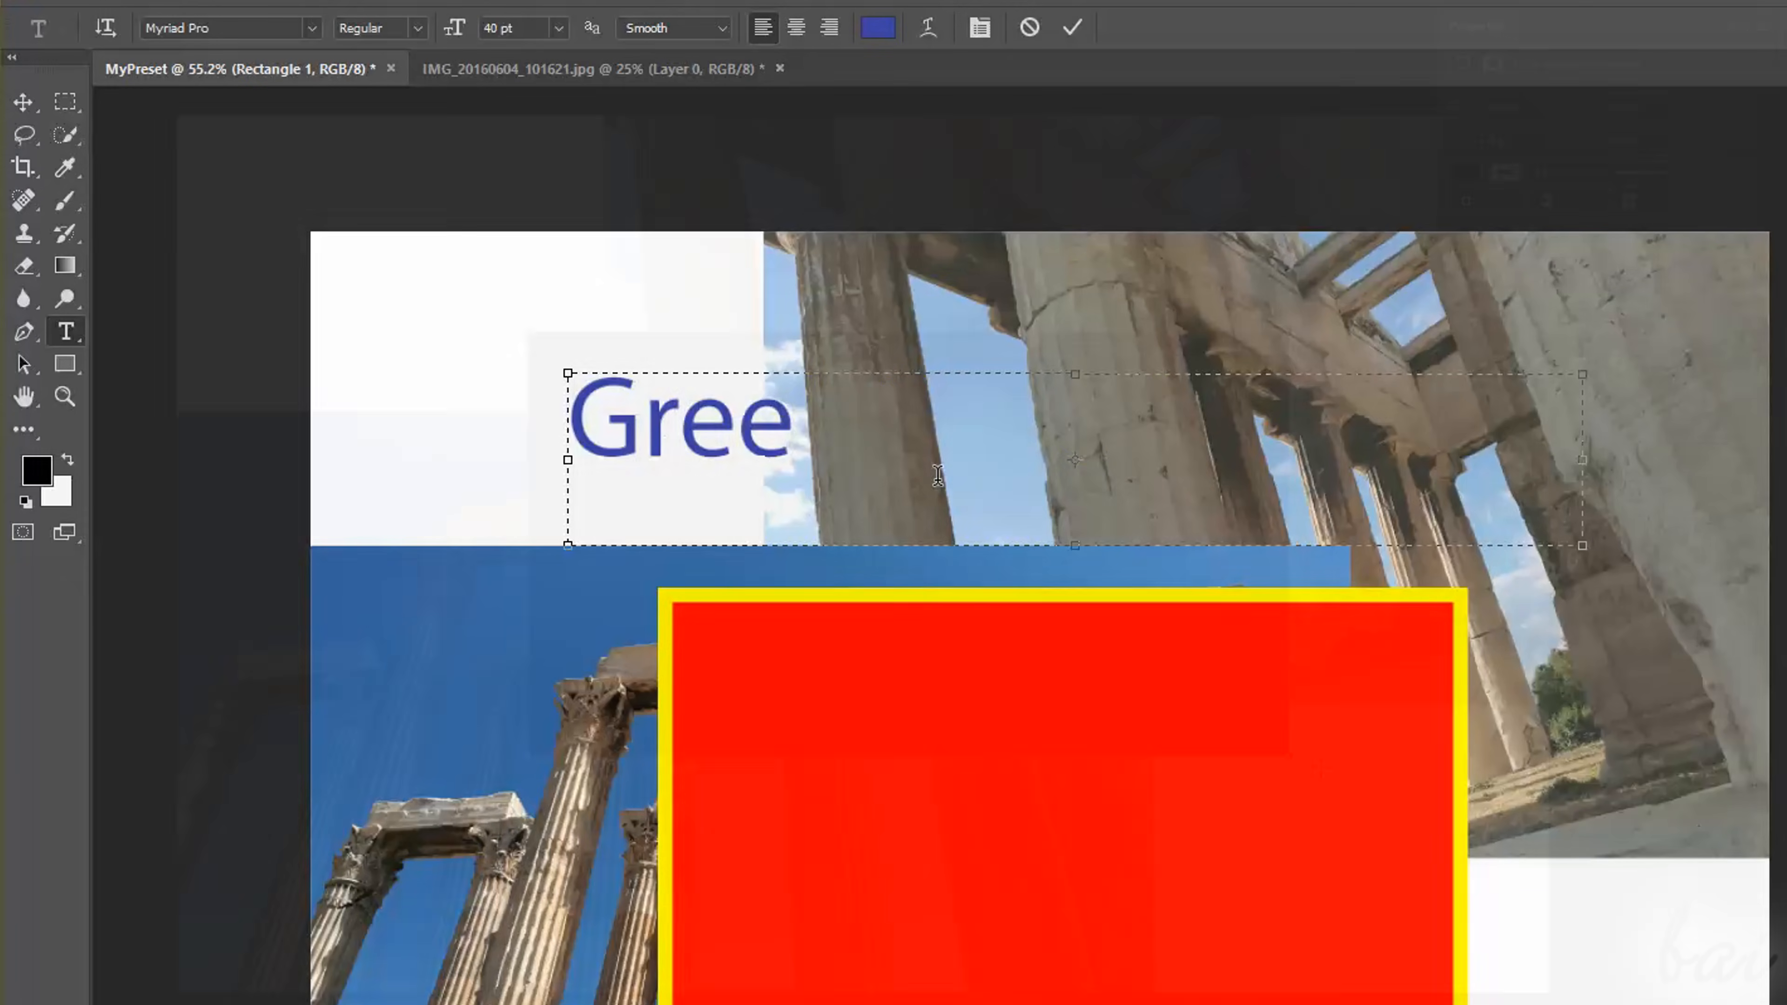
text(k Exper)
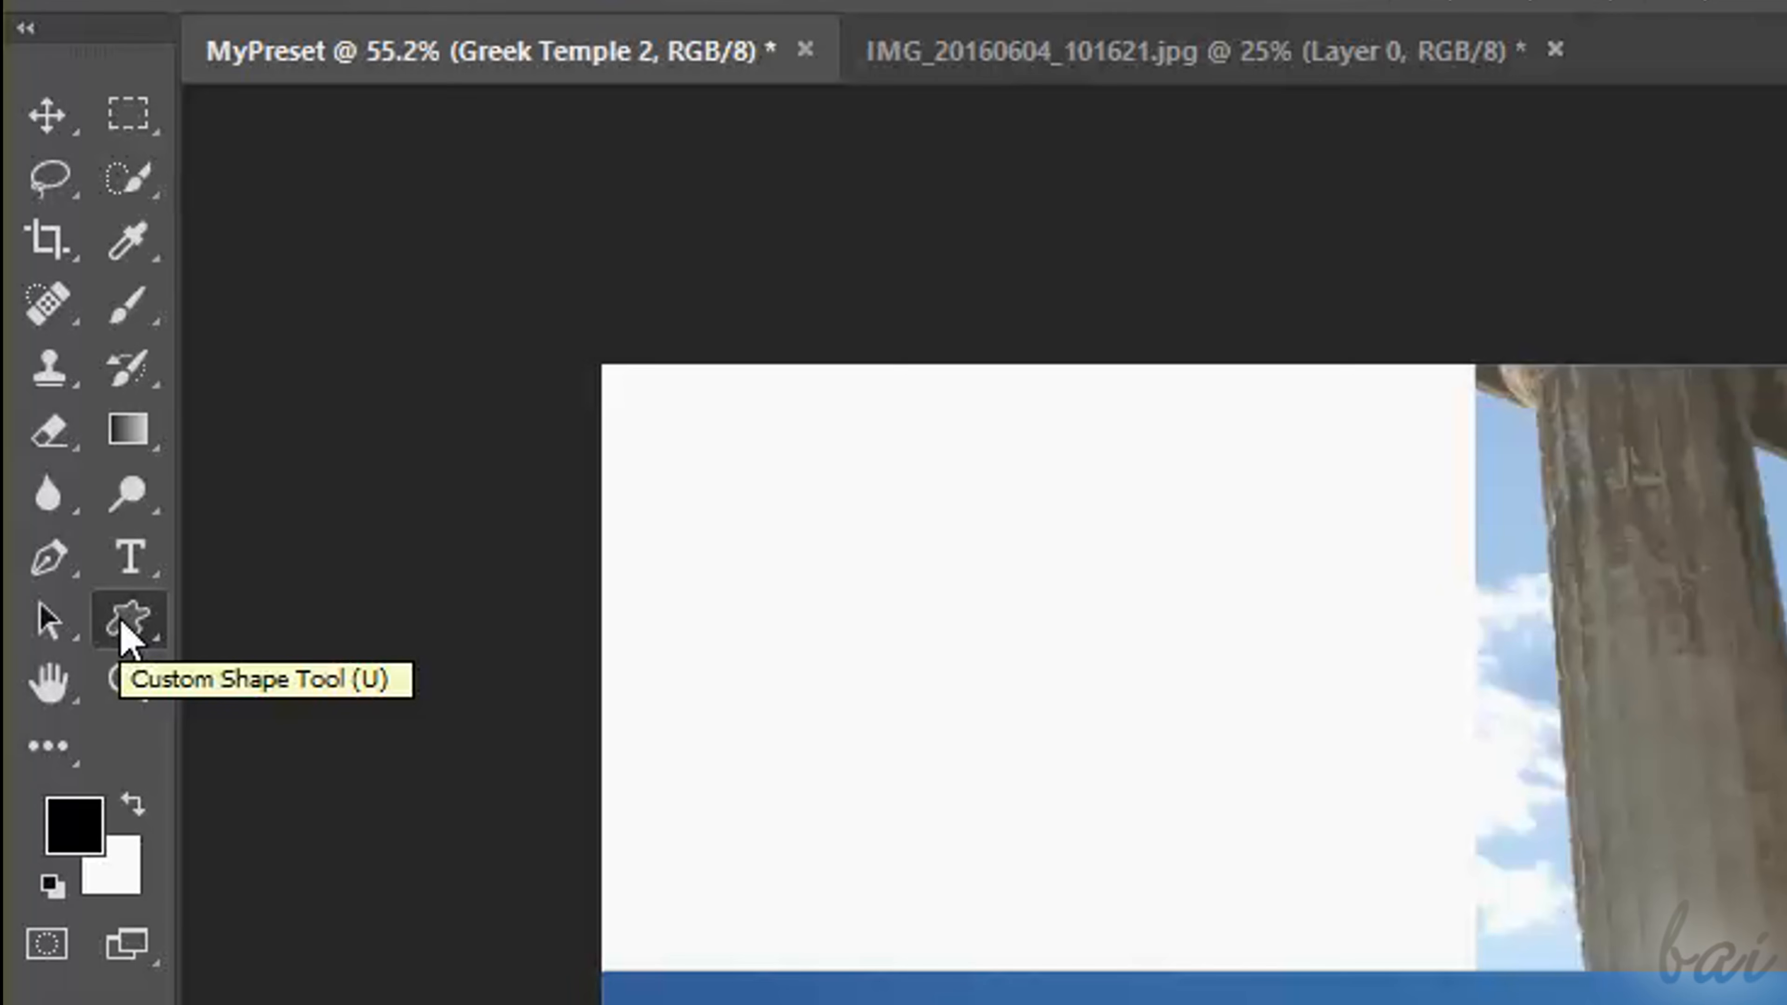
Draw a rectangle shape about 1166 by 649 px over the middle of the two temple photos
right_click(125, 628)
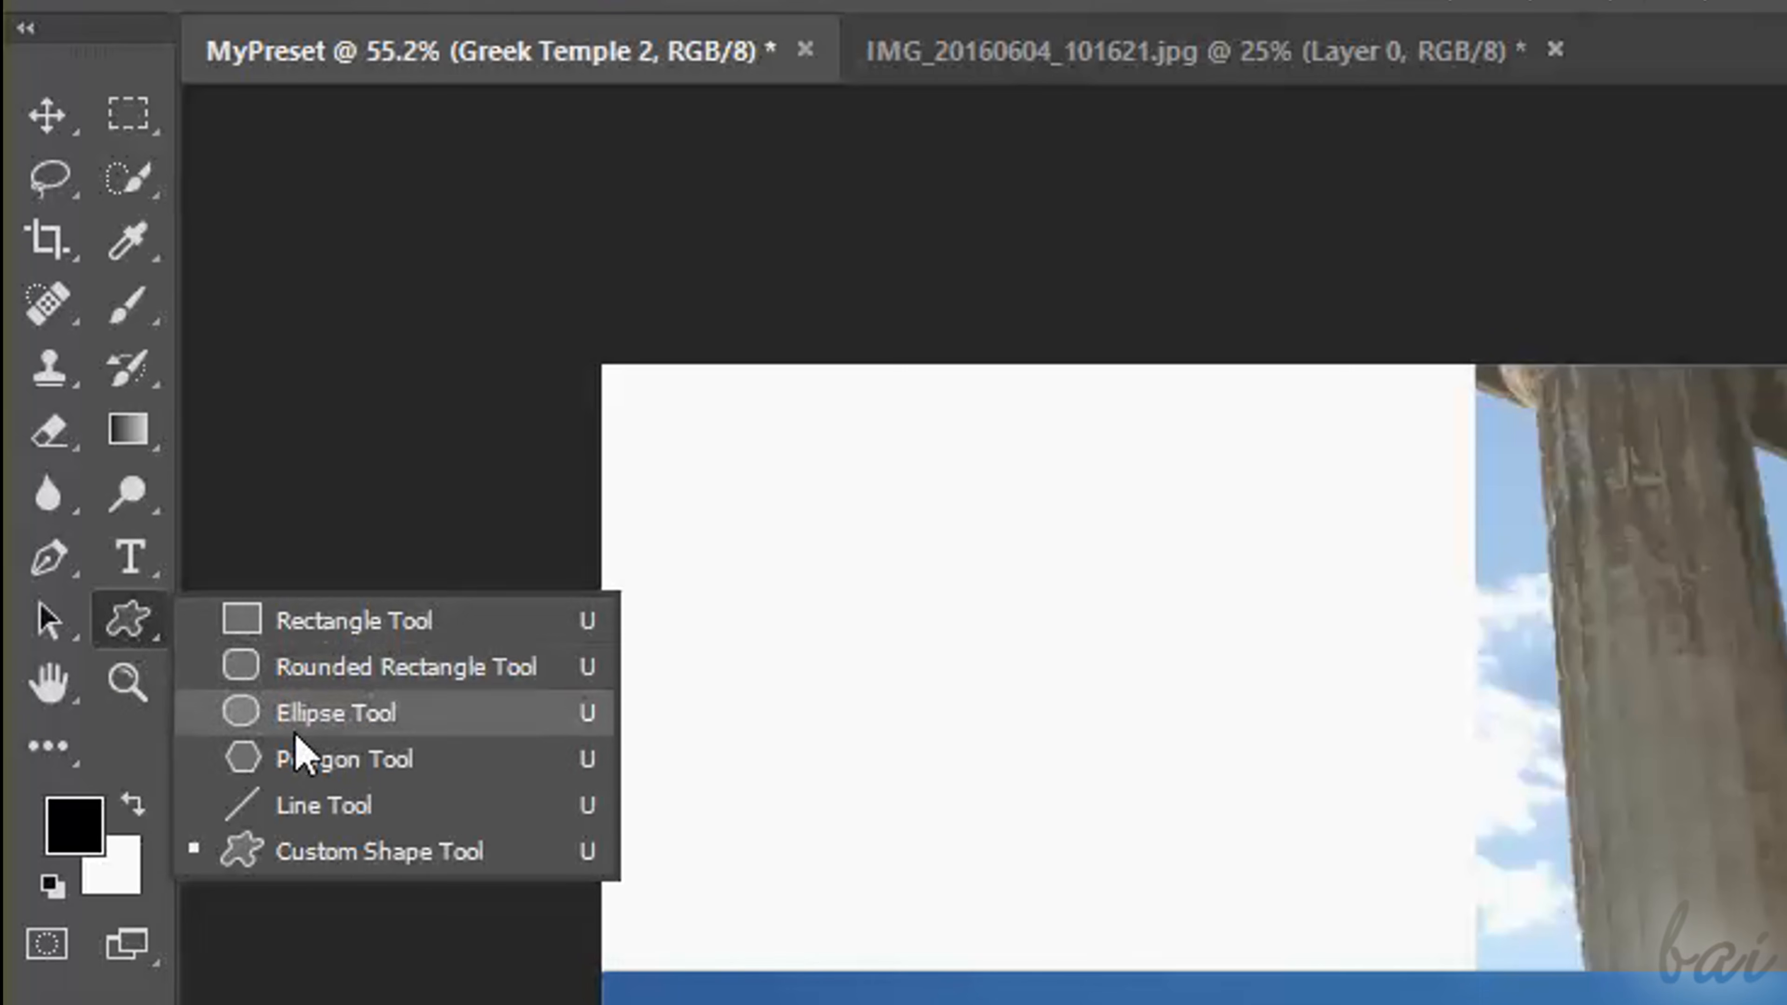
click(303, 626)
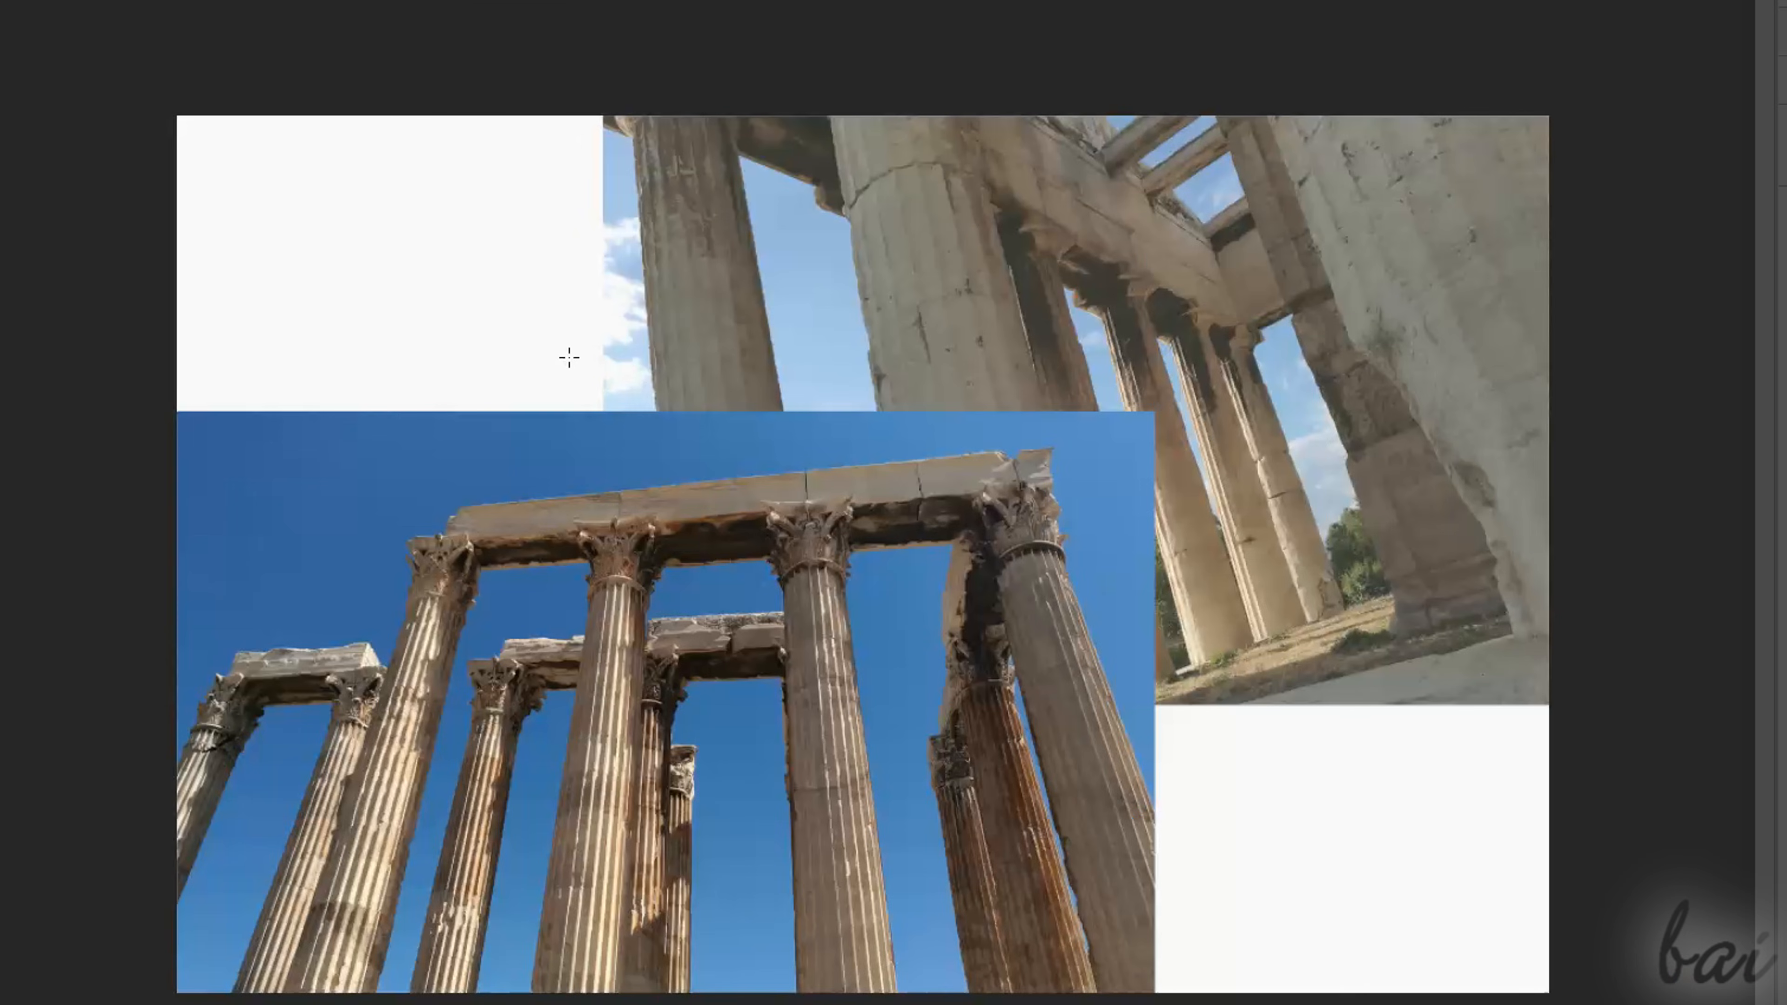
drag(528, 333, 1289, 754)
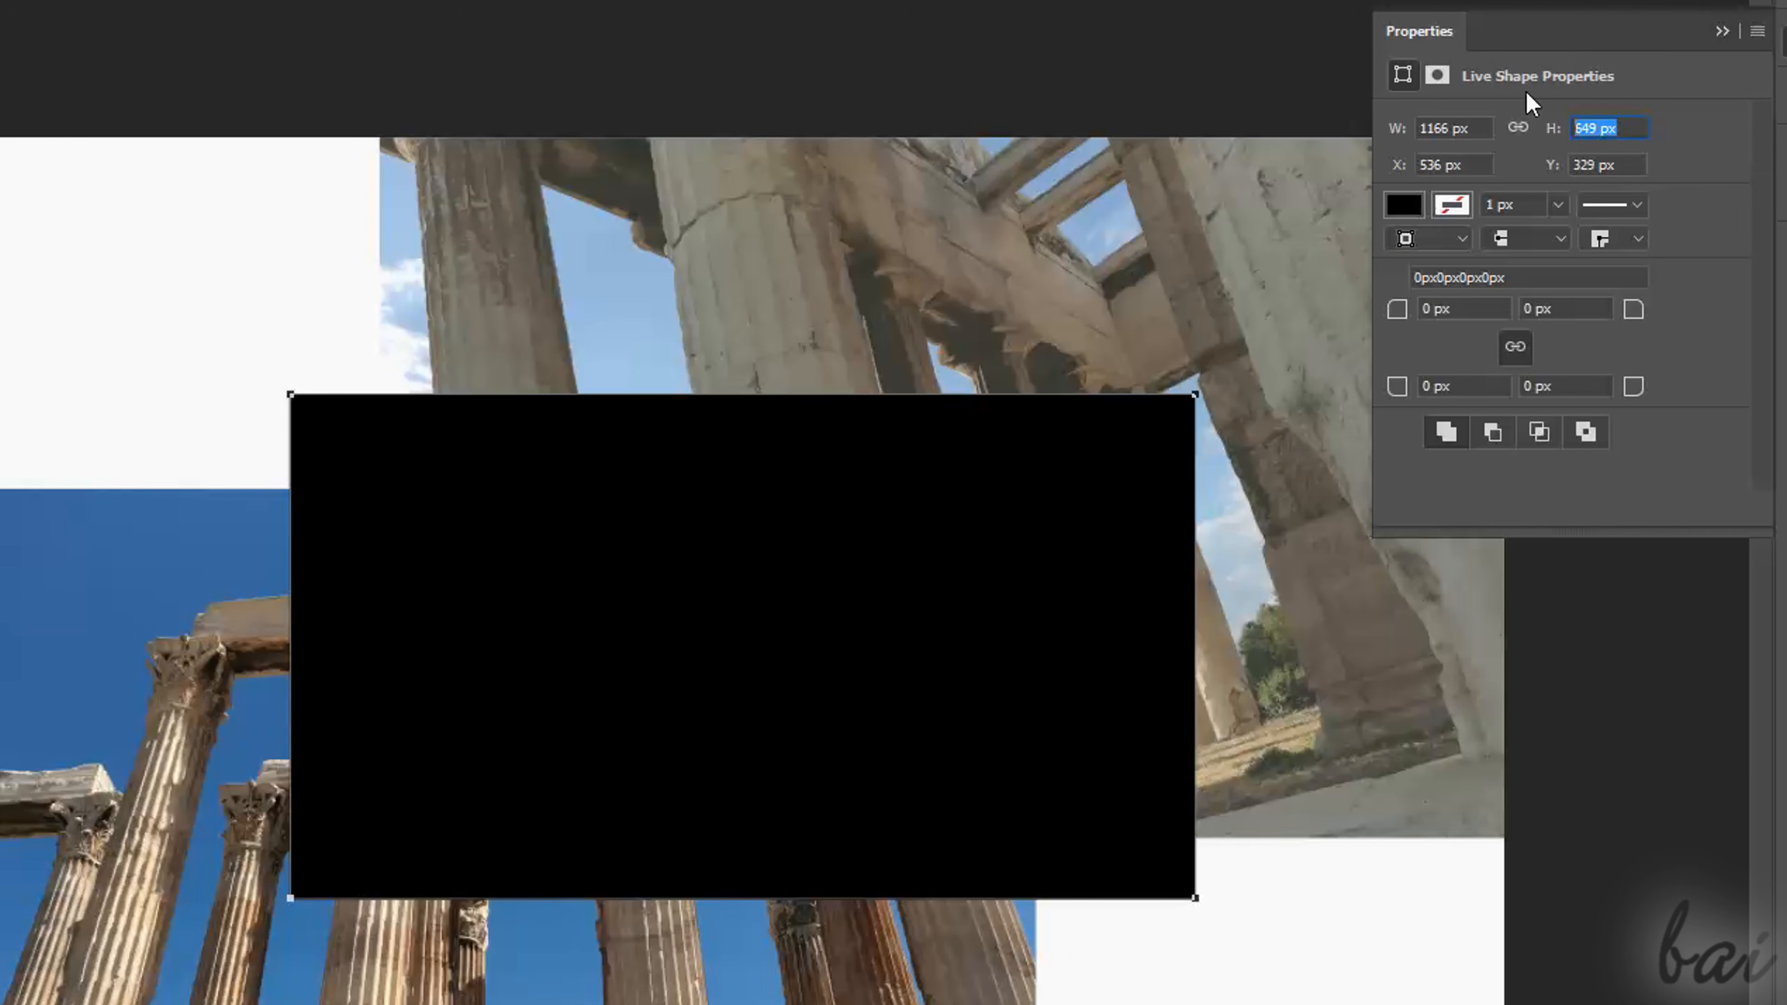
Set the rectangle's height to 700 px and its position to X 500 px, Y 300 px
key(Return)
text(700)
key(Return)
key(Tab)
text(7)
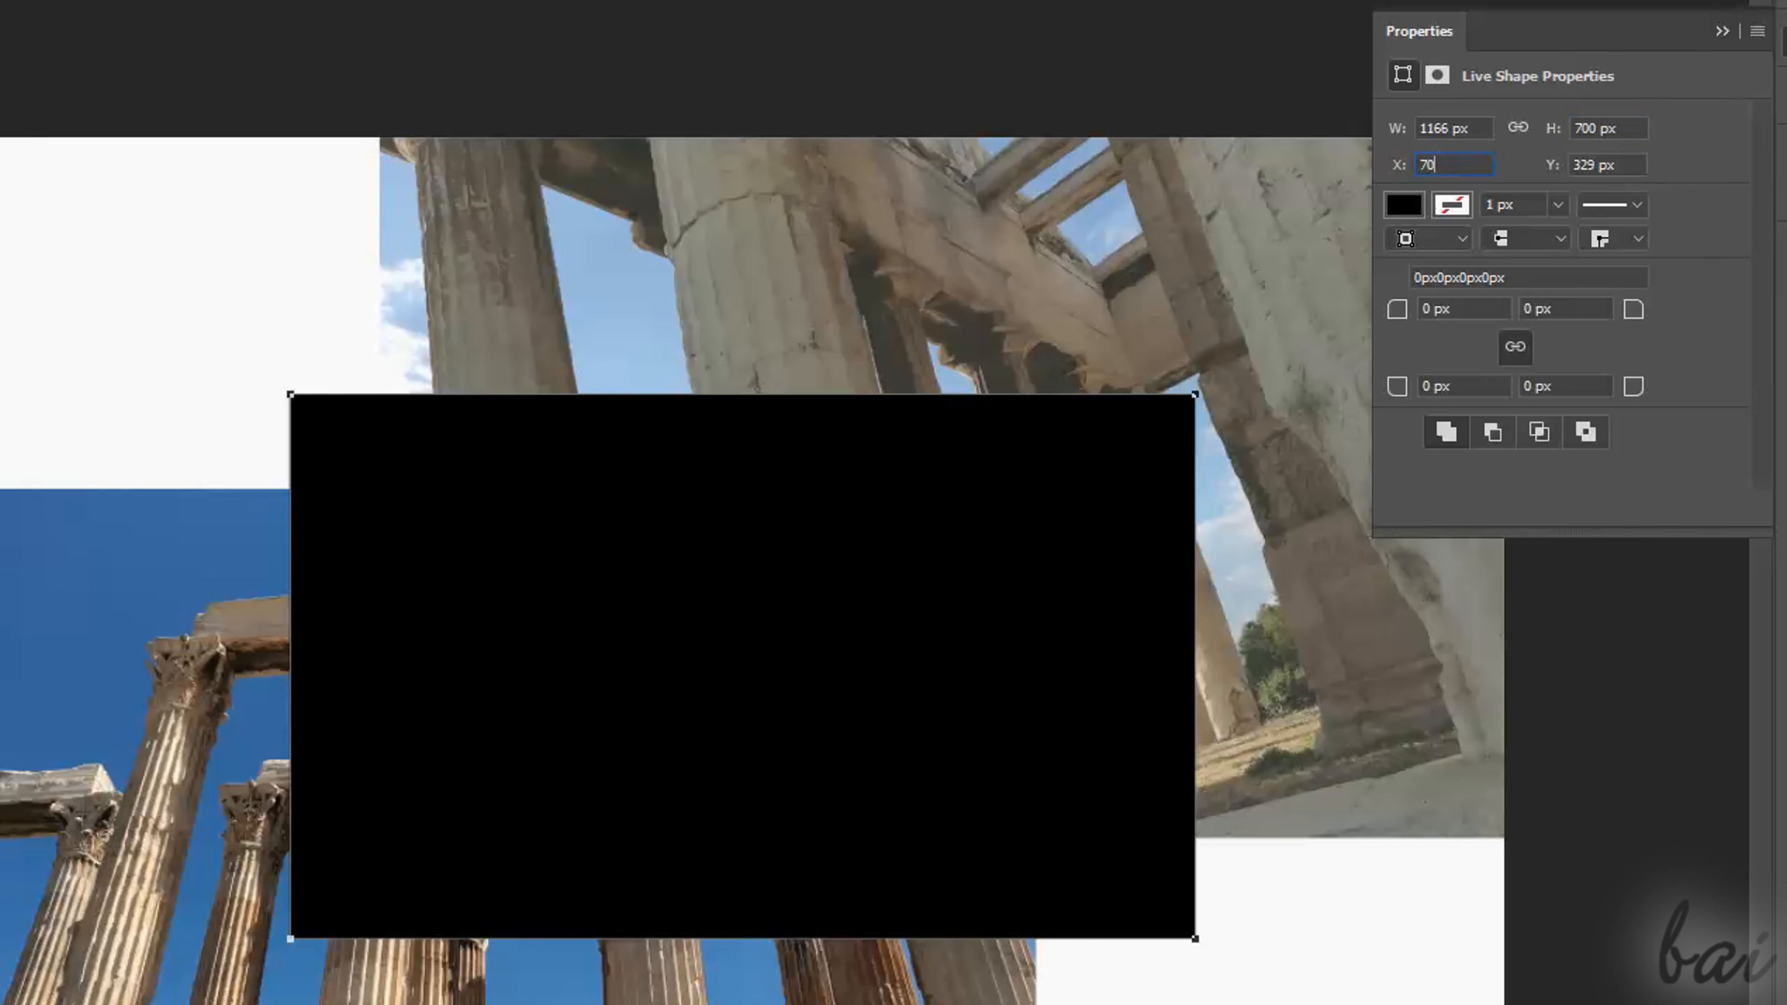
text(00)
key(Return)
drag(1486, 160, 1328, 159)
text(500)
text(400)
key(Return)
drag(1633, 165, 1513, 169)
text(500)
key(Return)
drag(1633, 165, 1489, 180)
text(300)
key(Return)
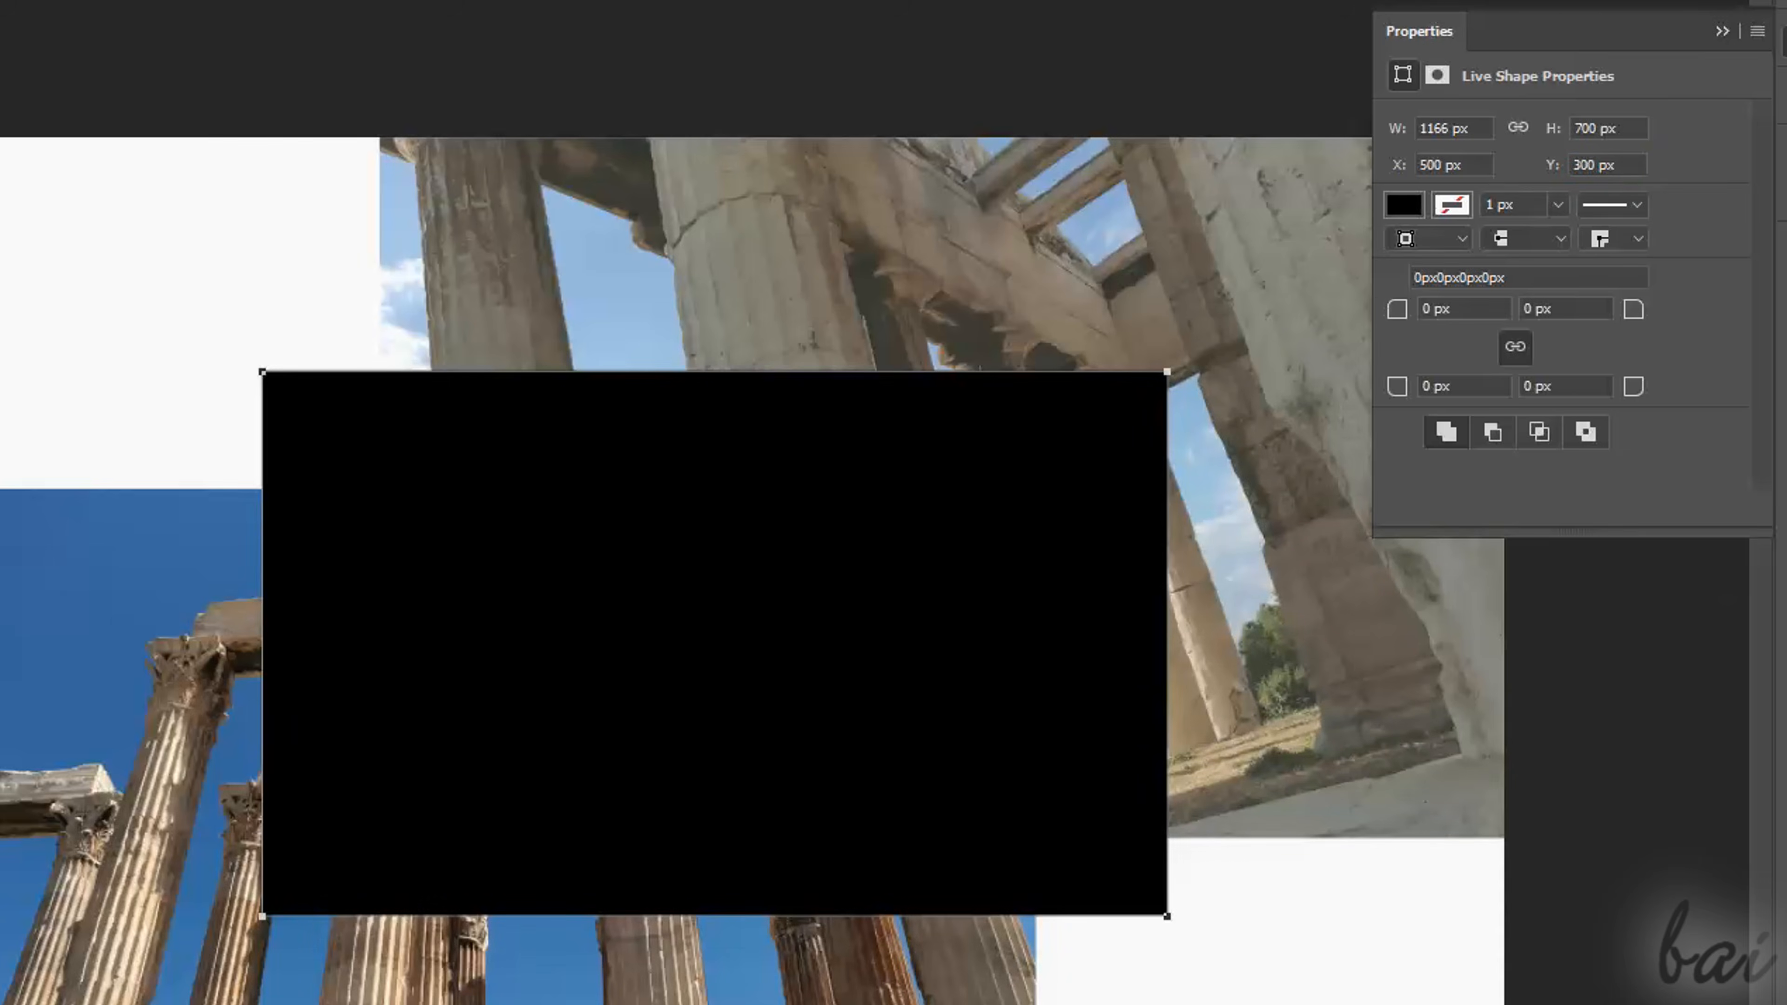
Fill the rectangle with red and give it a yellow stroke 21.06 px wide
click(1404, 206)
click(1406, 387)
click(1433, 386)
click(1459, 386)
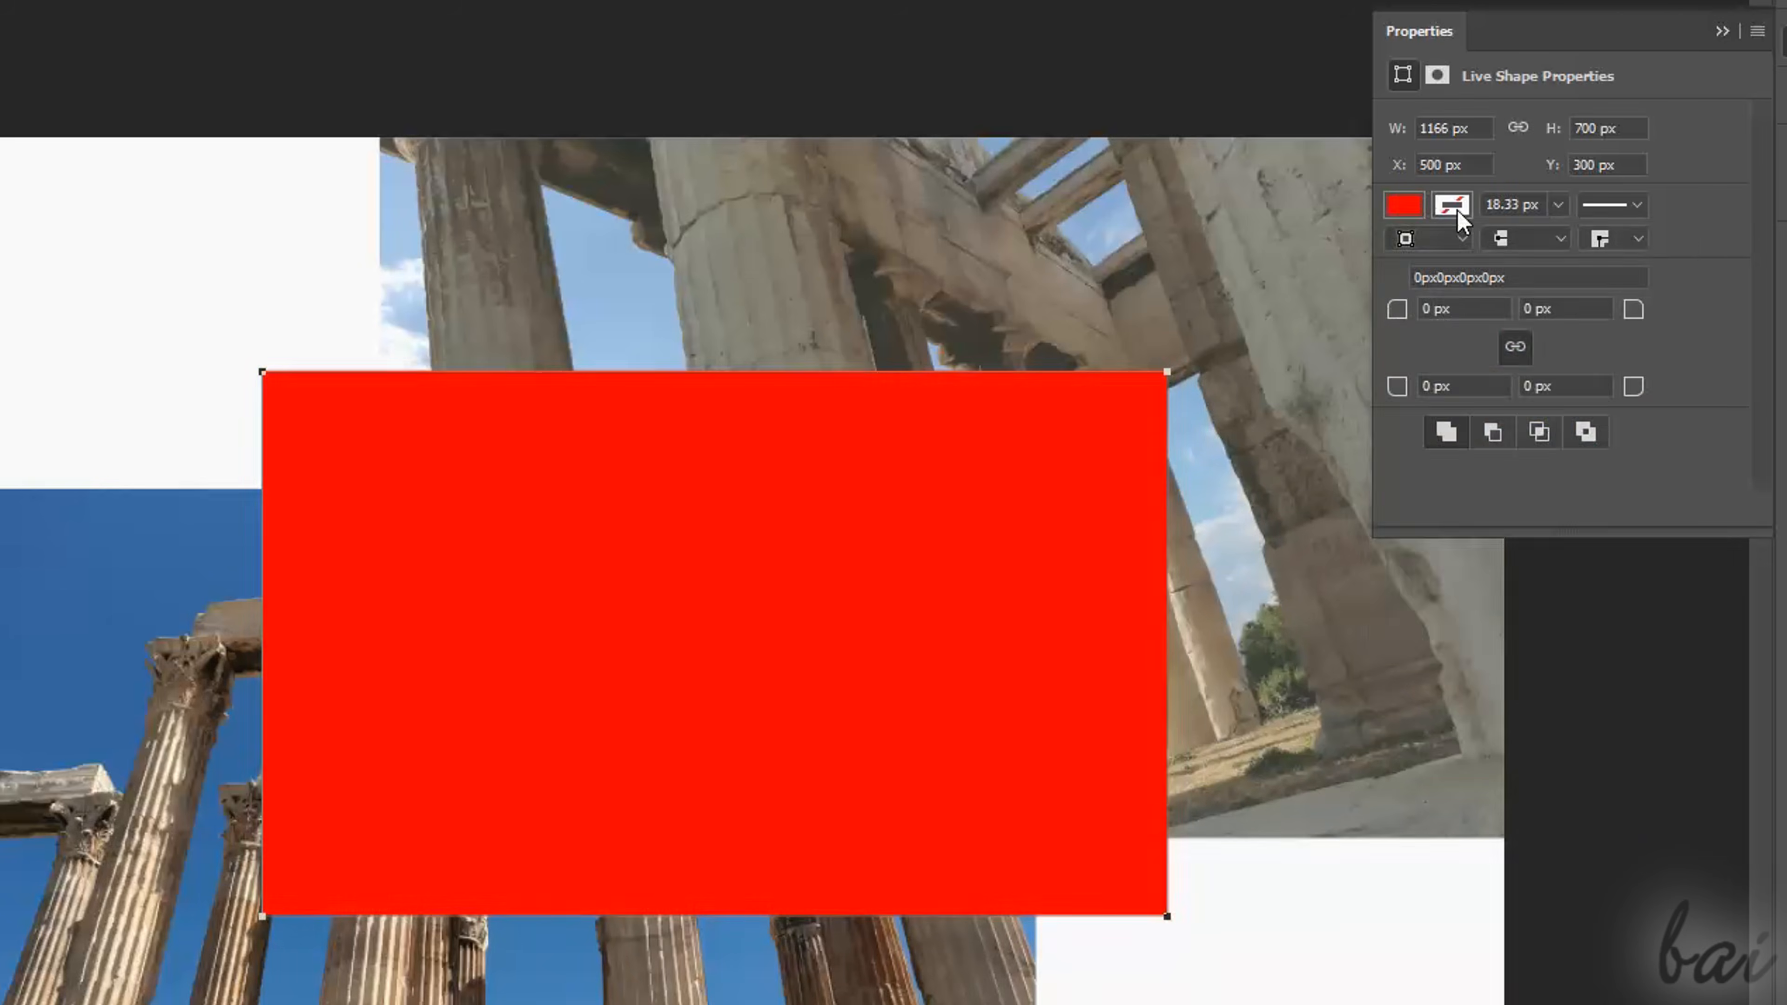
click(1452, 205)
click(1406, 354)
click(1454, 354)
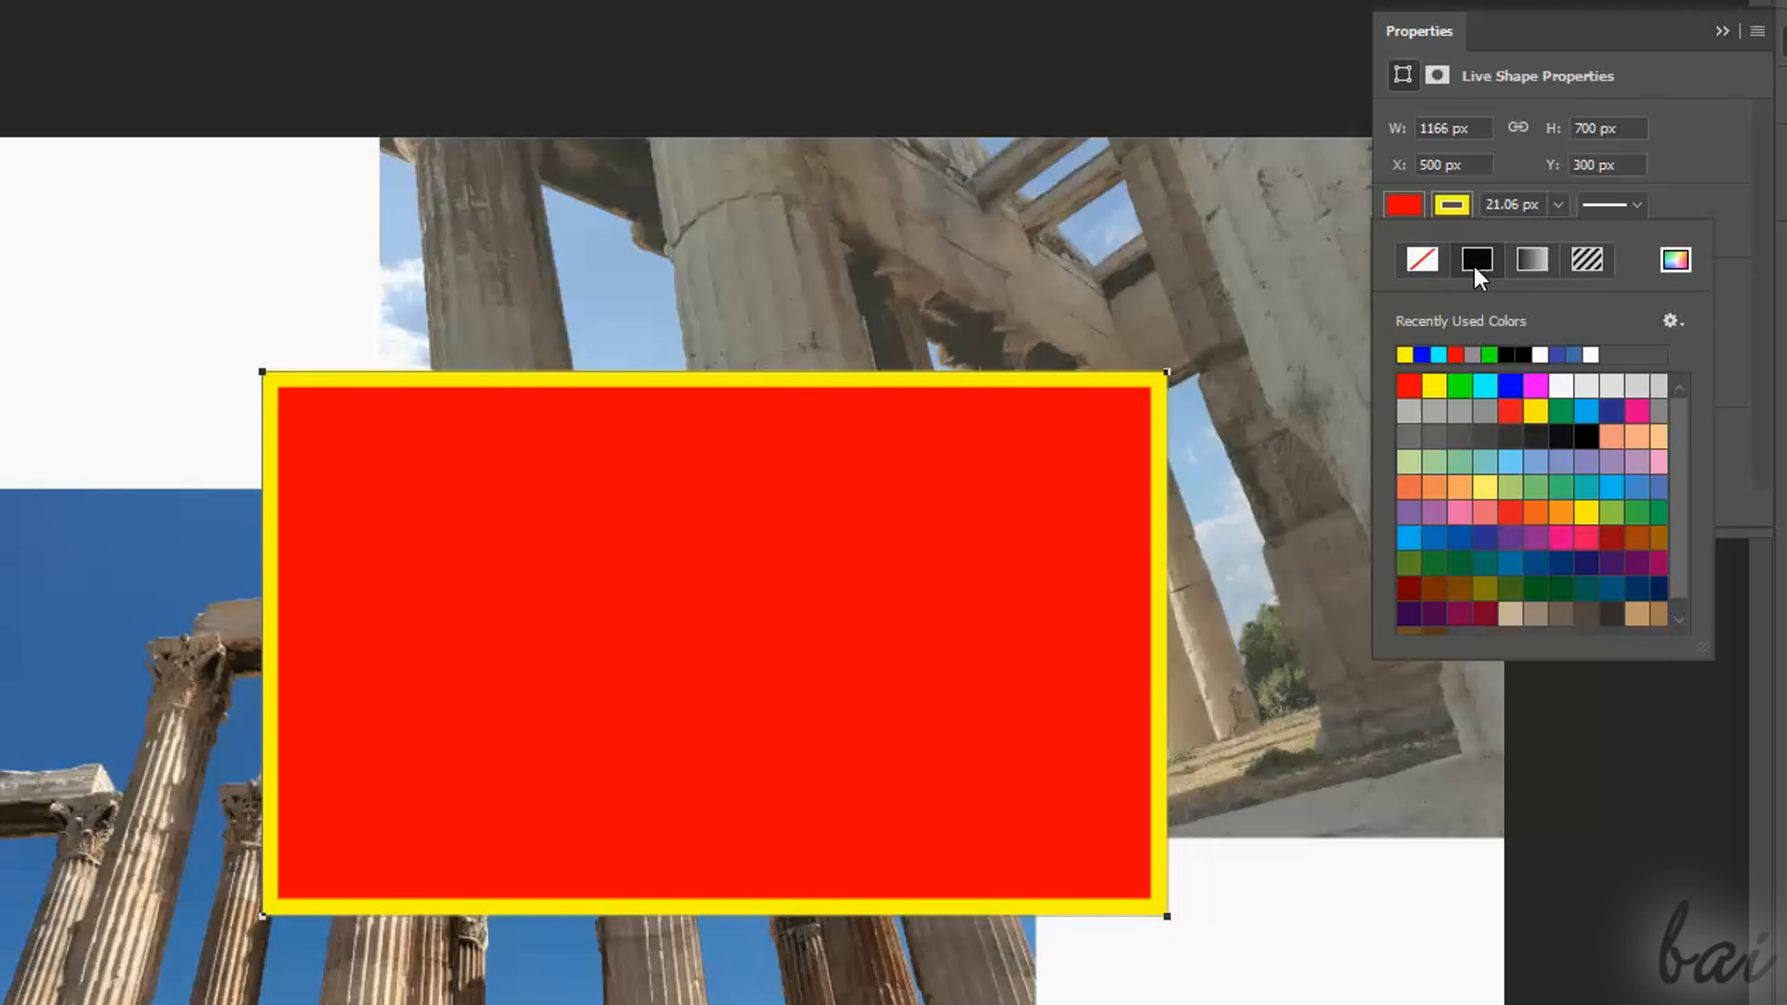
Try a blue-red-yellow gradient, patterns, solid black and no colour as the rectangle's fill, and restore the red fill
click(1523, 263)
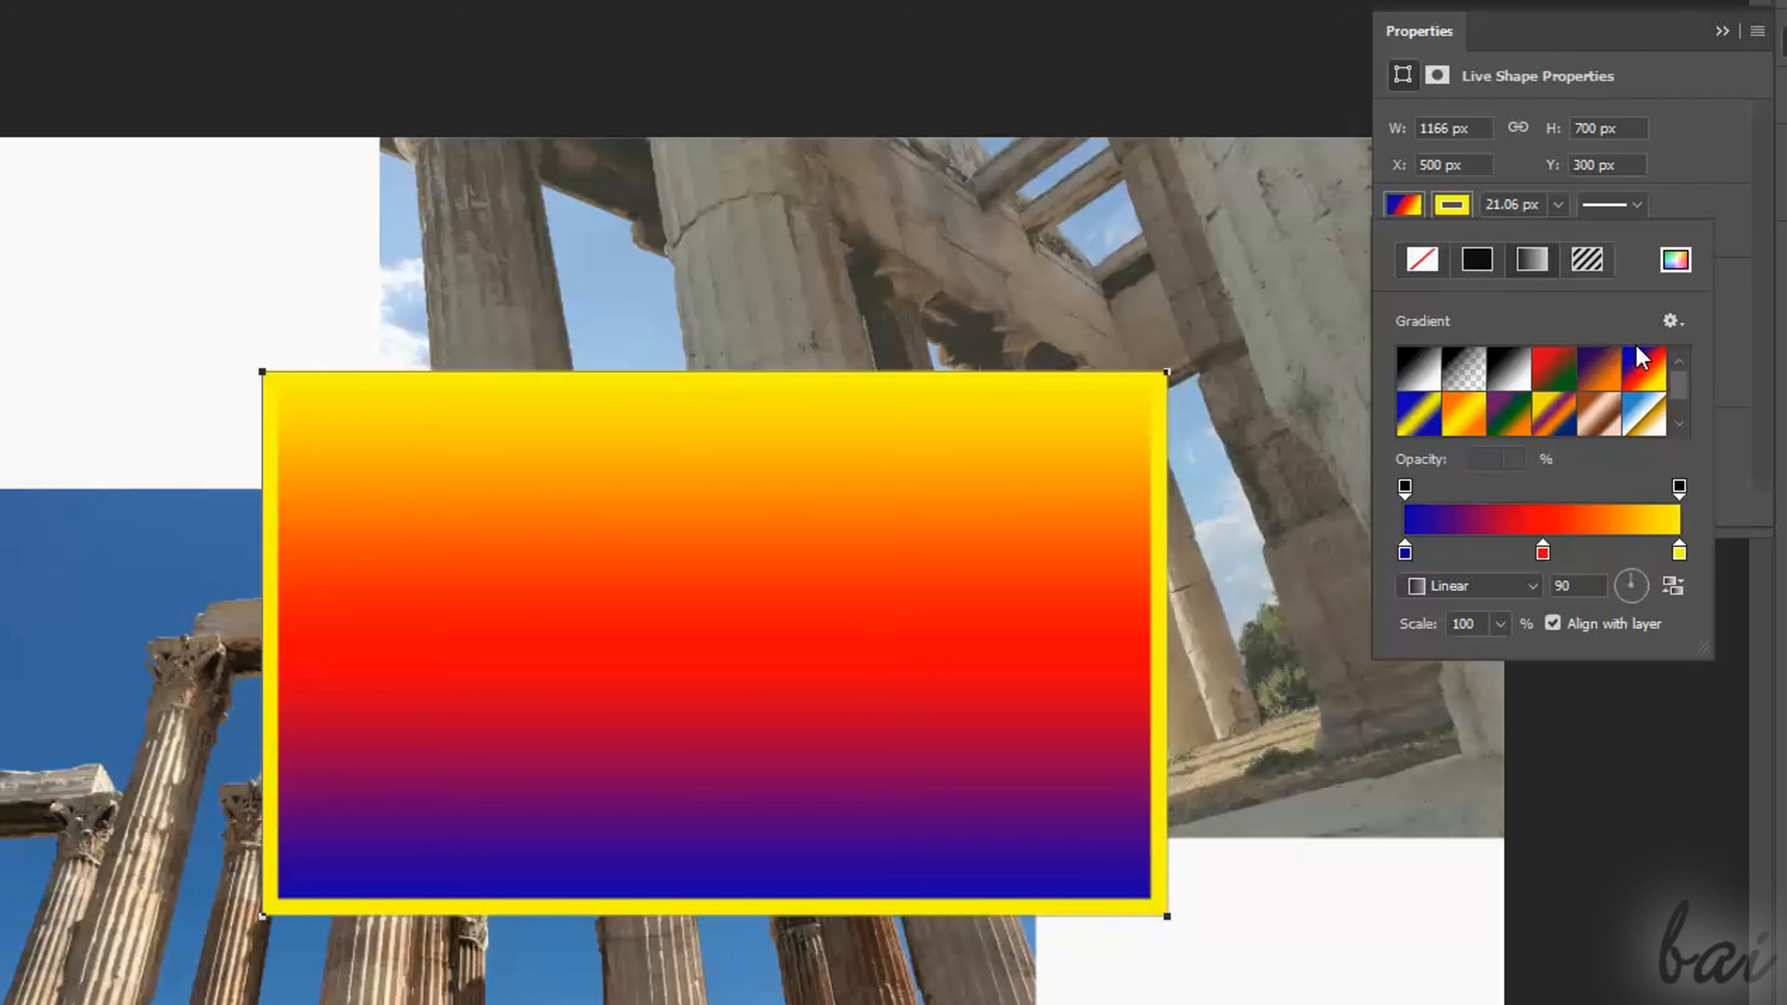
click(1585, 544)
click(1579, 264)
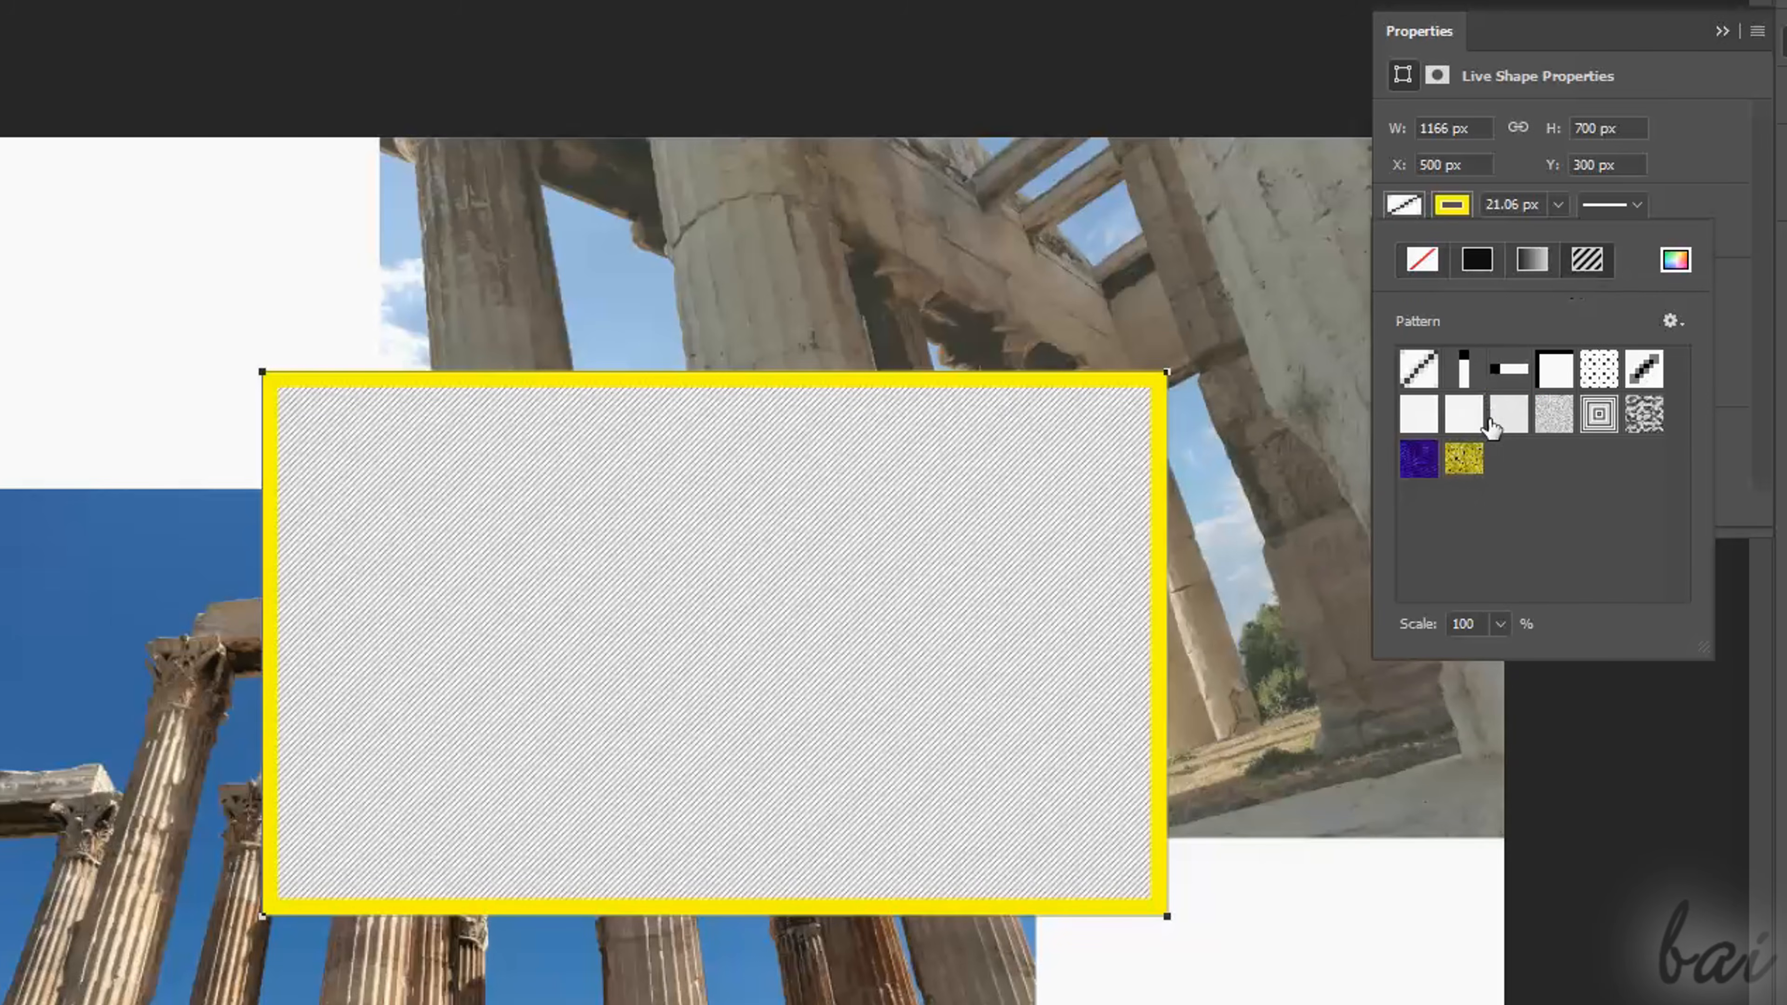
click(1596, 415)
click(1476, 259)
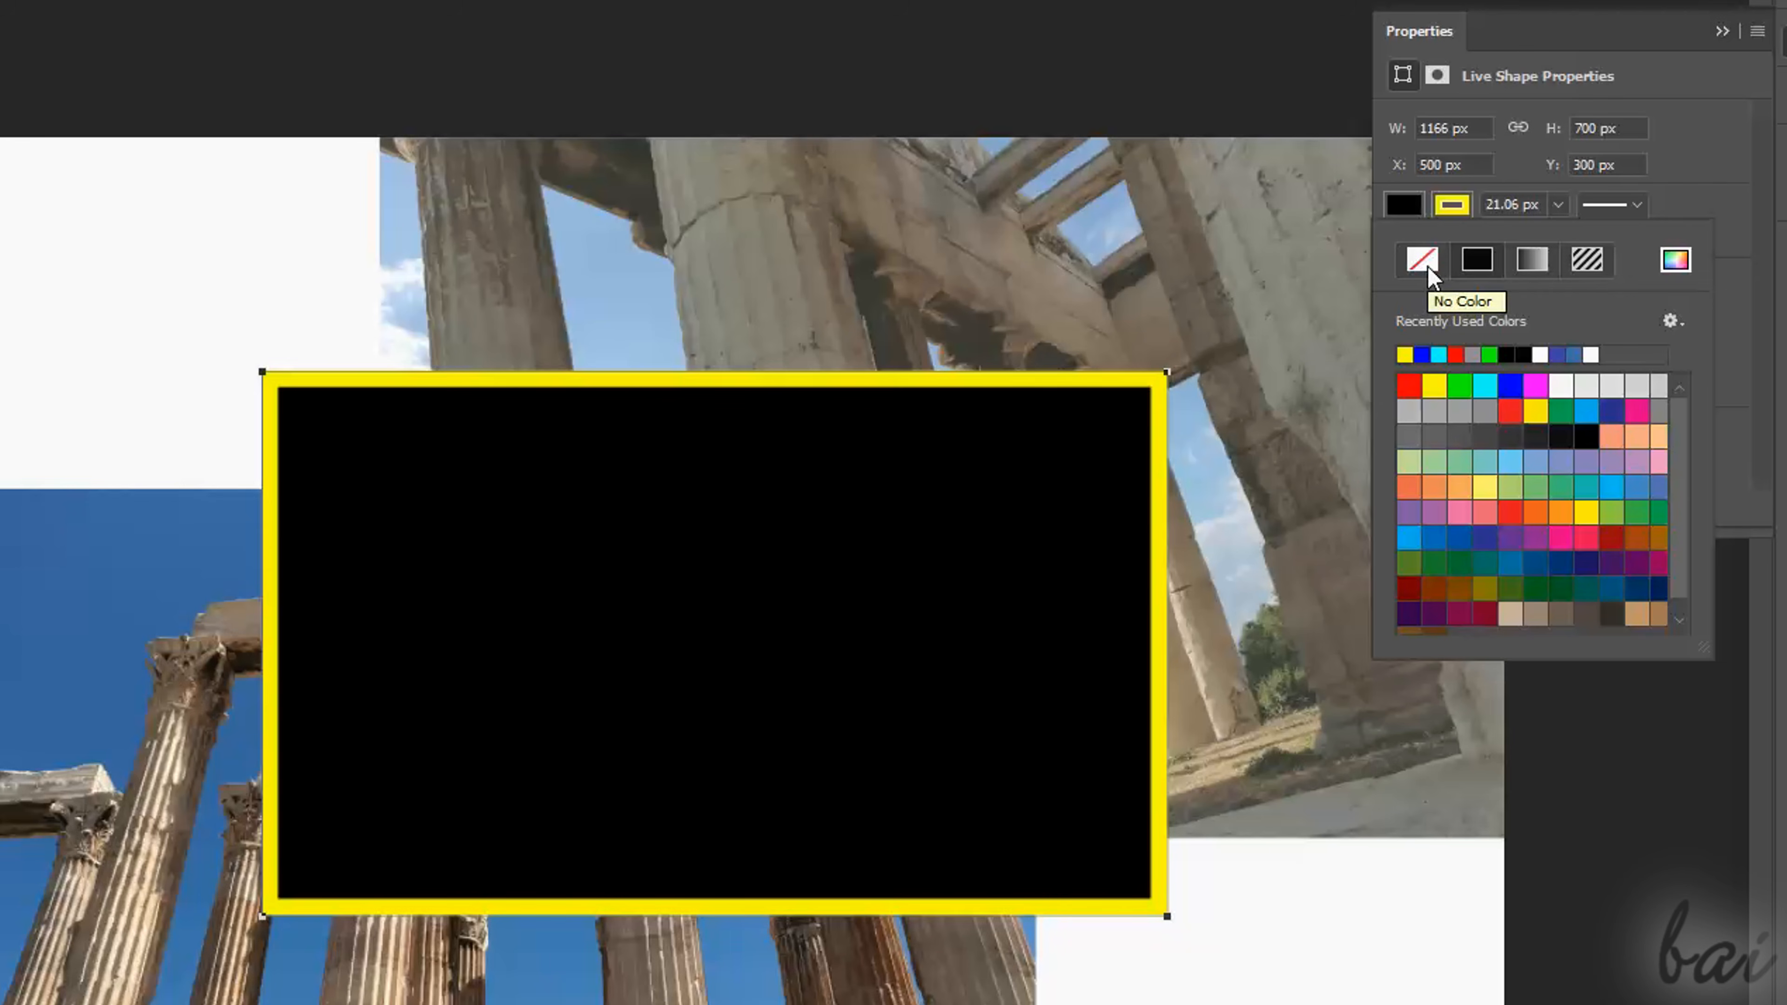
click(1428, 268)
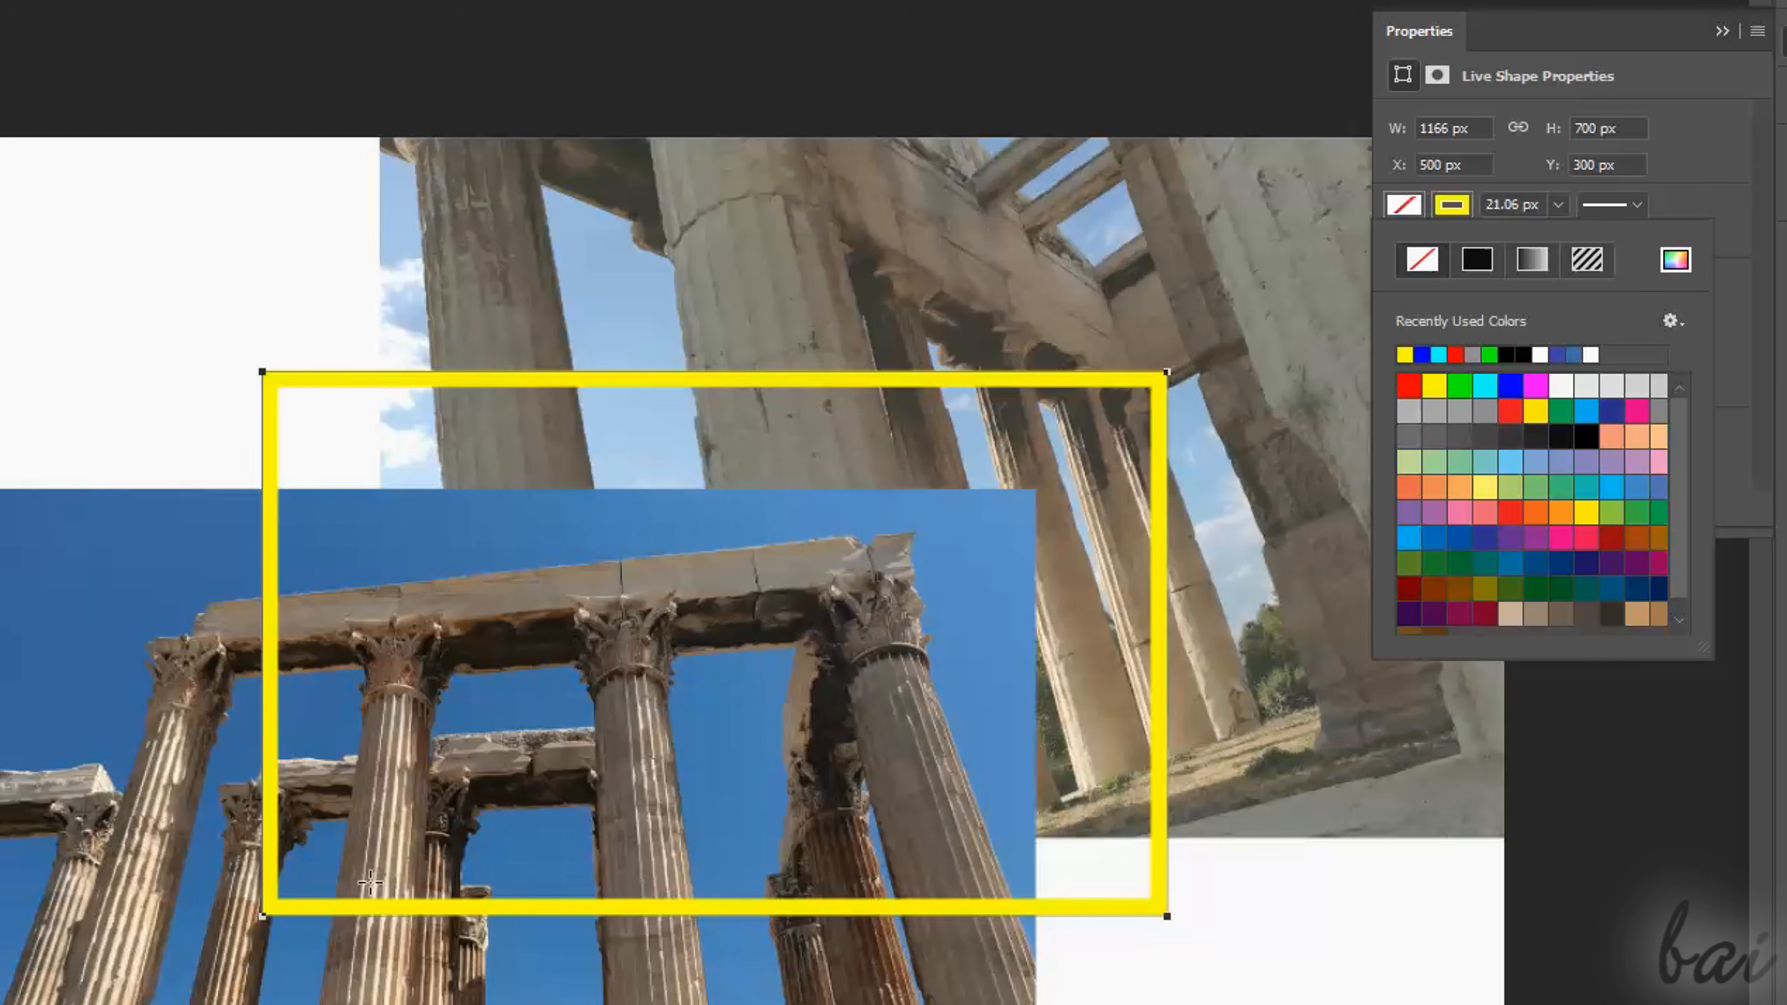
click(1409, 385)
Try dashed and dotted stroke styles on the rectangle's yellow outline and return it to a solid line
click(1559, 204)
drag(1553, 243, 1560, 236)
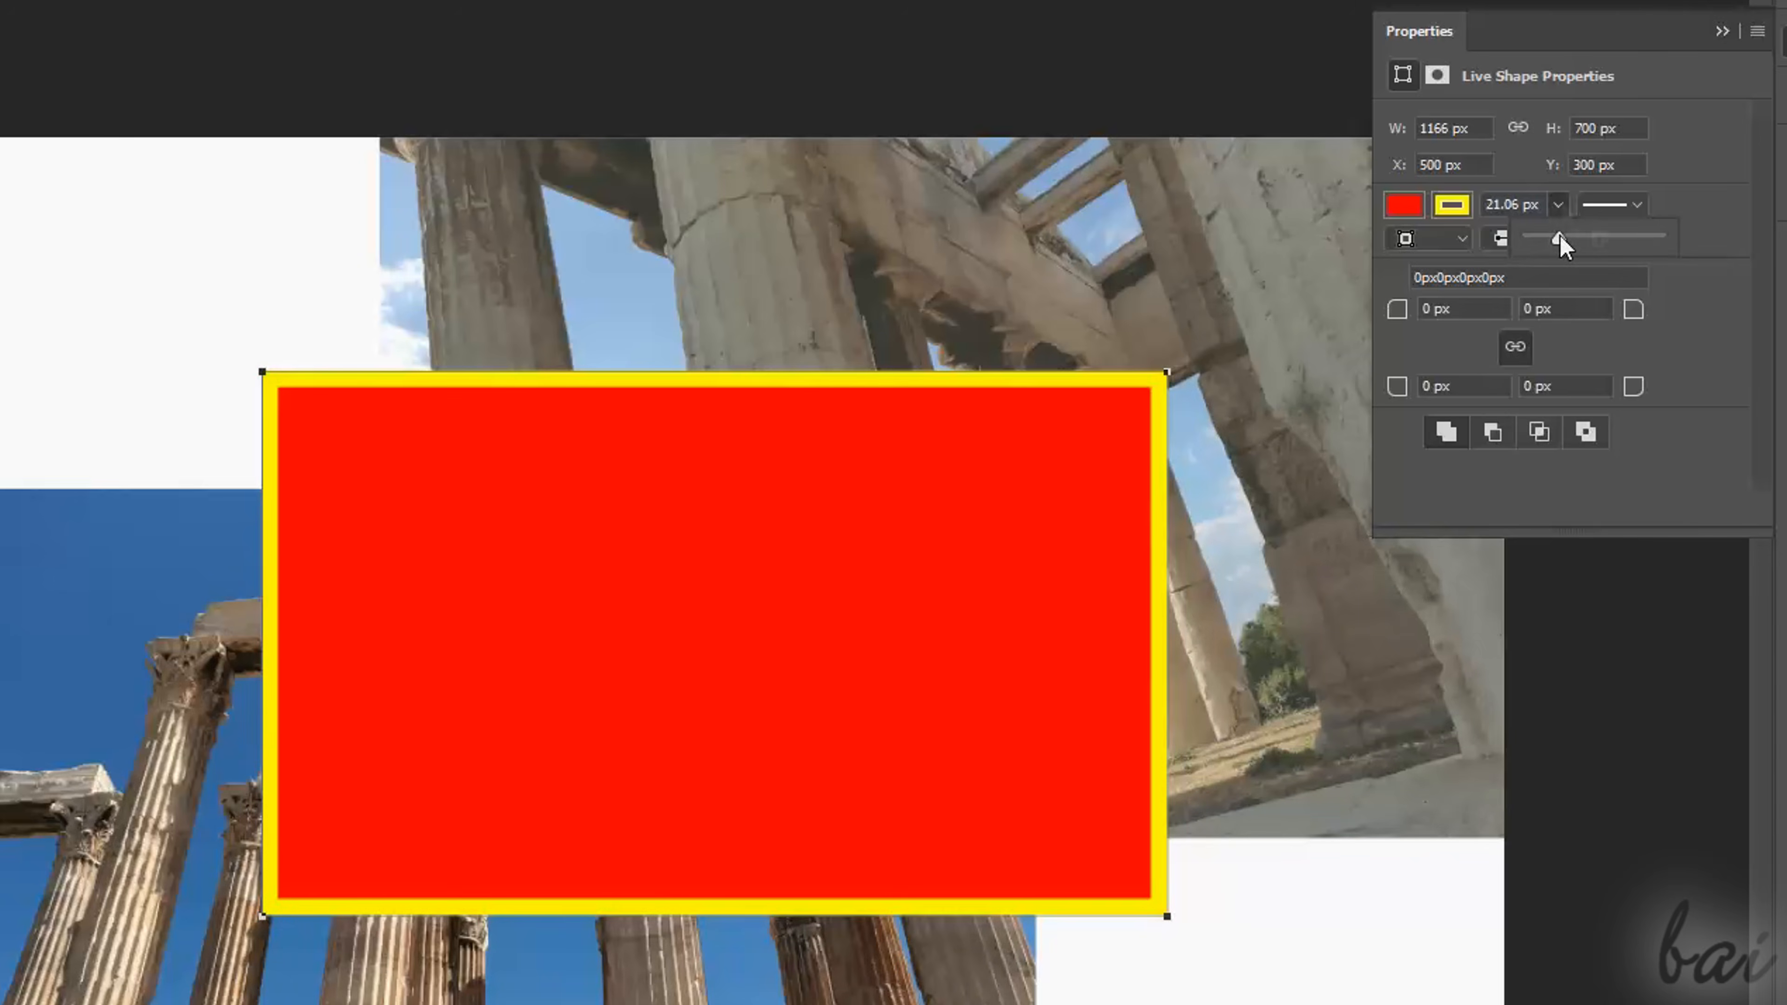
click(1635, 207)
click(1562, 340)
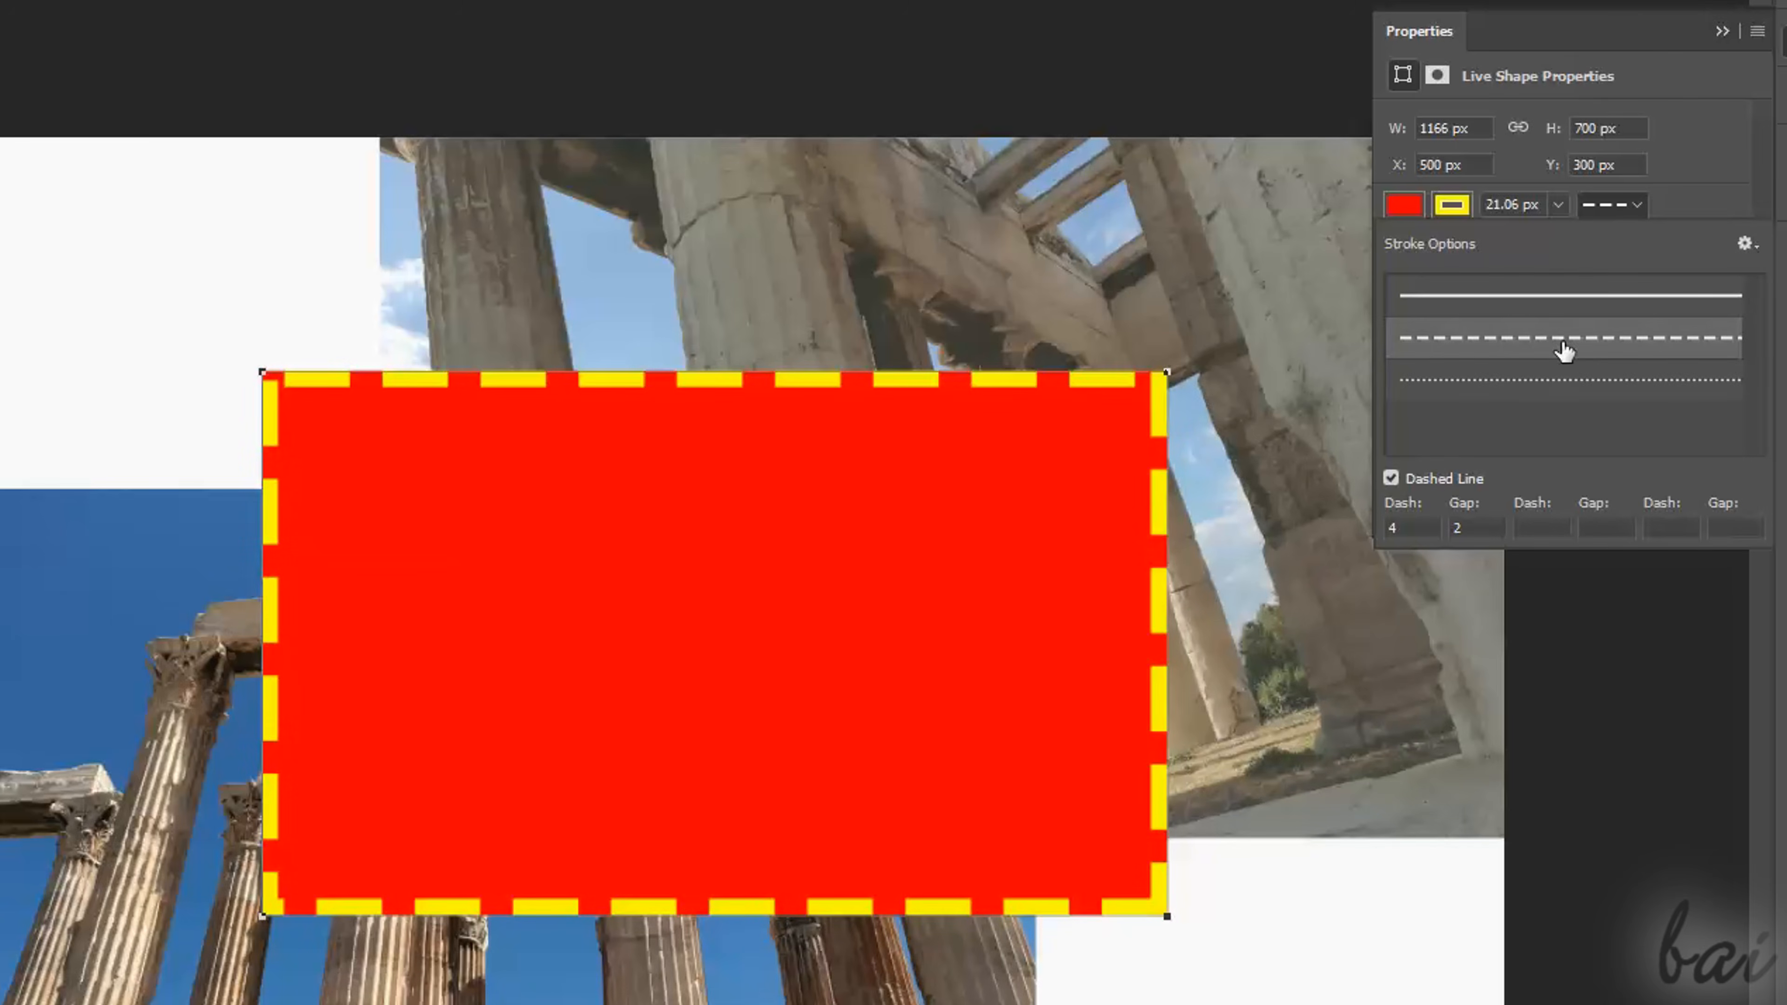
click(1565, 383)
click(1569, 296)
Try a corner radius of 30 px on the rectangle
click(1435, 309)
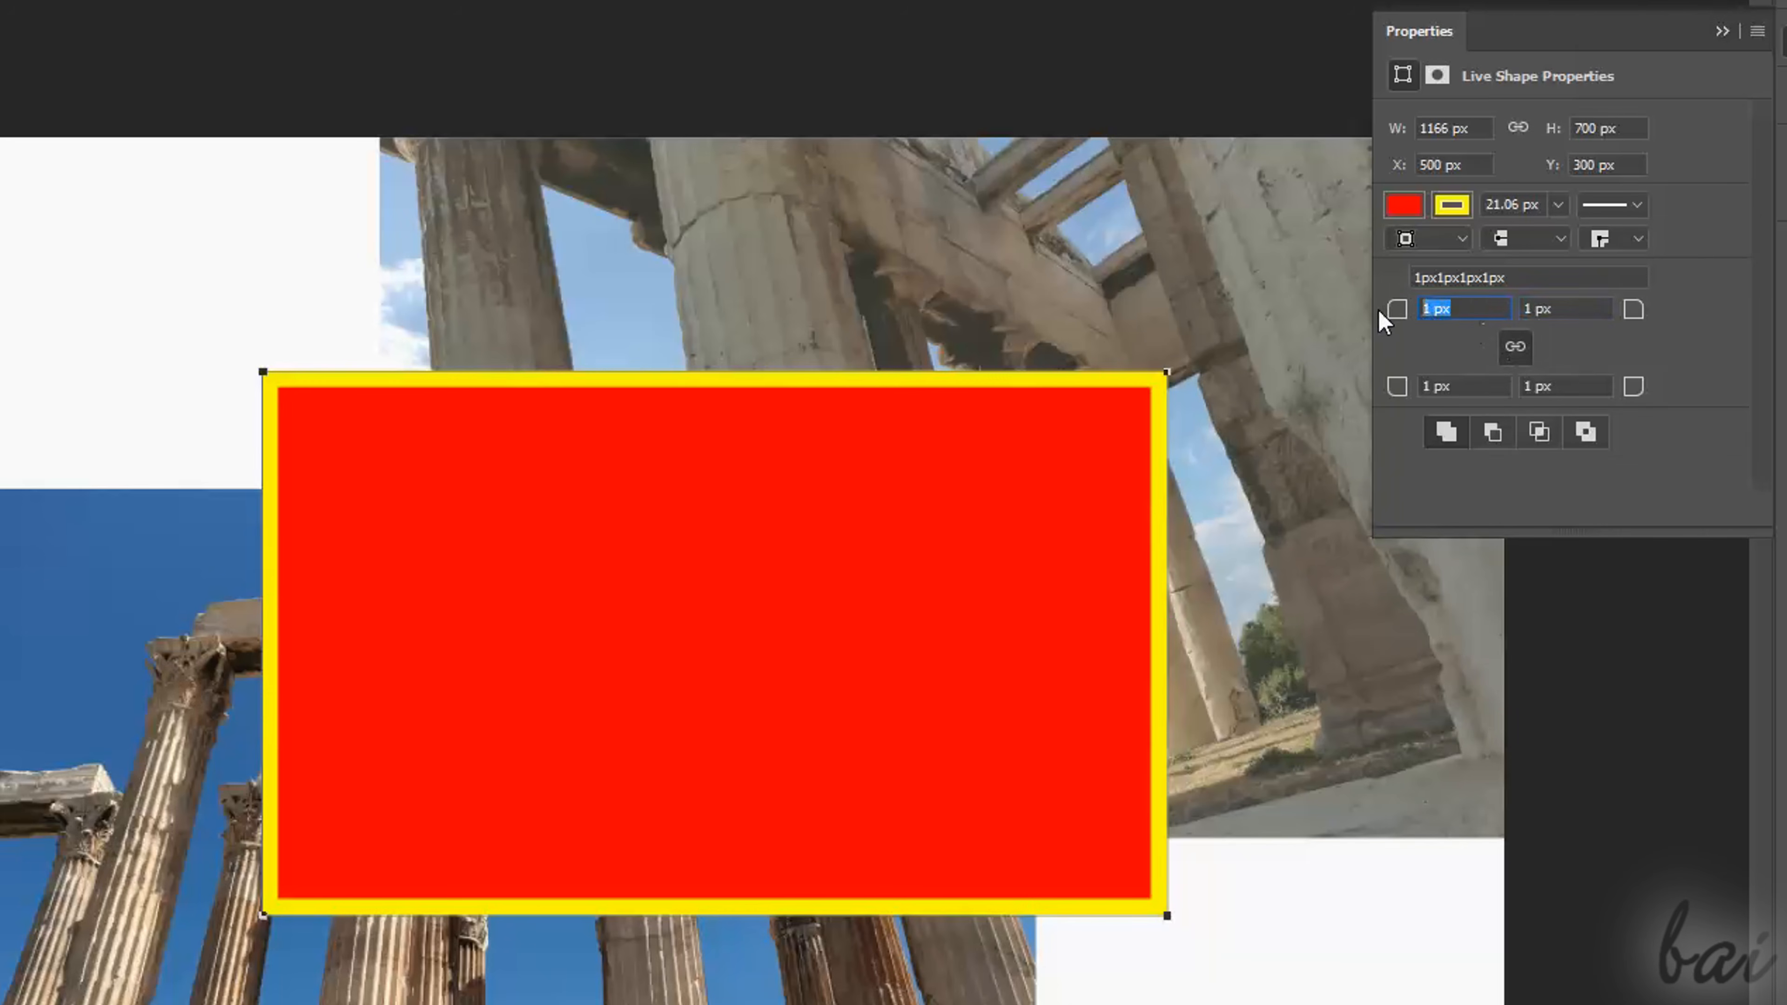
text(30)
key(Return)
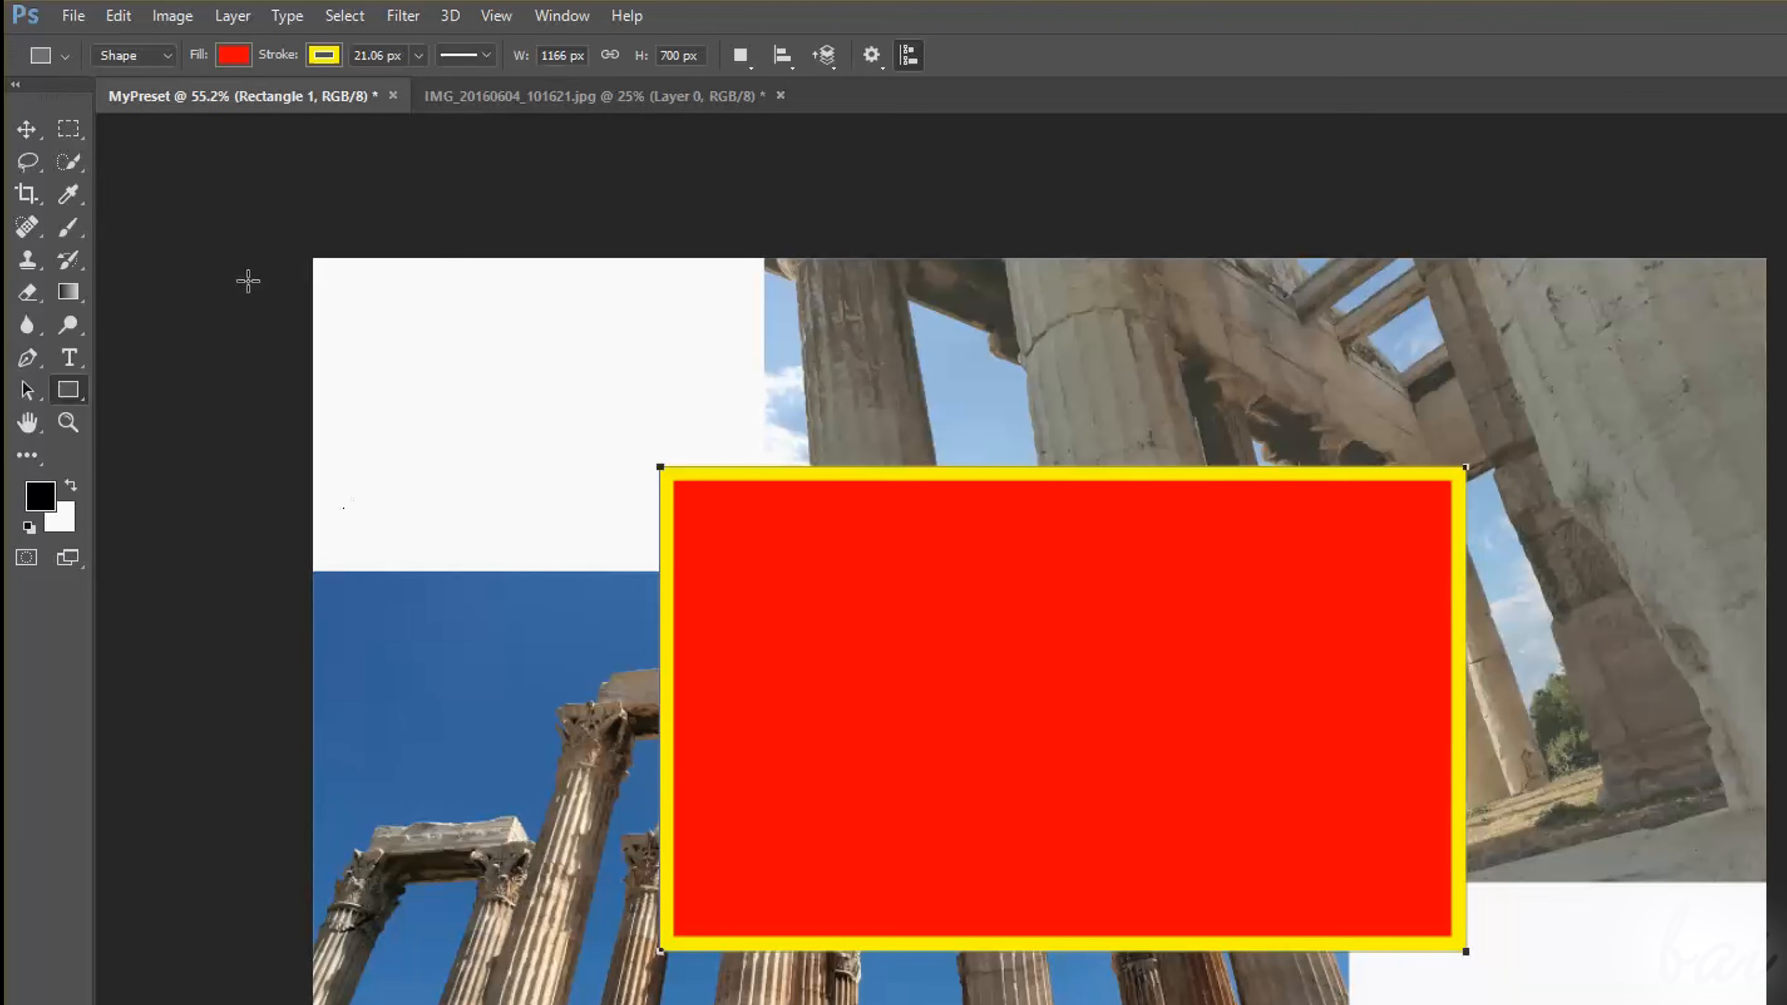
Examine the rectangle's fill and stroke colour options and its layer's place in the layer stack
click(235, 56)
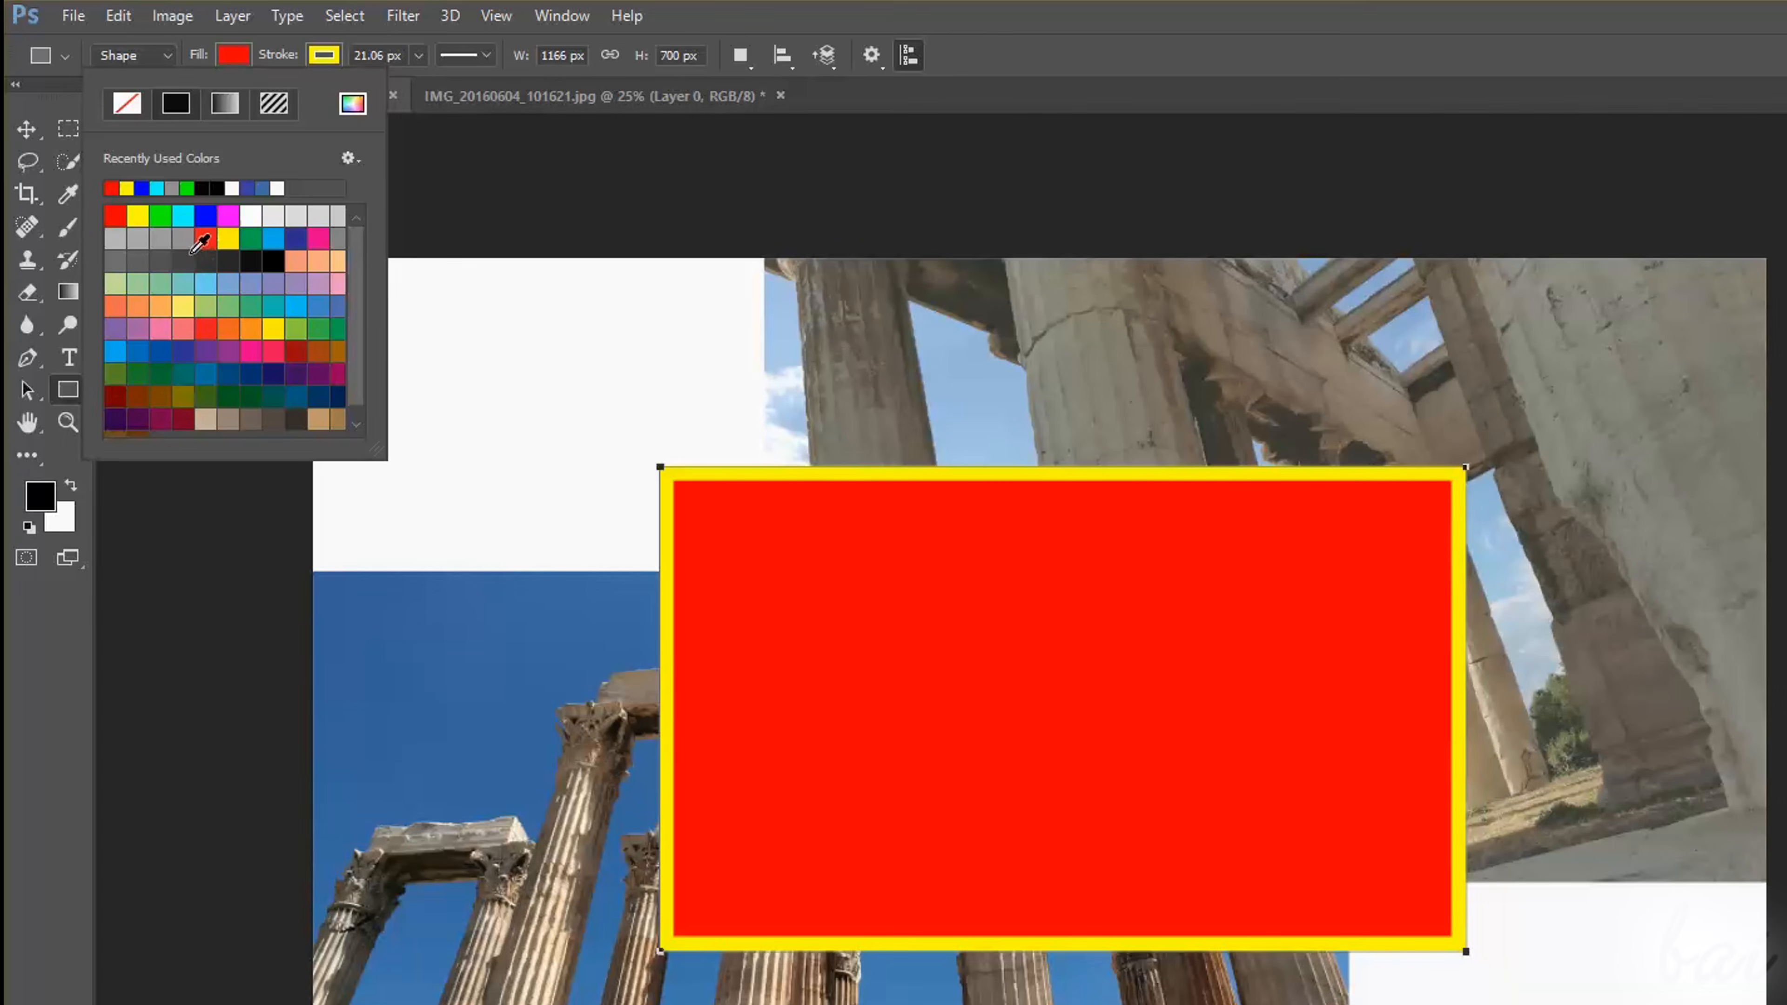
click(236, 39)
click(335, 63)
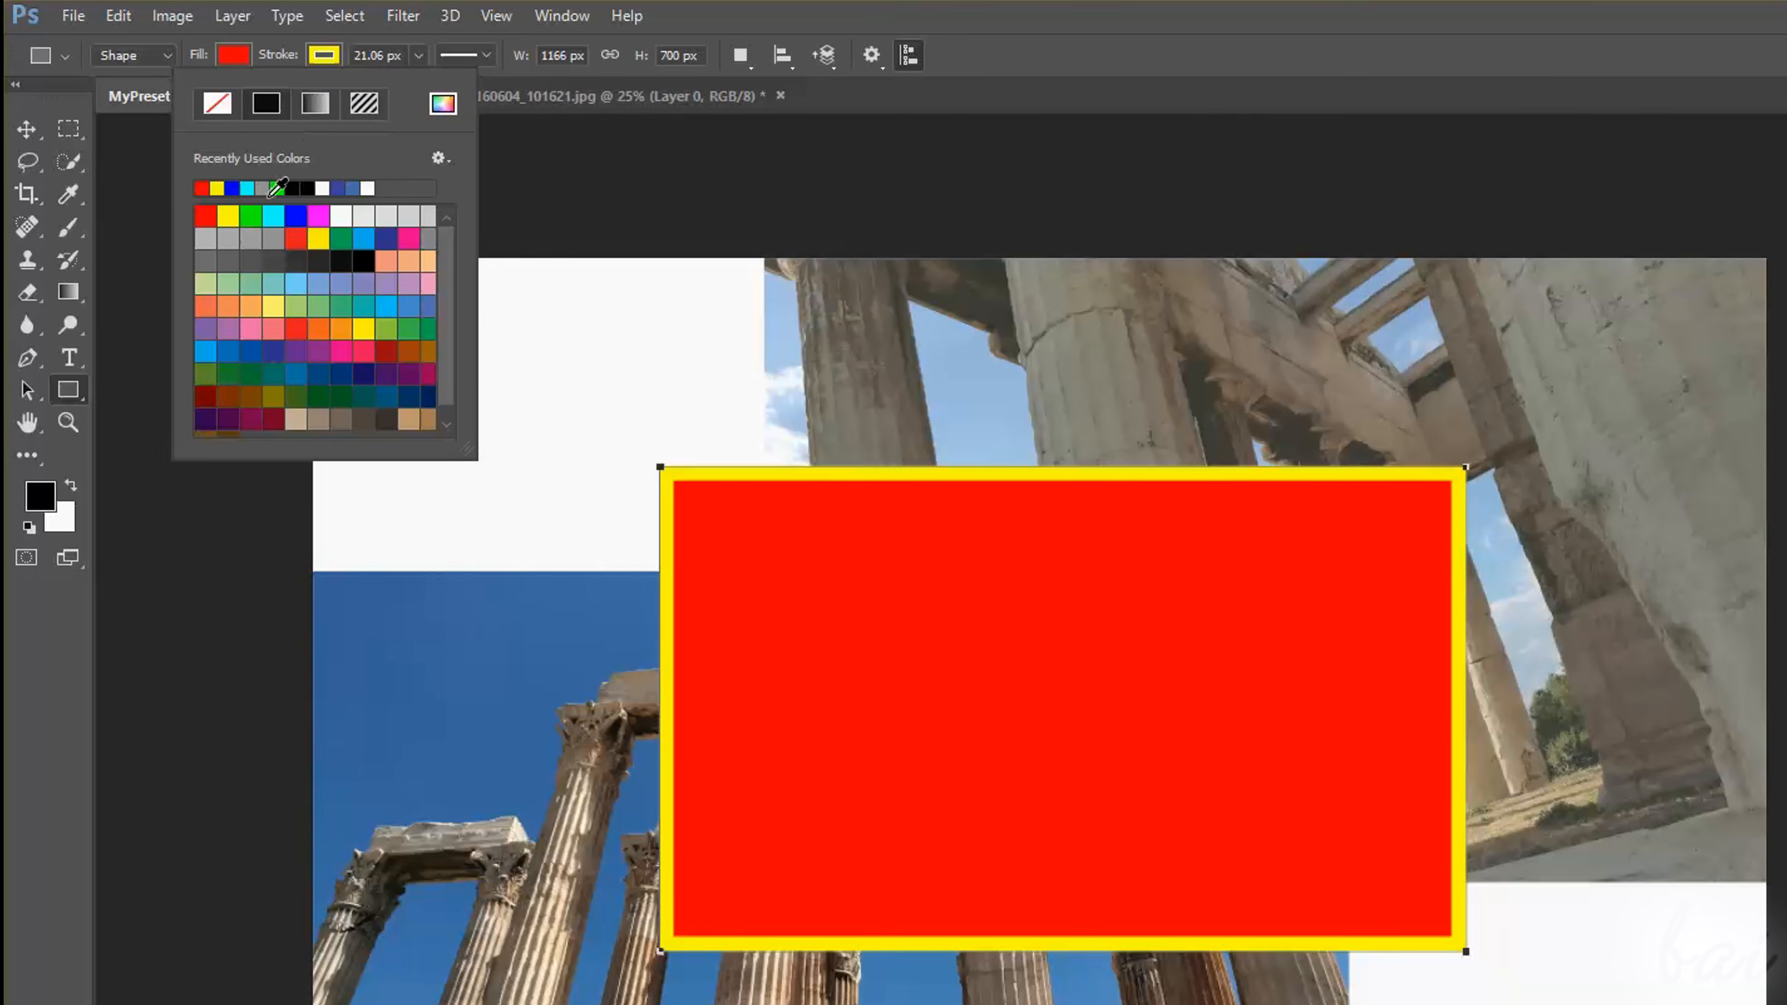
click(310, 62)
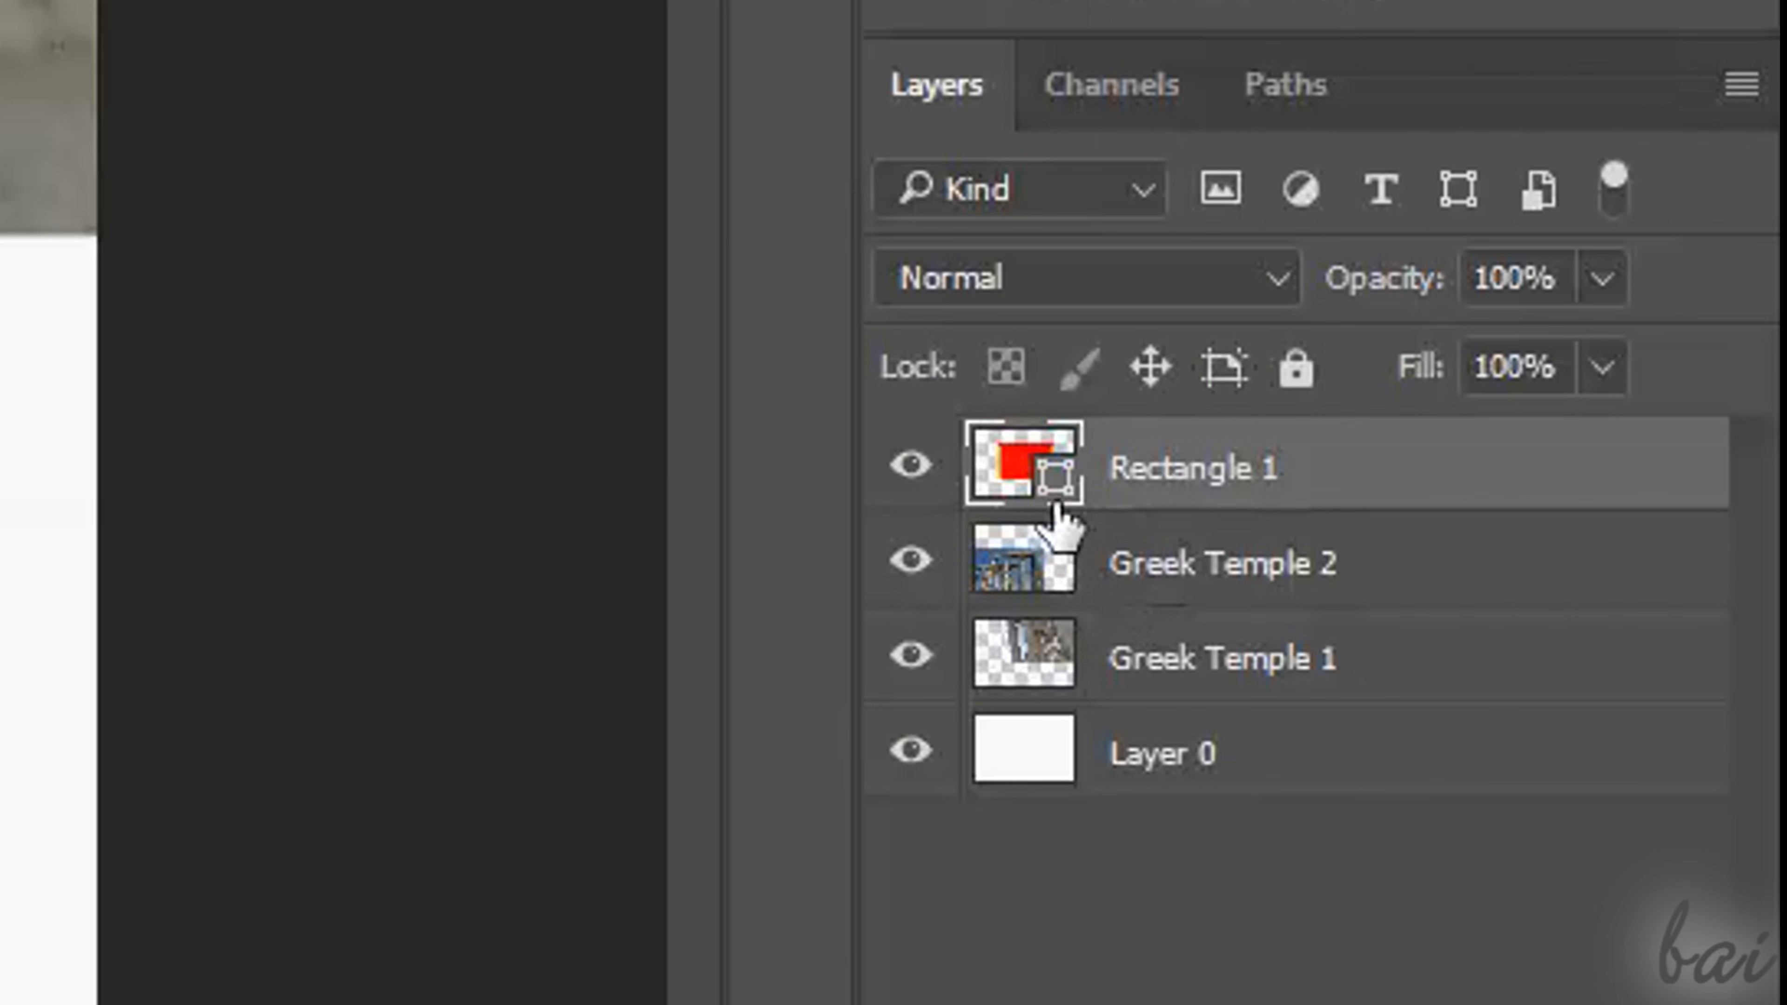
click(1046, 559)
click(1156, 661)
click(1133, 753)
click(1076, 502)
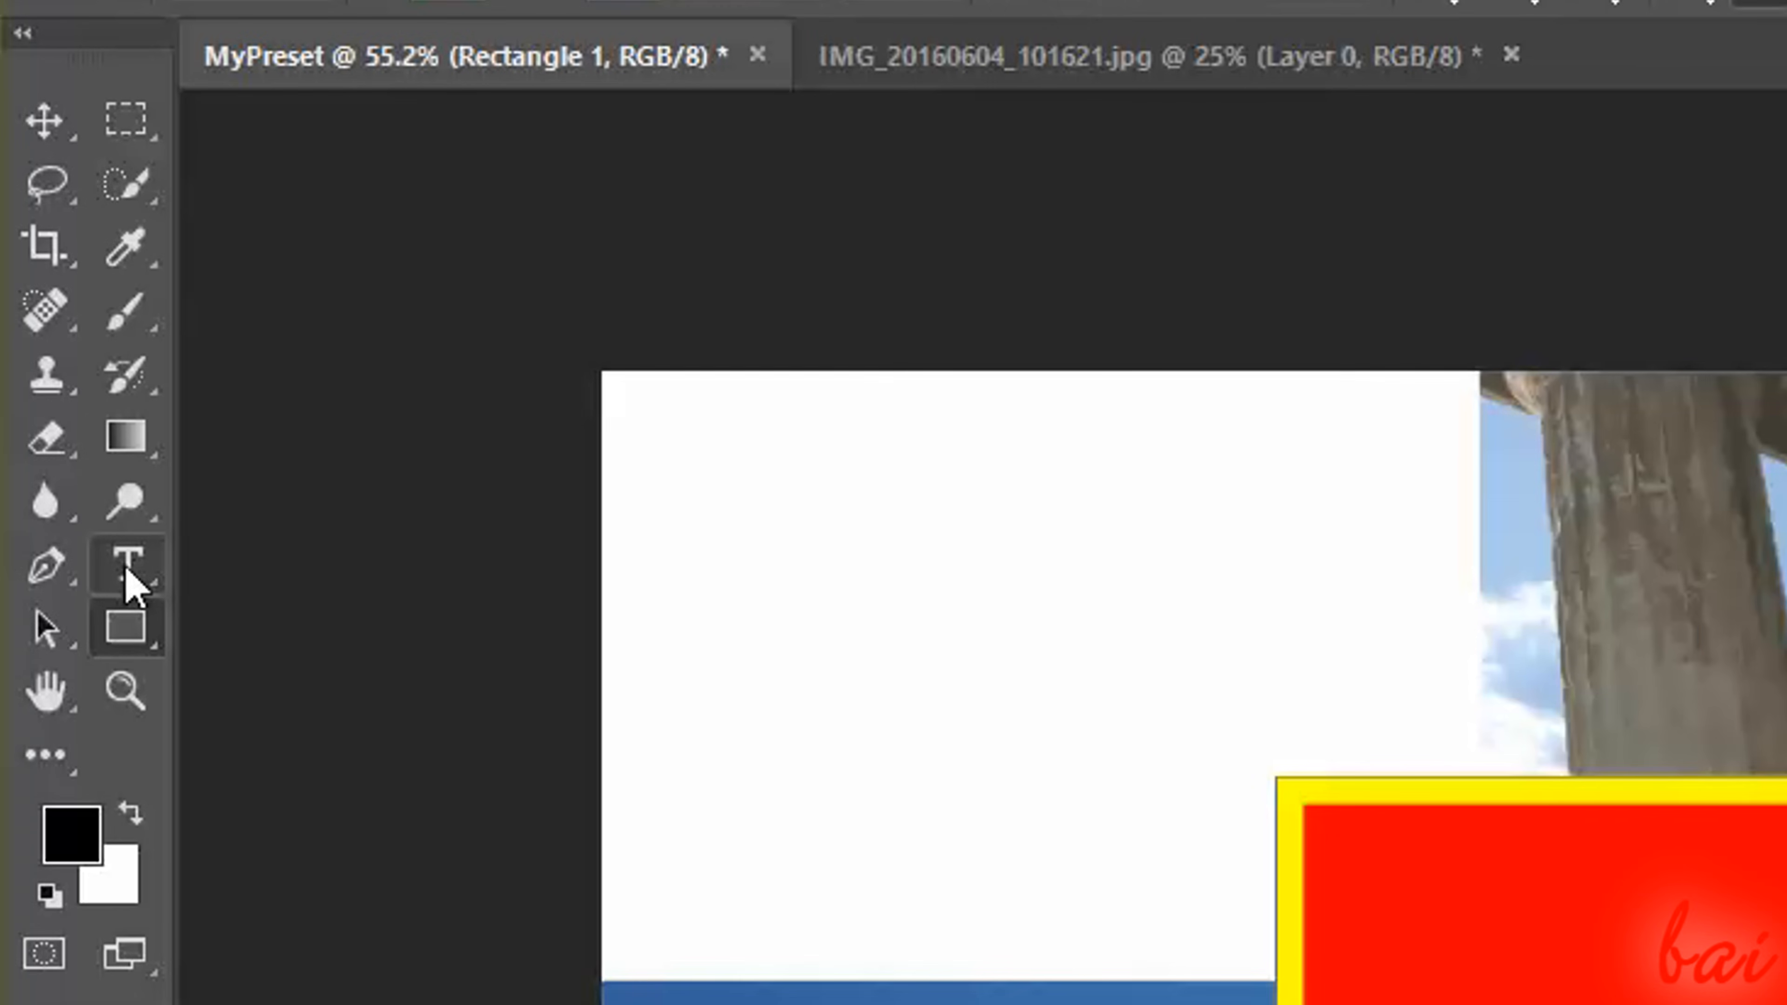
Draw a horizontal text box above the red rectangle and enter "Greek Experience" in blue 40 pt Myriad Pro
click(127, 574)
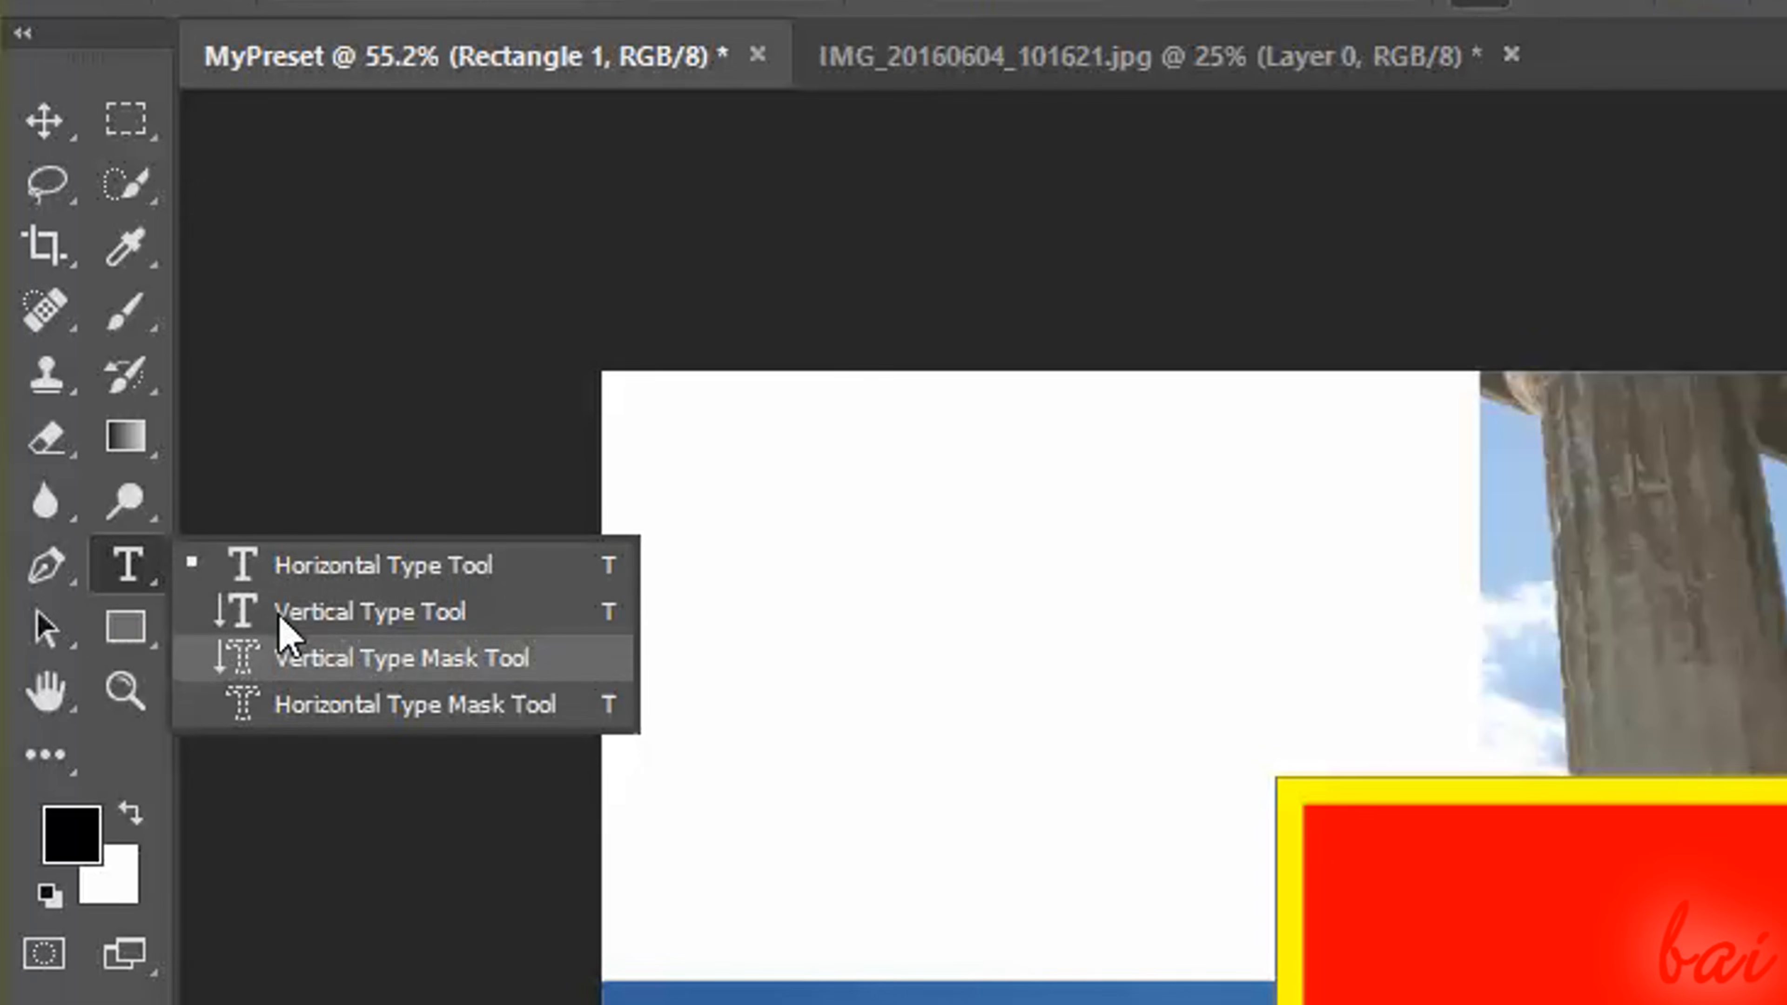
click(266, 572)
right_click(143, 571)
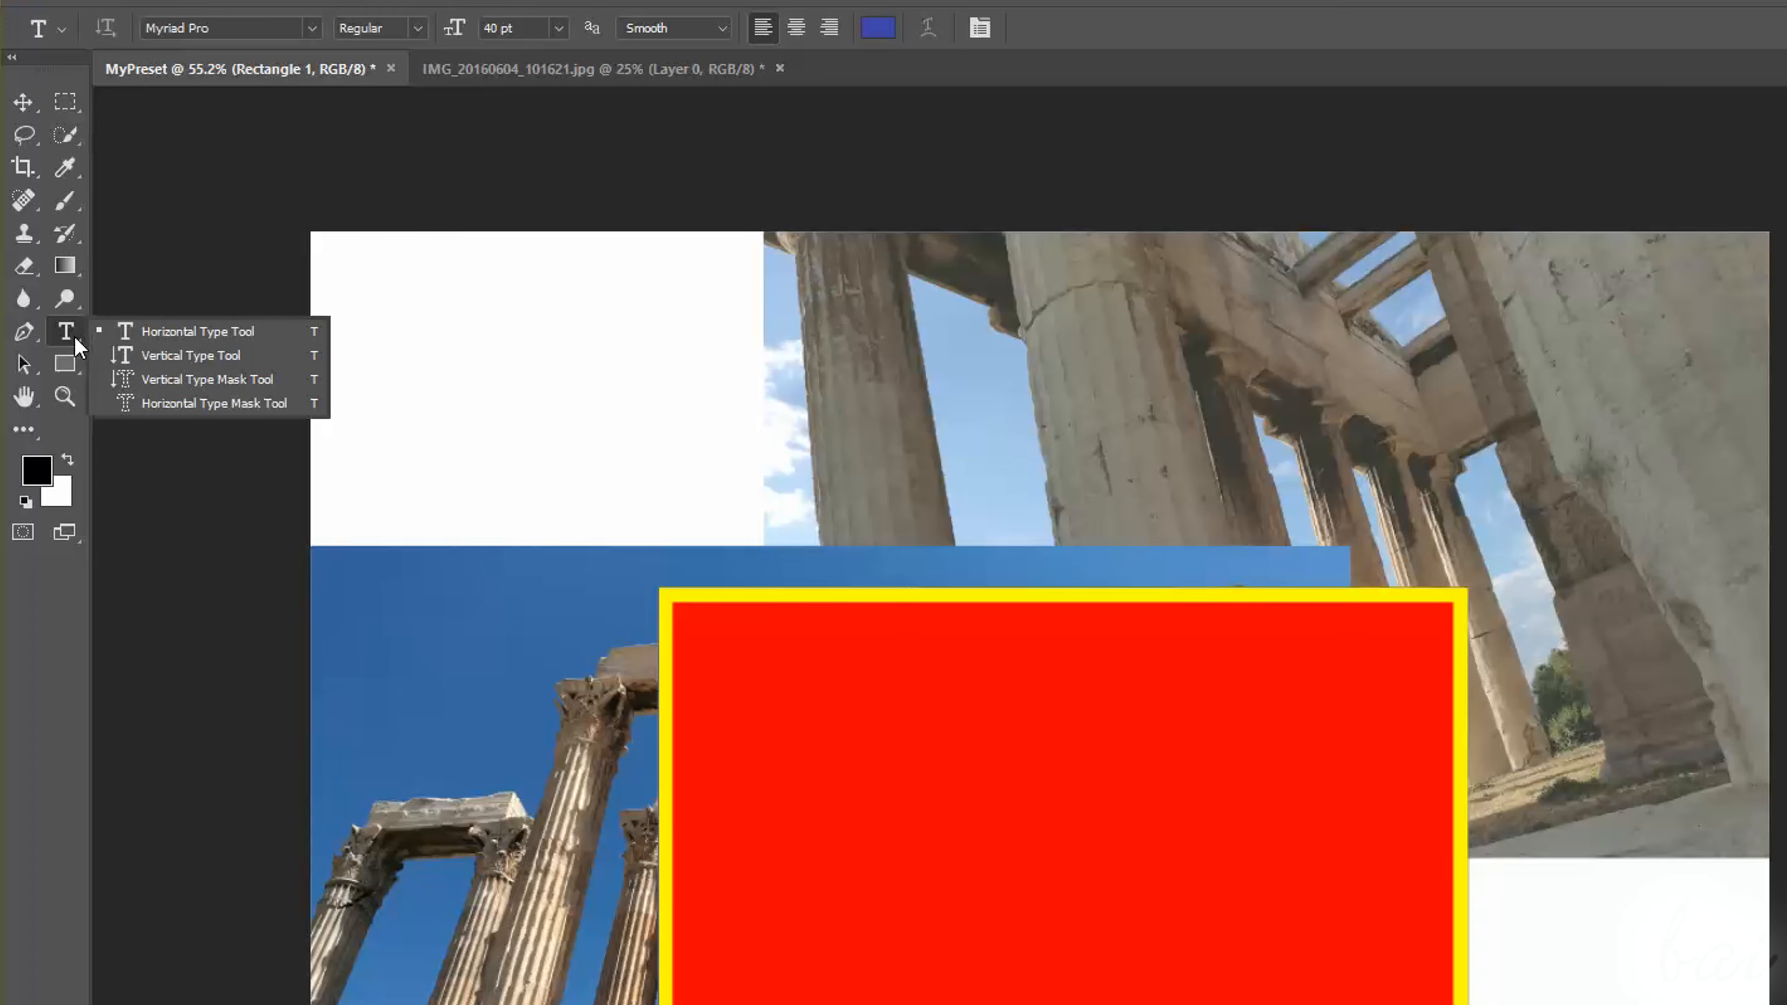
click(145, 343)
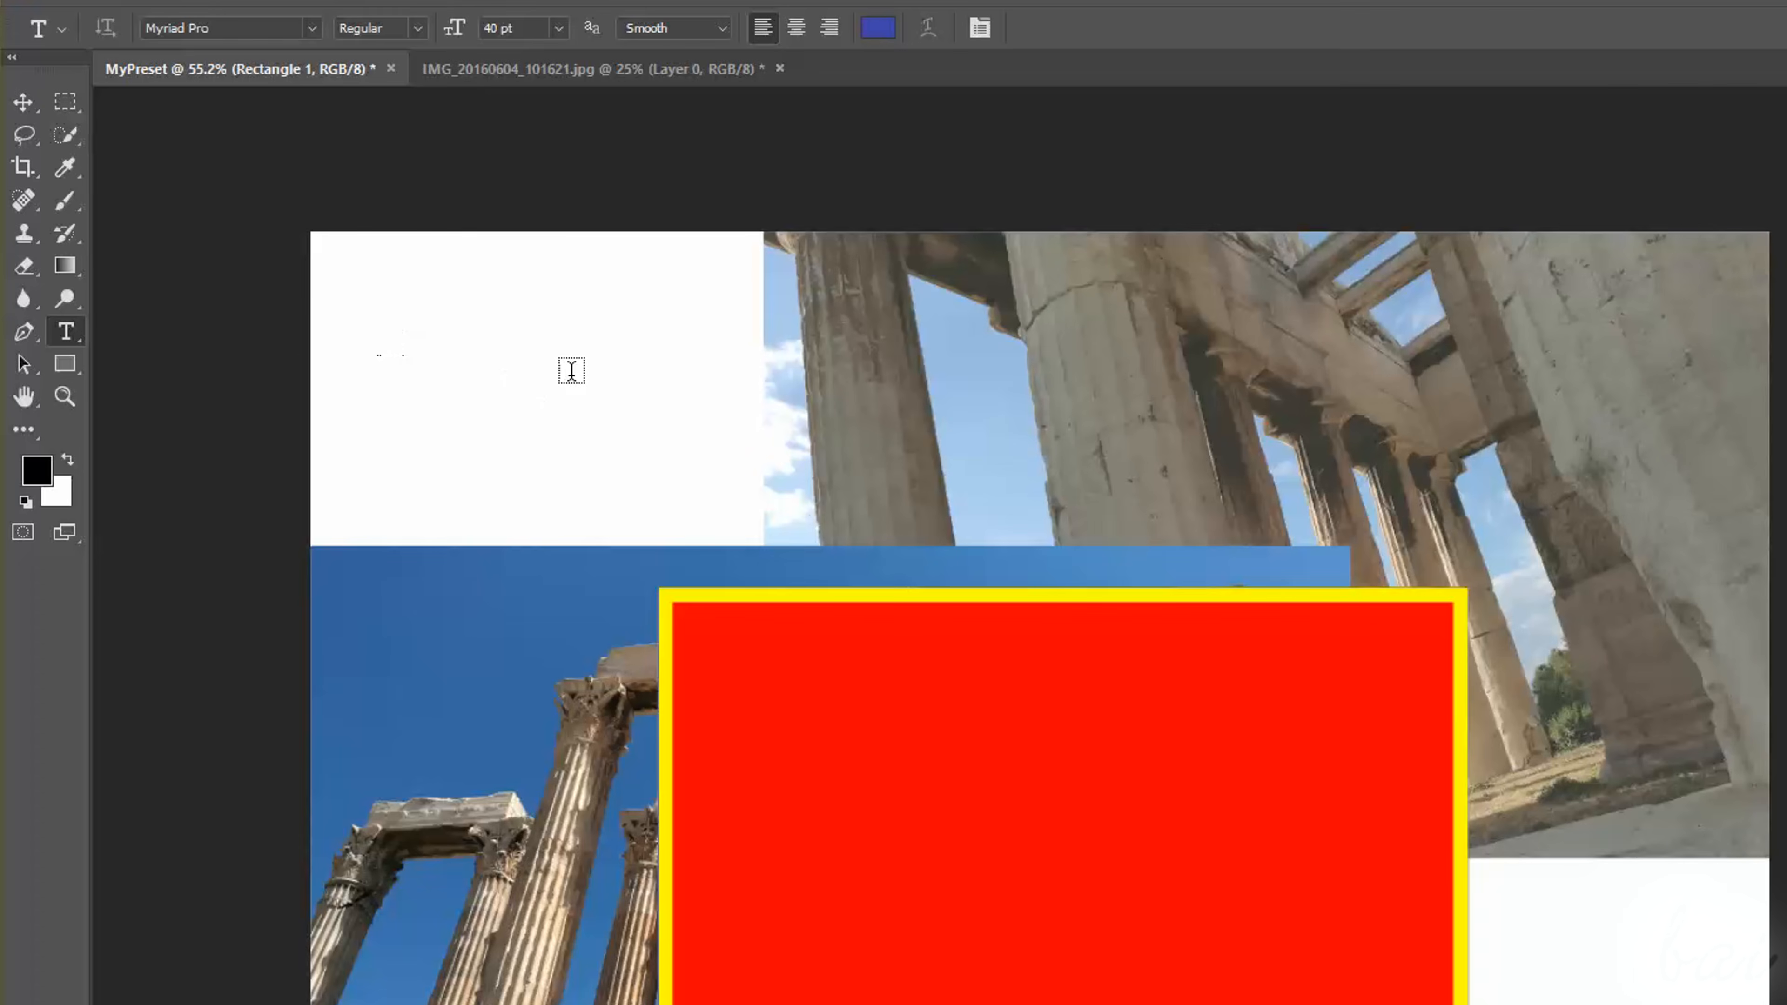
drag(568, 374, 1629, 547)
text(Gree)
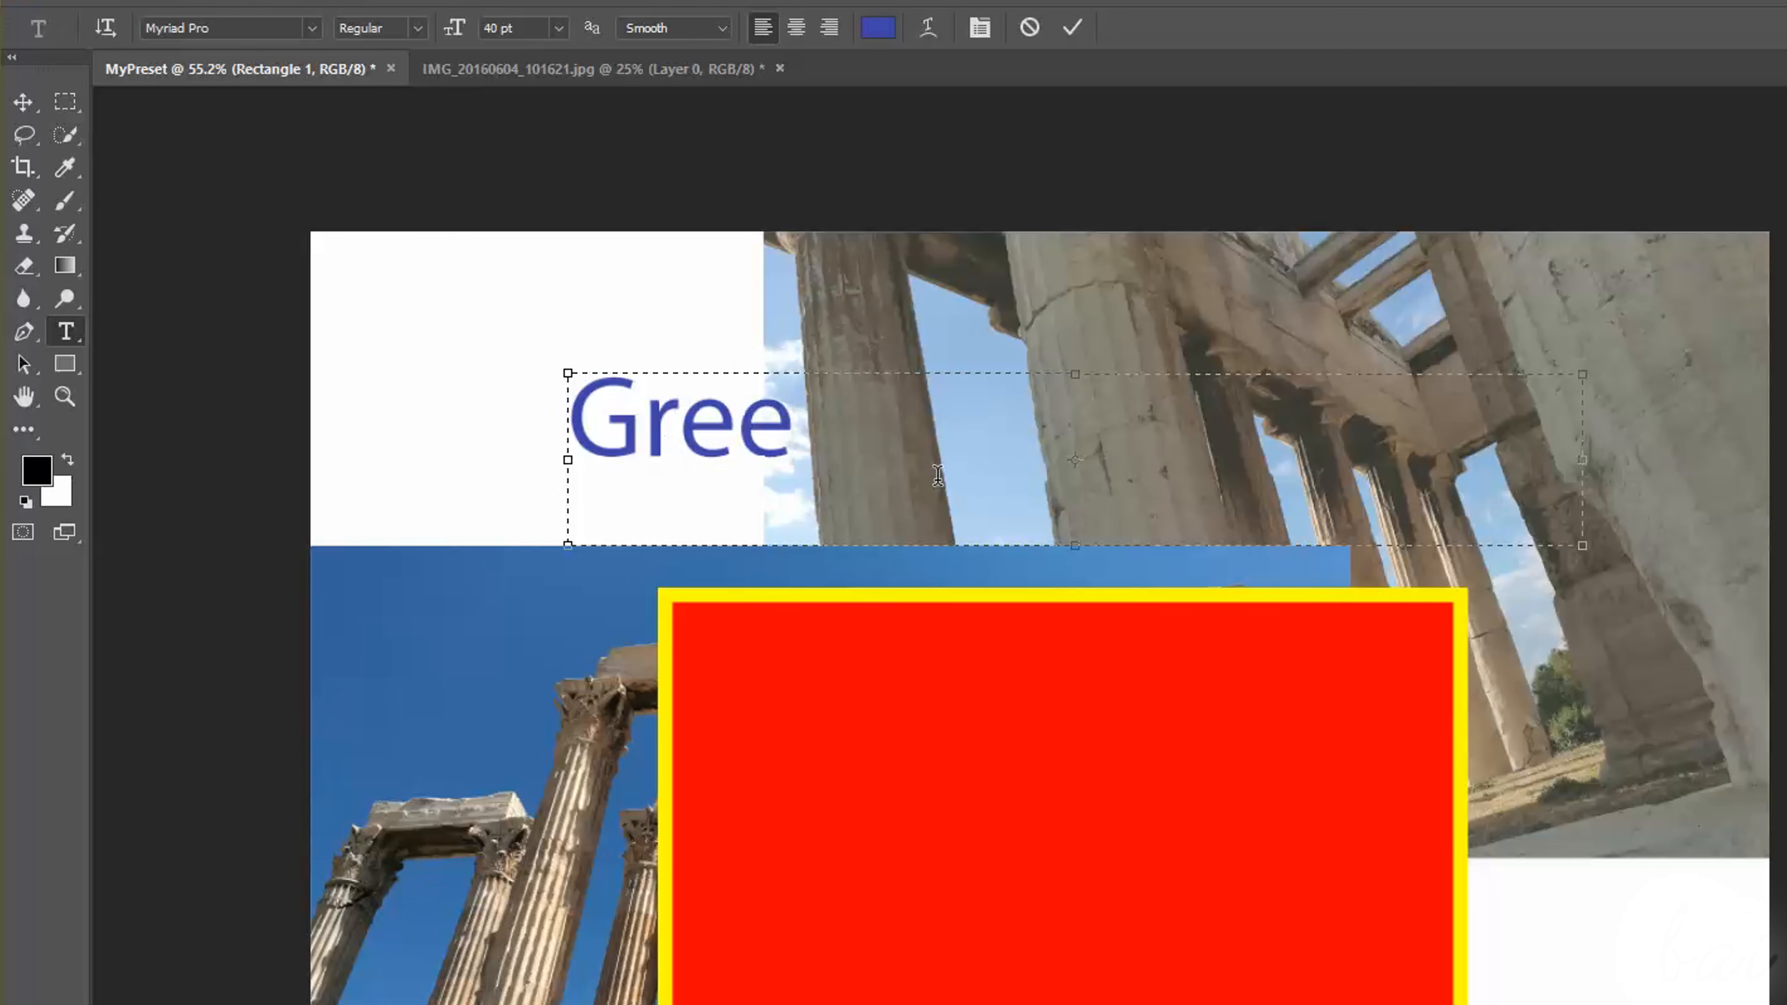
text(k Experience)
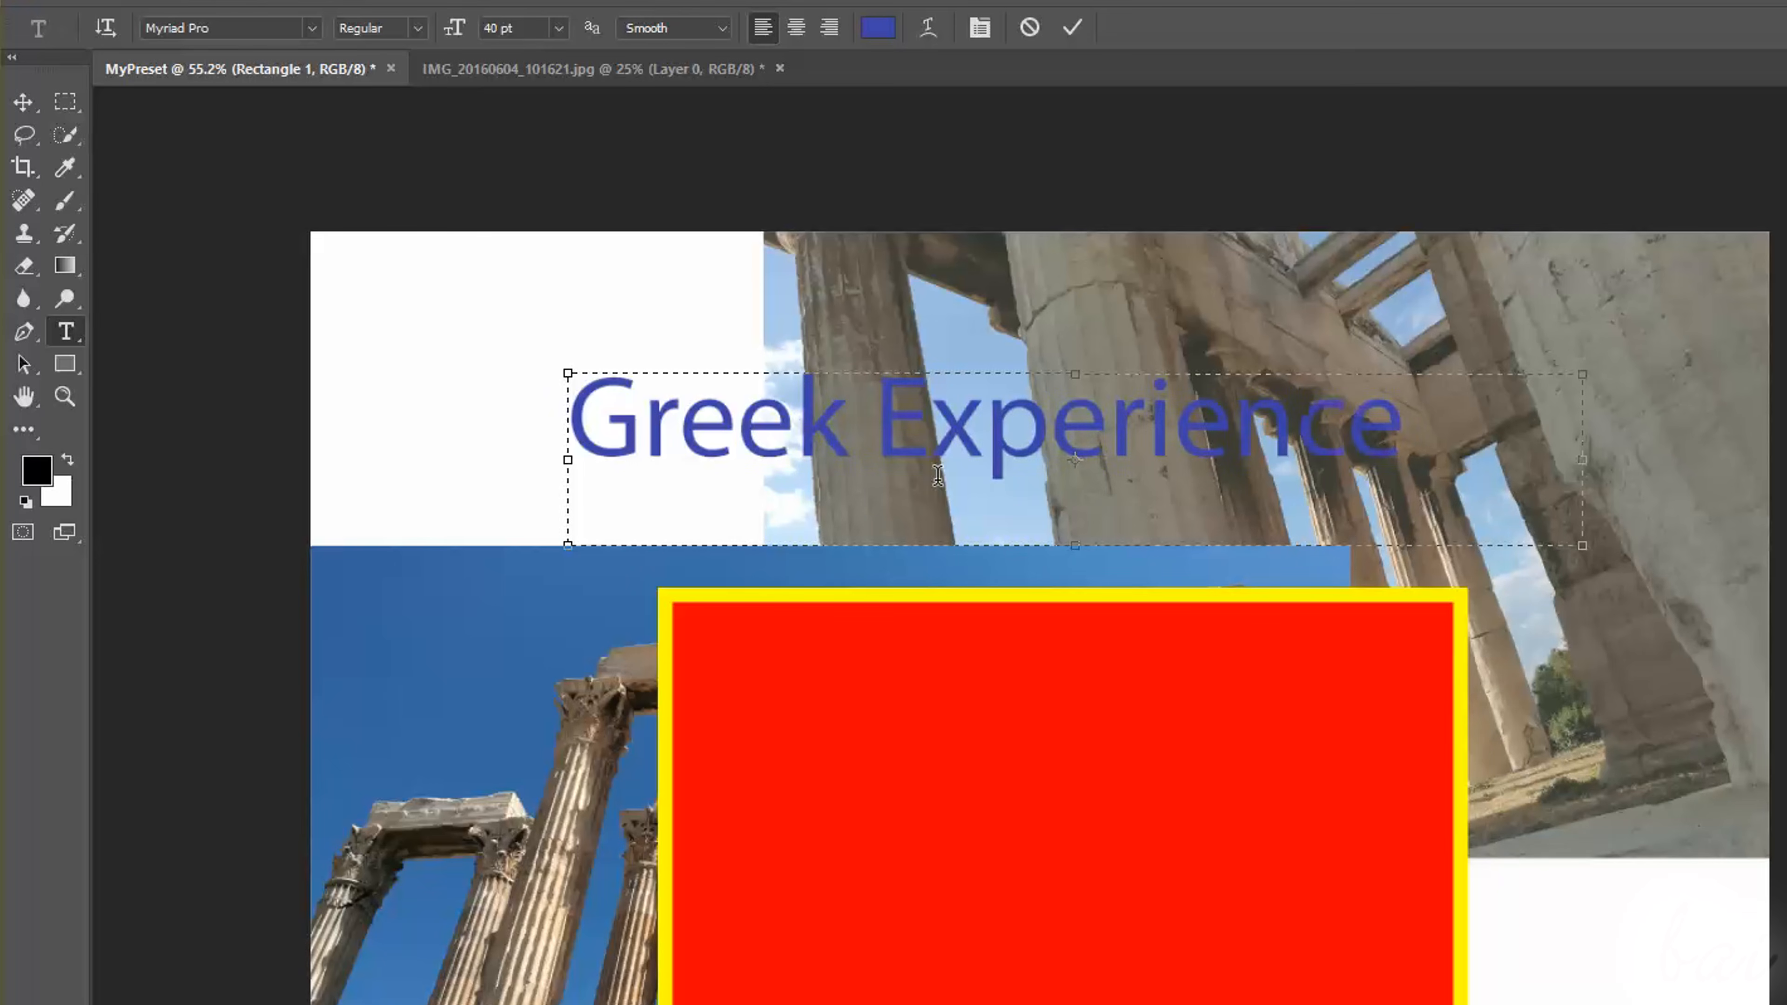
Format the "Greek Experience" text as centred 50 pt AR CENA with Crisp anti-aliasing and a bright green colour
drag(1403, 423, 400, 412)
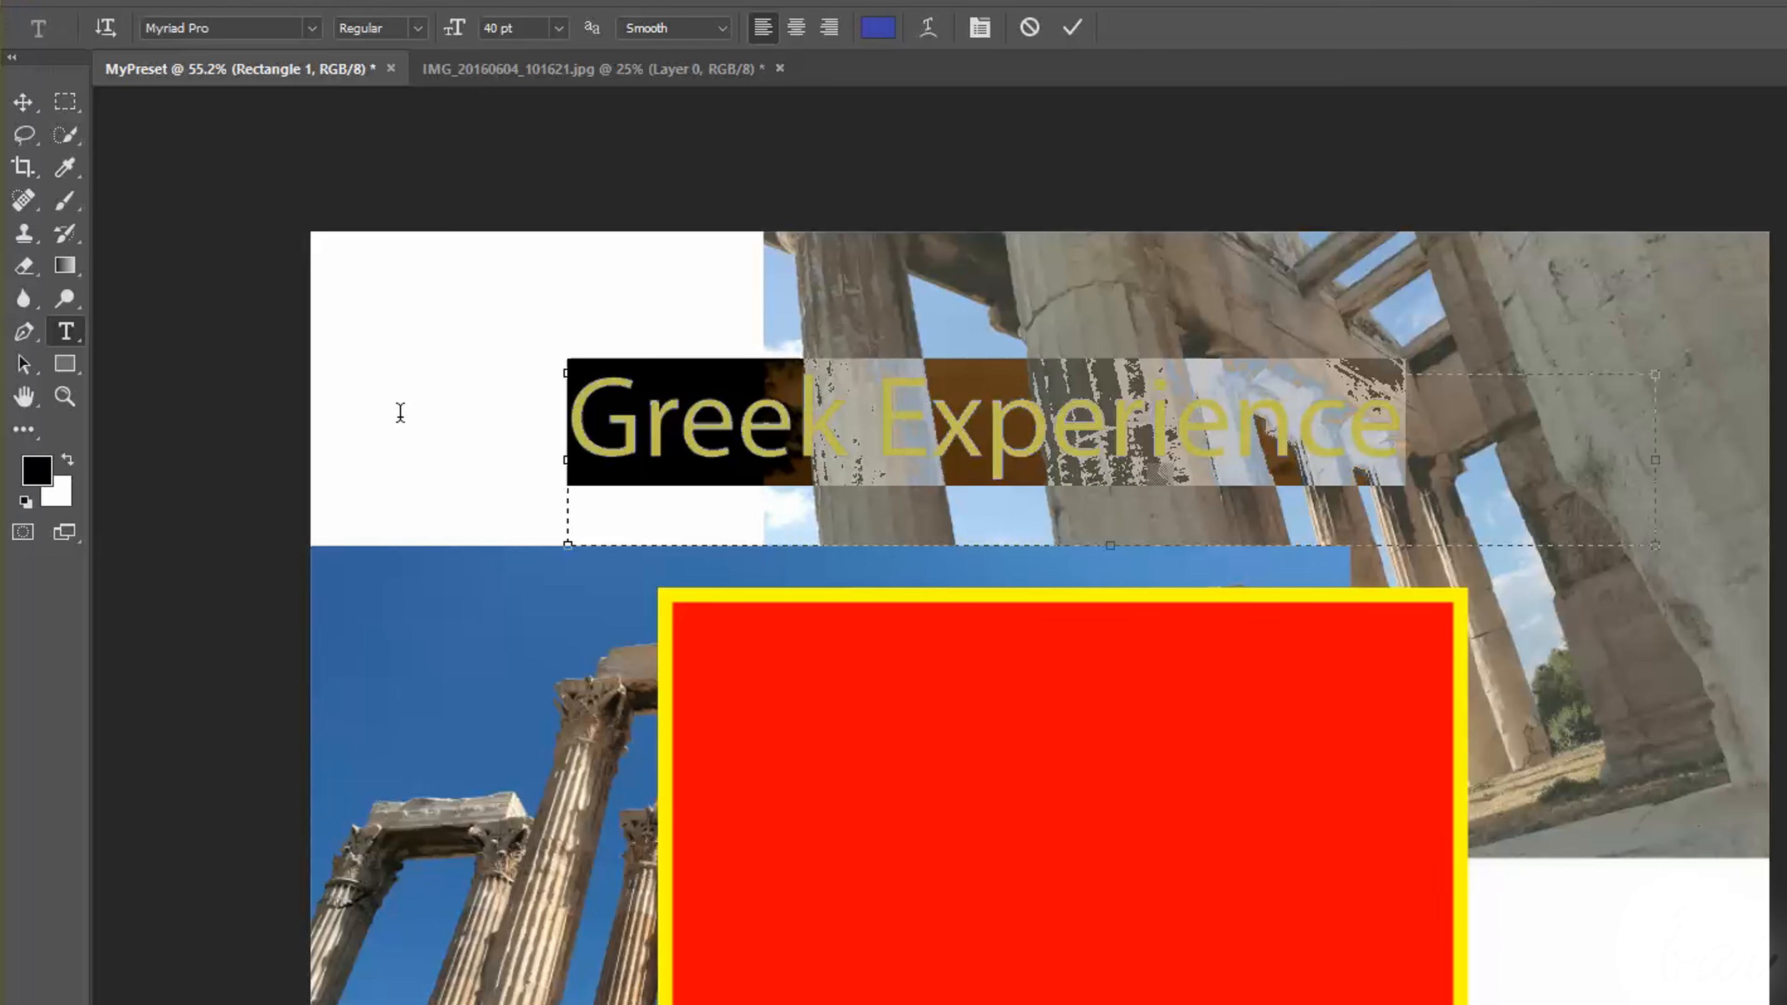
click(310, 30)
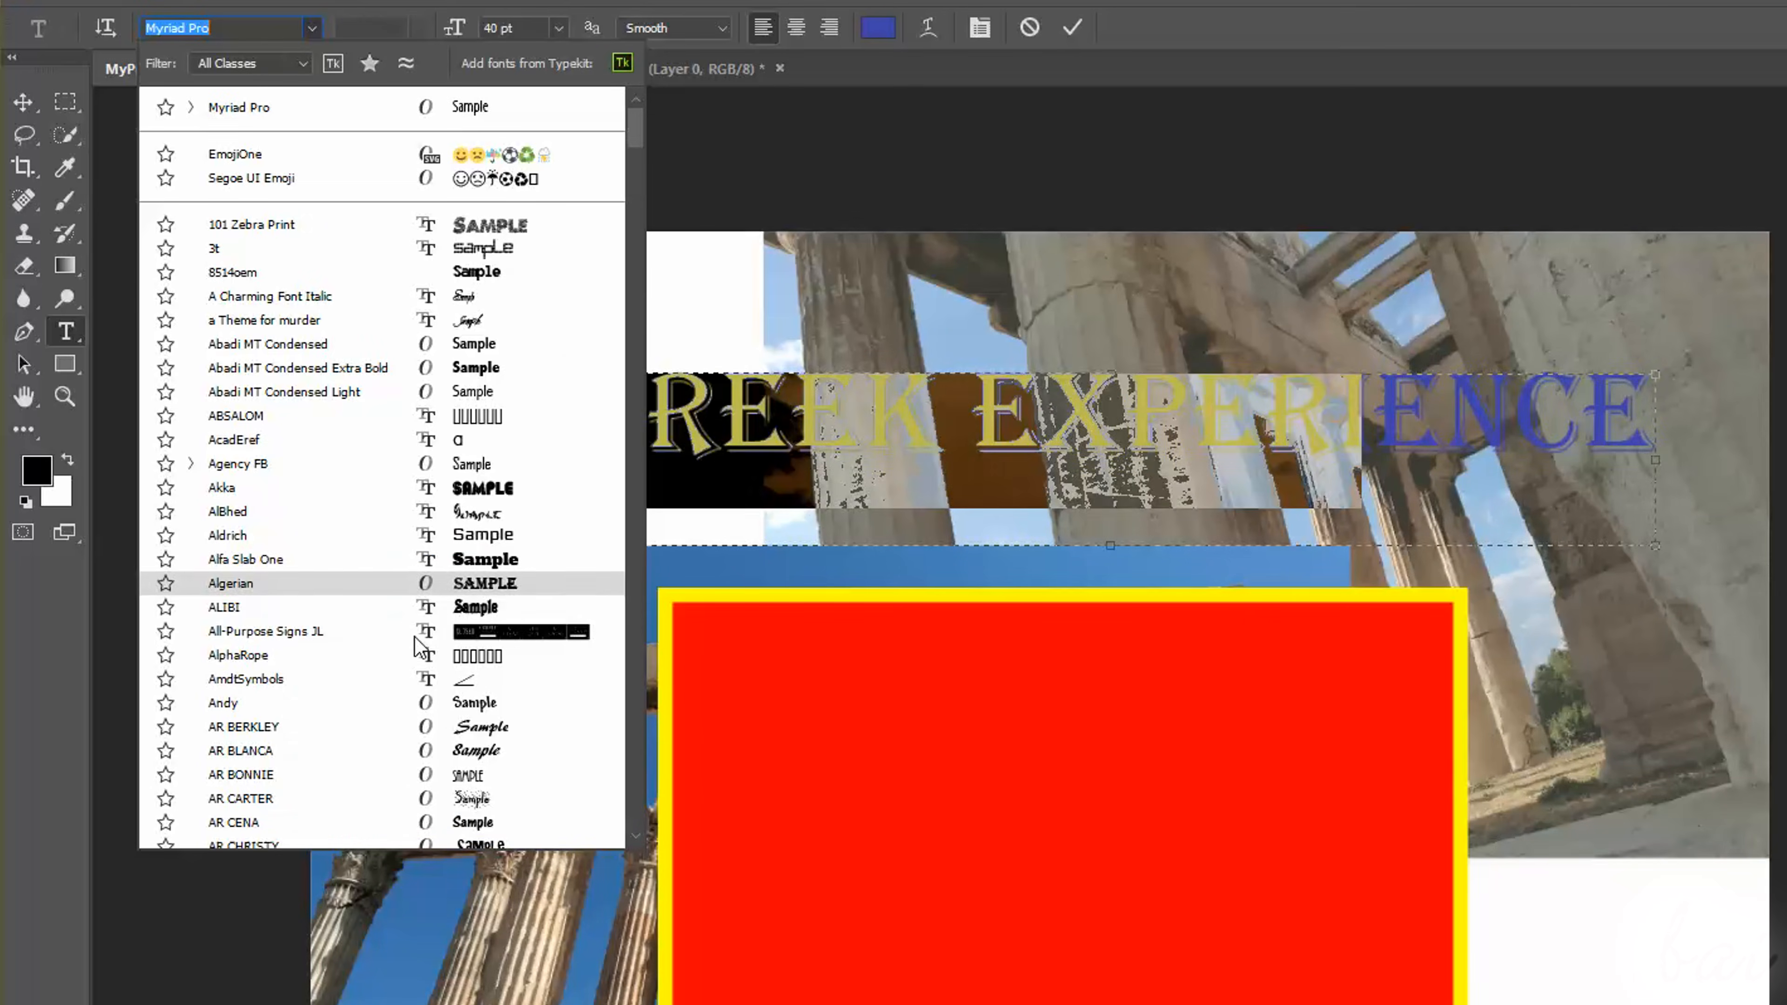
scroll(399, 736, down, 2)
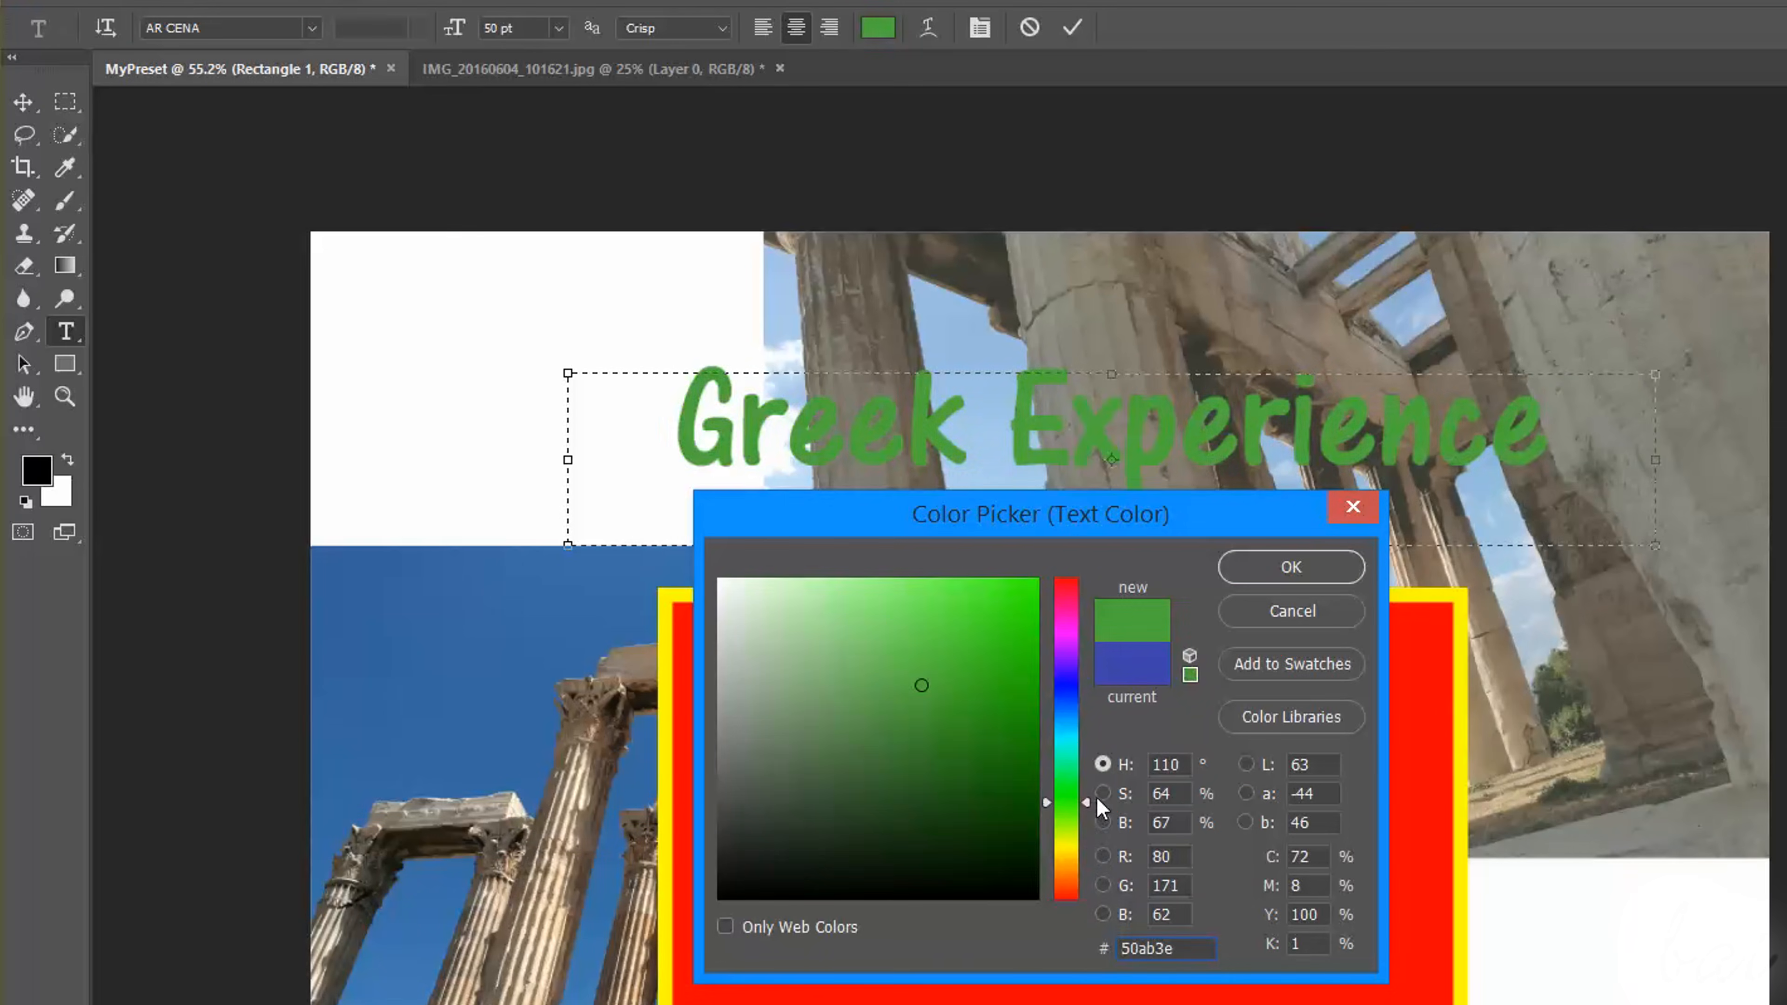
drag(1096, 797, 1081, 850)
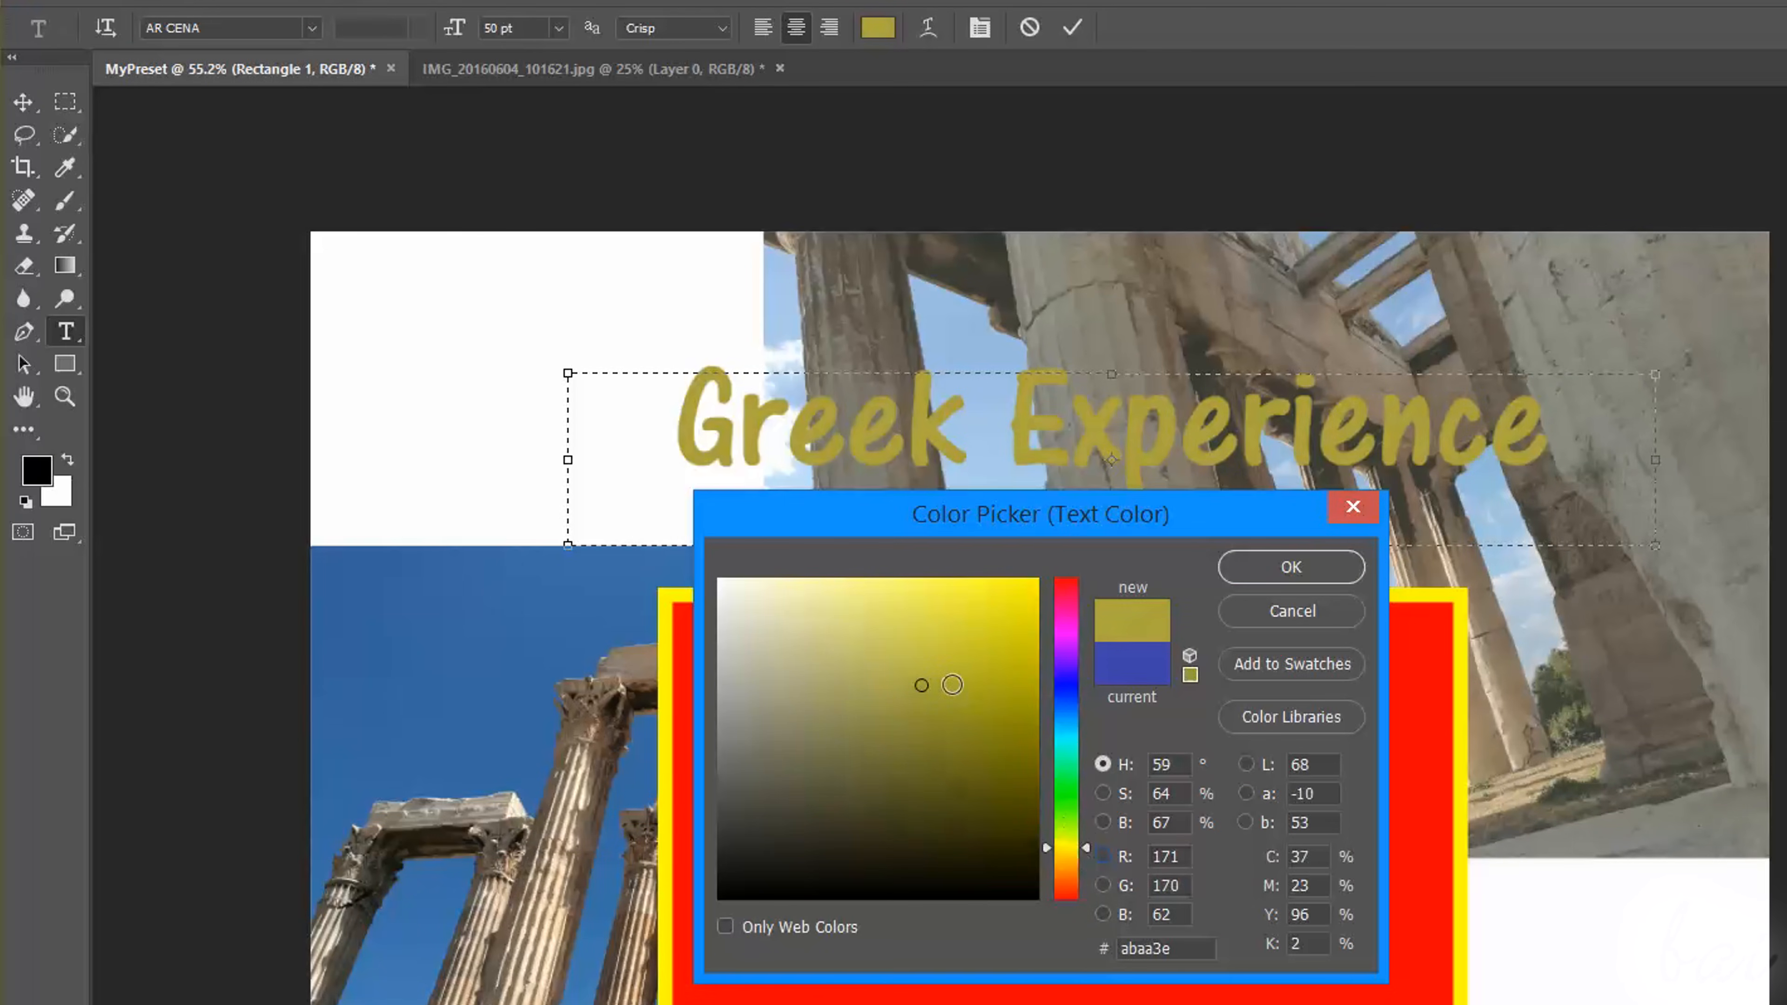
drag(962, 700, 1049, 567)
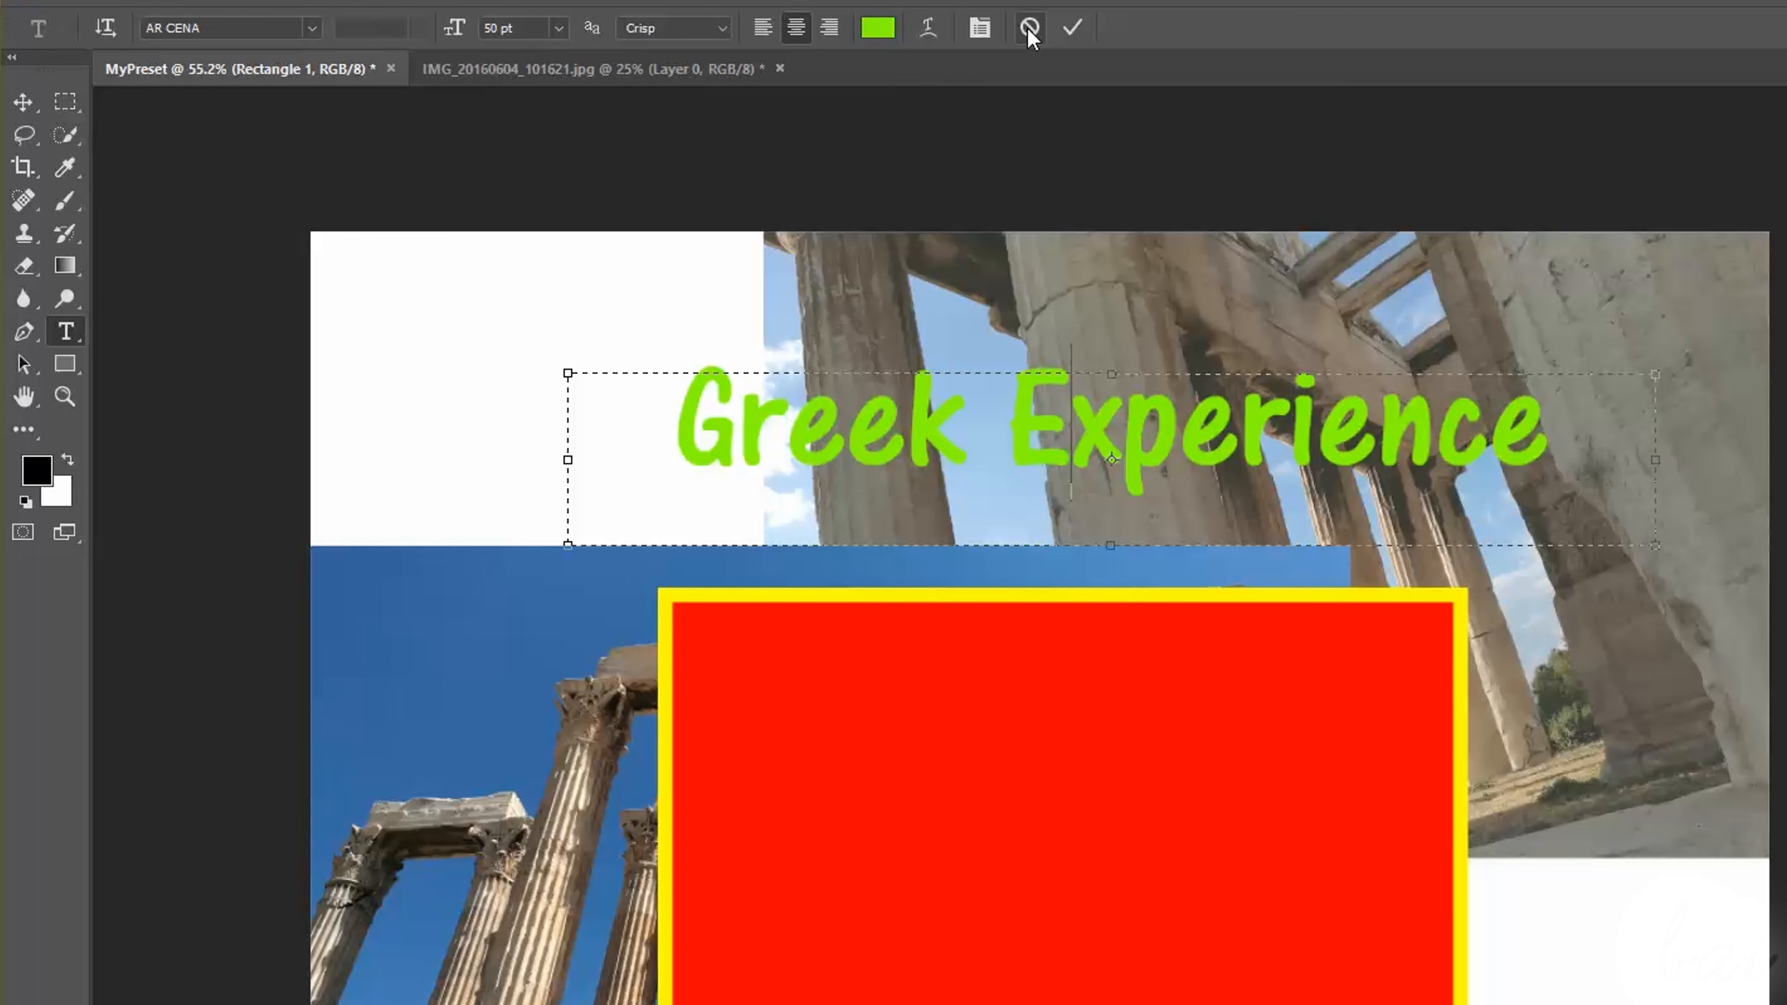
click(1072, 29)
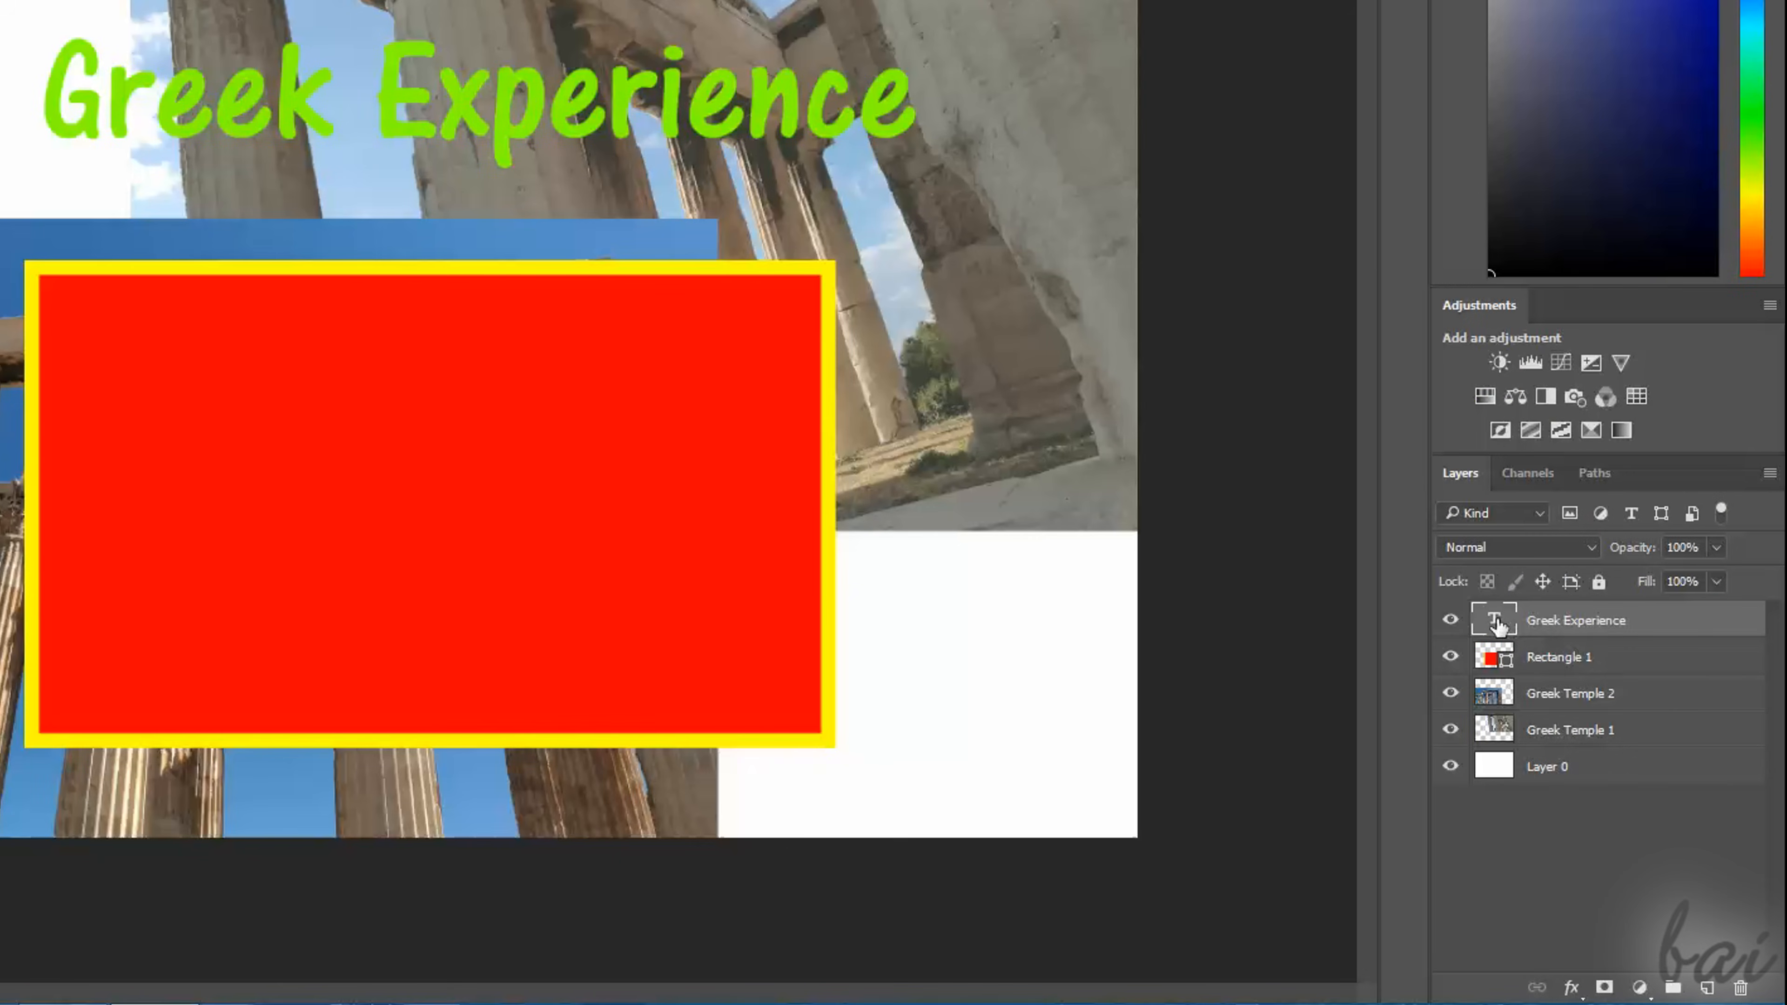
click(1541, 660)
click(1560, 696)
click(1568, 733)
click(1556, 693)
click(1548, 664)
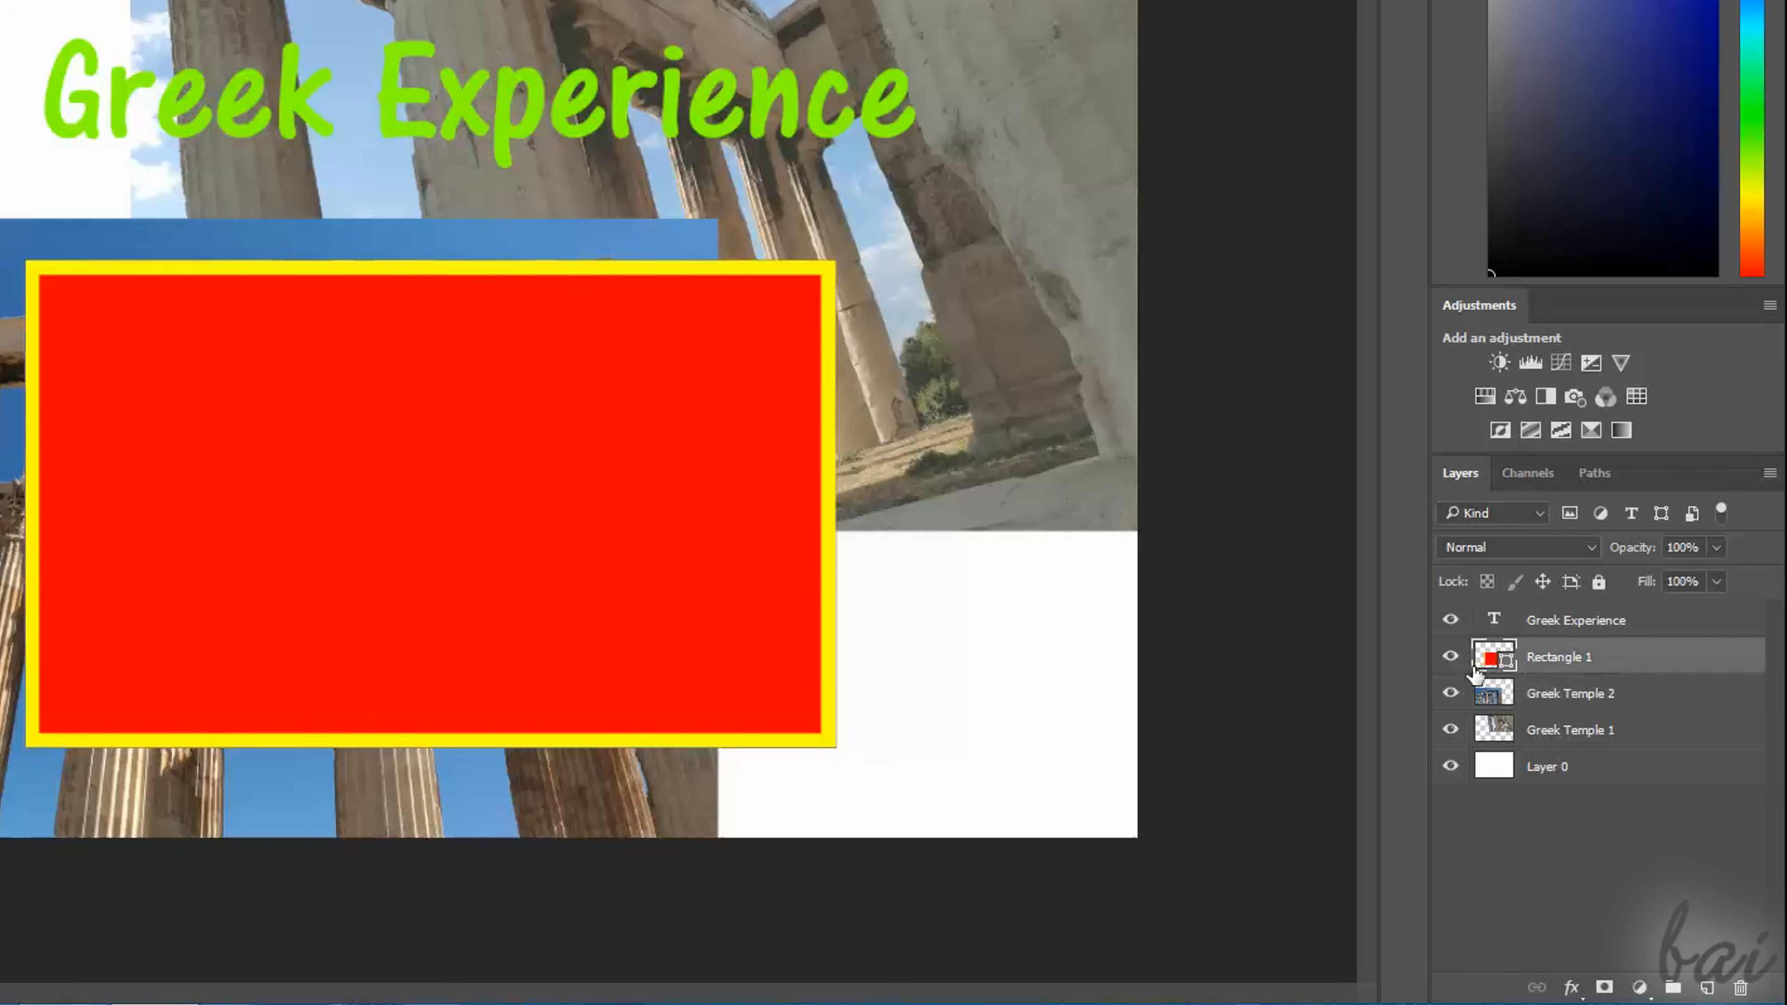
click(1541, 622)
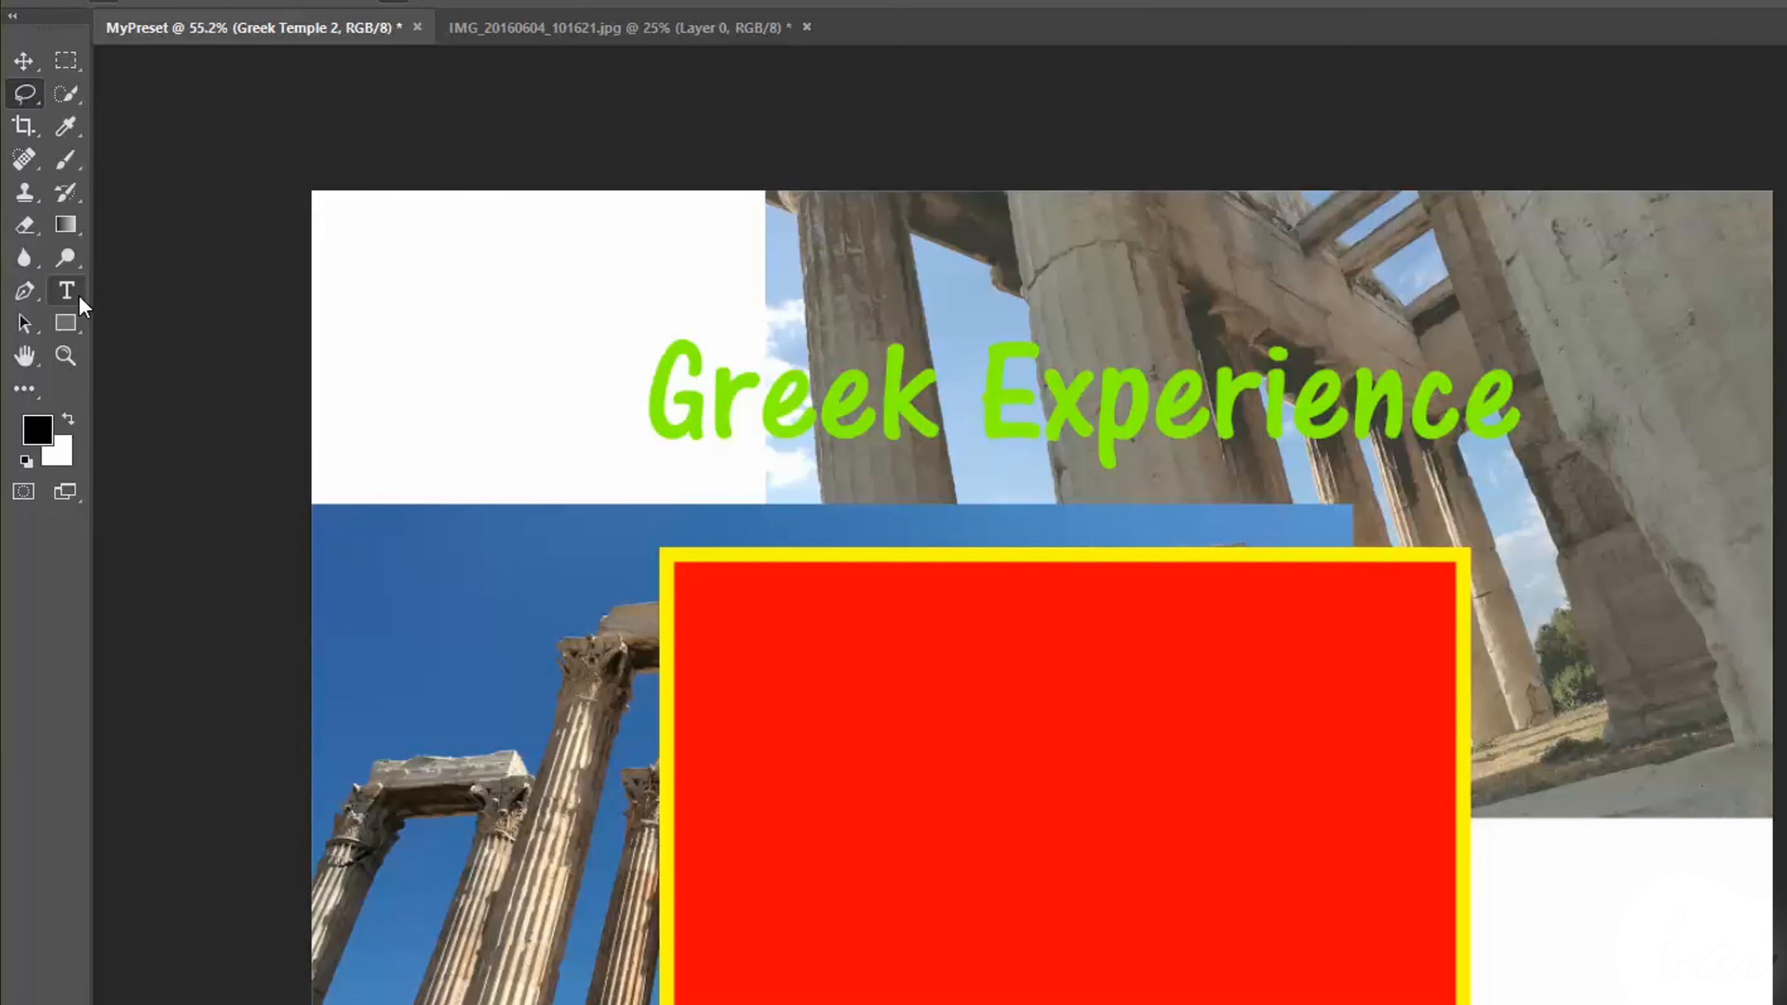
Try deleting the word "Greek" from the green heading with the Horizontal Type Tool
click(78, 295)
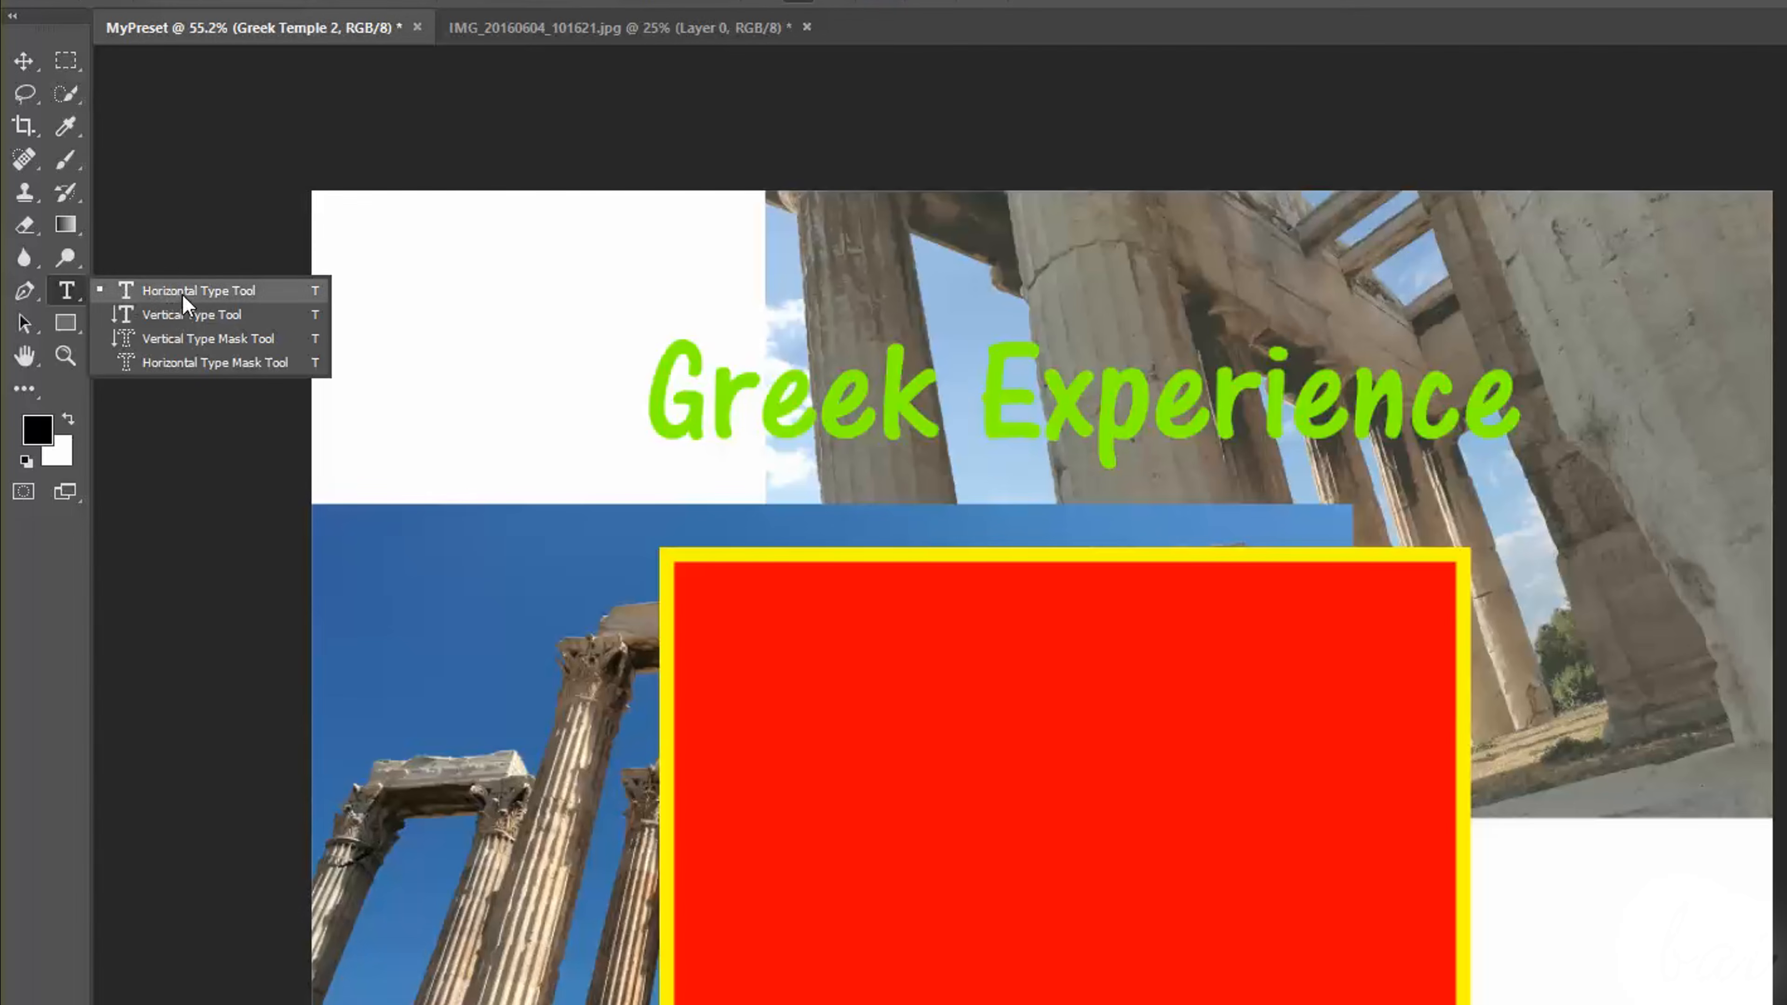
click(182, 294)
click(800, 393)
drag(913, 399, 551, 406)
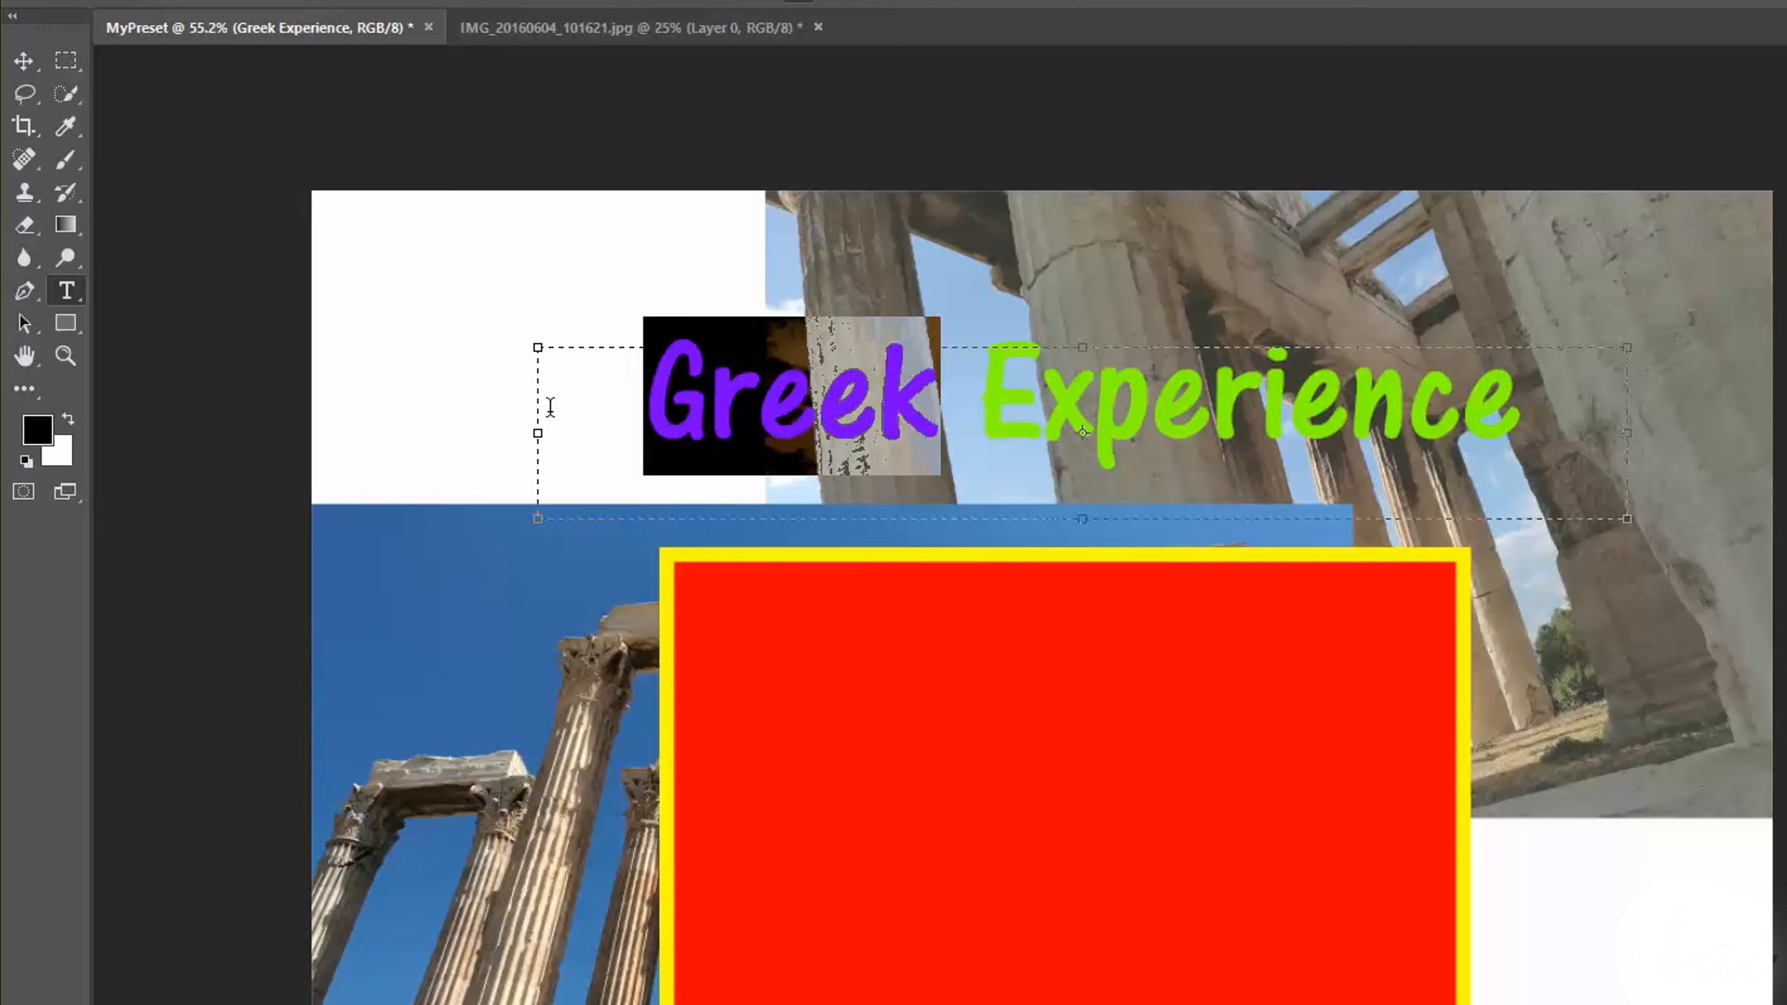
key(BackSpace)
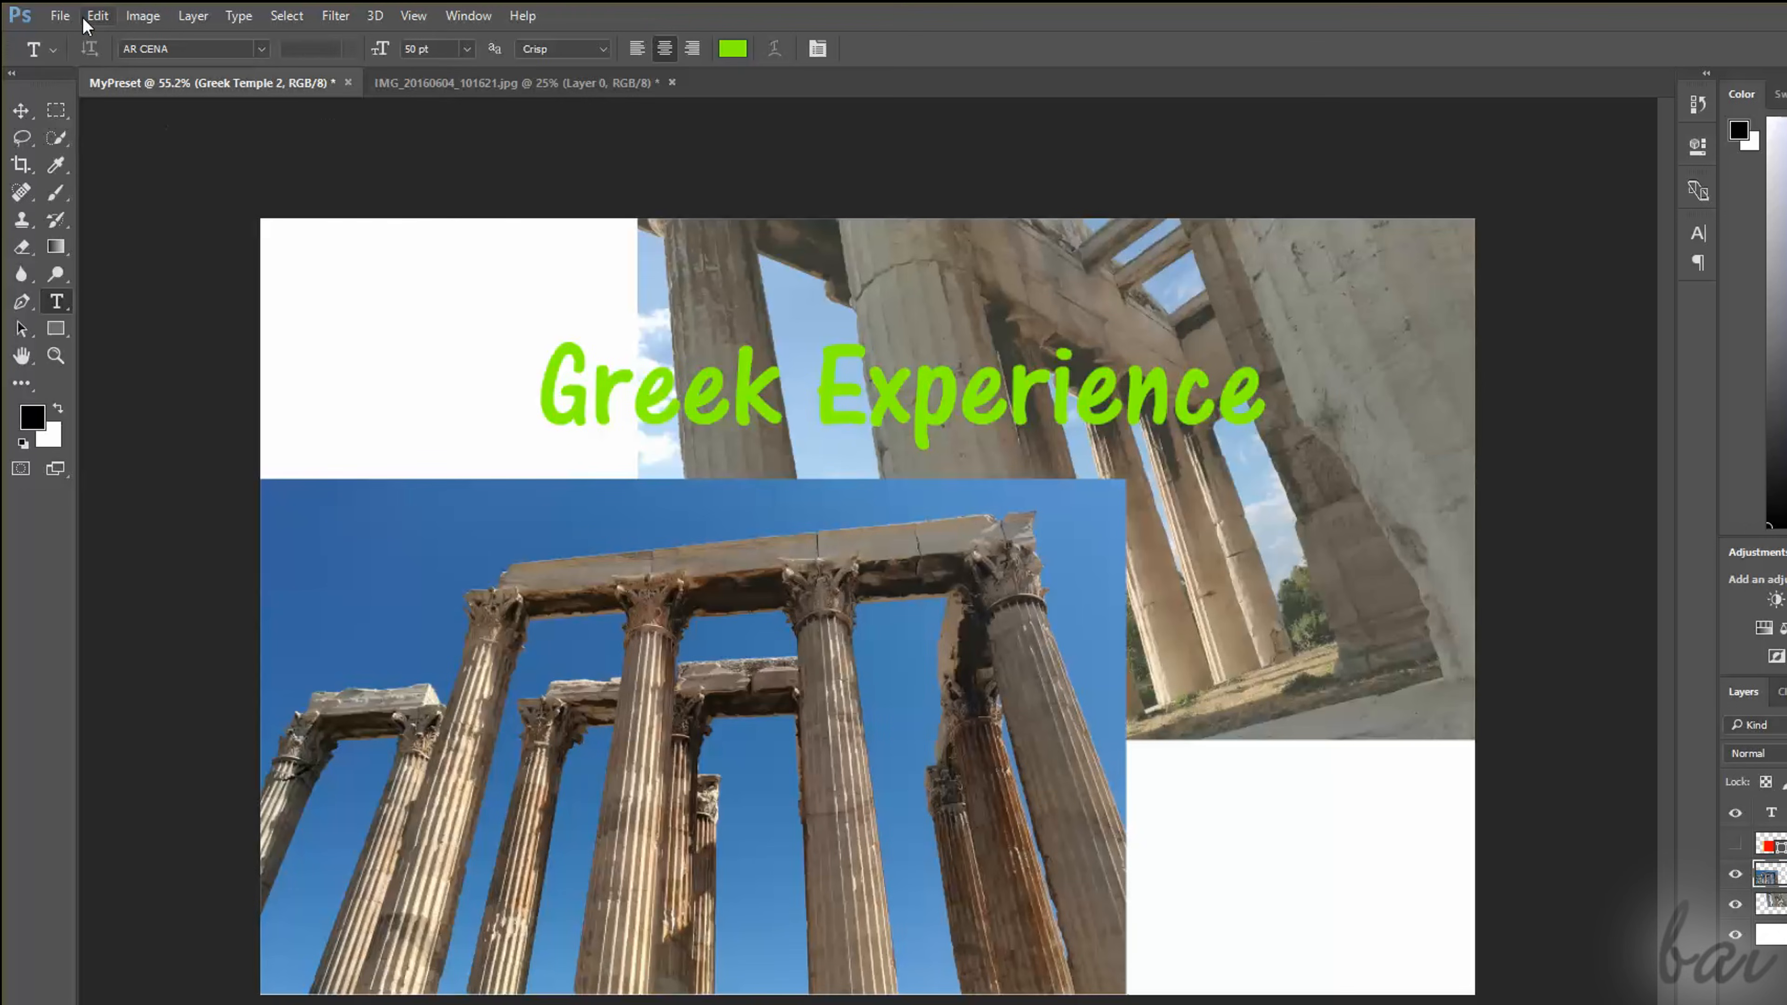
Try scaling, repositioning and rotating the Greek Temple 2 layer with the Scale transform
click(98, 15)
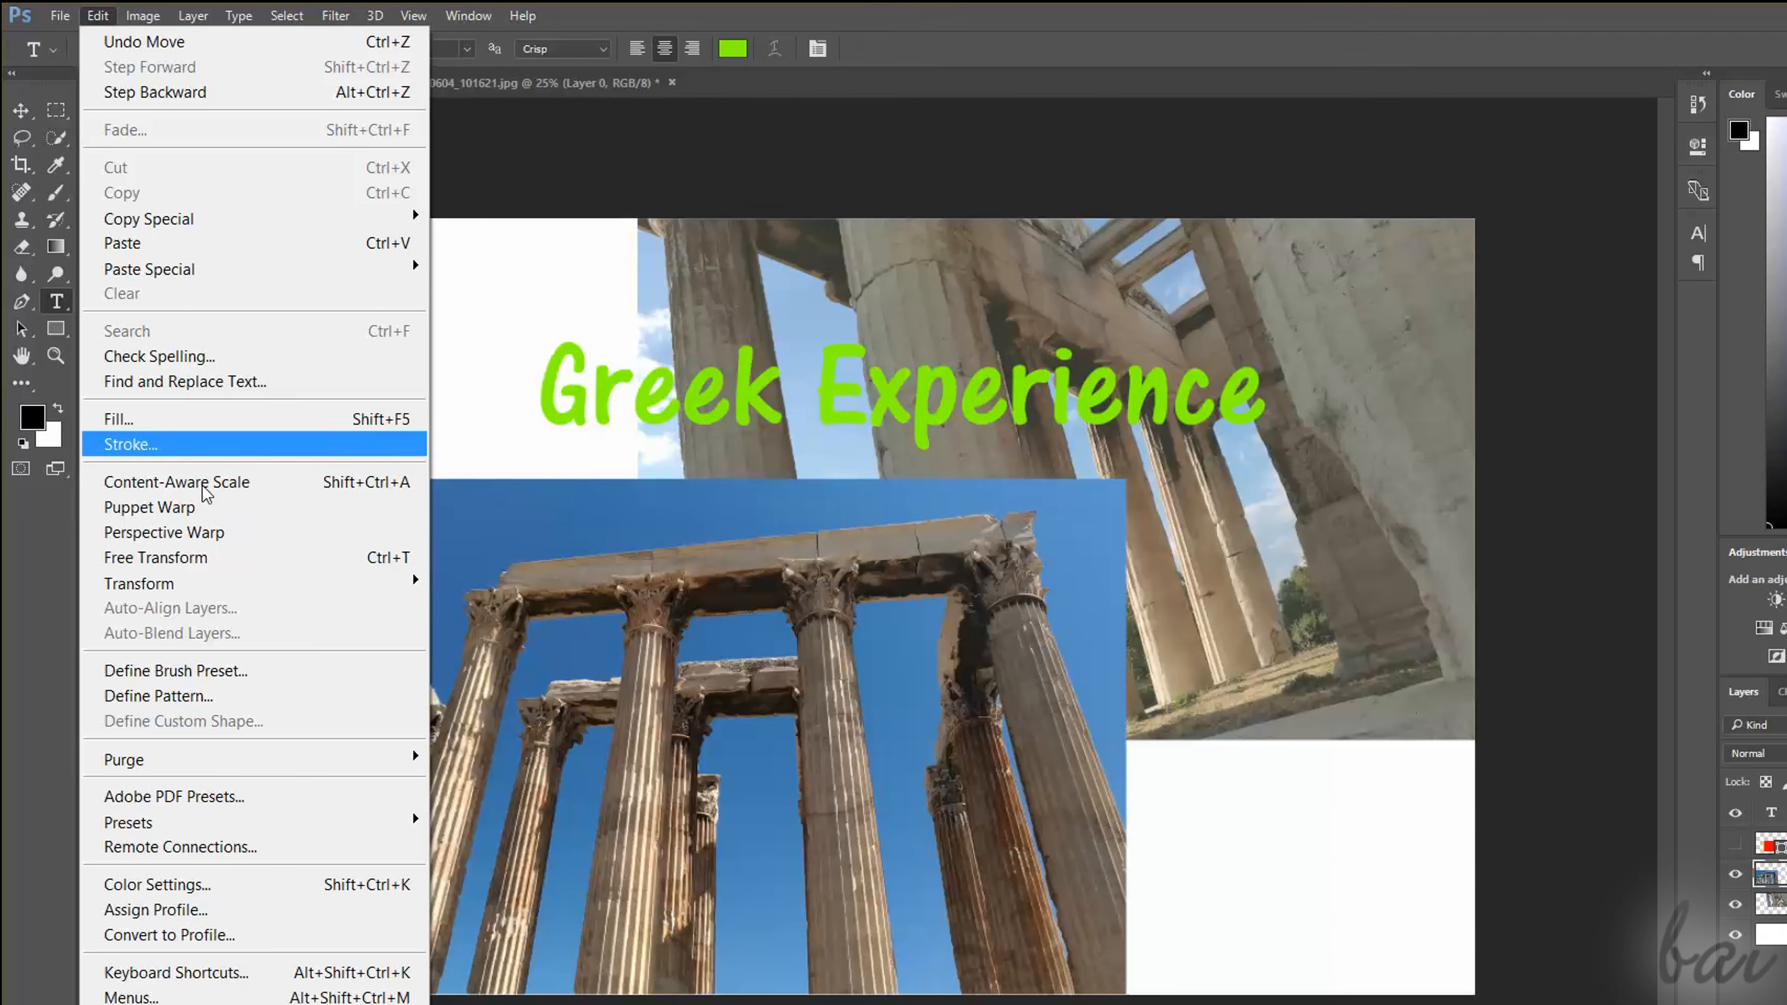
mouse_move(215, 587)
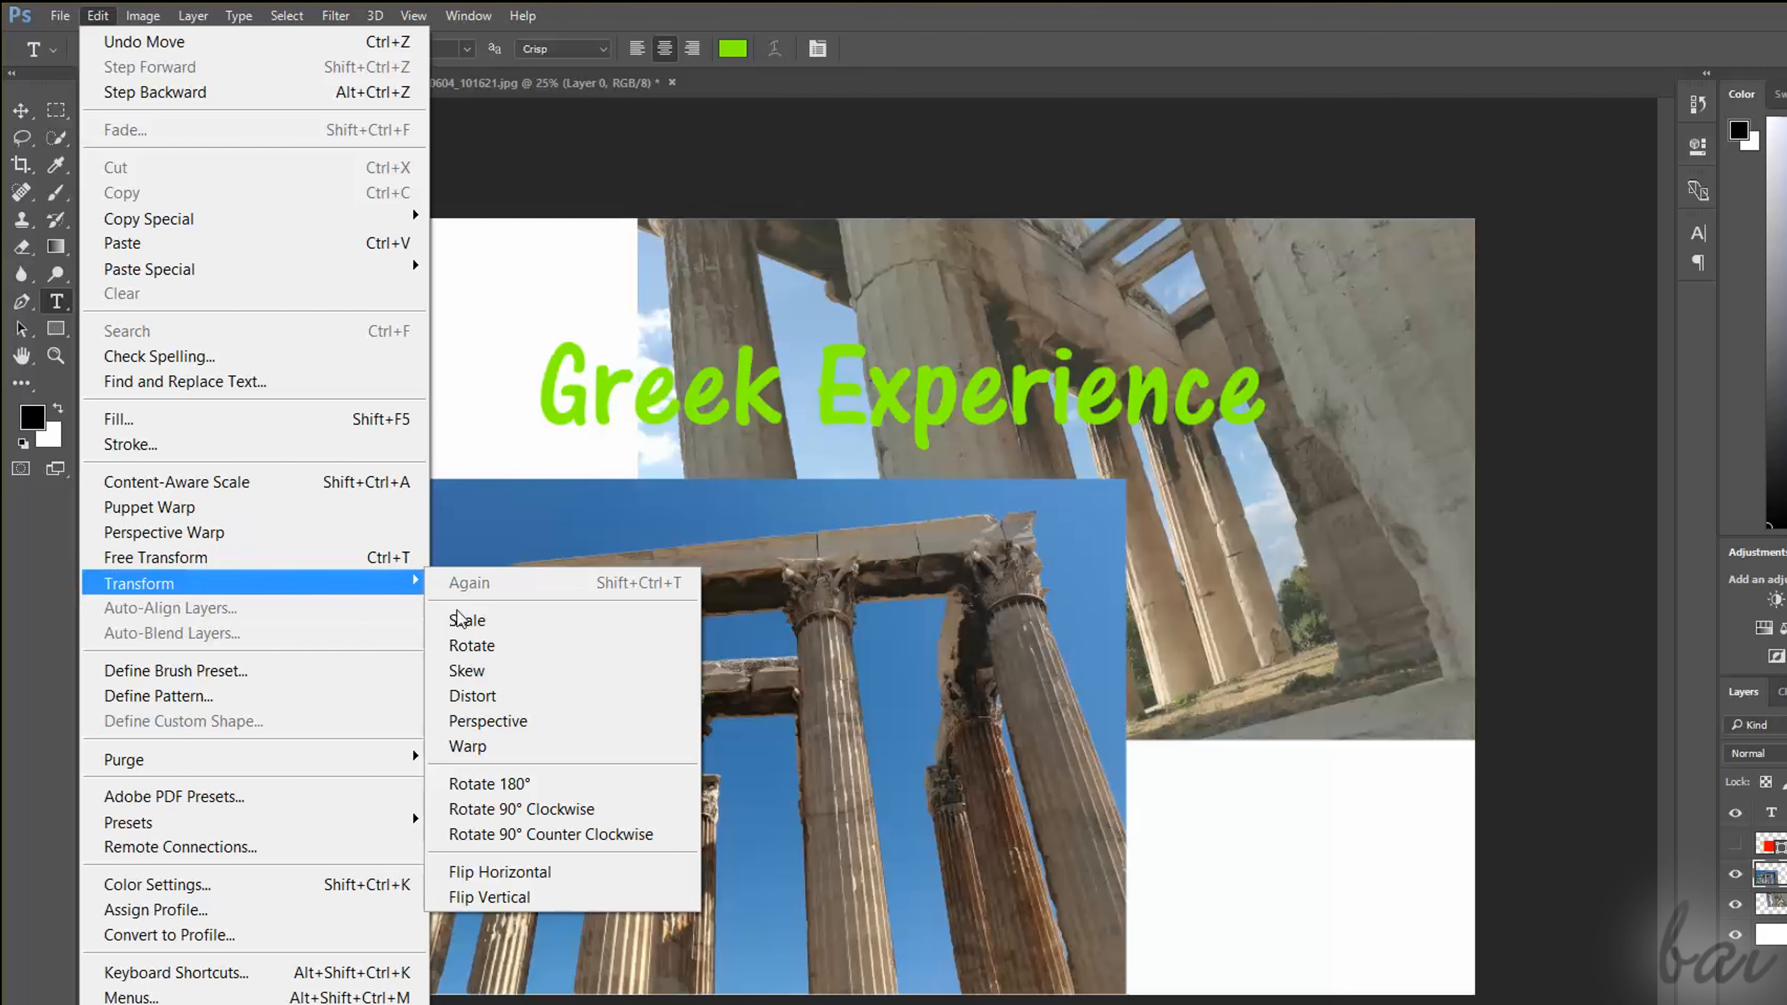
click(467, 621)
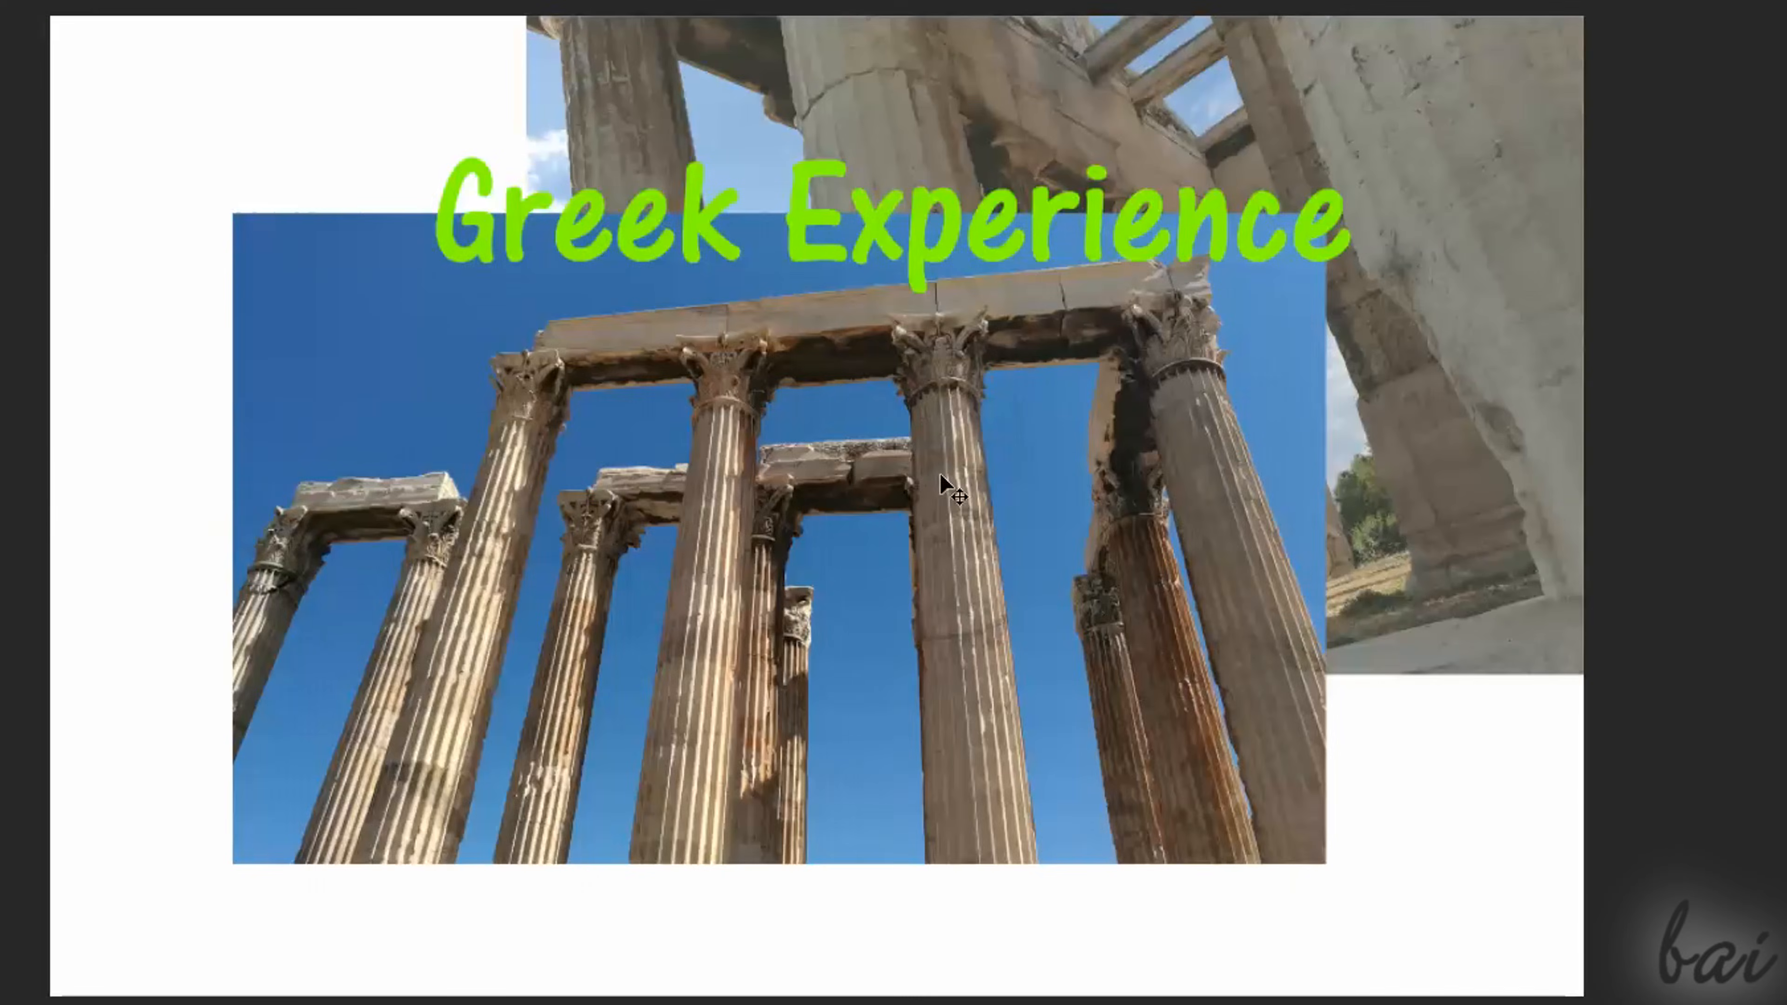
drag(939, 472, 768, 594)
drag(1126, 480, 1267, 476)
click(820, 48)
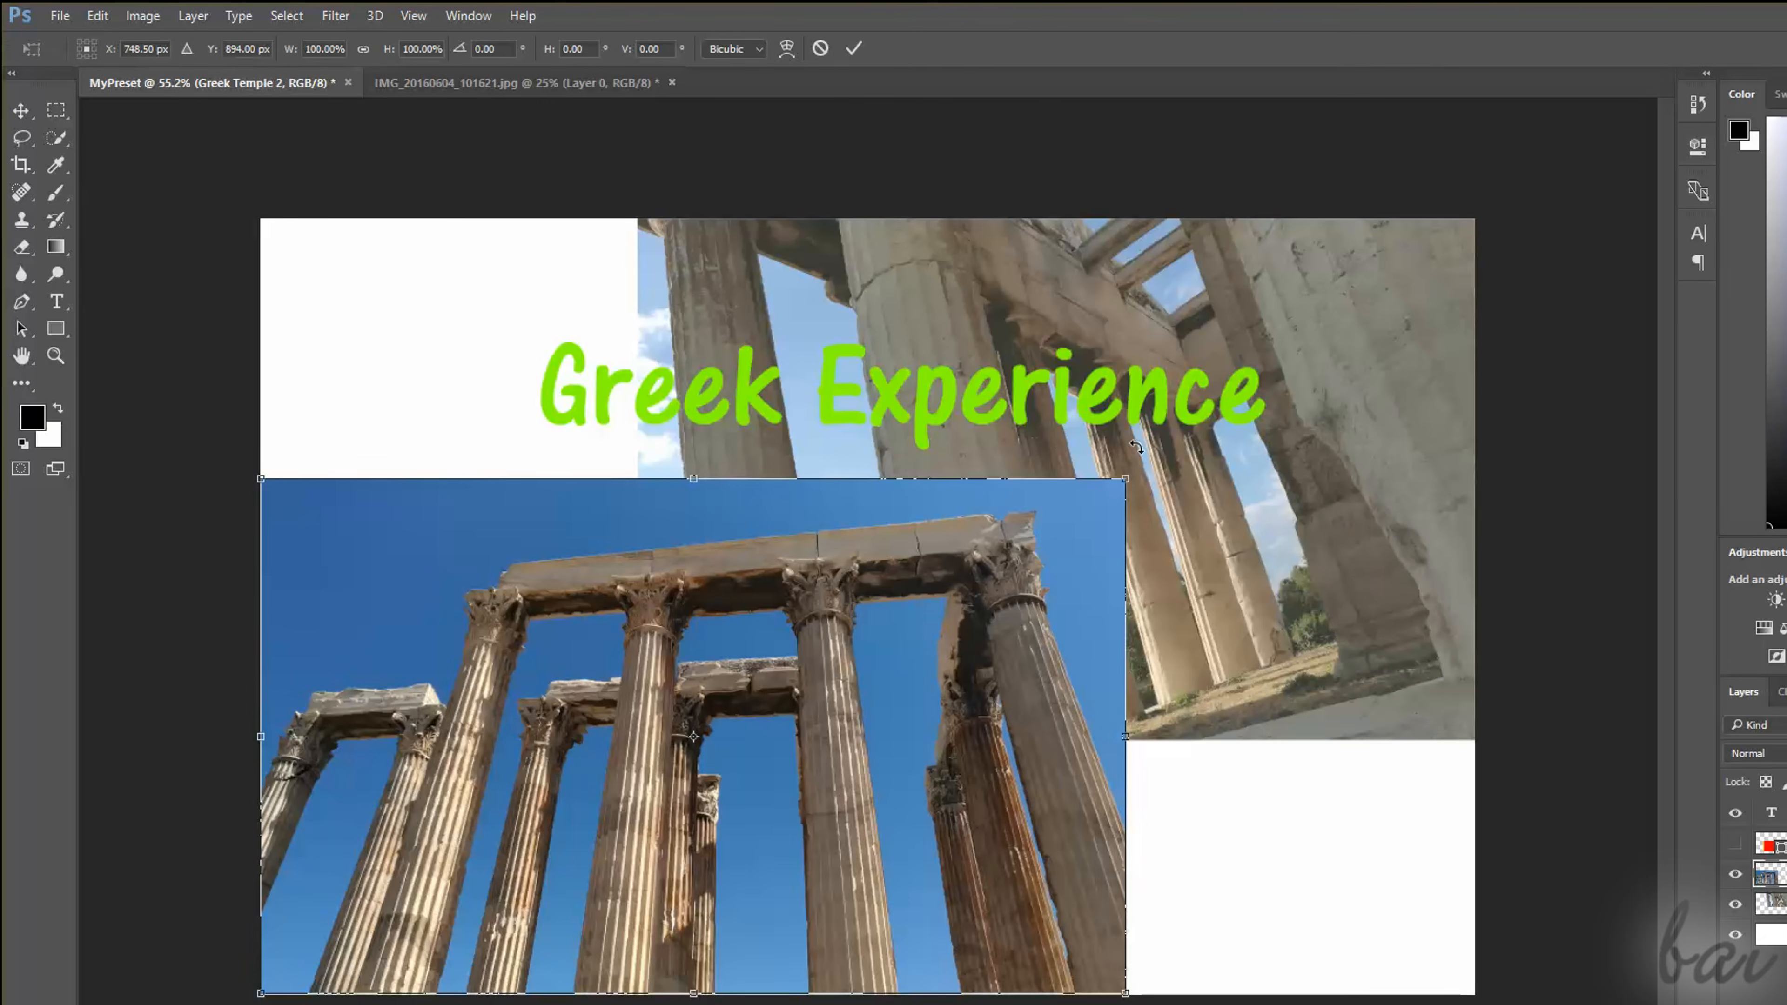
drag(1135, 446, 1111, 493)
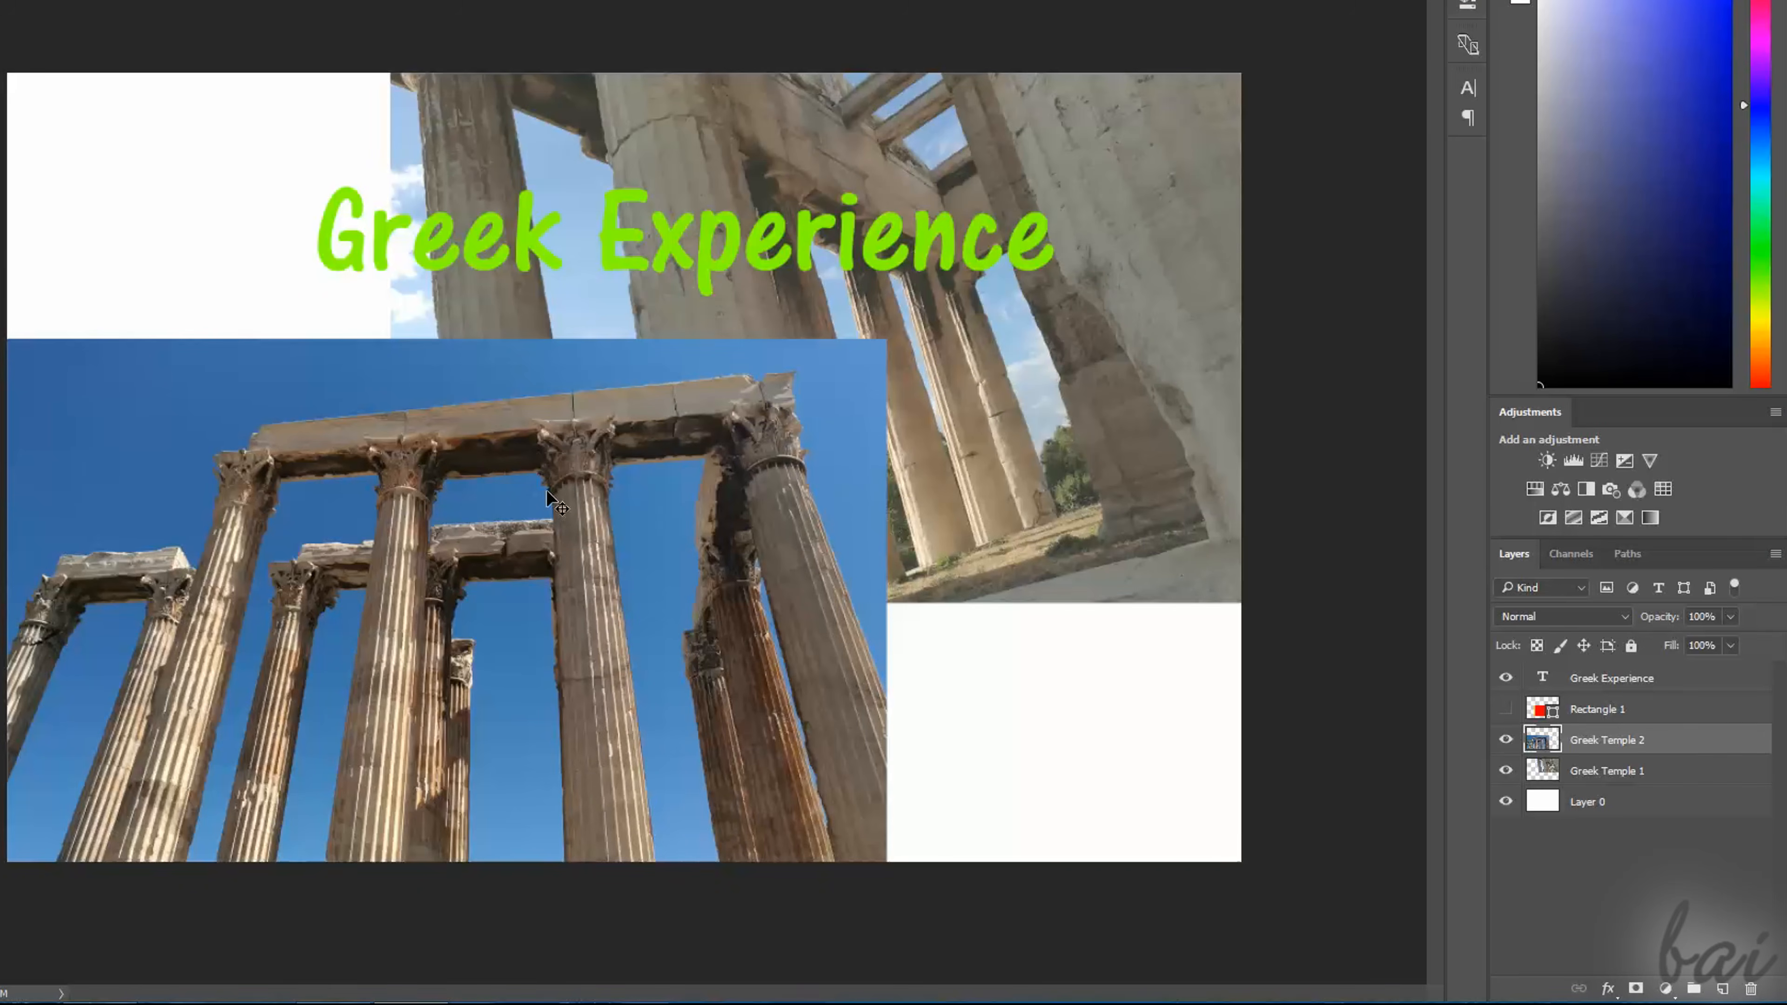
Try shifting the Greek Temple 2 picture and the Greek Experience text on the canvas with the Move tool
drag(546, 491, 581, 548)
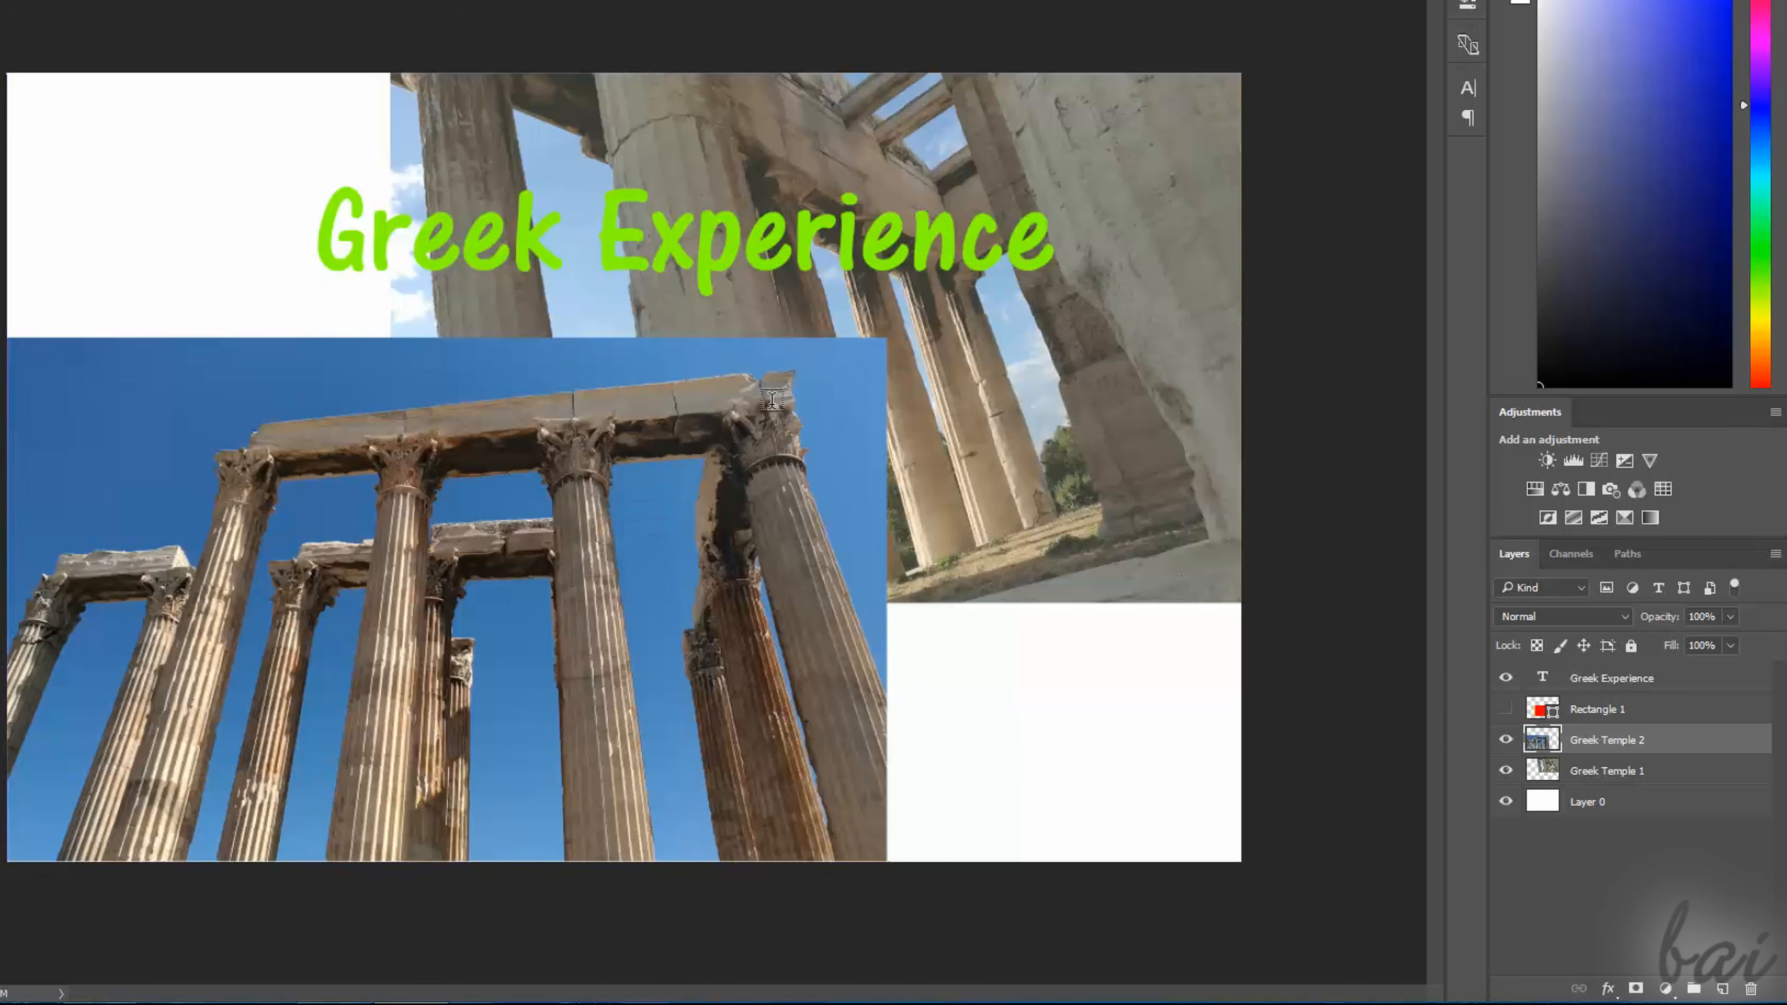
click(1597, 677)
mouse_move(968, 252)
mouse_down()
mouse_move(1027, 240)
mouse_move(890, 246)
mouse_move(922, 288)
mouse_move(932, 246)
mouse_move(957, 266)
mouse_up()
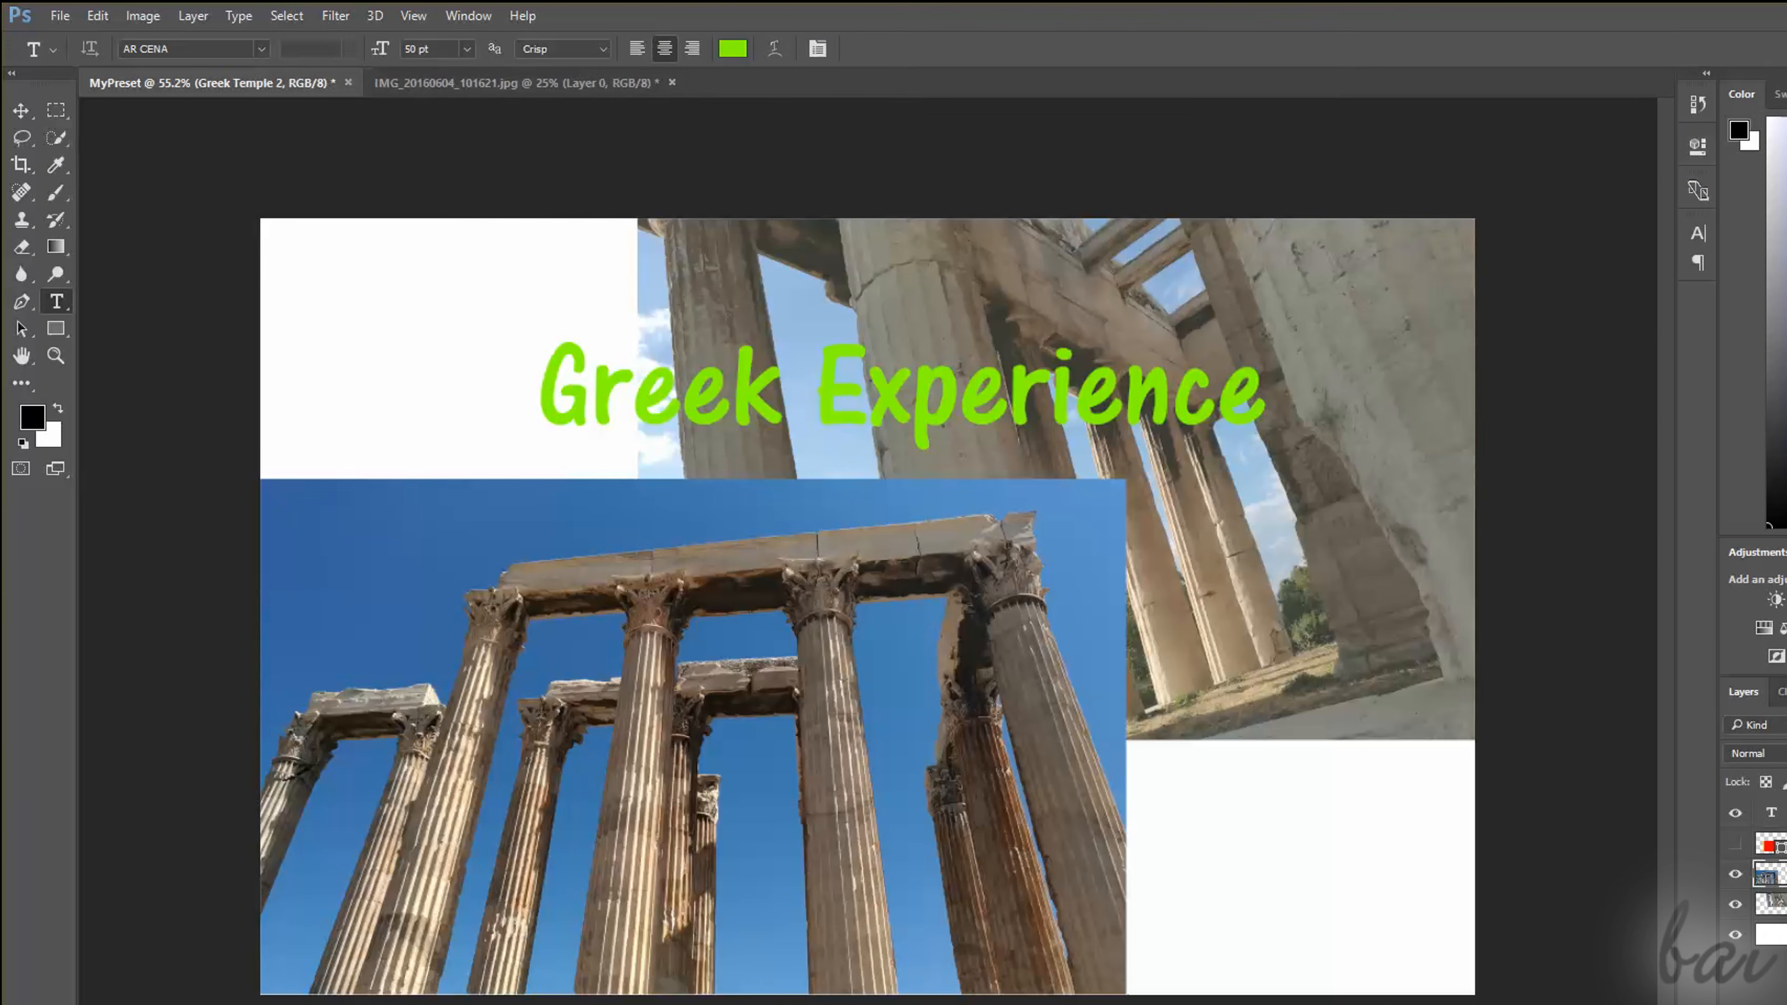
Try resizing the Greek Temple 2 layer from its upper-right corner with the Scale transform
click(98, 15)
mouse_move(270, 592)
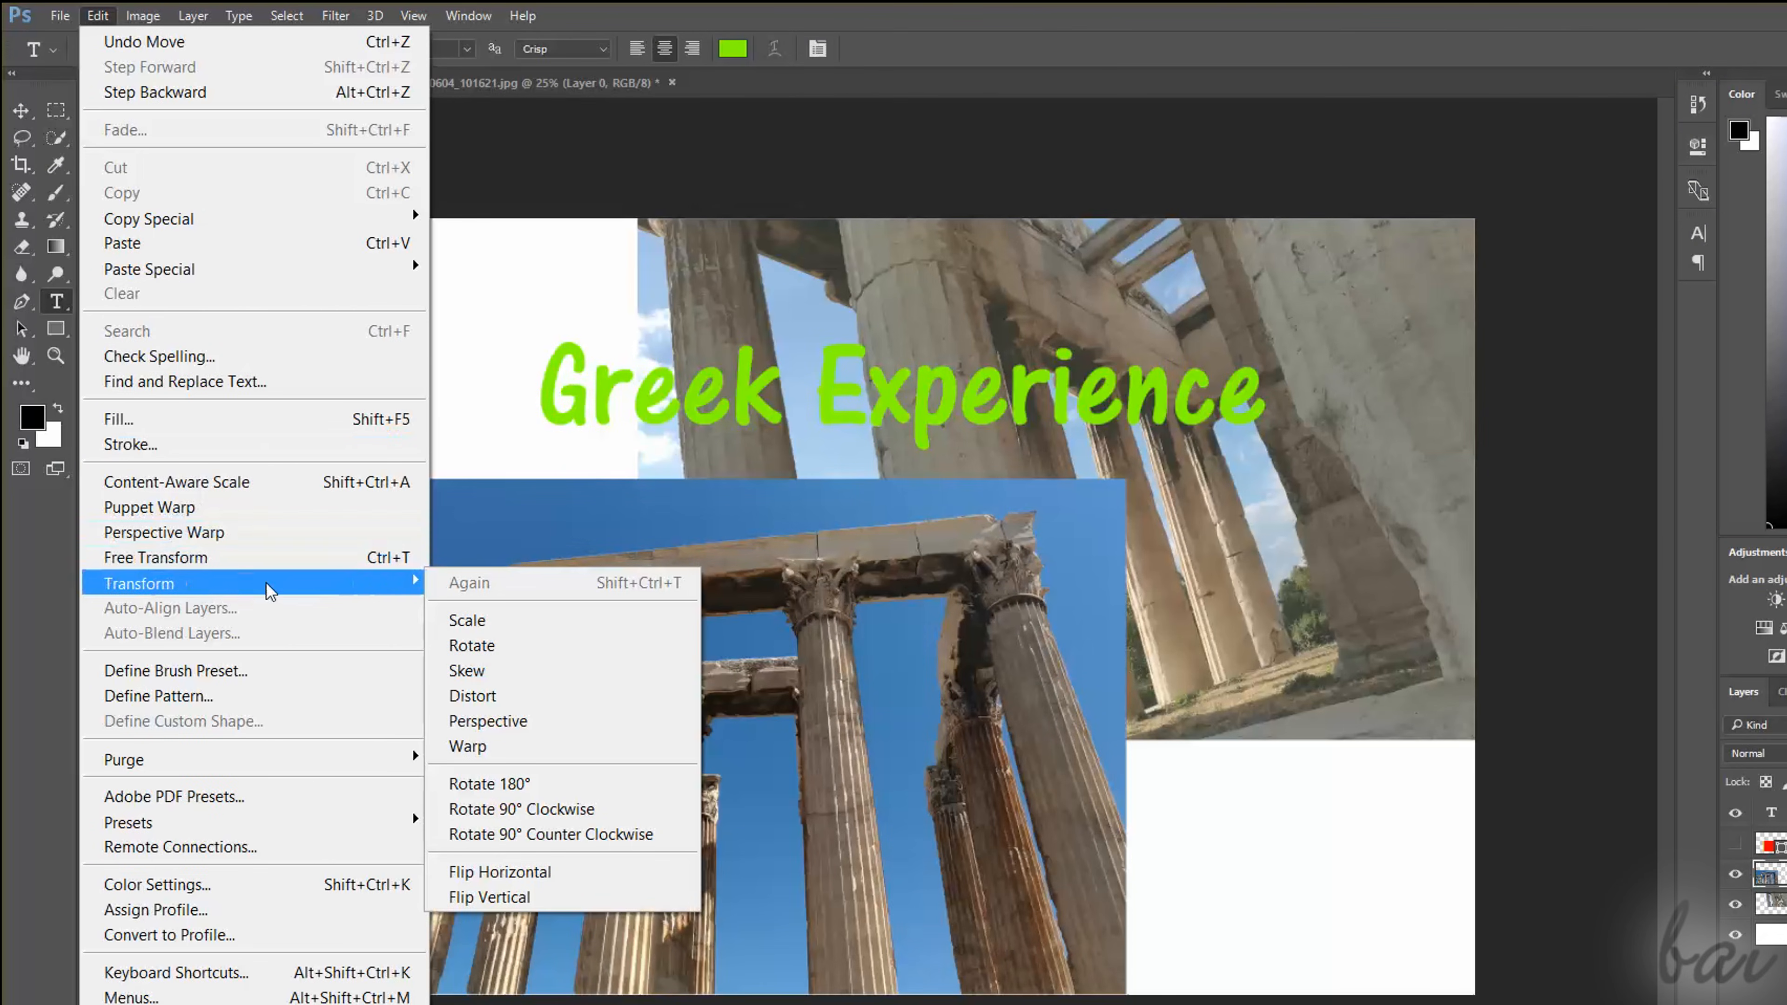
click(470, 622)
drag(1124, 481, 893, 252)
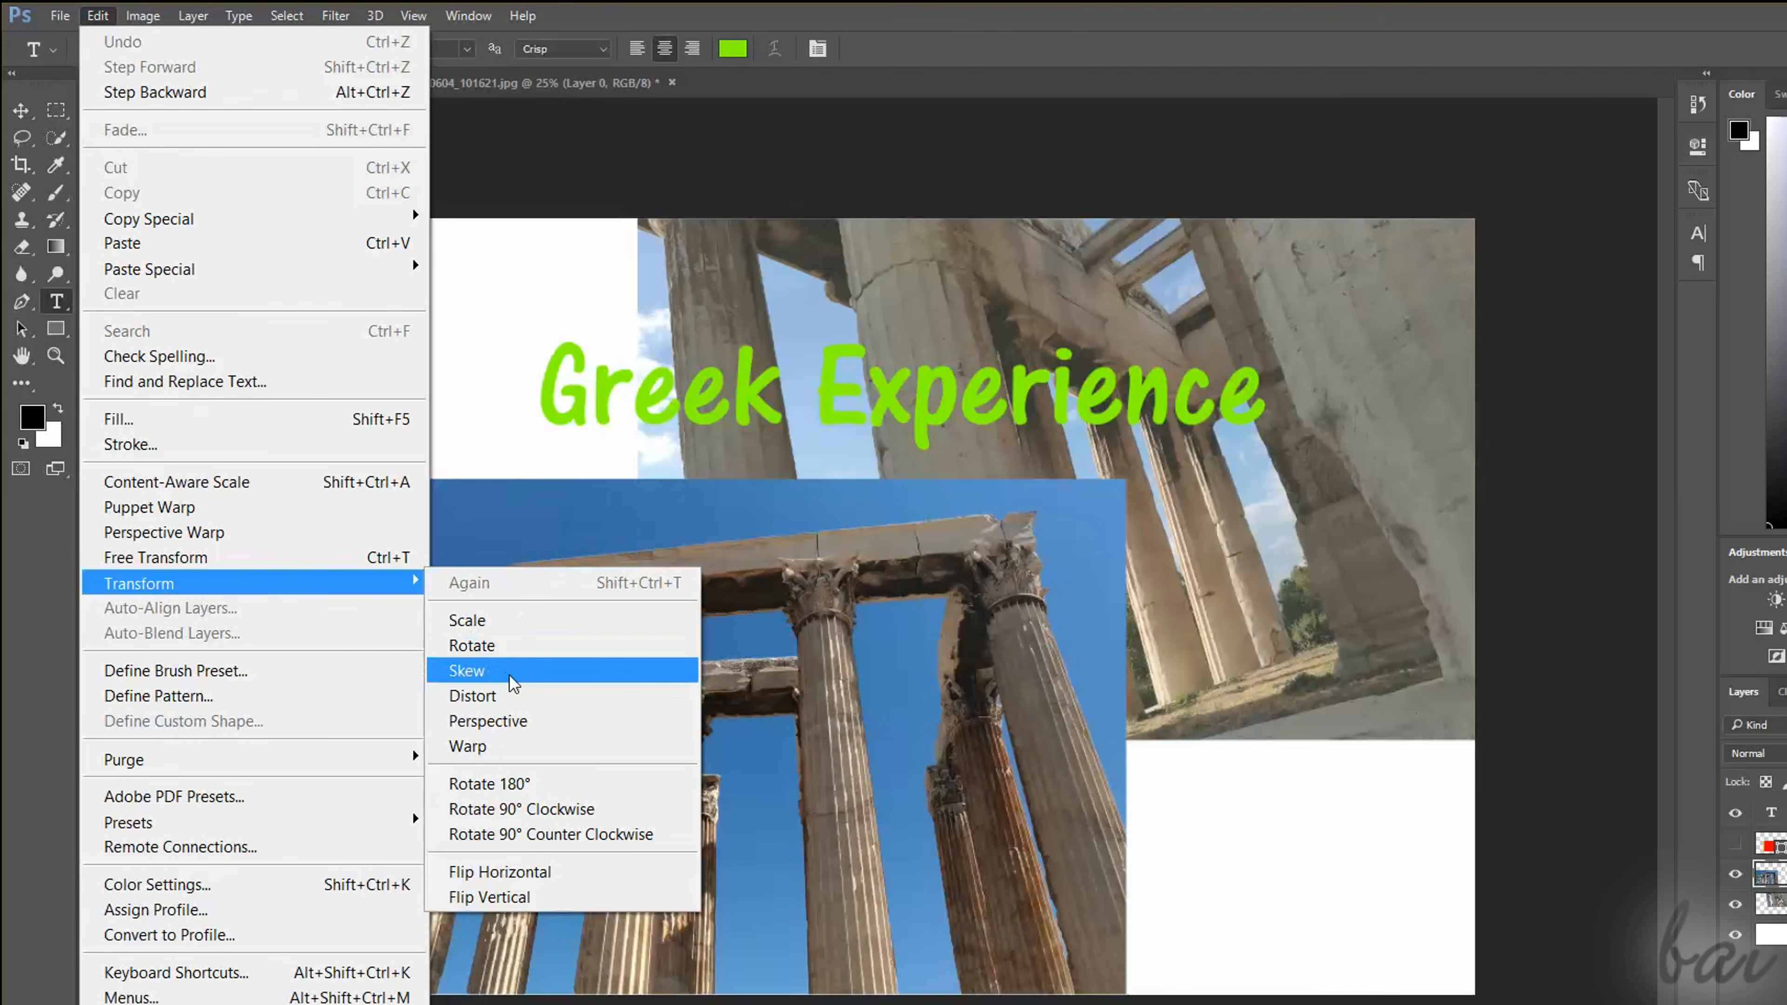
Try skewing the Greek Temple 2 layer by shifting its two upper corners horizontally
click(511, 670)
drag(262, 484, 488, 479)
drag(1126, 484, 1195, 478)
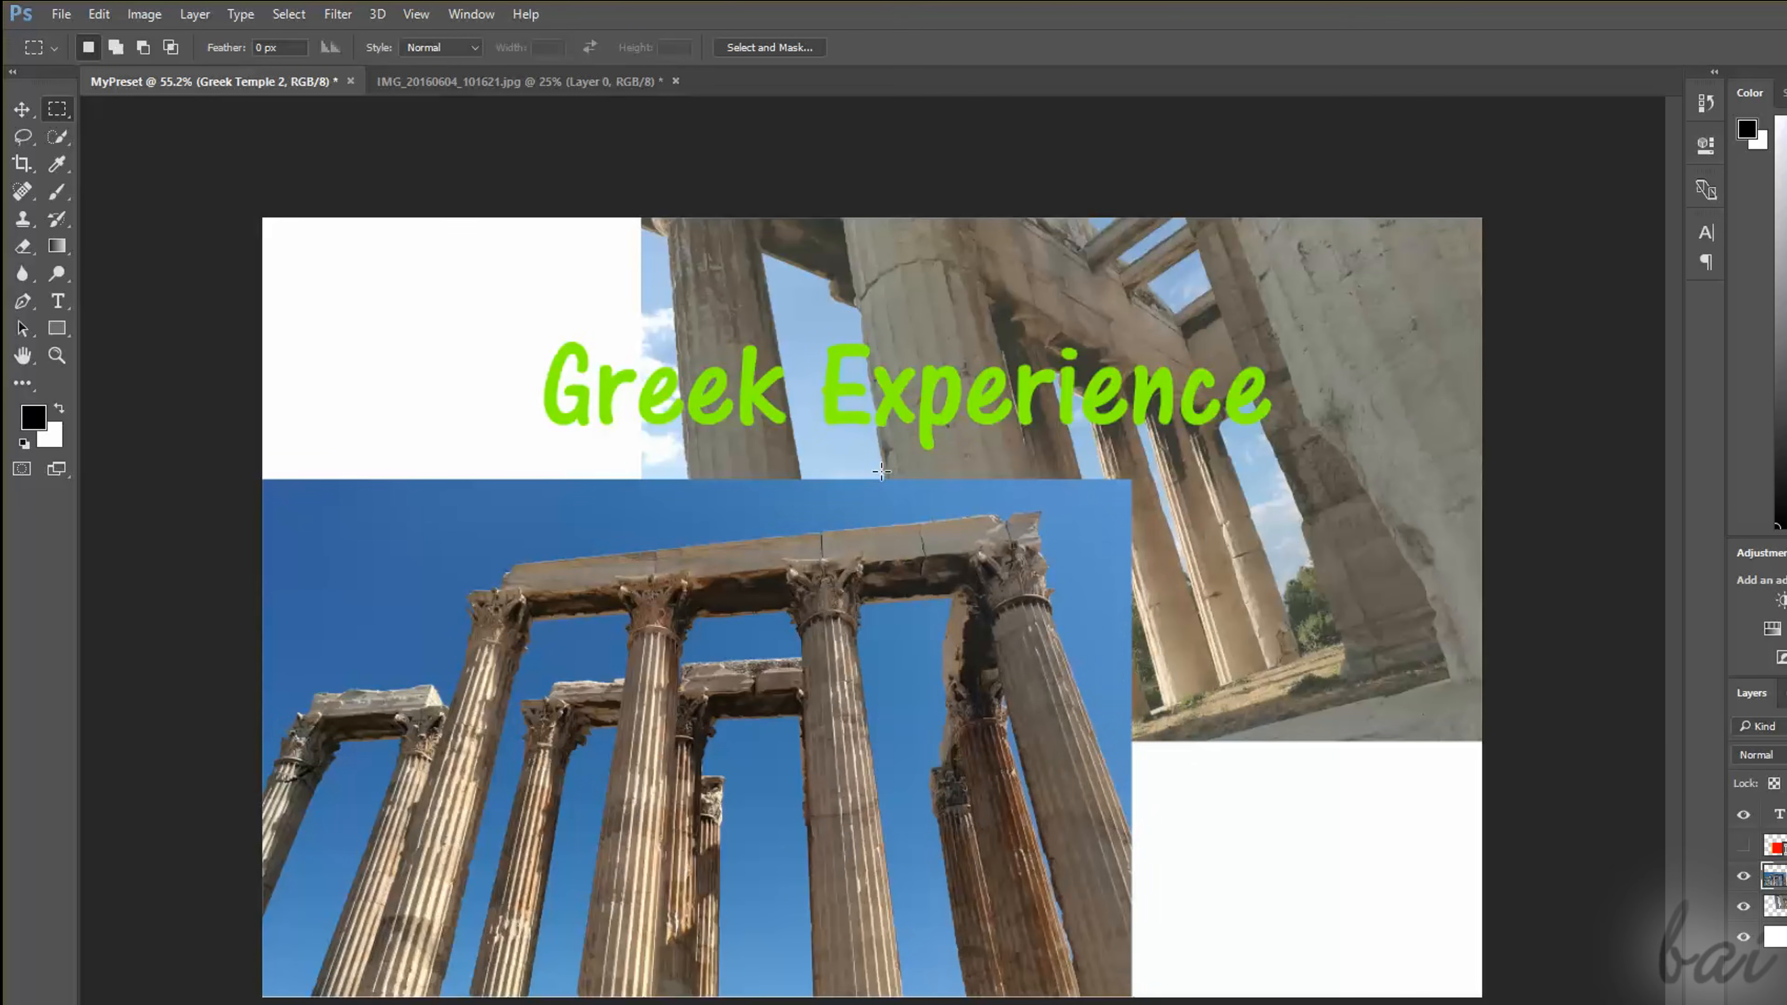
Try selecting a rectangular area over the rightmost columns of Greek Temple 2 and scaling only that area upwards
drag(881, 471, 1251, 996)
click(99, 14)
mouse_move(307, 593)
click(457, 619)
drag(1260, 464, 1336, 289)
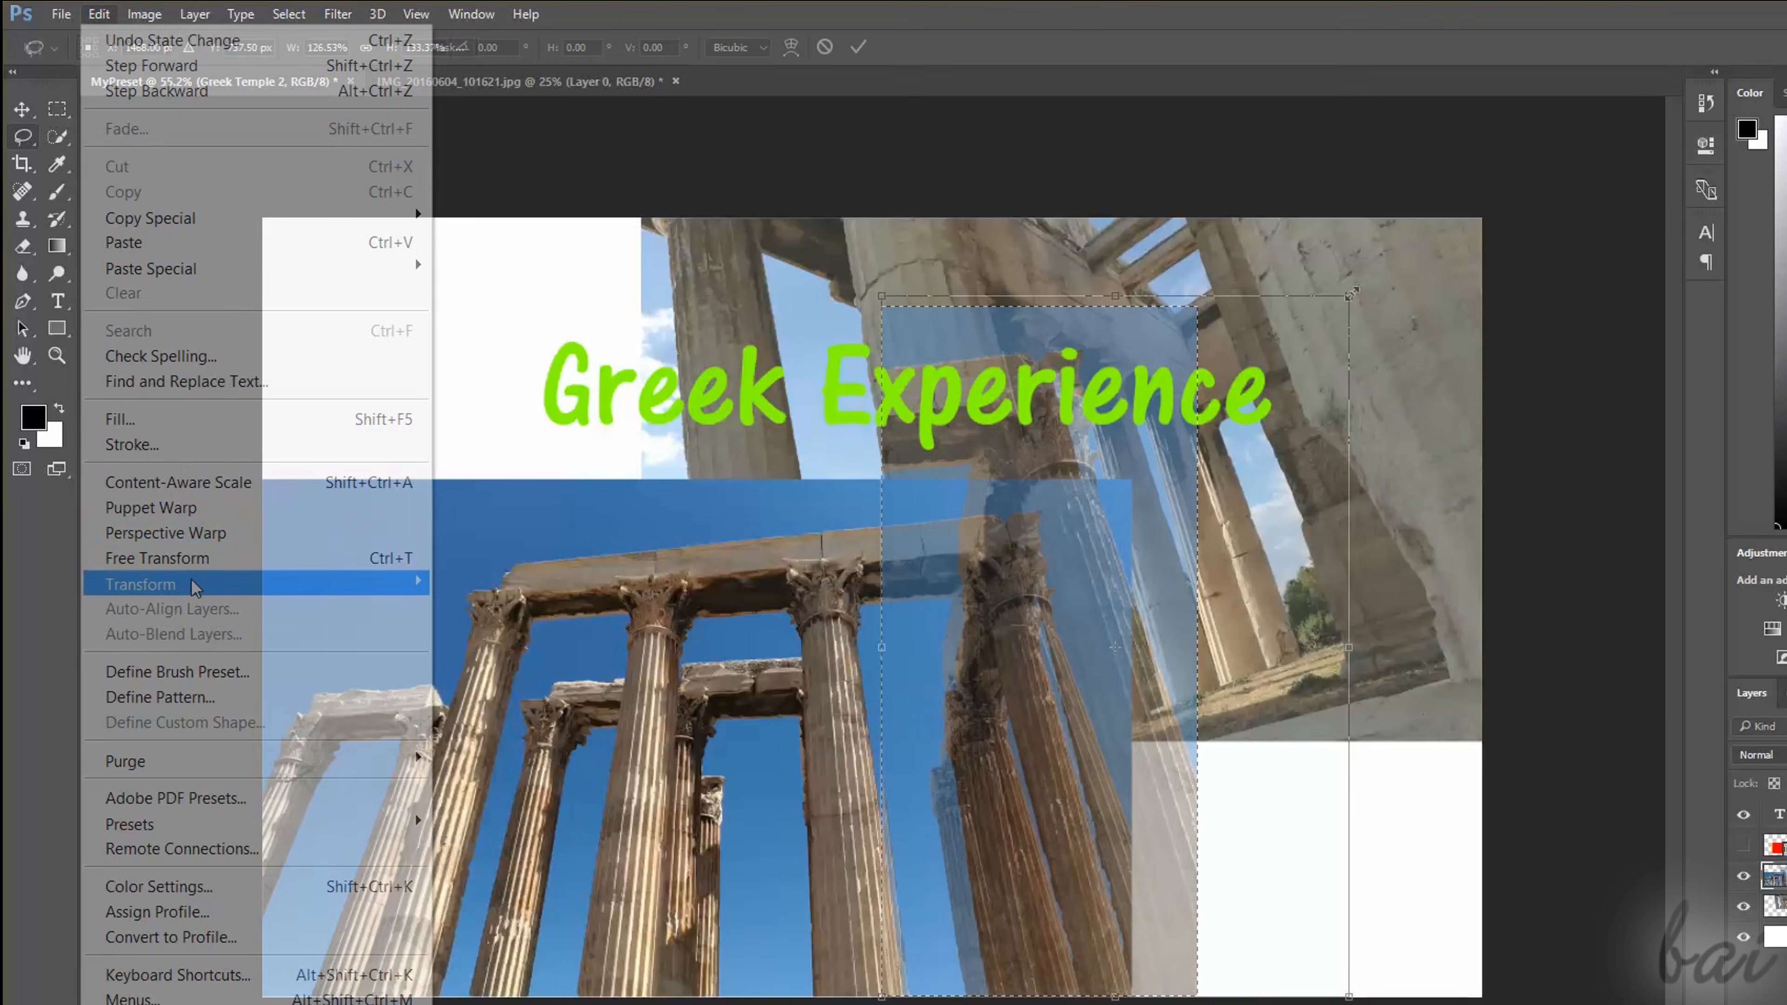
Try rotating the Greek Temple 2 layer with a numeric angle of 100 degrees, and reset the angle to 0
mouse_move(413, 593)
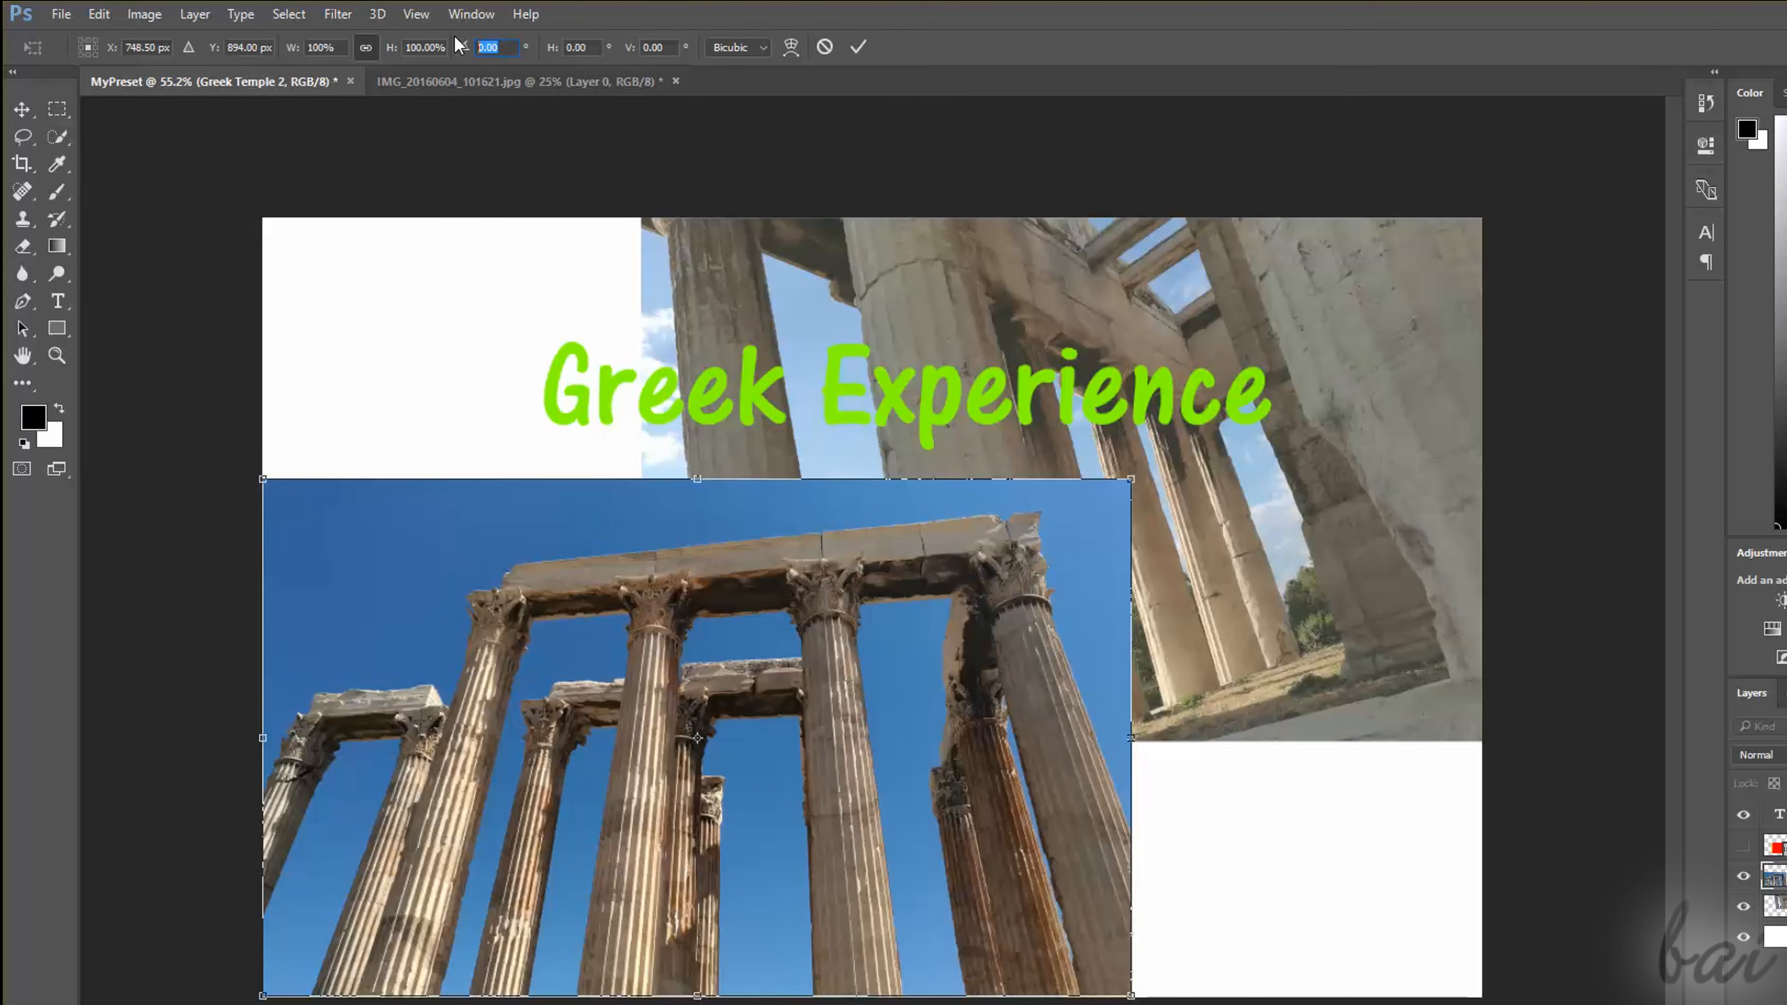
text(1)
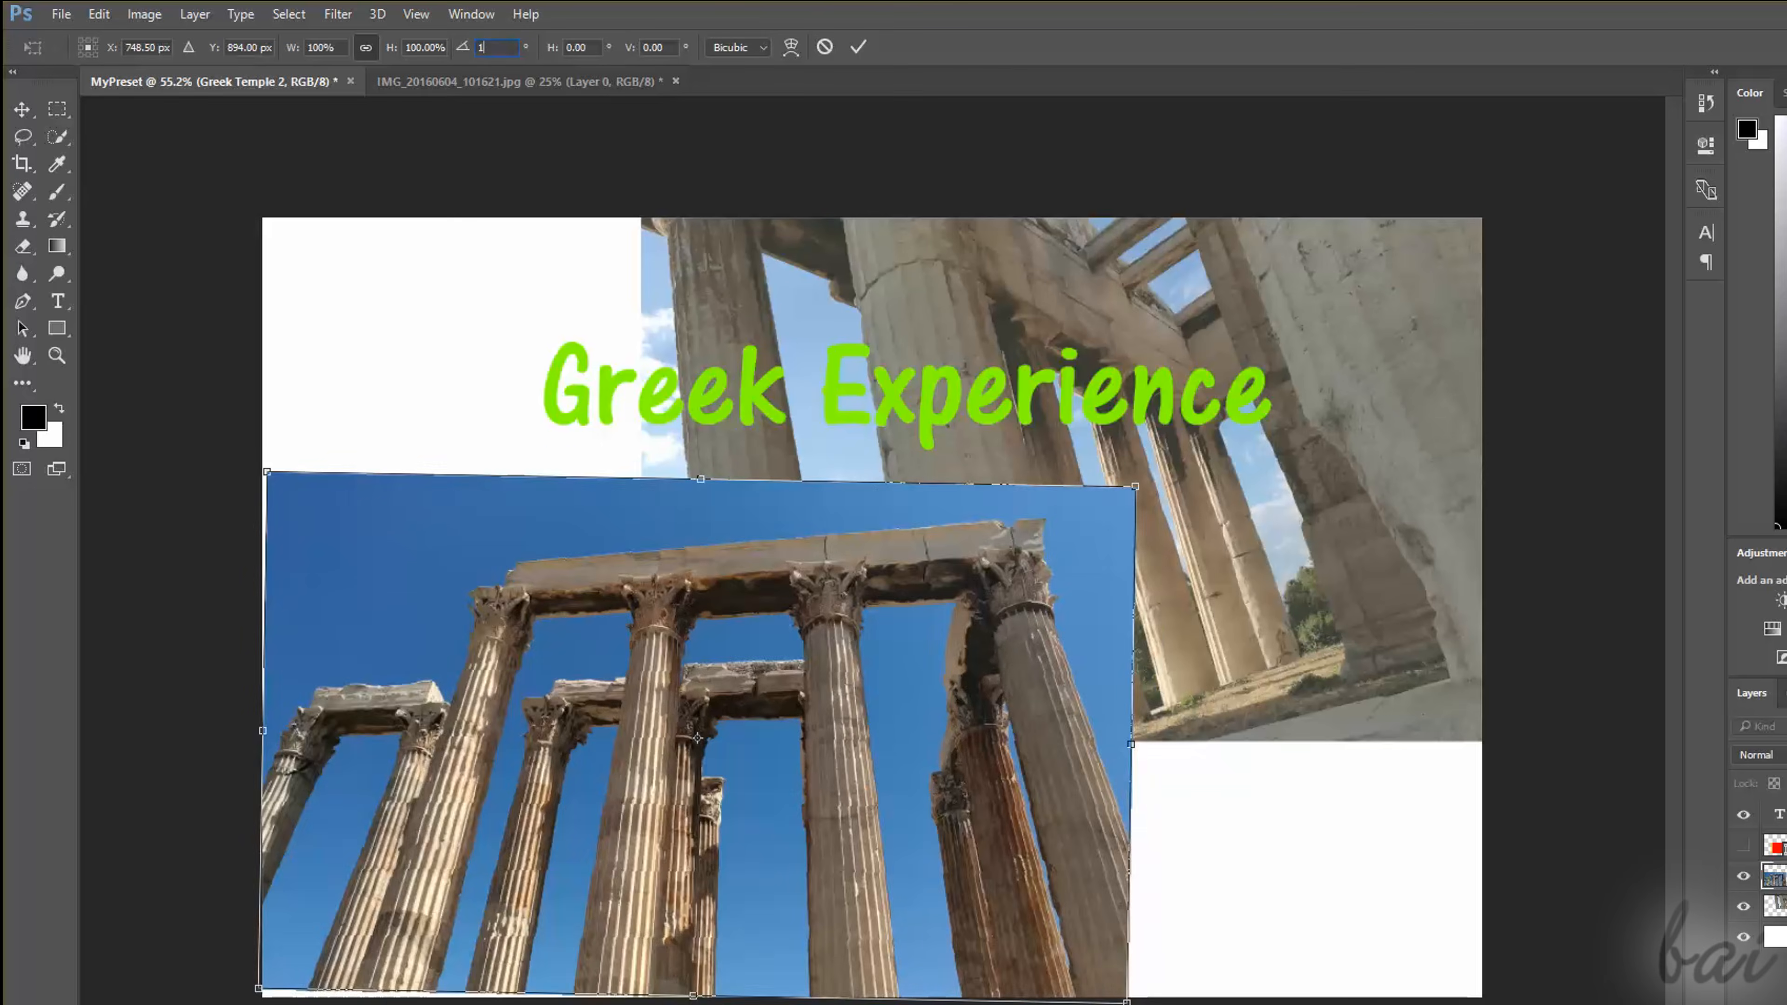
text(00)
key(BackSpace)
key(BackSpace)
key(BackSpace)
text(0)
Try a vertical skew of 10 degrees on the Greek Temple 2 layer, and clear the value again
click(667, 48)
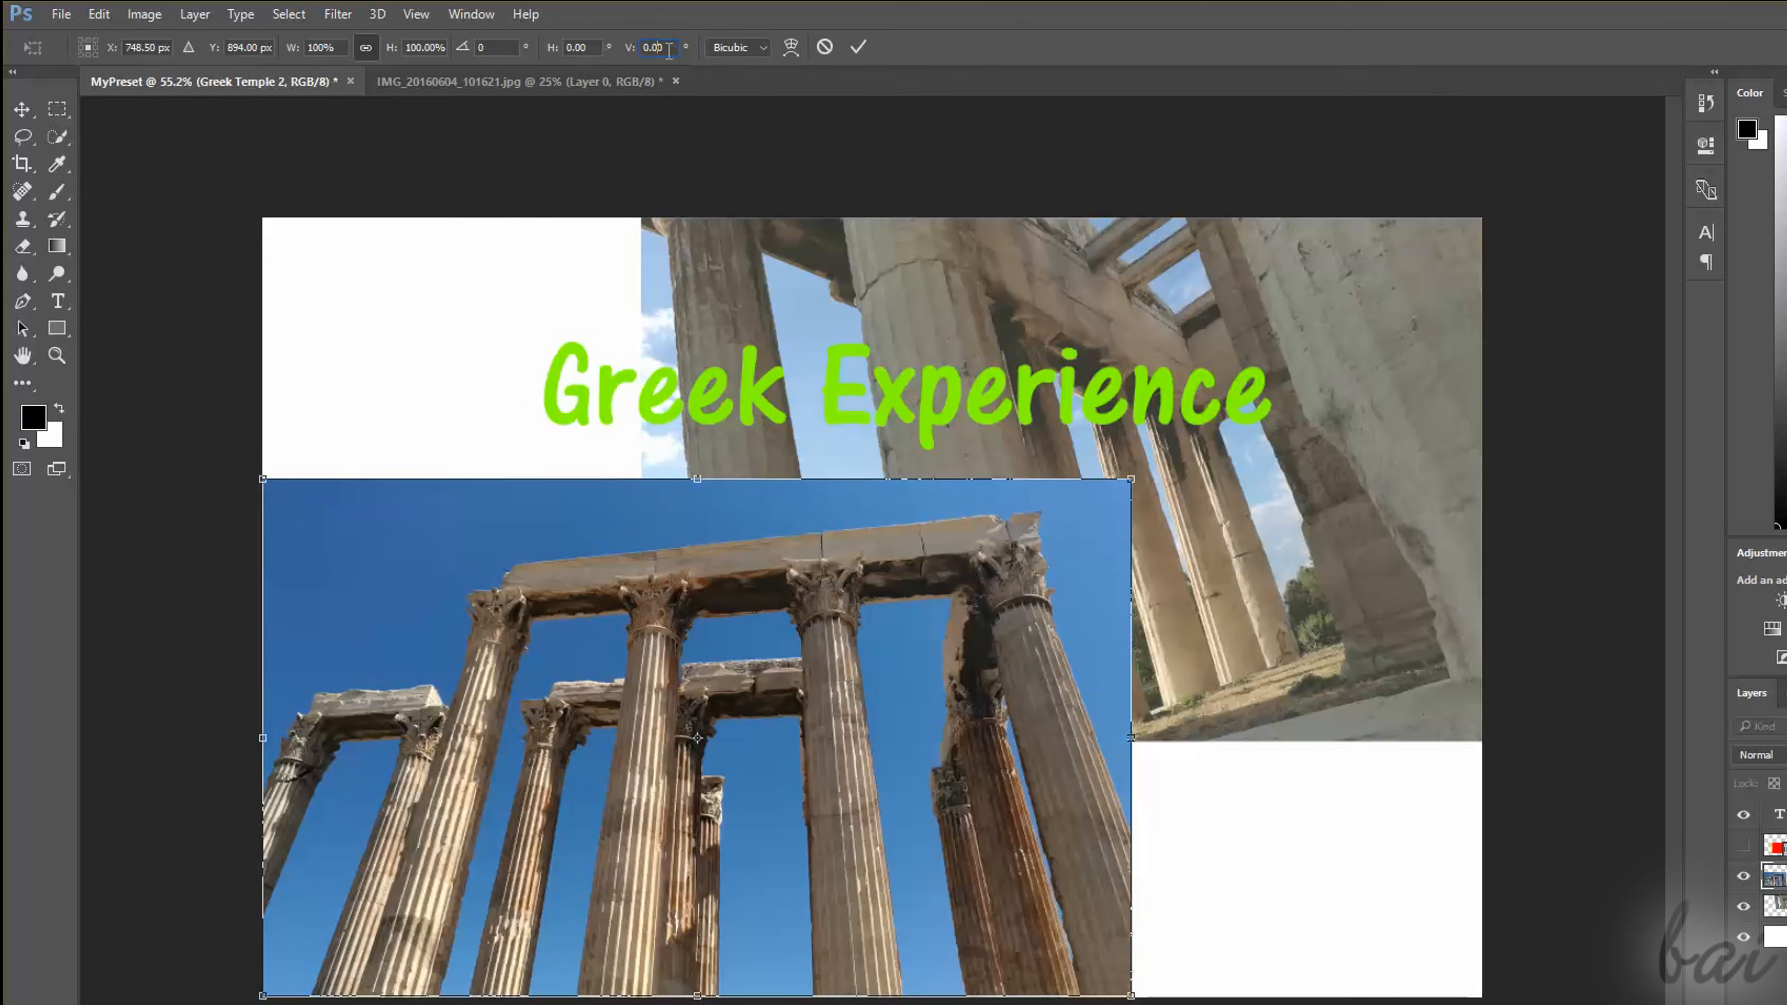
text(10)
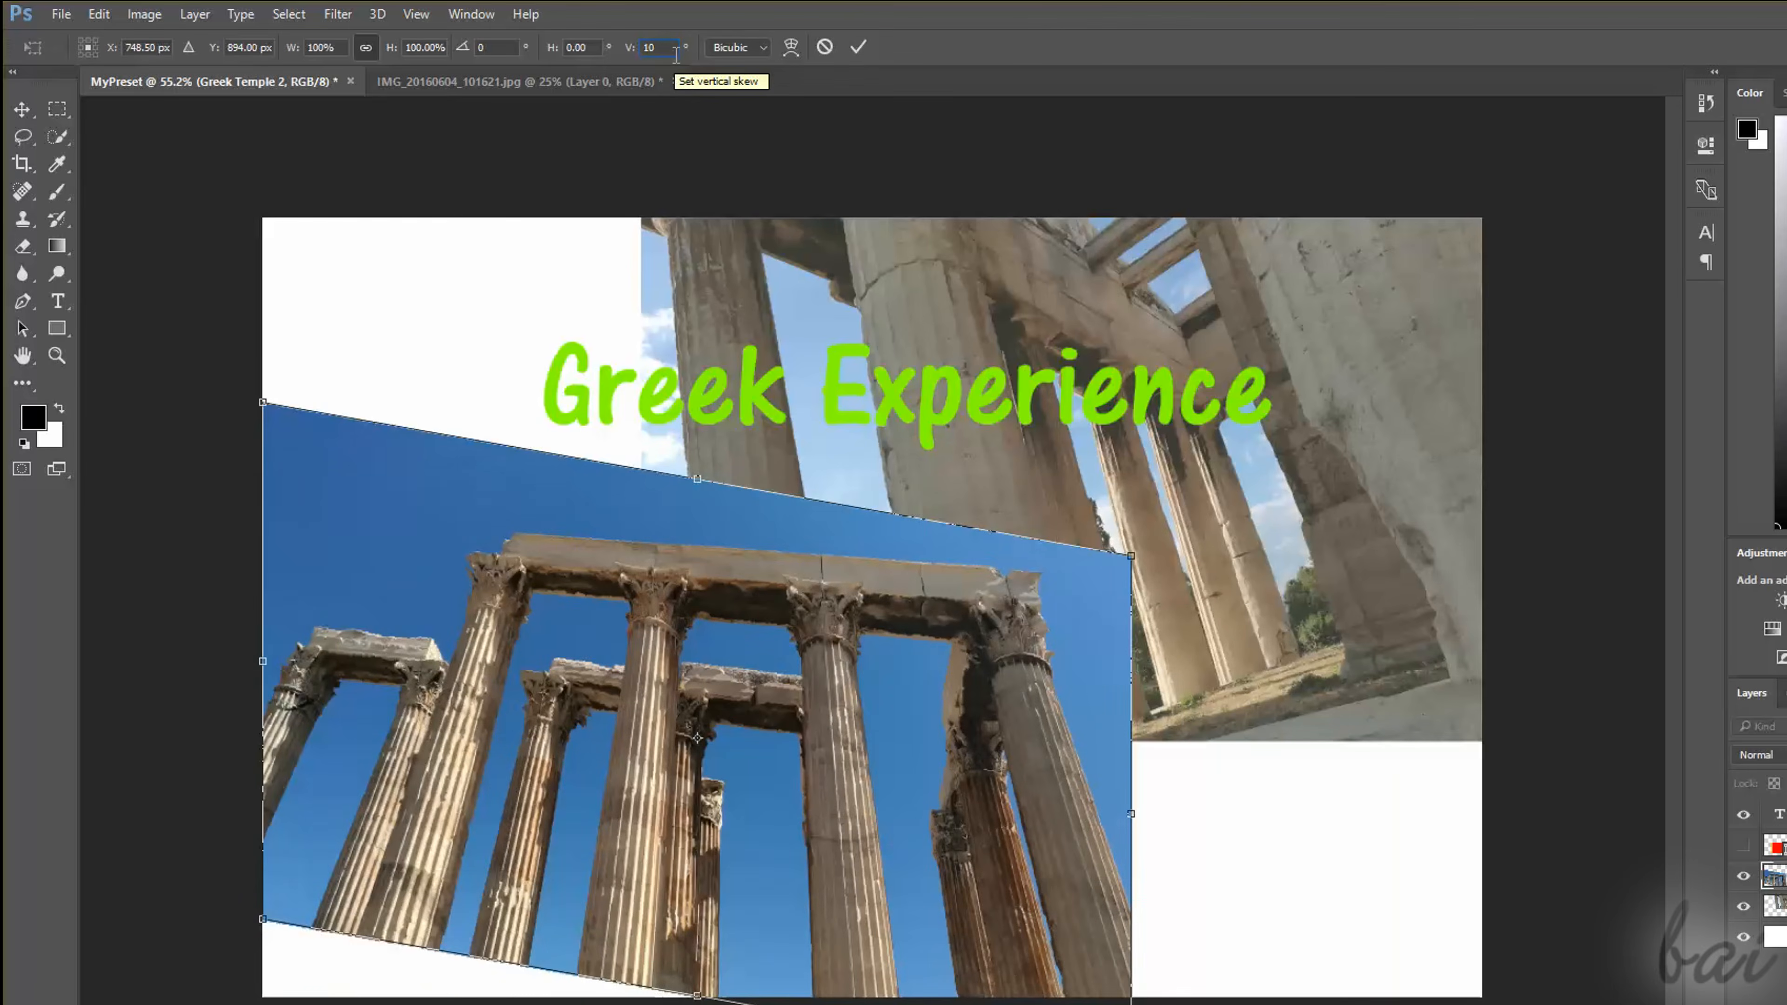
key(BackSpace)
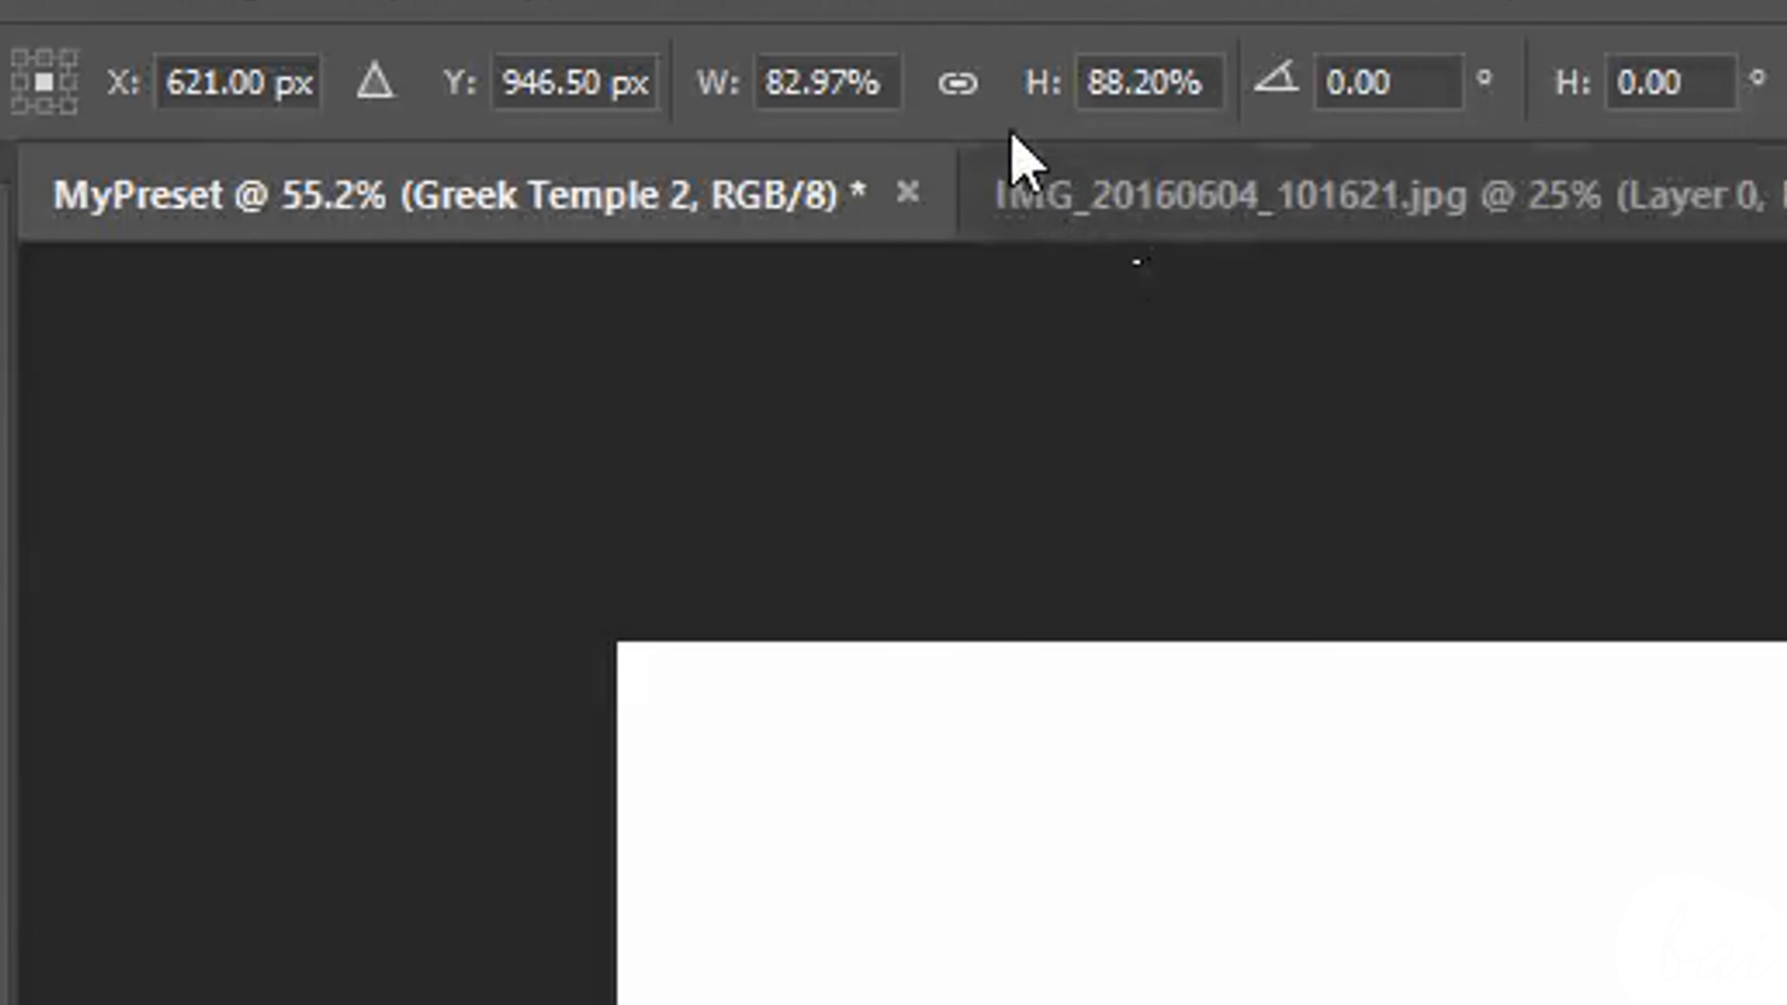
Try scaling Greek Temple 2 to 82.97% width, link its width and height, and resize it proportionally
click(958, 83)
drag(1203, 521, 979, 538)
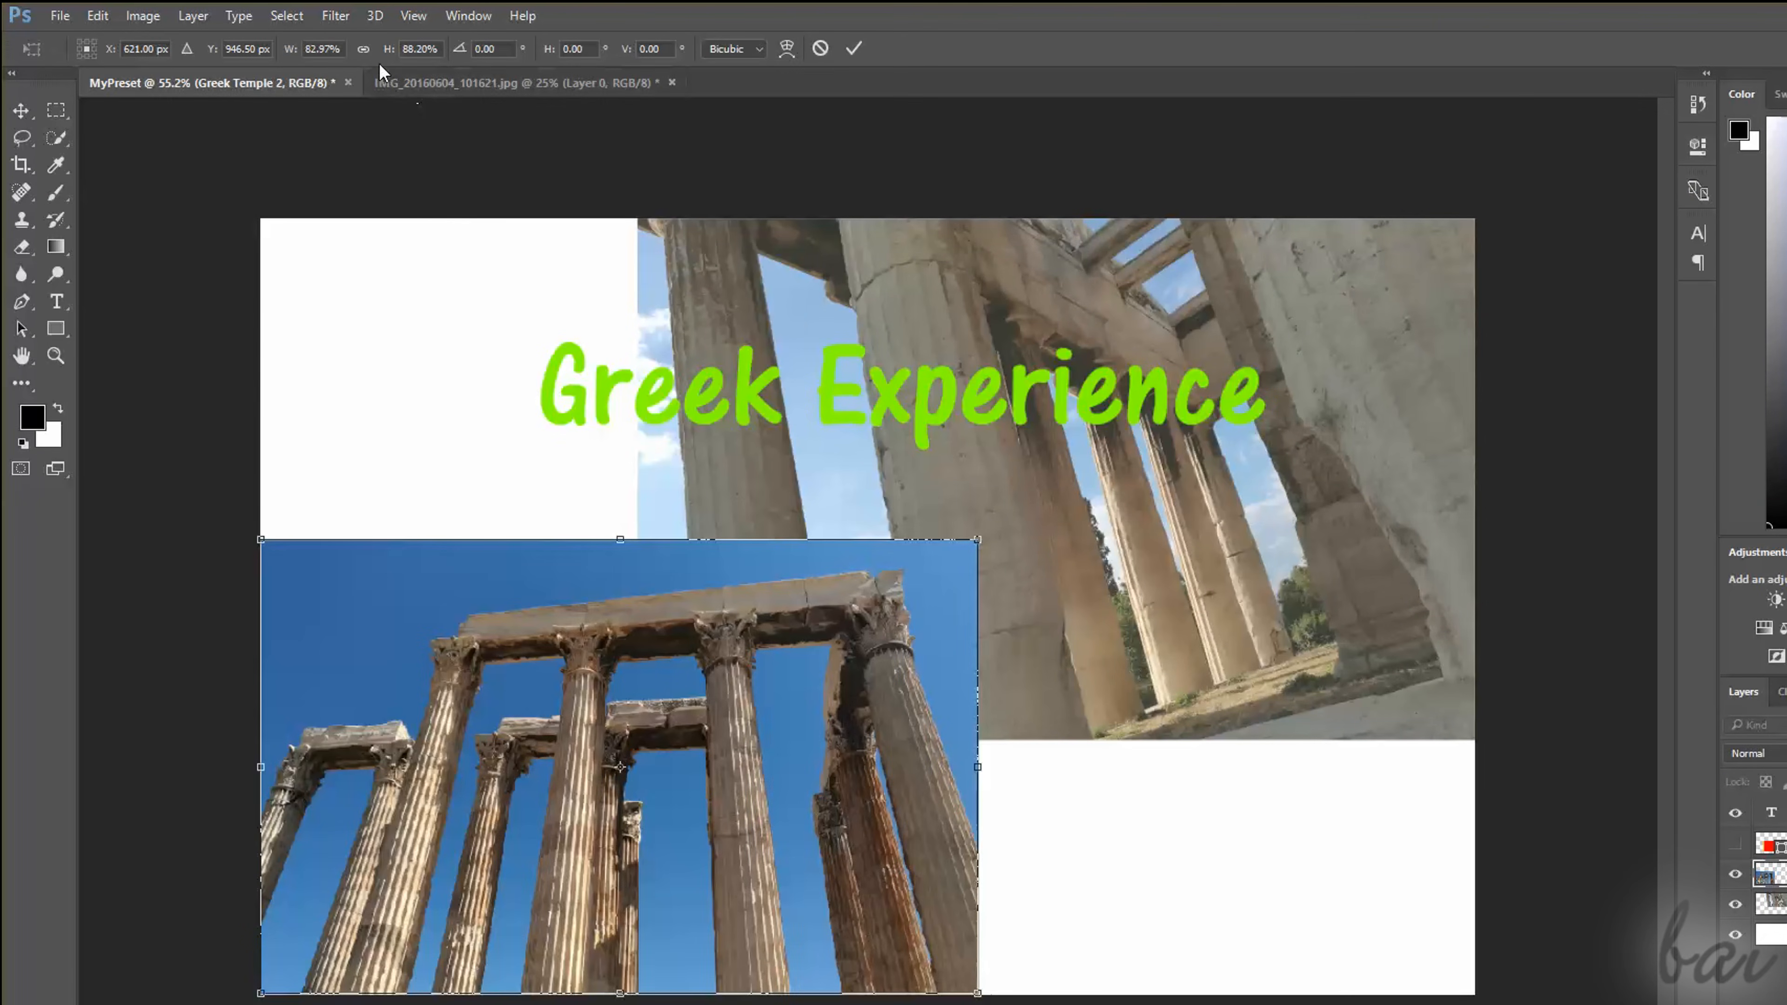
click(364, 50)
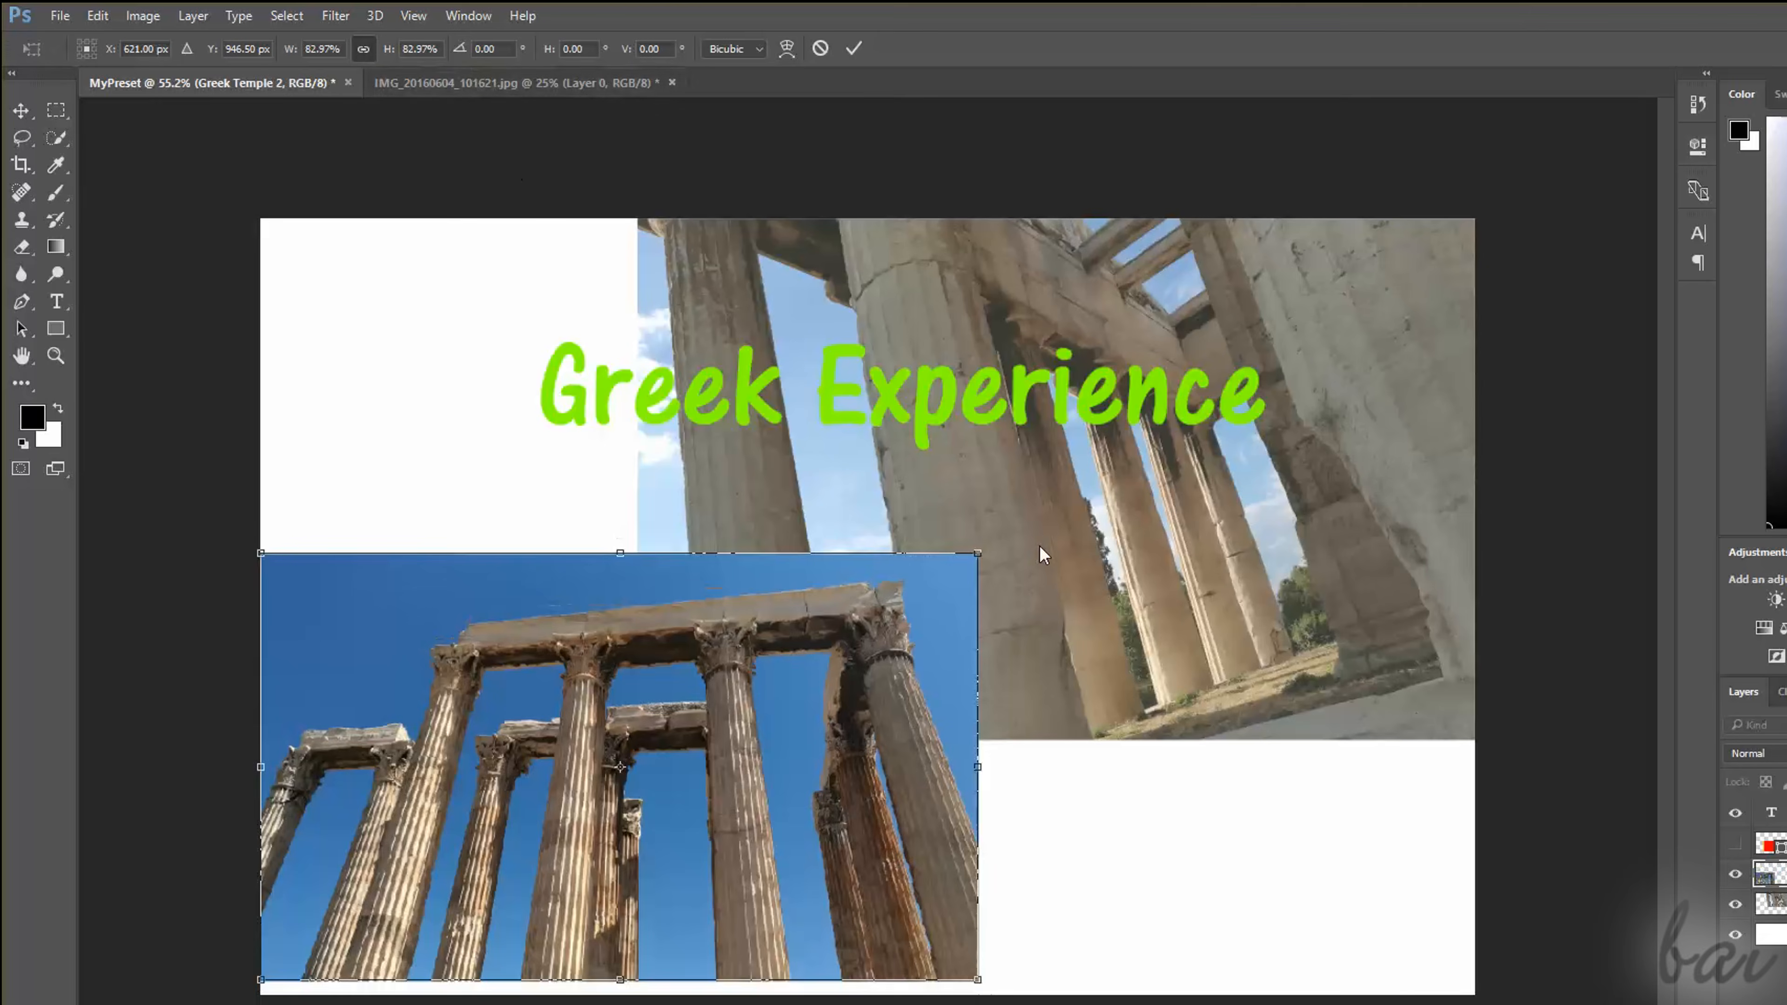
drag(994, 548, 1412, 242)
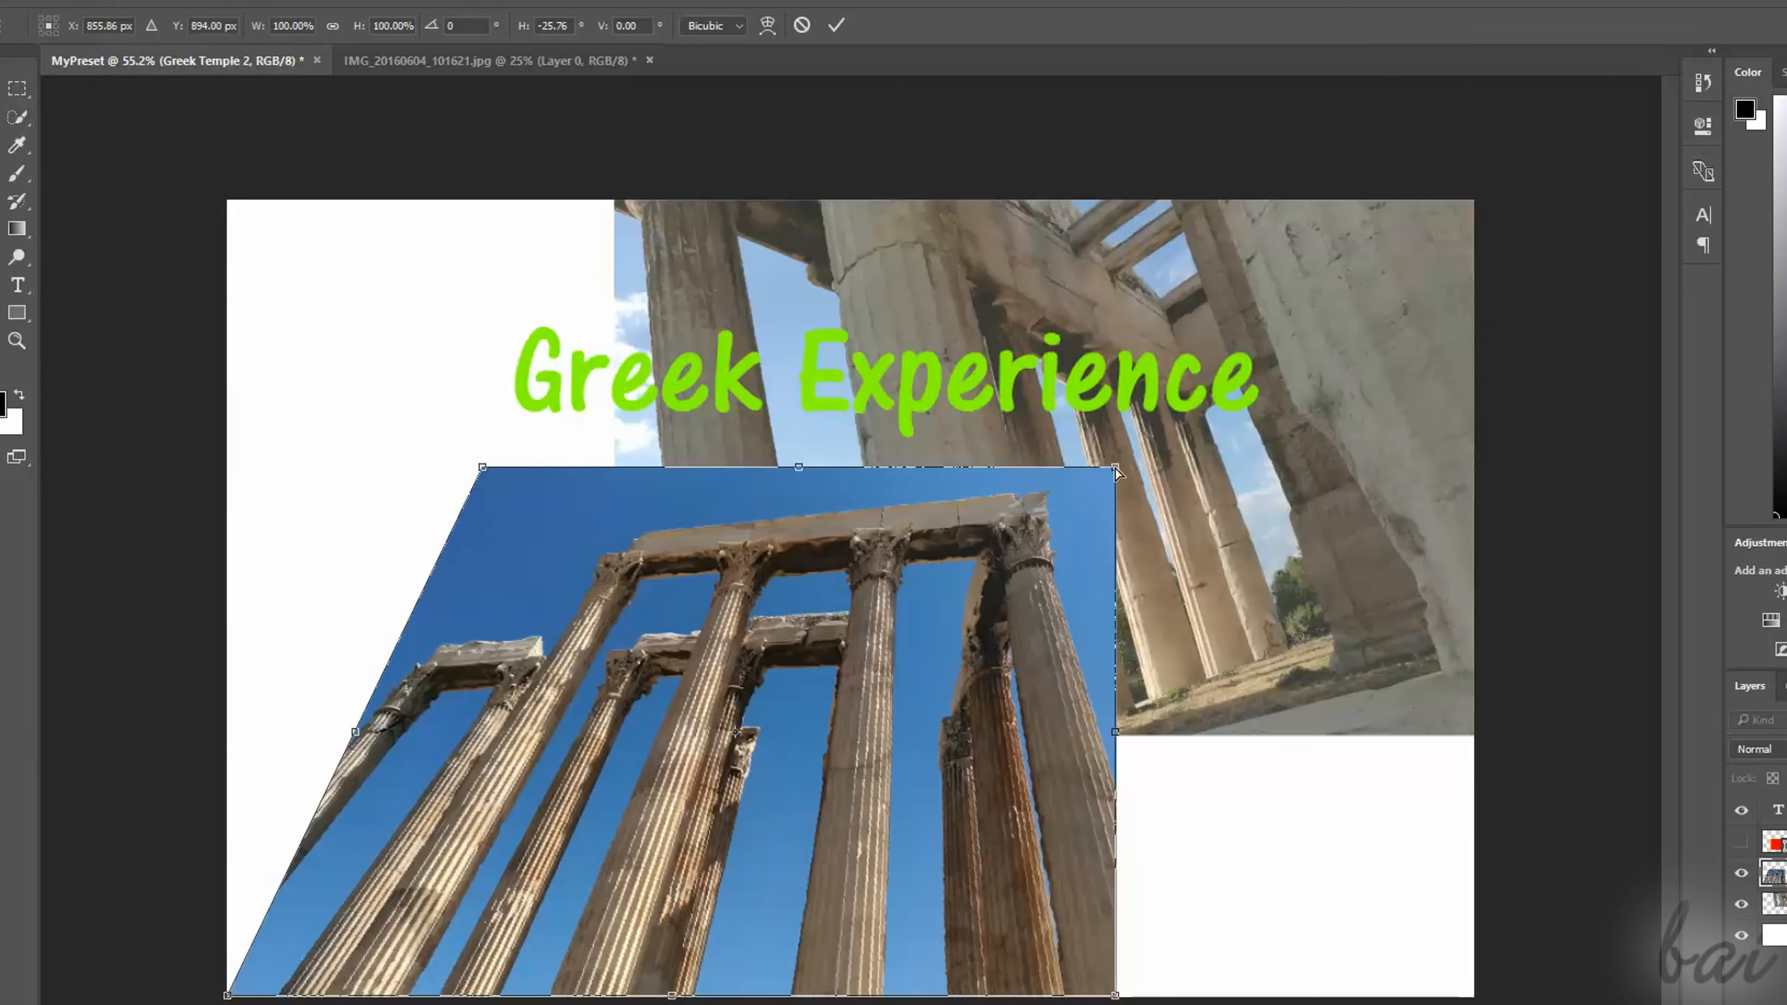
Skew the upper-right corner of Greek Temple 2 inwards and apply the transformation
drag(1073, 470, 1054, 473)
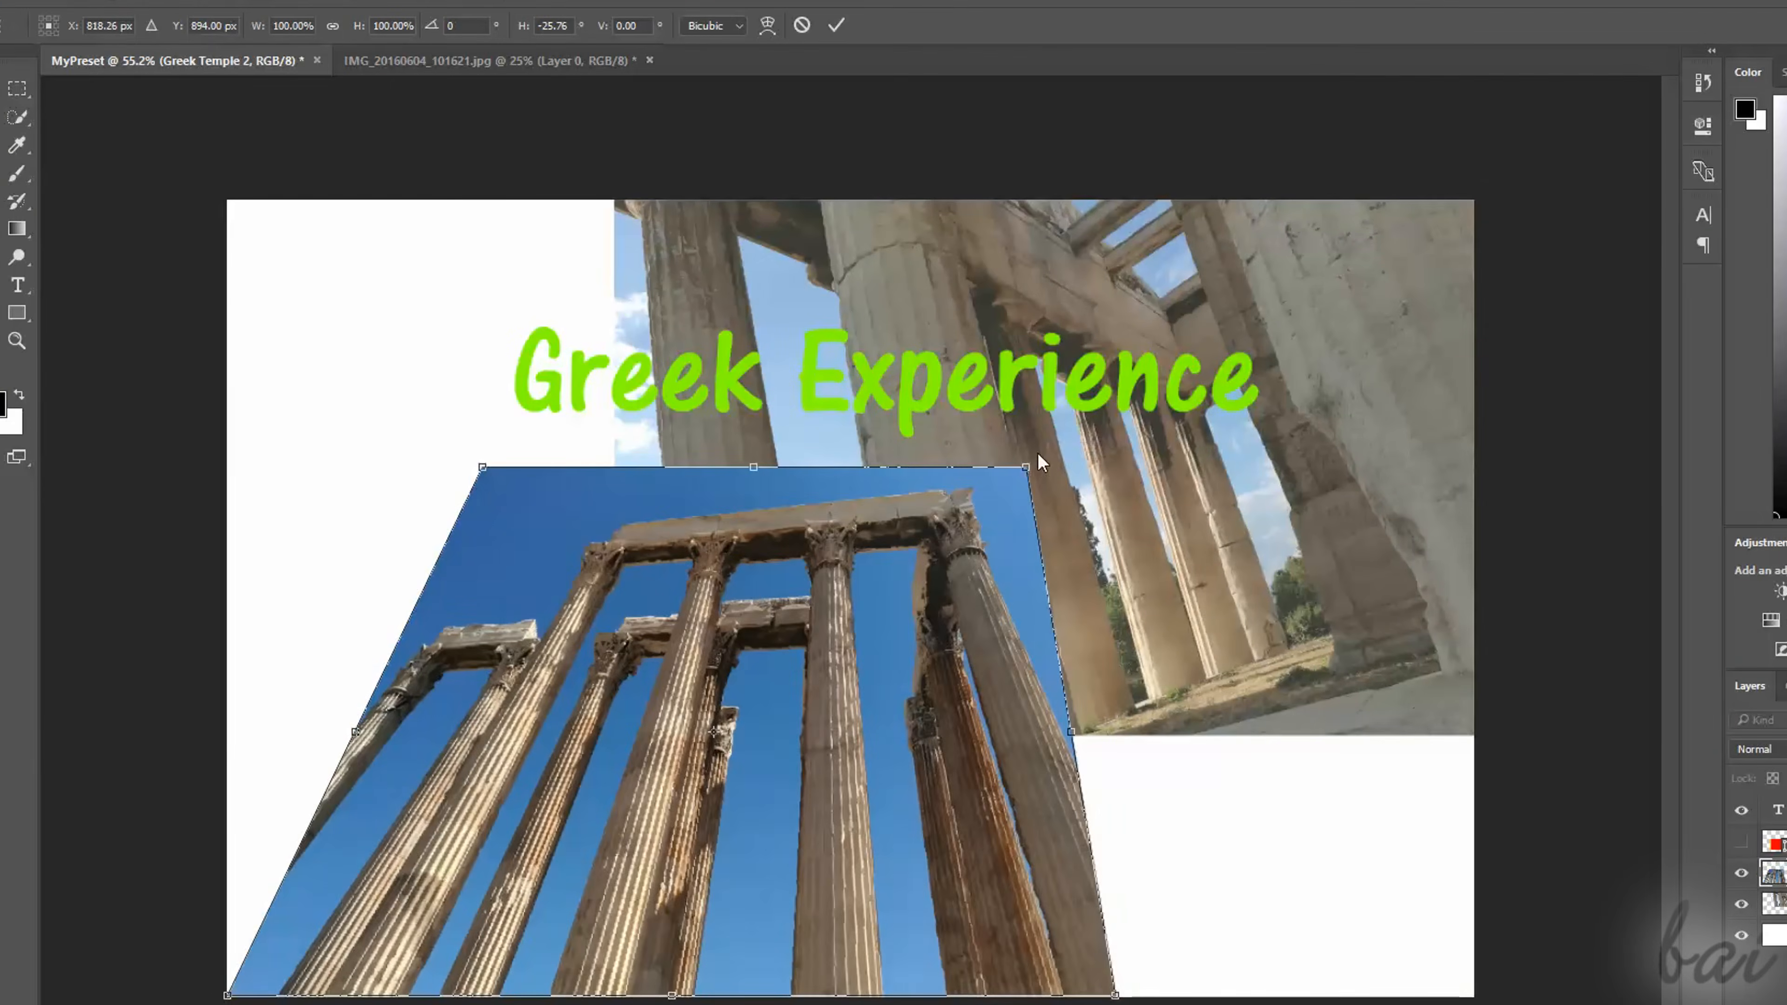
click(839, 28)
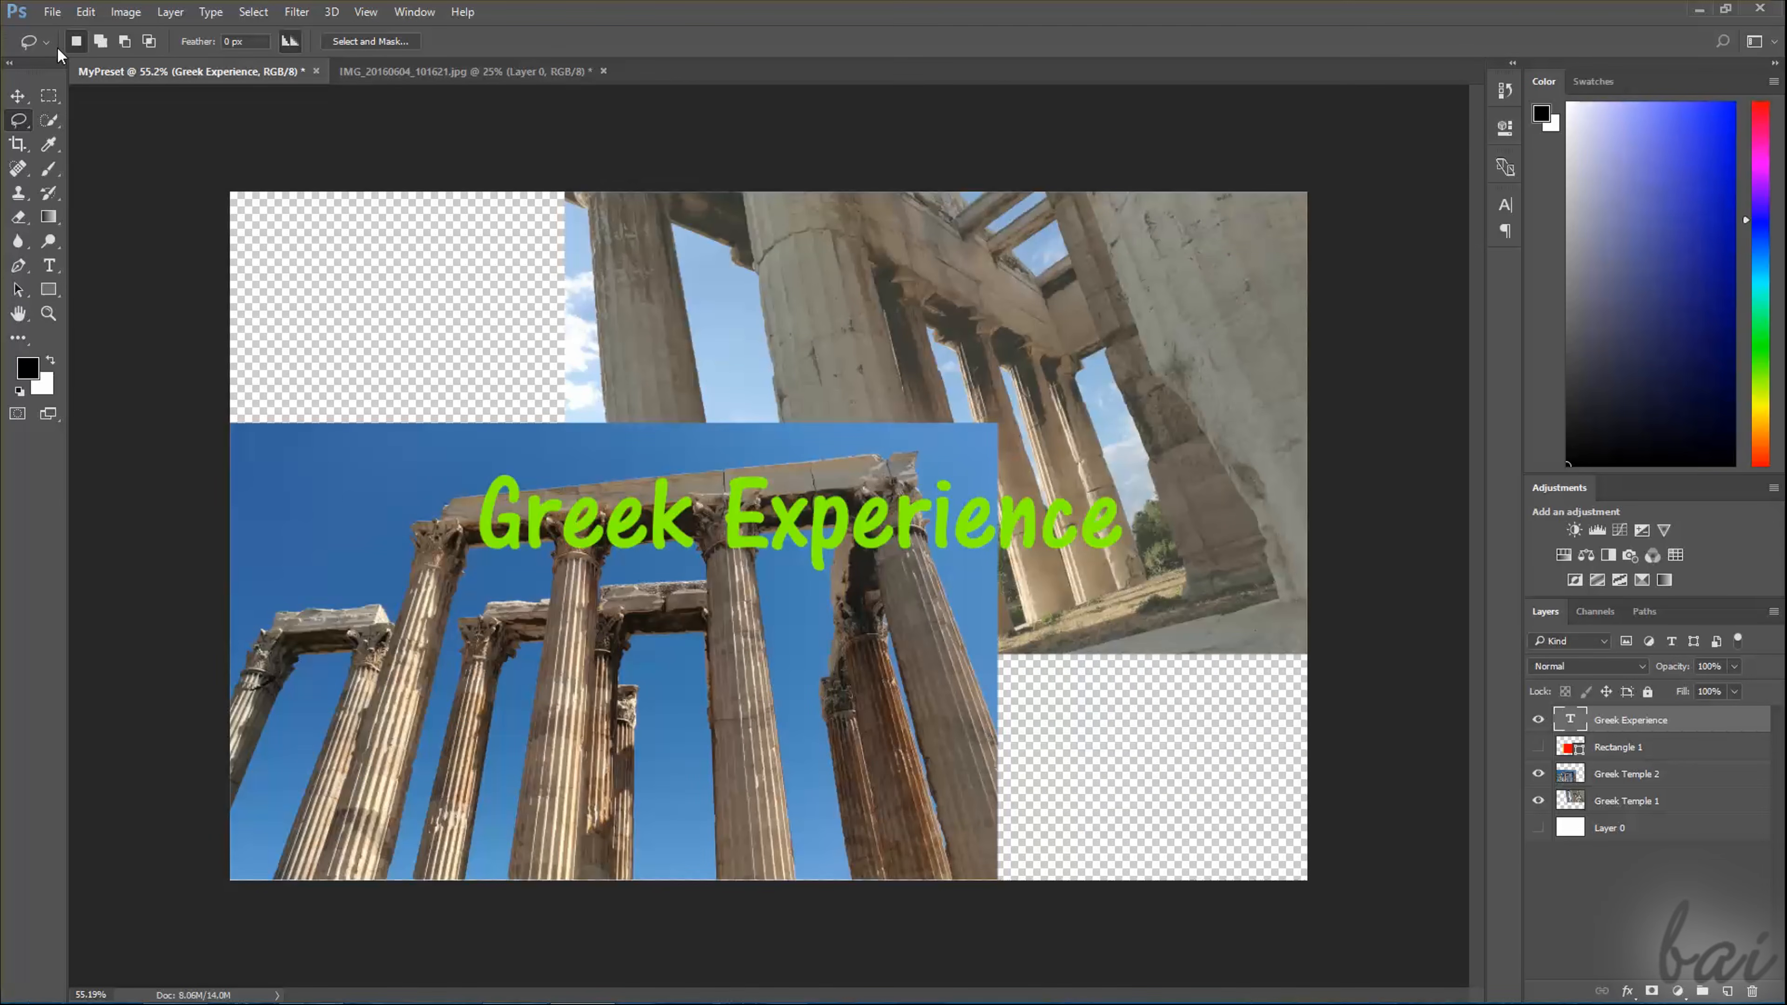
Start saving a copy to the Desktop under the file name MyDocument and list the available file formats
click(54, 12)
click(96, 278)
drag(217, 437, 189, 438)
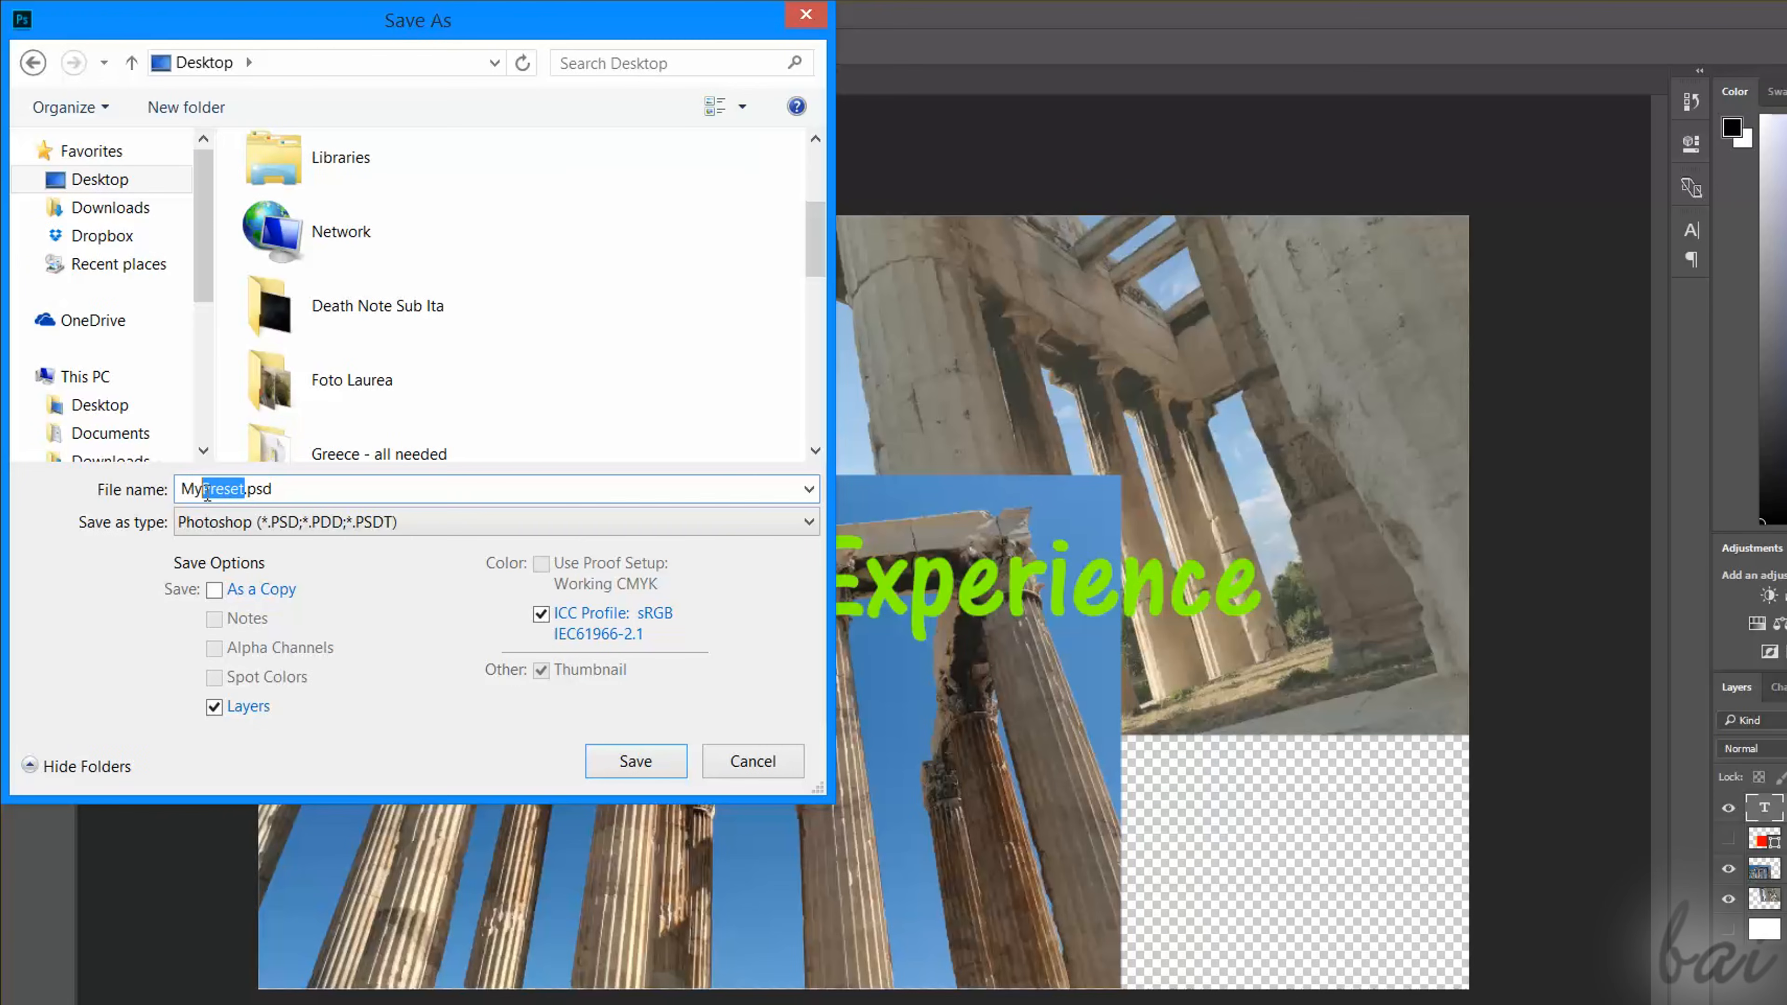
text(Documen)
click(365, 525)
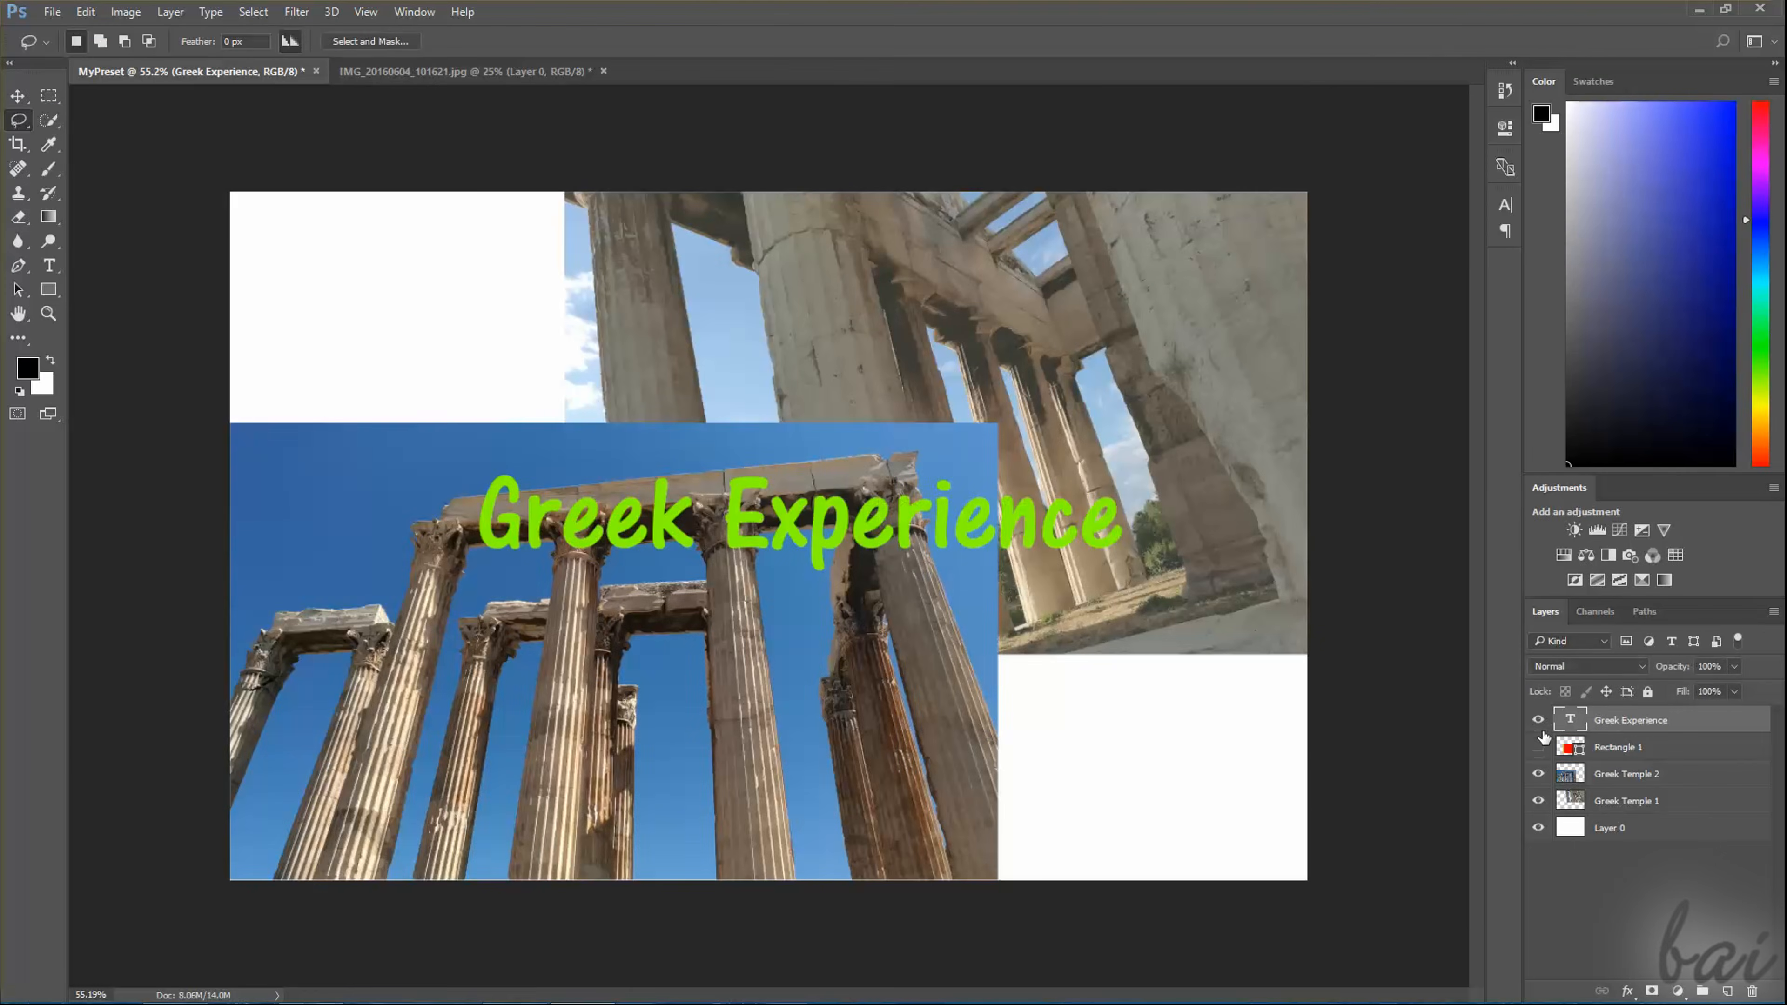
Toggle the visibility of Greek Temple 2, Greek Temple 1 and Layer 0, leaving only the white Layer 0 of these hidden
click(1538, 774)
click(1538, 802)
click(1538, 828)
click(1540, 830)
click(1540, 829)
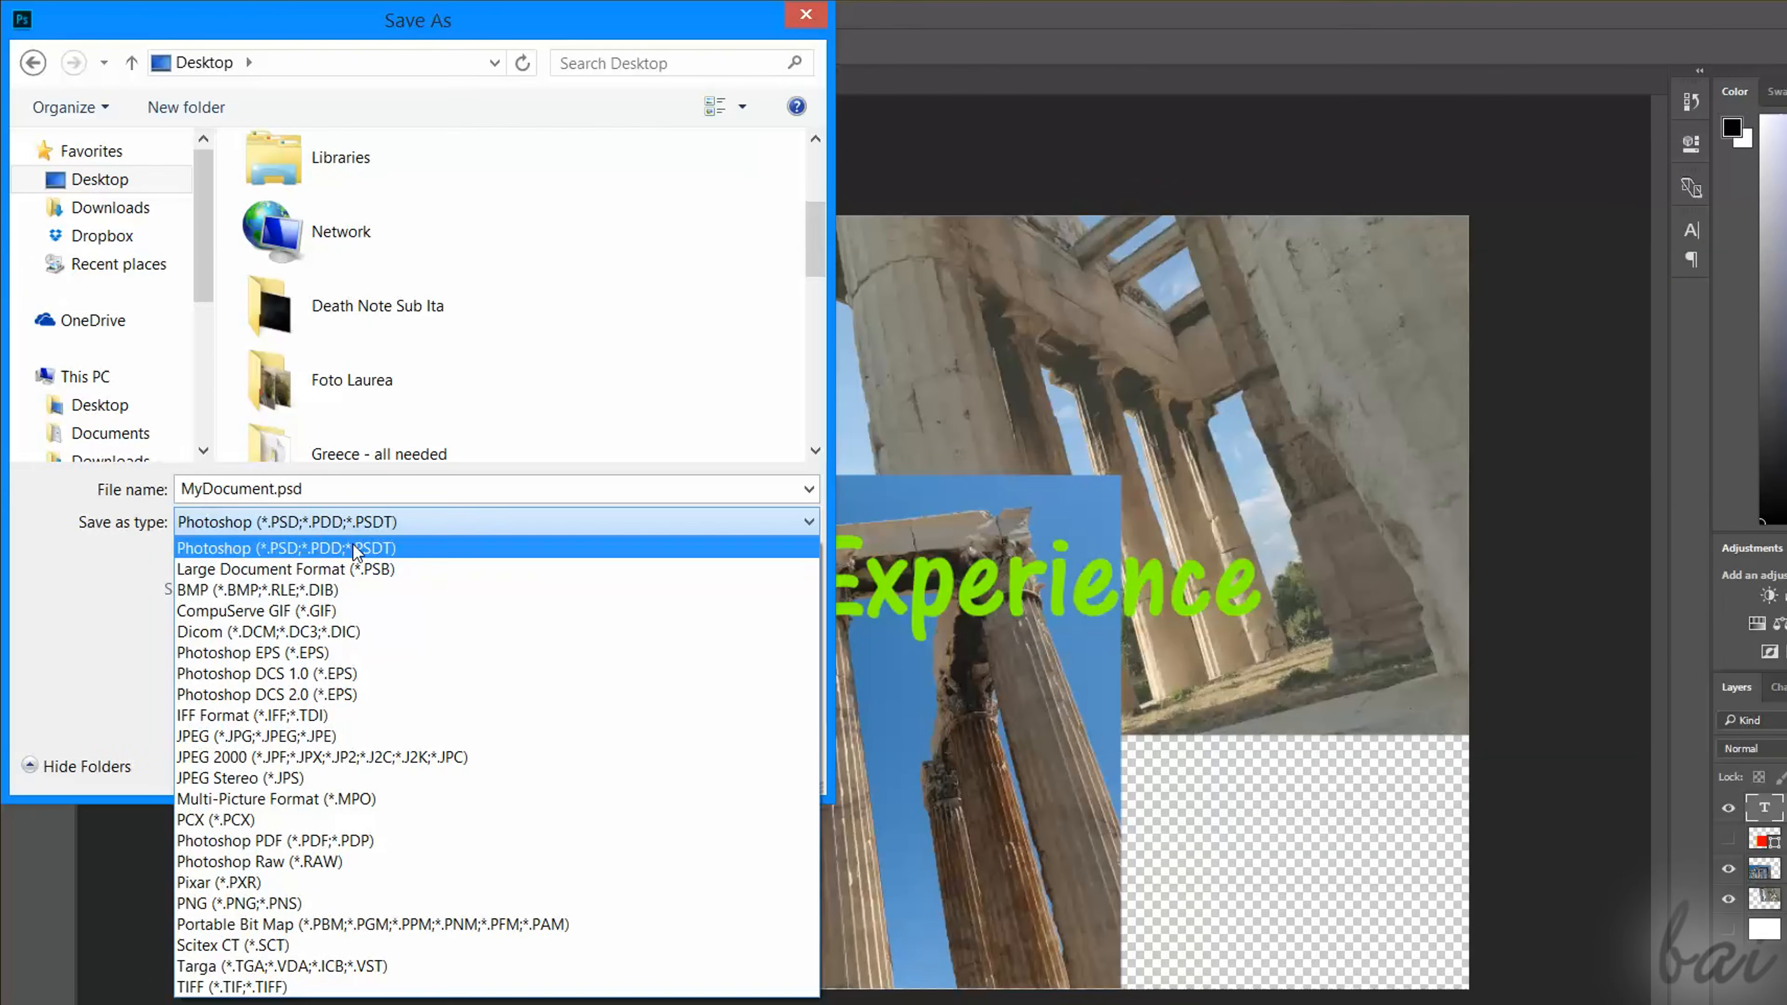
Save the composition to the Desktop as MyDocument.jpg in JPEG format
click(360, 548)
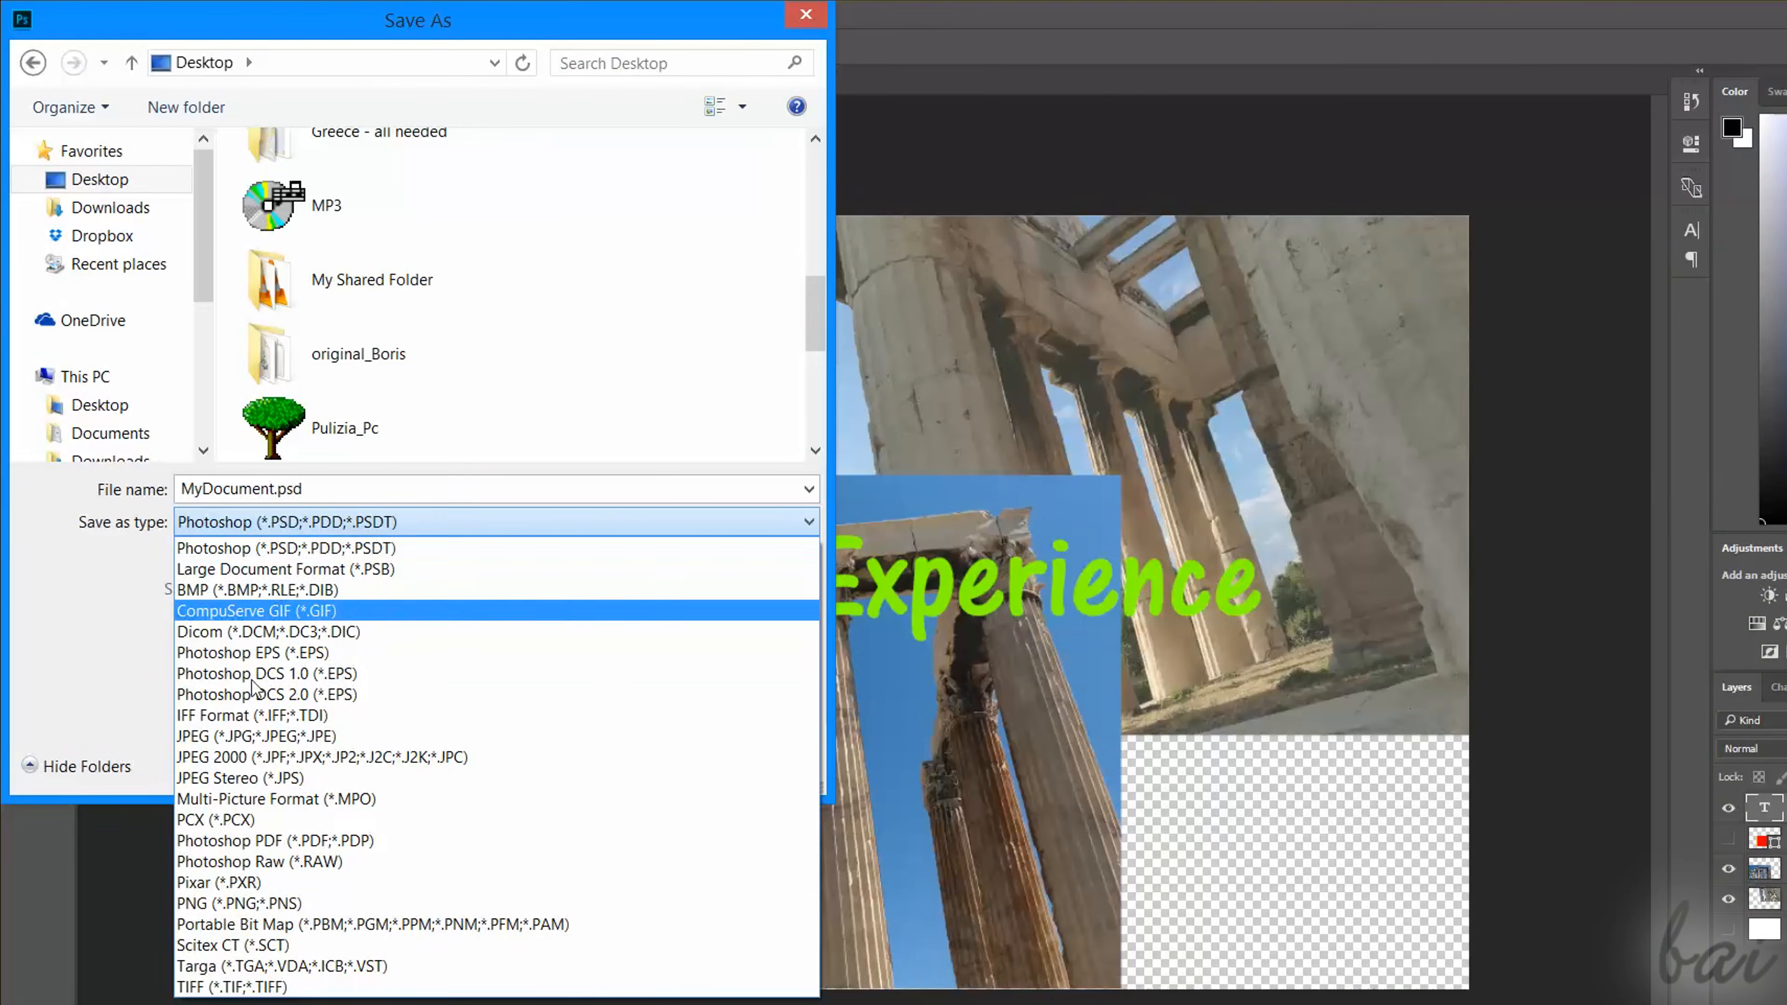
click(271, 738)
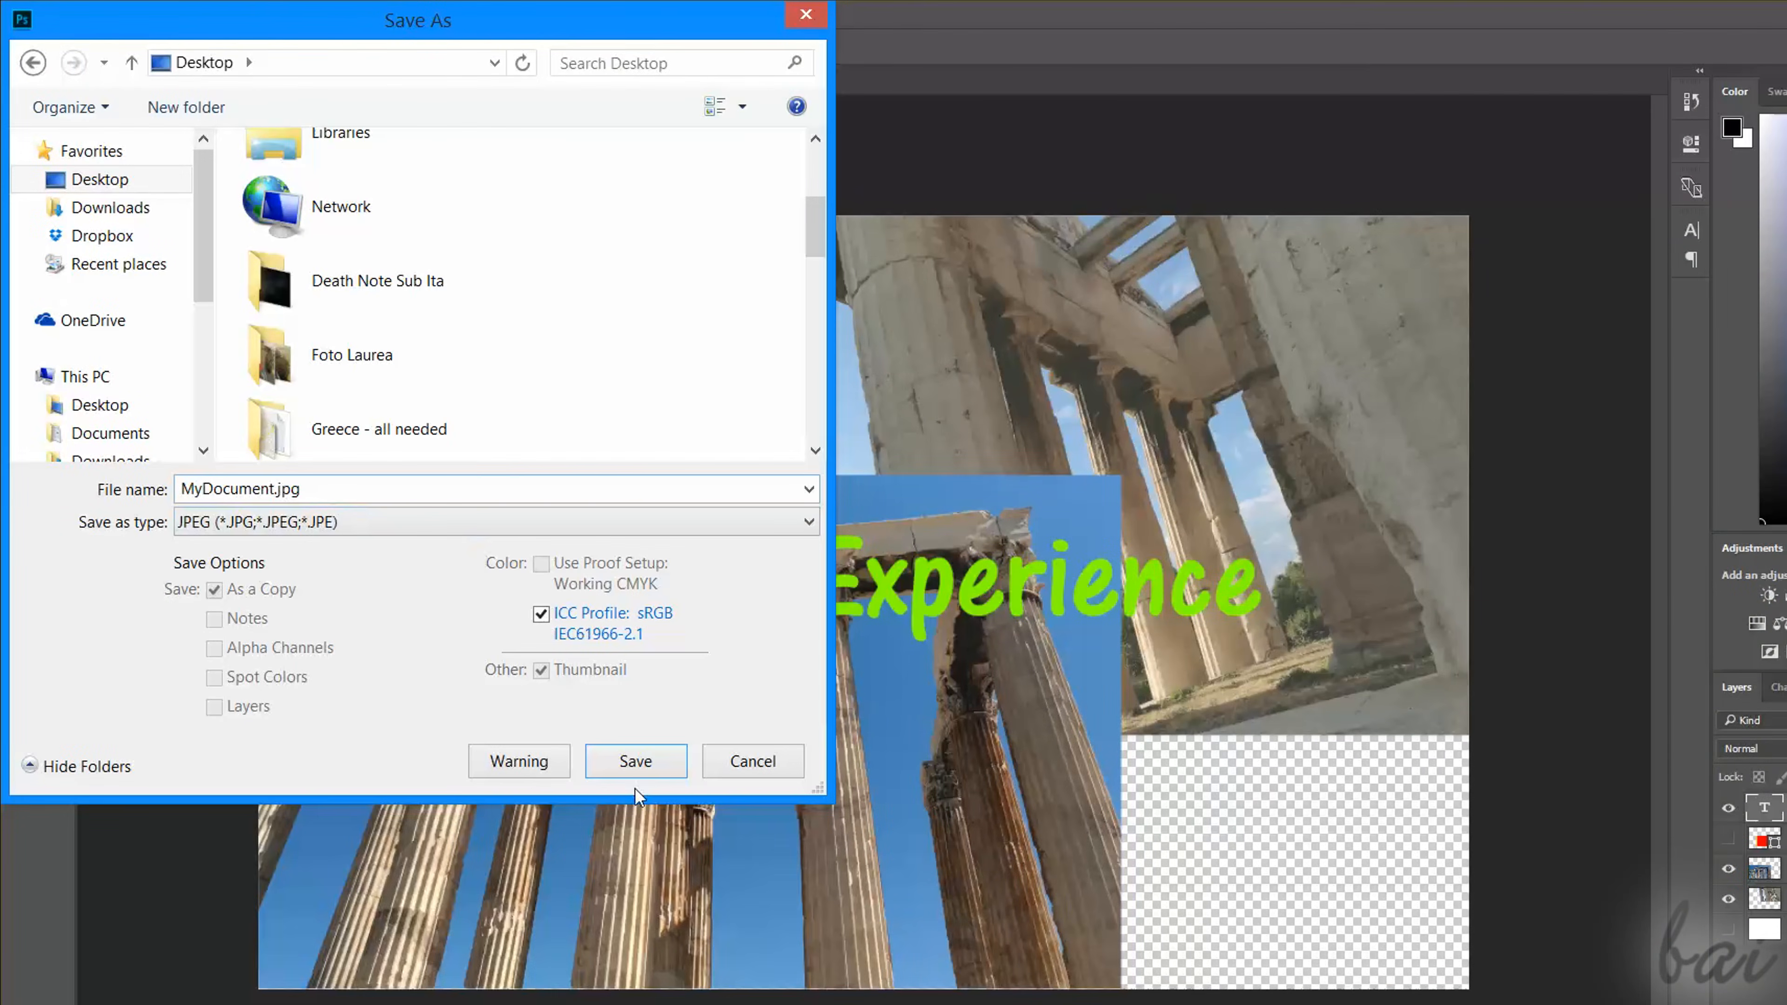
click(635, 761)
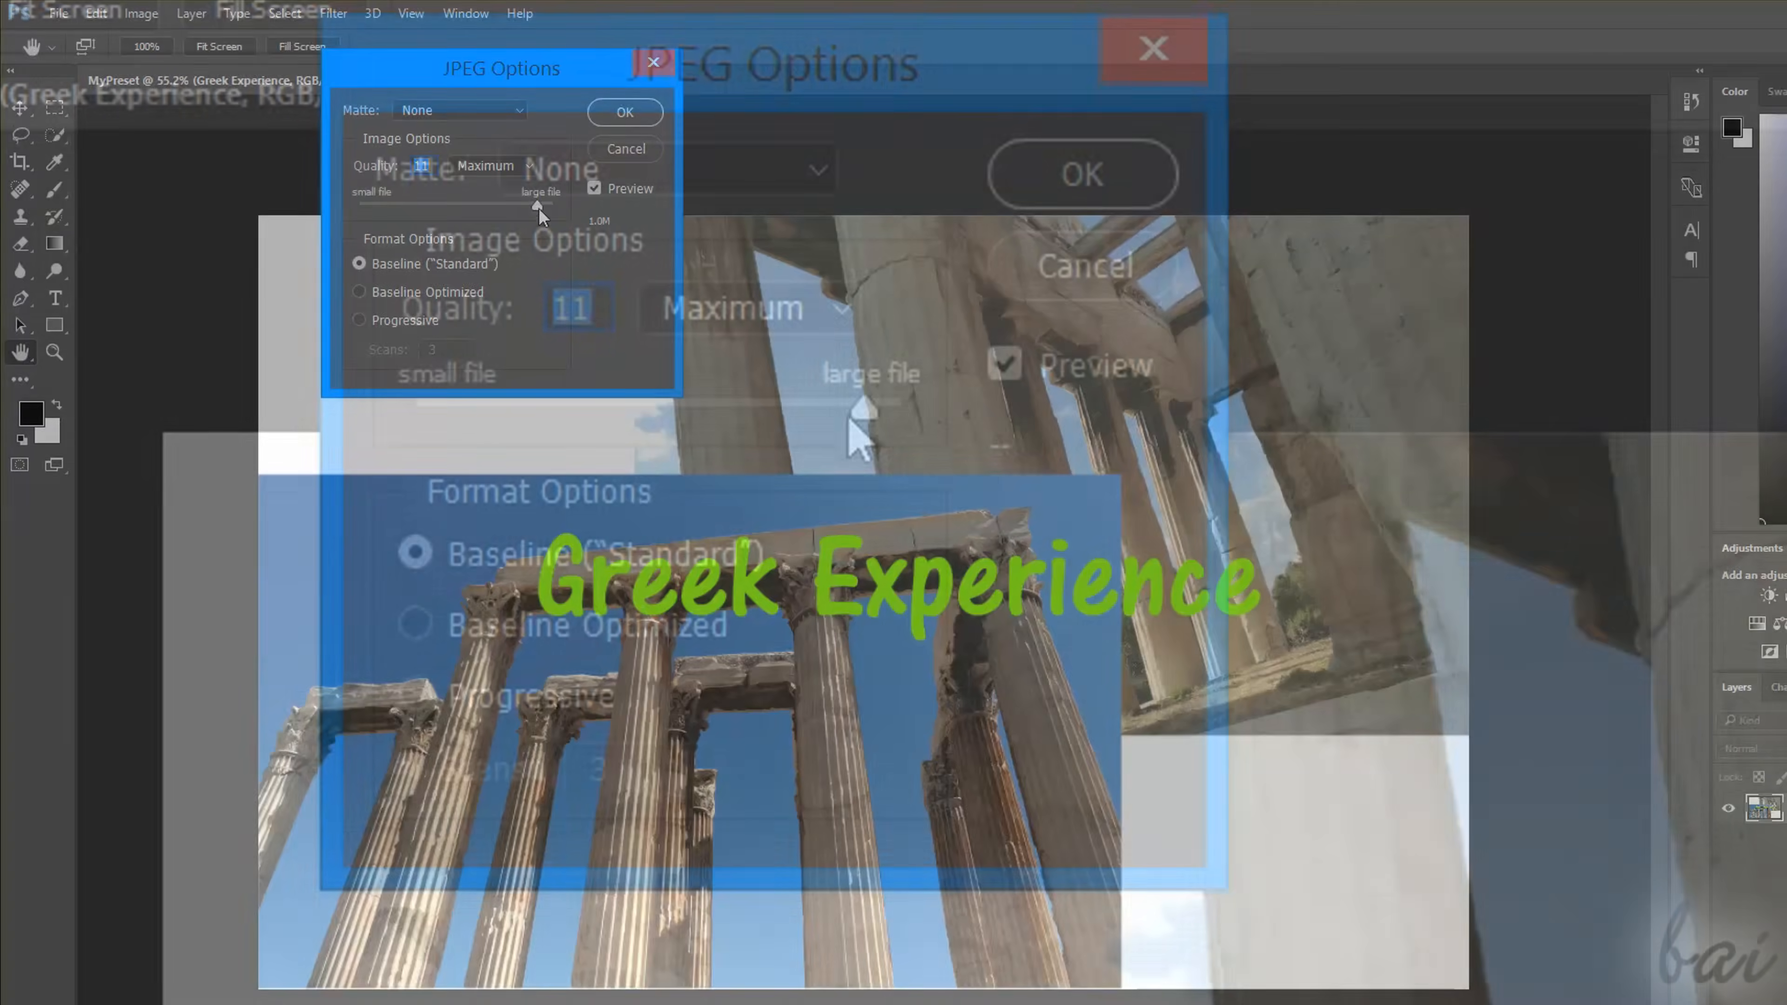
Try low JPEG quality levels of 2 and 3, and raise the quality back to the large-file end
drag(539, 209, 397, 215)
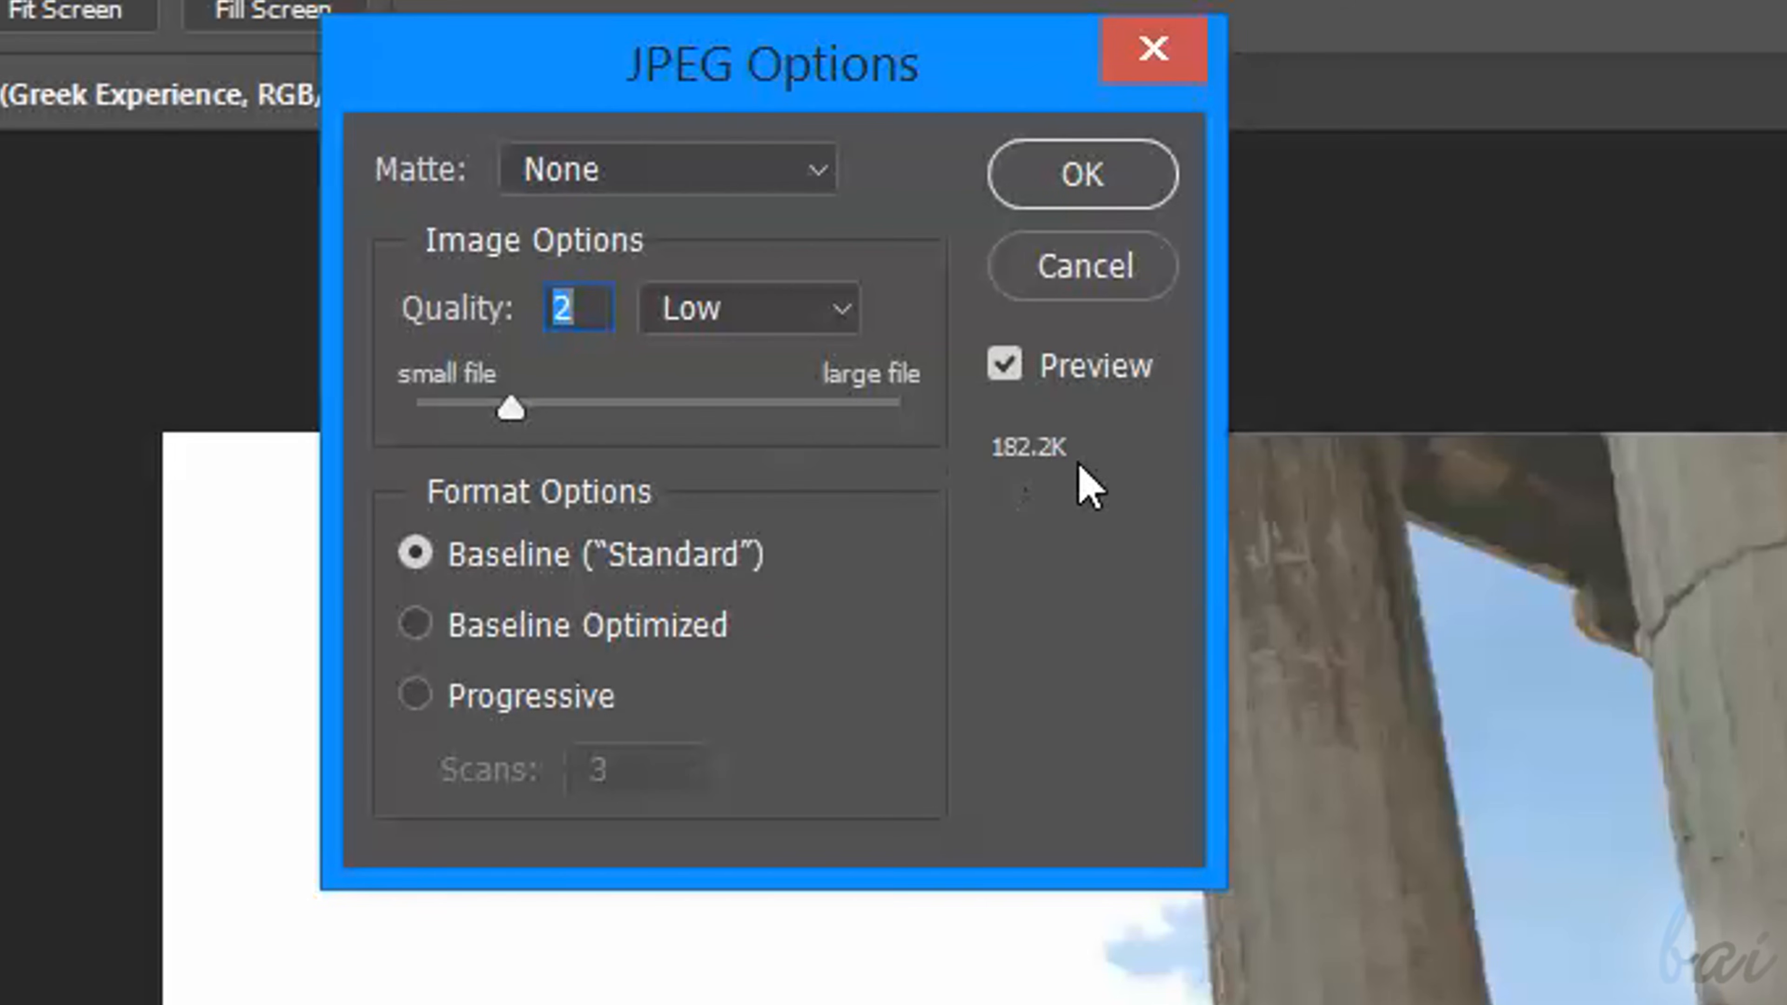
drag(512, 413, 795, 442)
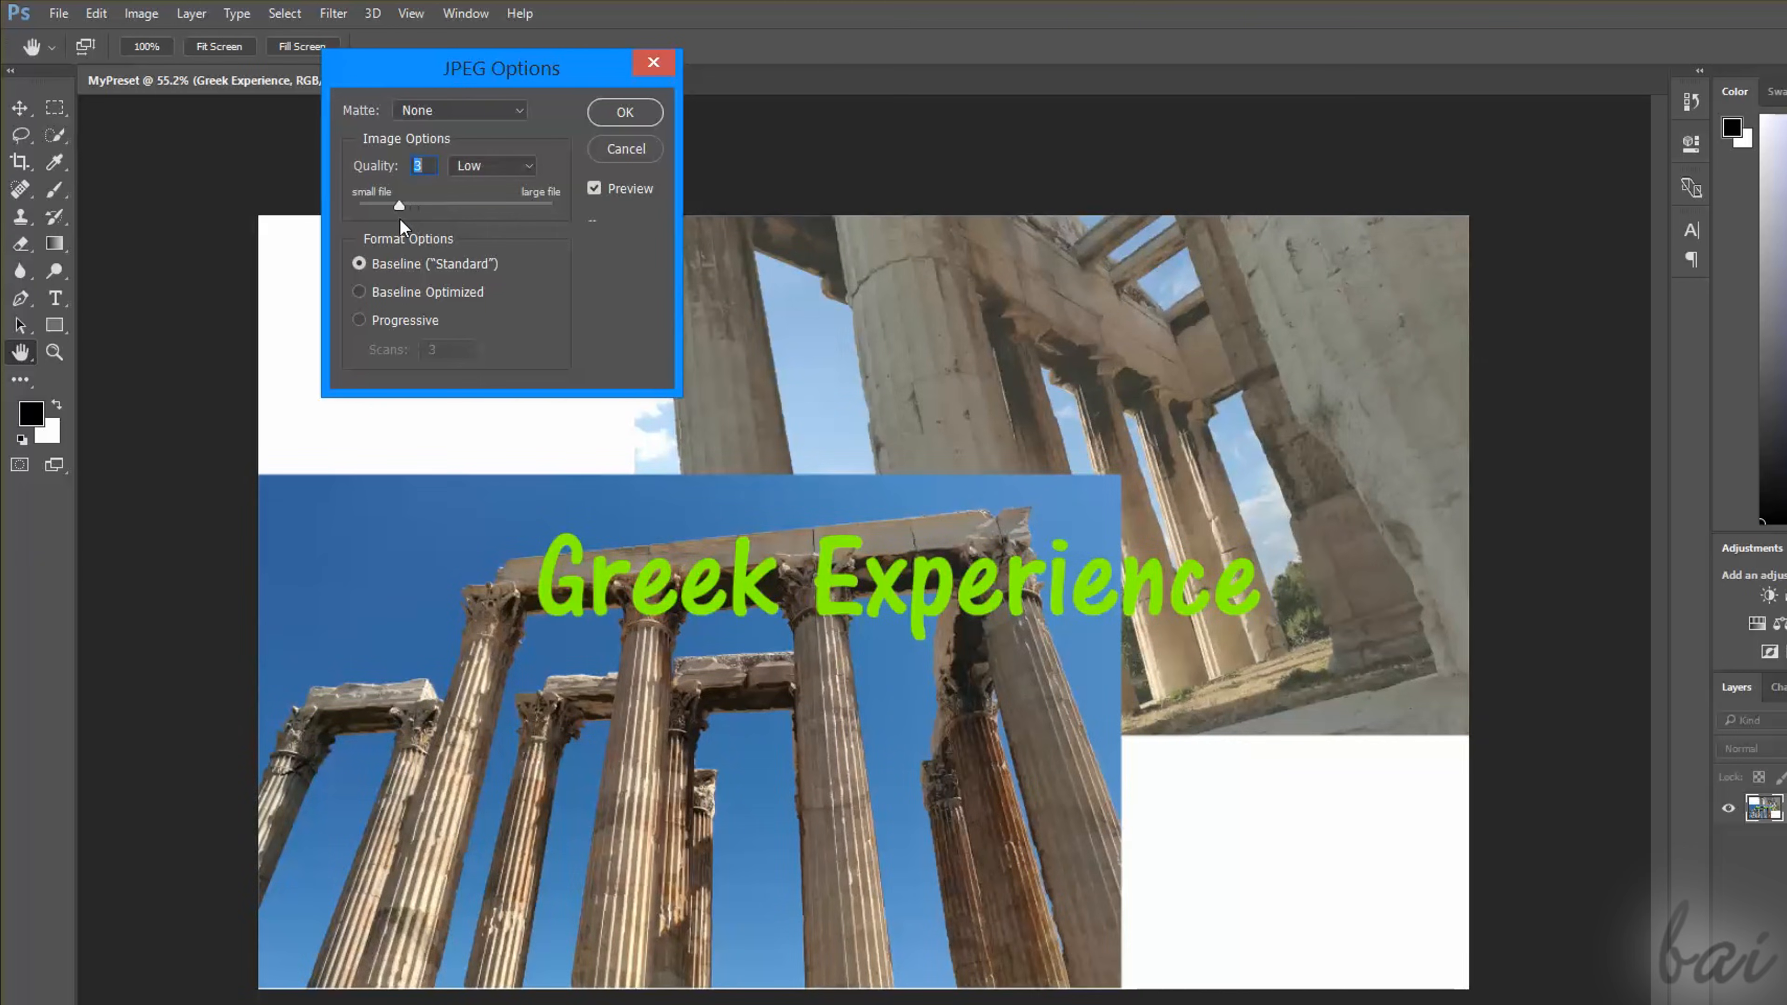
drag(400, 218, 399, 218)
drag(399, 207, 570, 216)
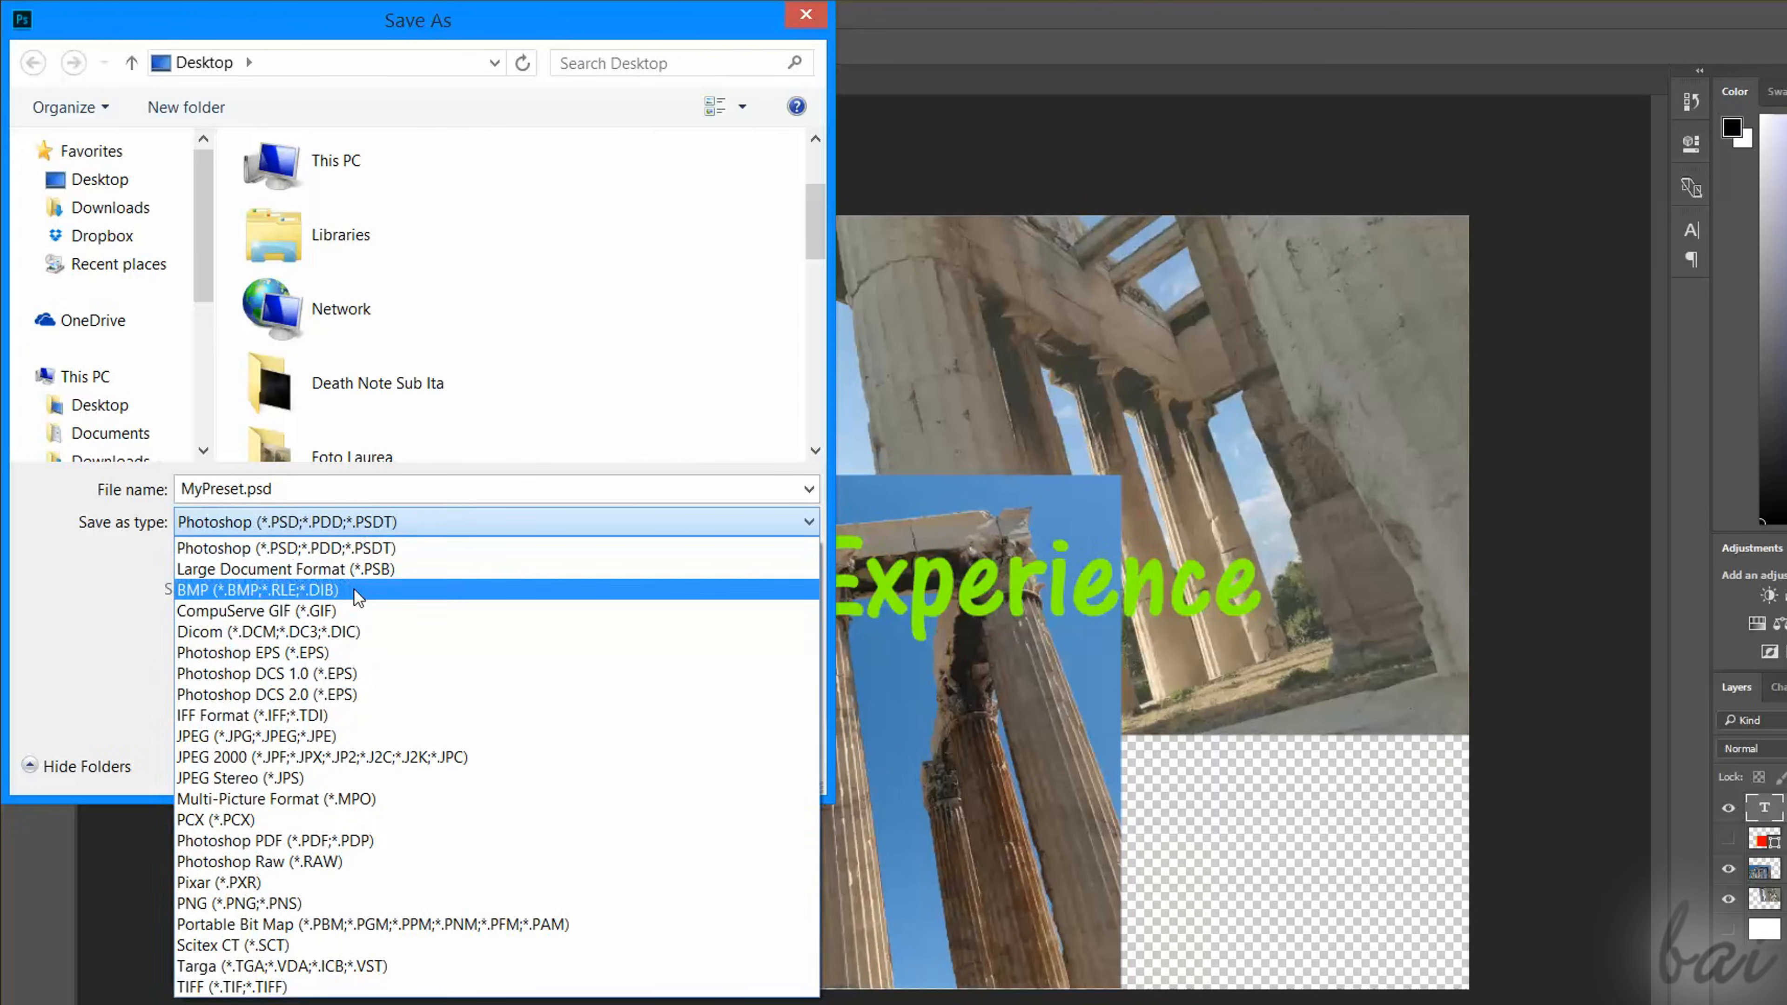
Save the composition as MyDocument.png with Smallest / Slow compression and no interlacing, and select the file on the desktop
click(303, 904)
click(251, 488)
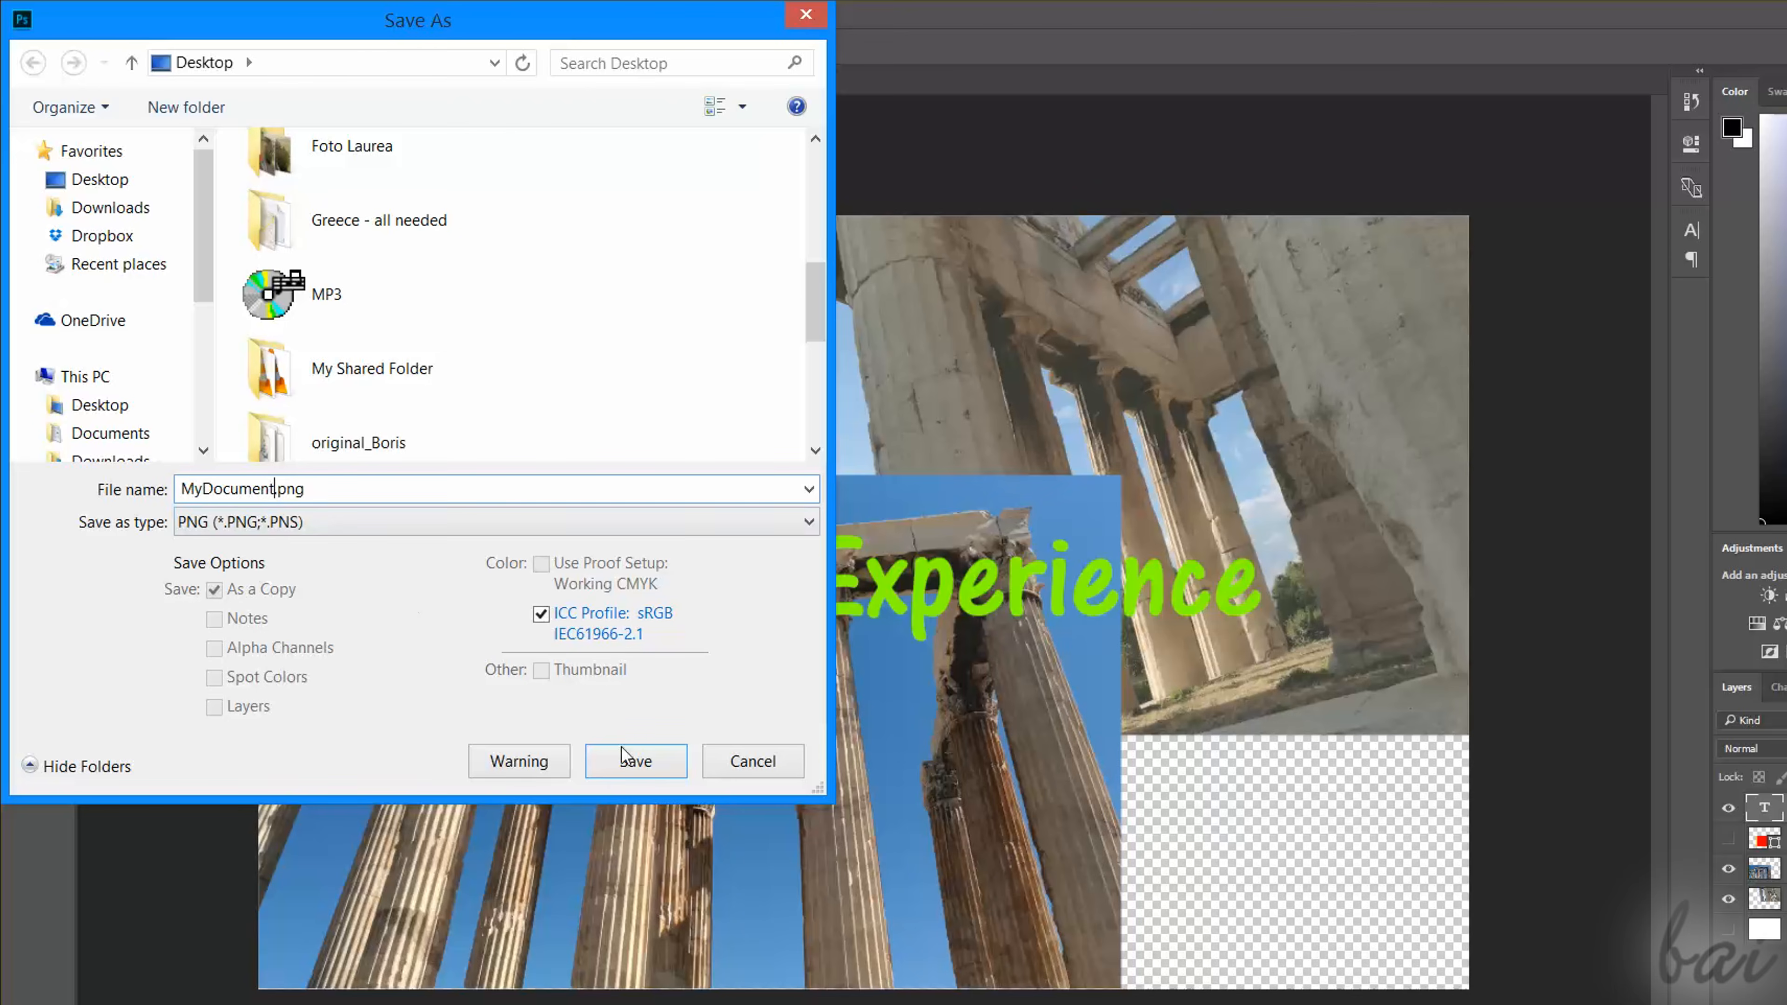
click(623, 759)
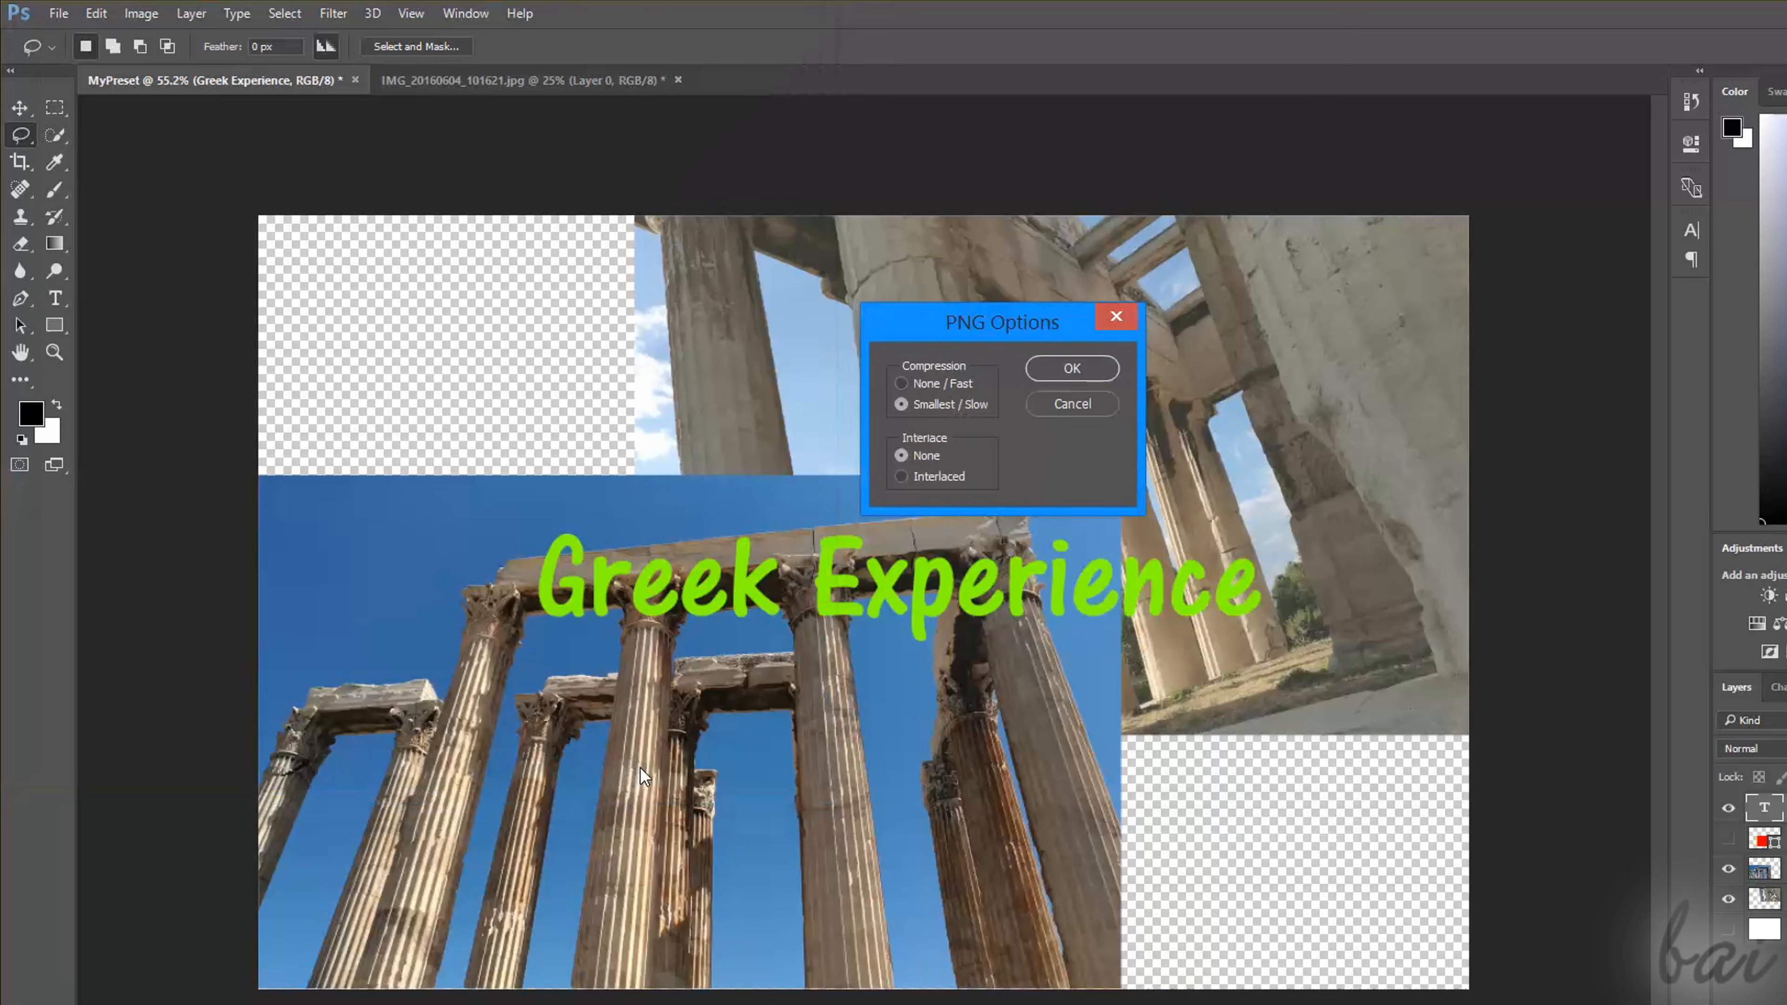
click(1071, 368)
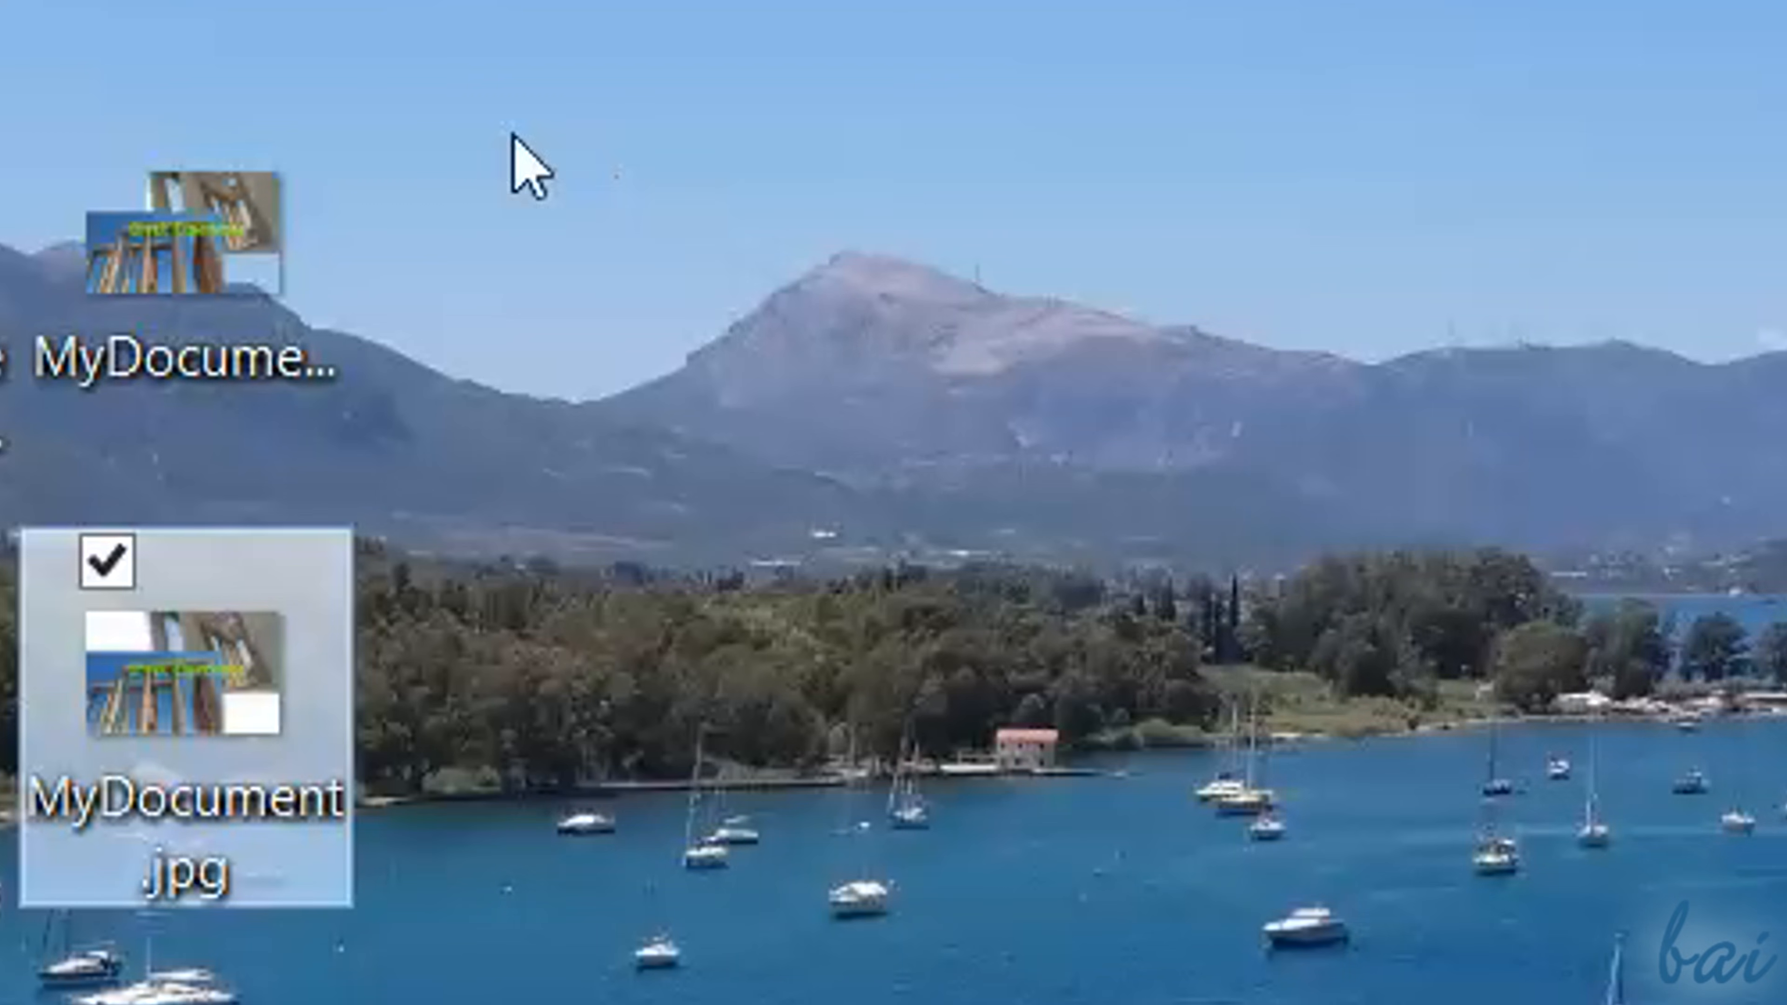
click(247, 211)
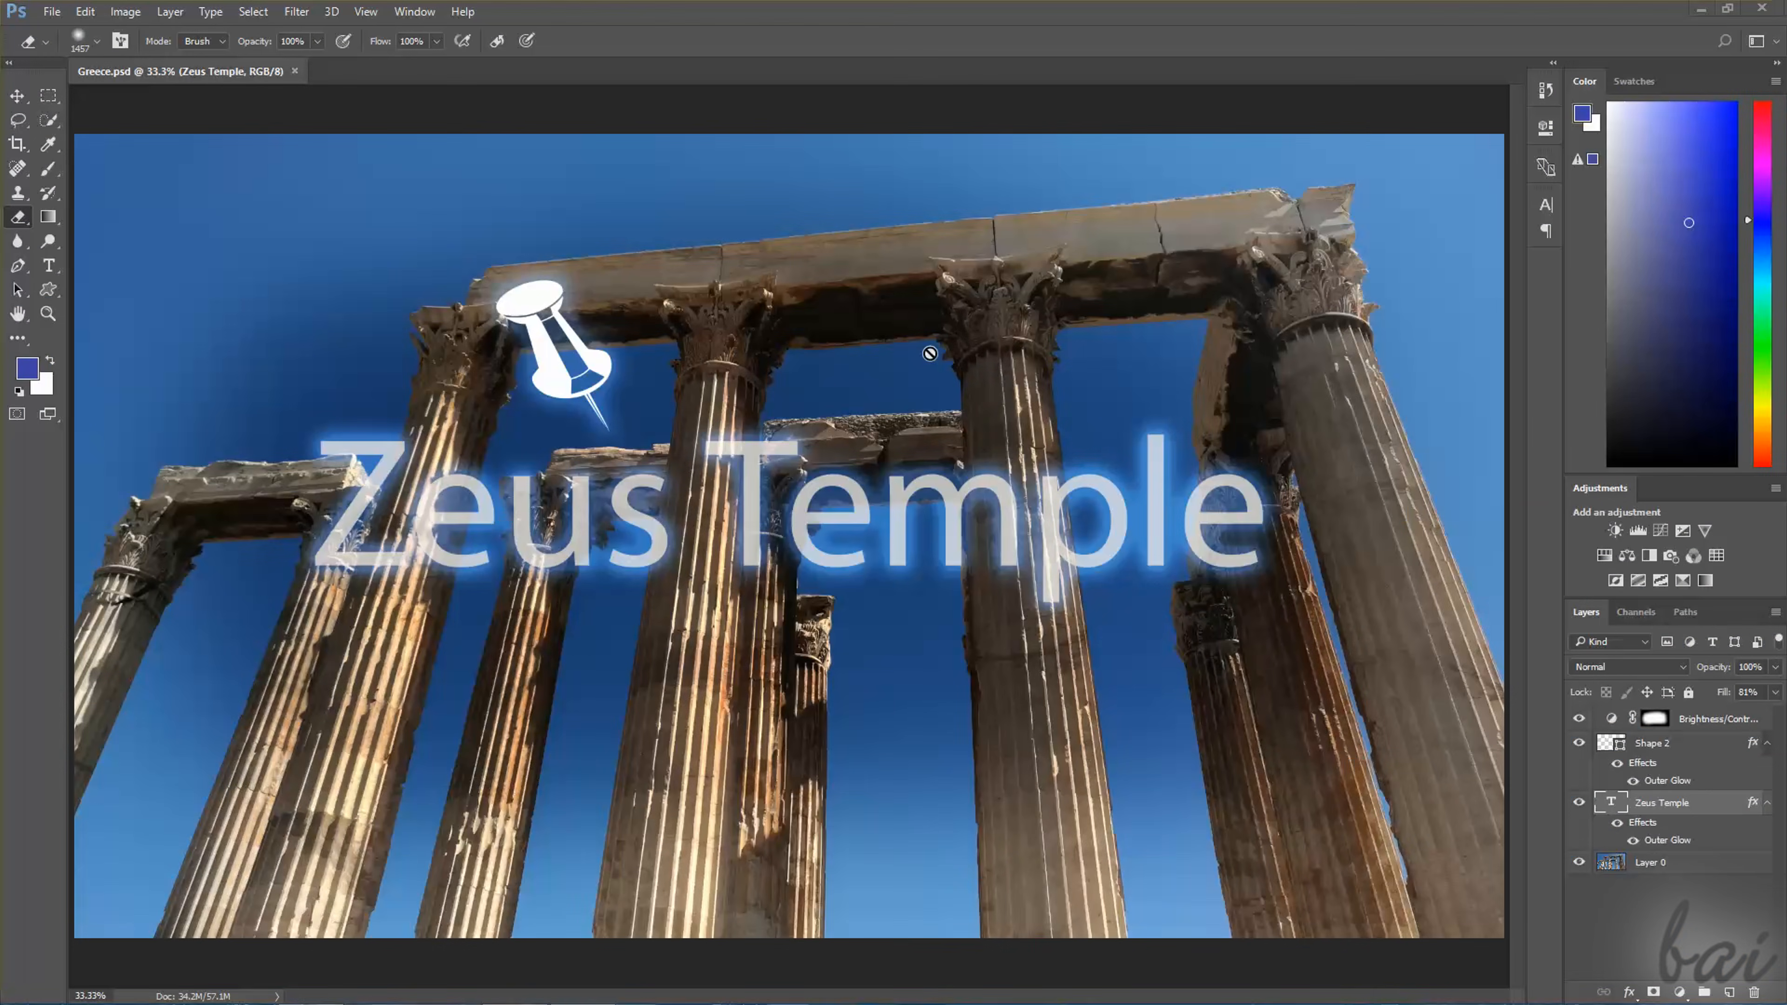
scroll(930, 380, down, 2)
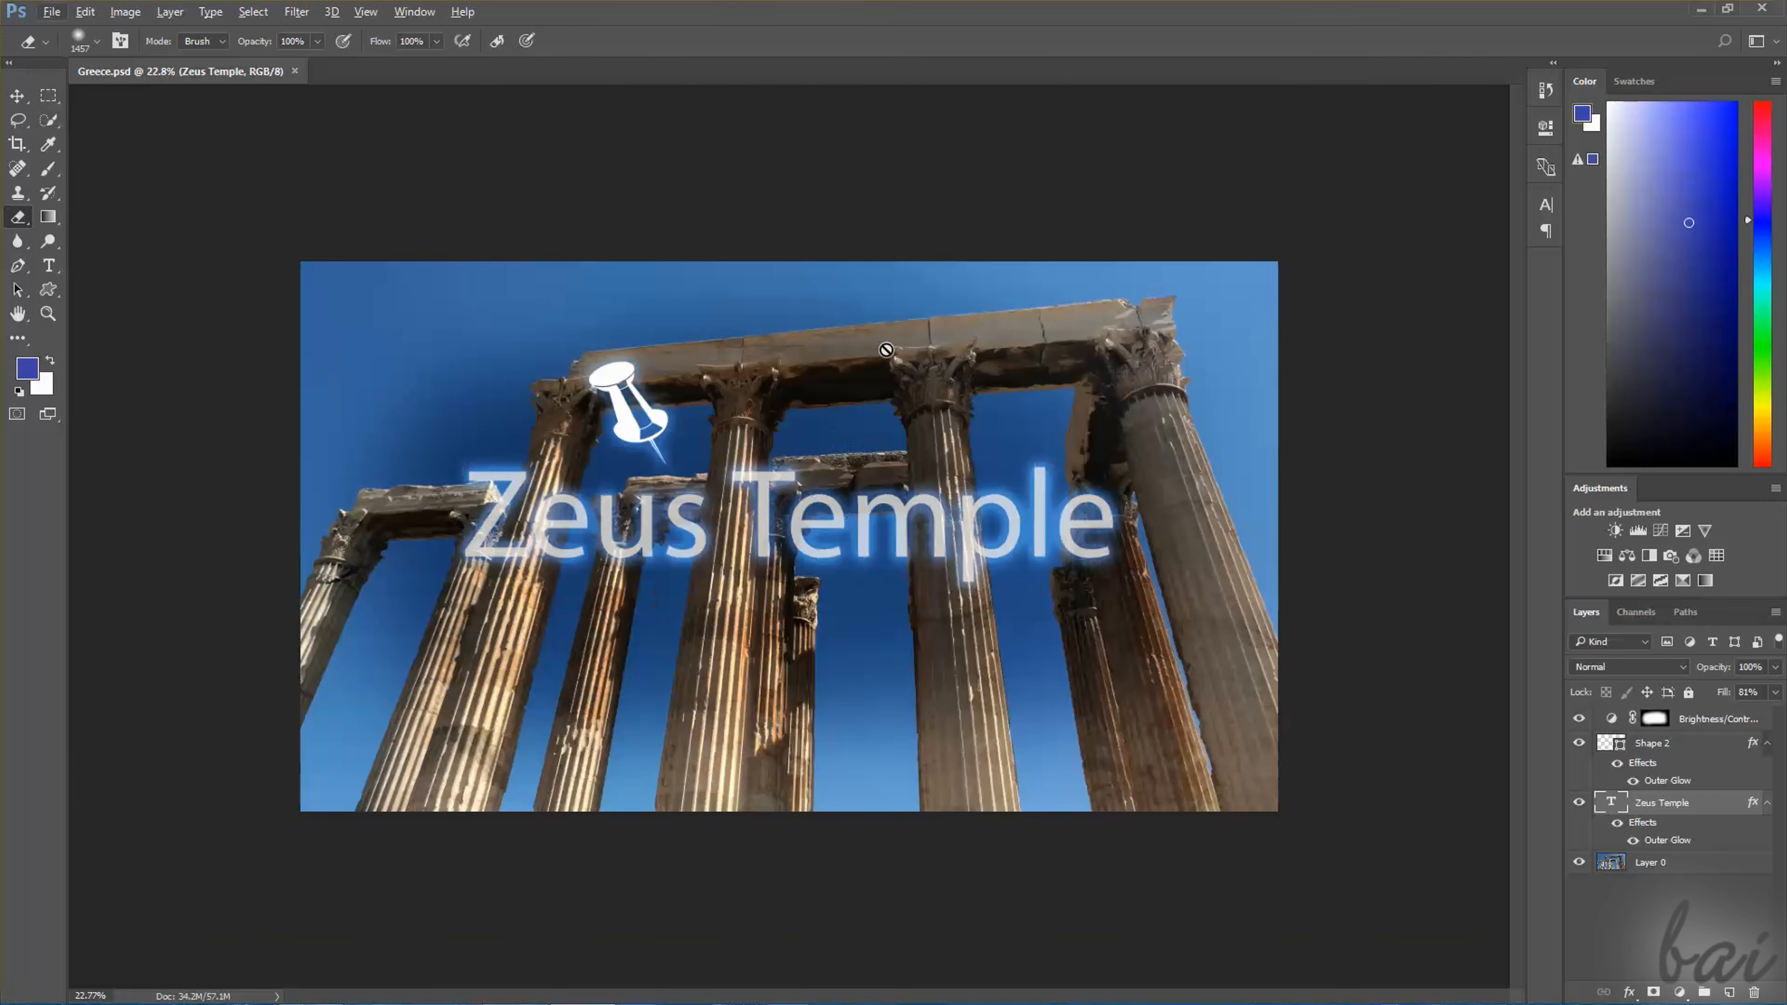
scroll(882, 359, down, 1)
scroll(881, 356, up, 2)
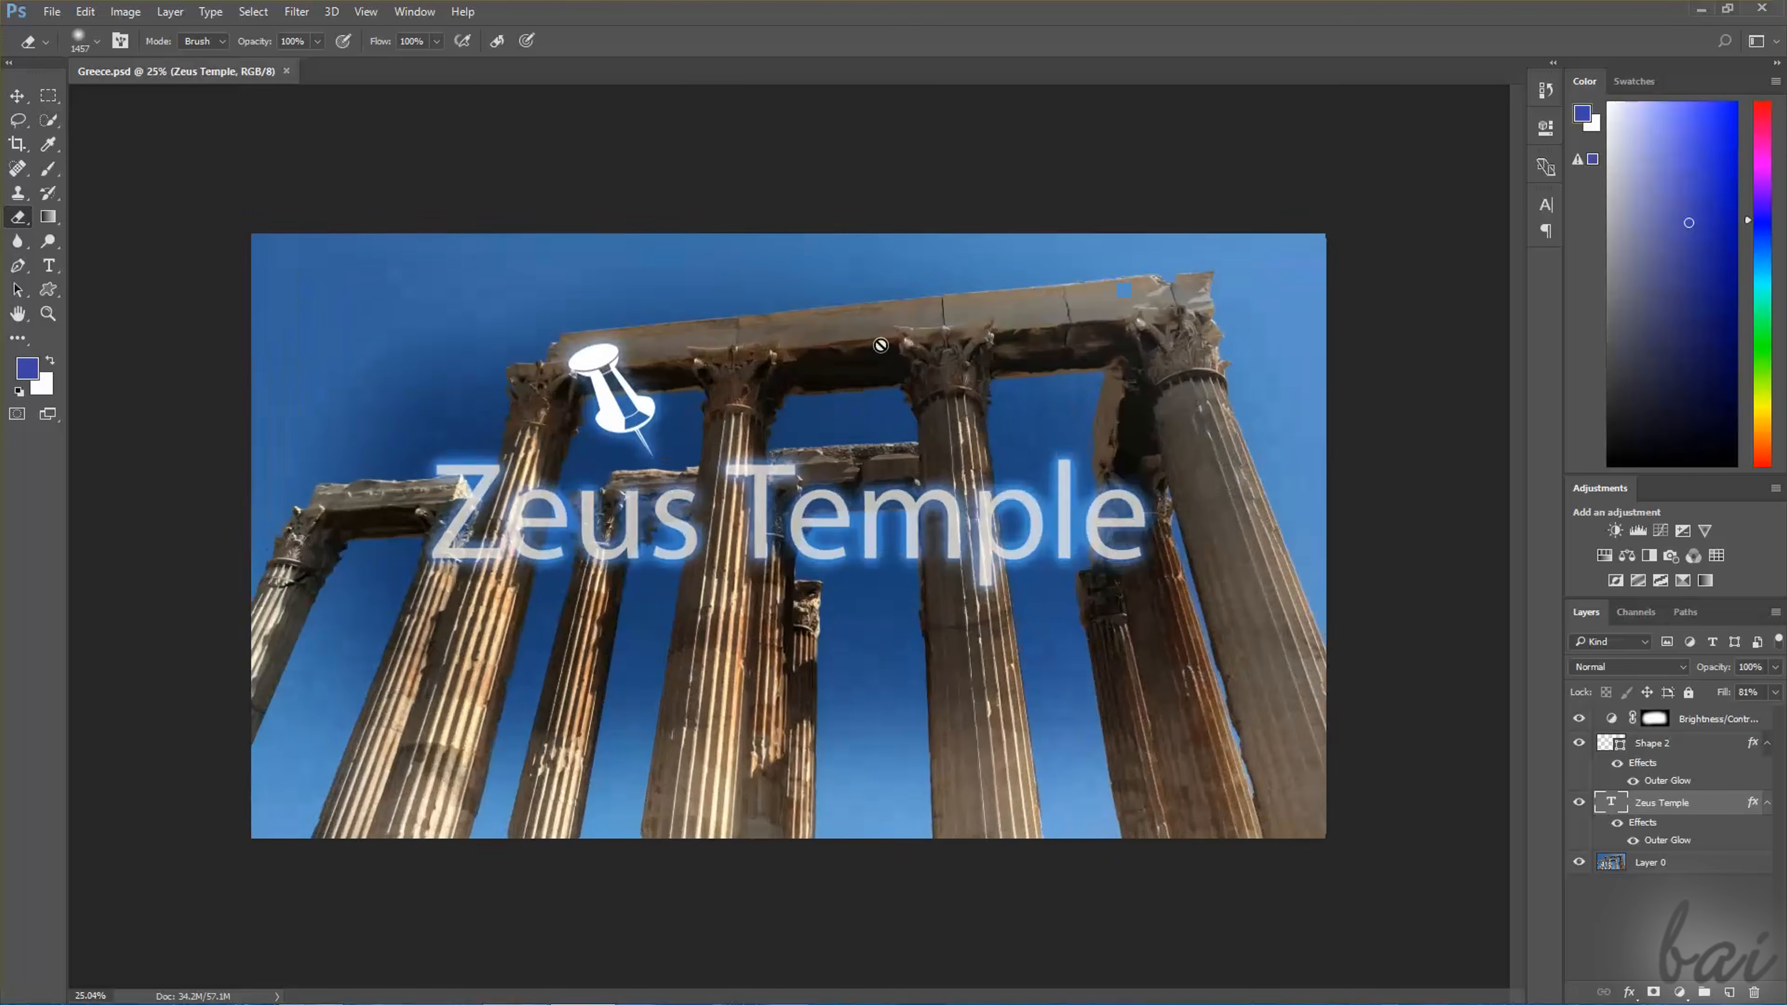